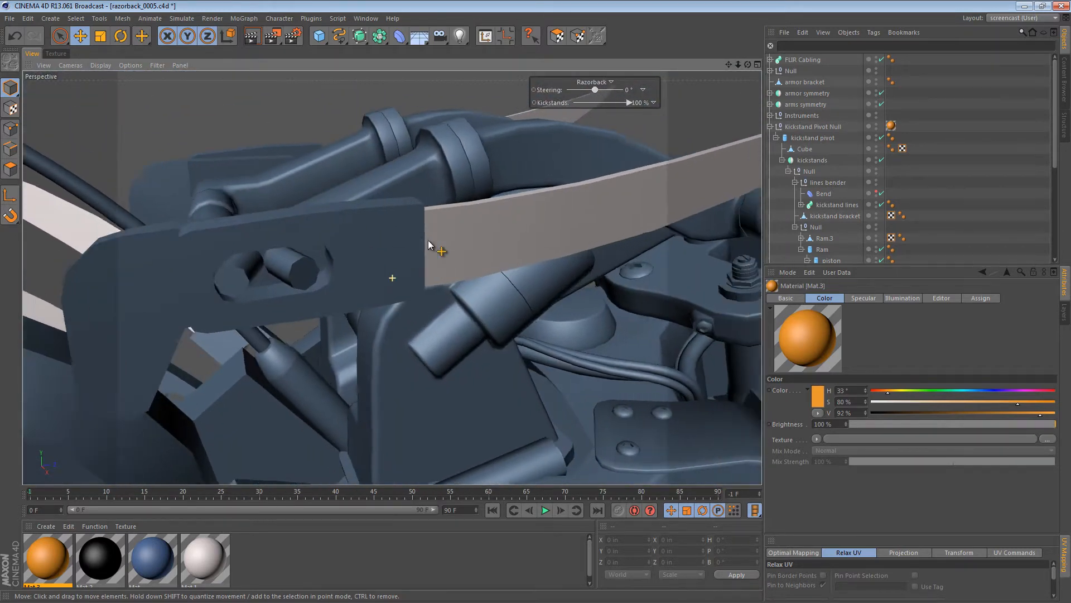
Select the pin cylinder in the arm plate's slot together with its pin Instance
{"action": "left_click_drag", "start_coordinate": [273, 276], "coordinate": [200, 276], "text": "alt"}
{"action": "left_click_drag", "start_coordinate": [316, 284], "coordinate": [283, 356], "text": "alt"}
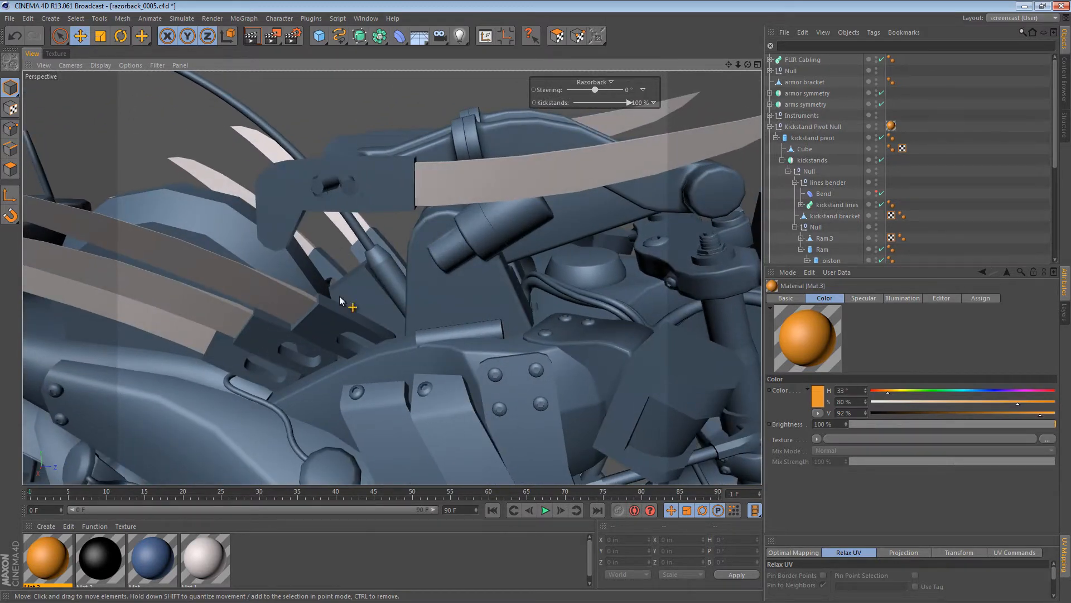
{"action": "left_click_drag", "start_coordinate": [339, 295], "coordinate": [373, 245], "text": "alt"}
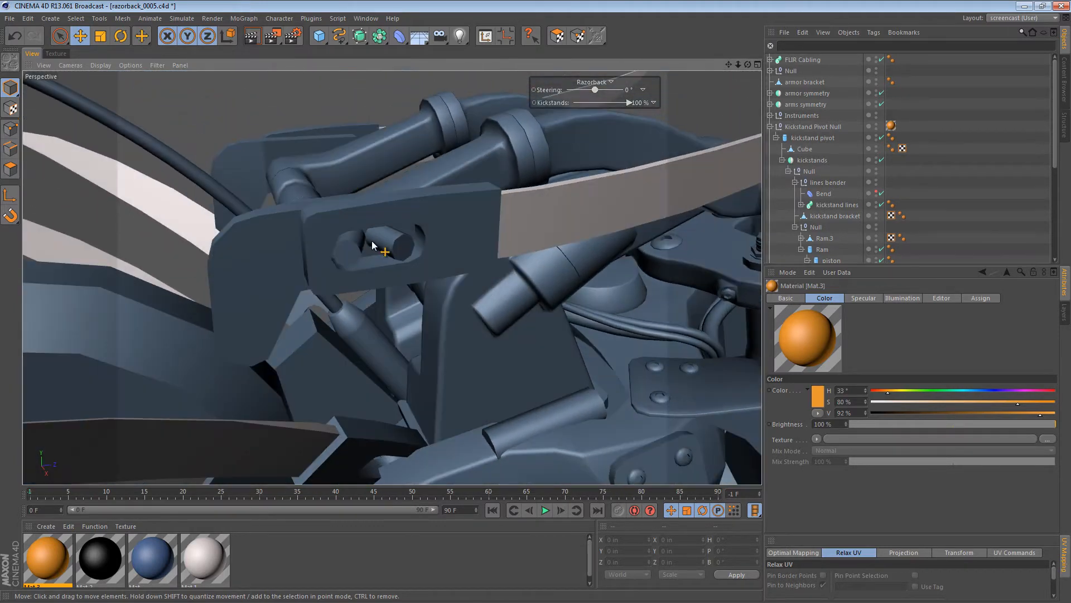
{"action": "left_click", "coordinate": [373, 245]}
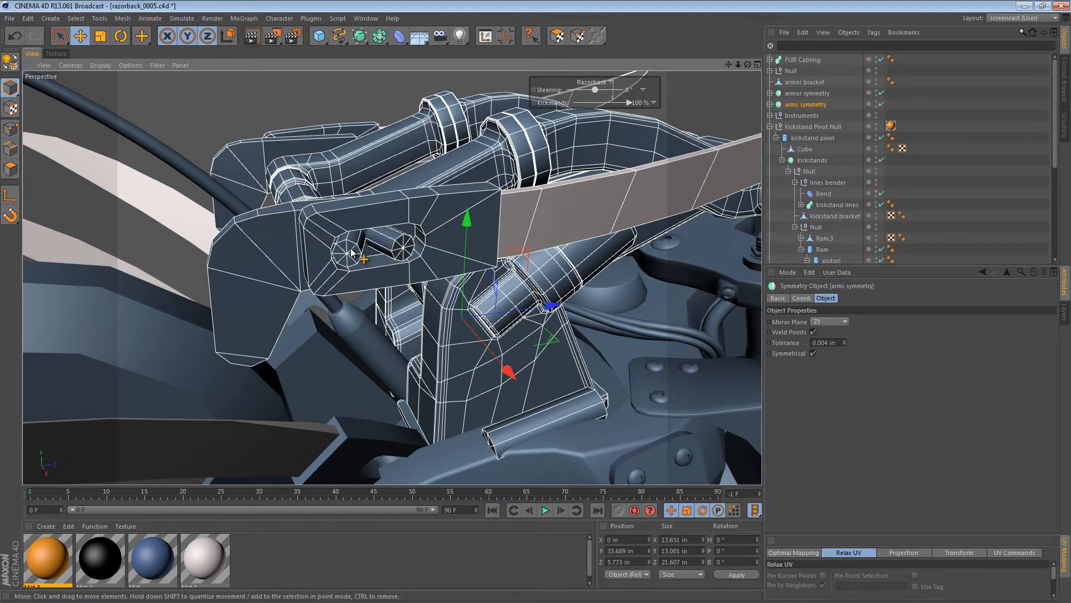
{"action": "mouse_move", "coordinate": [357, 252]}
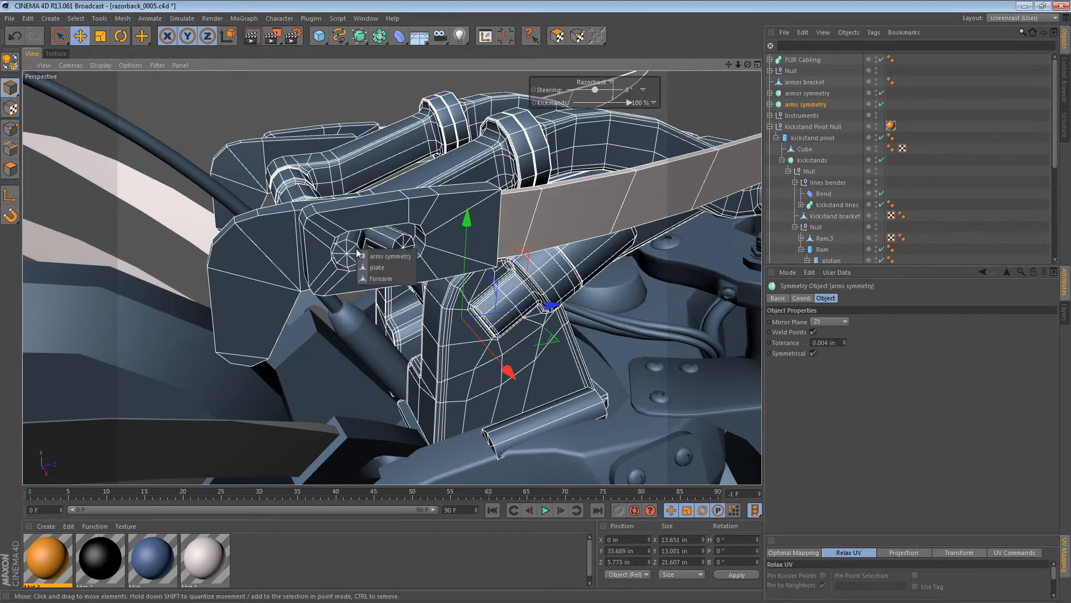
{"action": "mouse_move", "coordinate": [393, 246]}
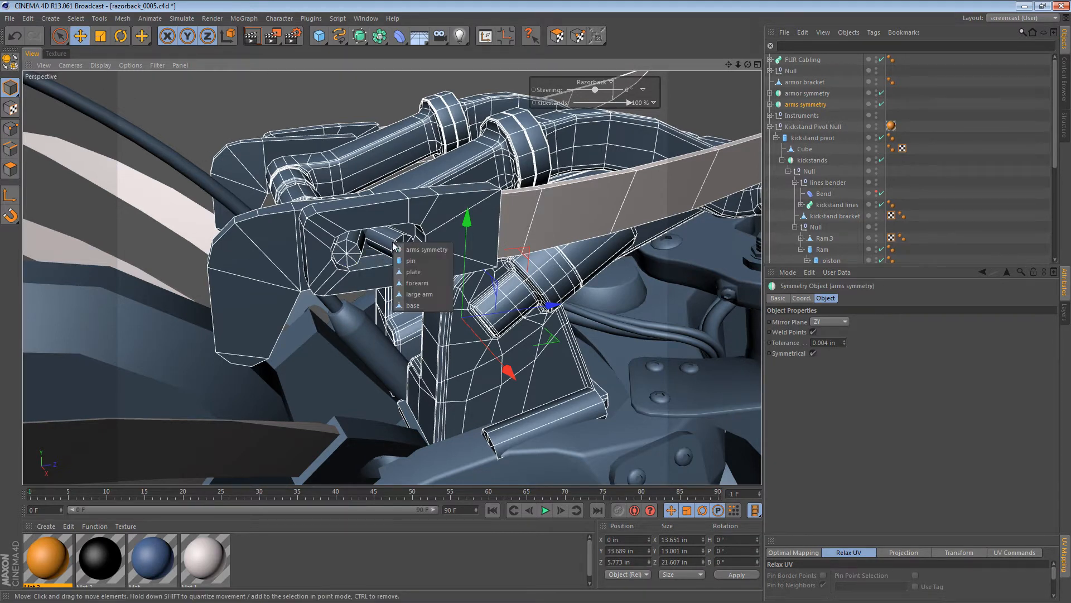
{"action": "left_click", "coordinate": [424, 260]}
{"action": "key", "text": "o"}
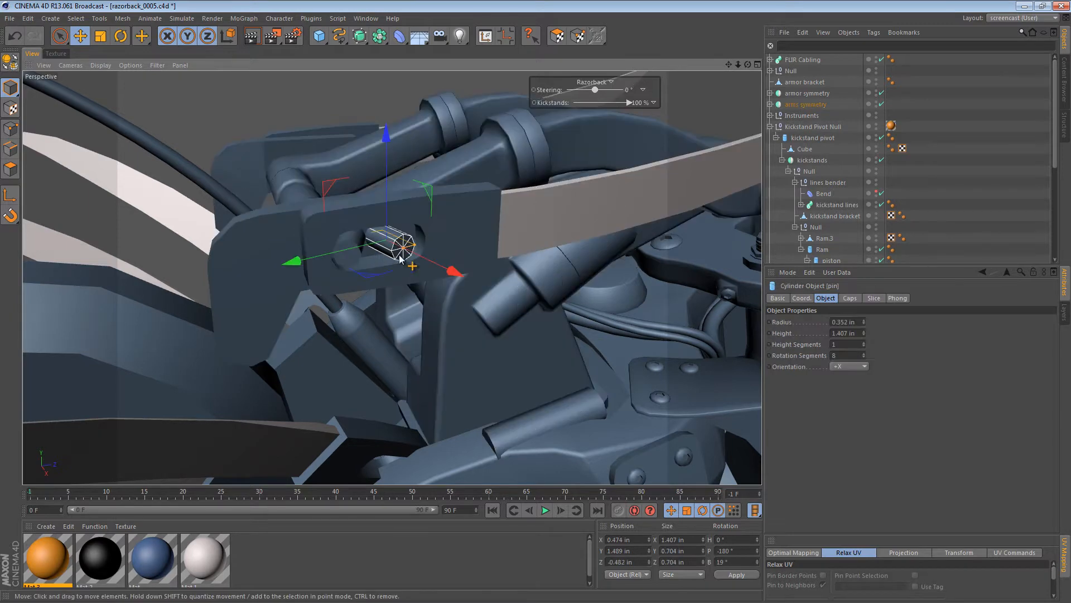
{"action": "key", "text": "s"}
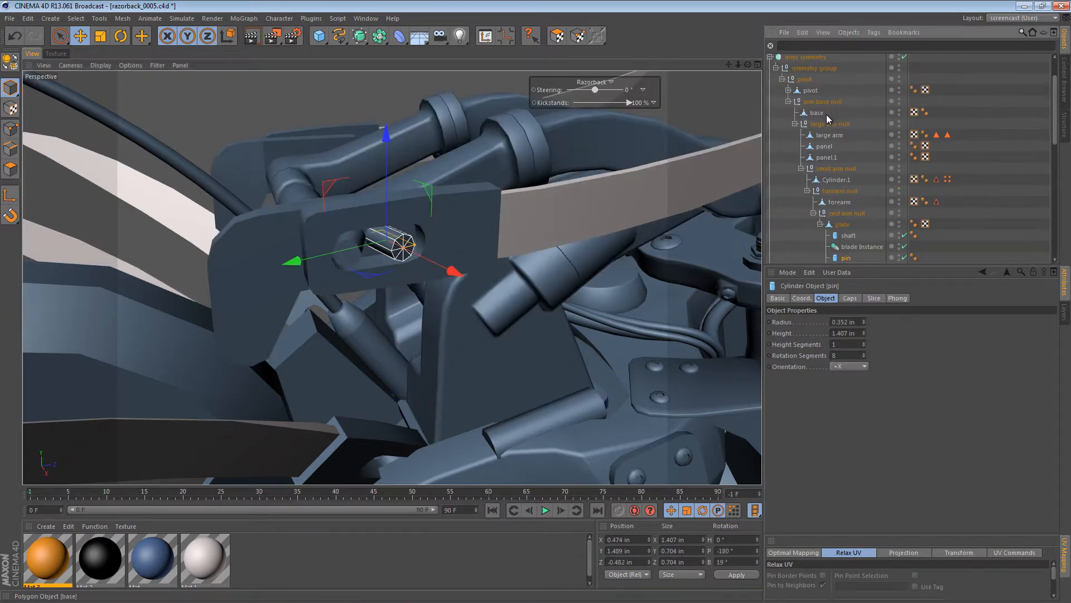
{"action": "scroll", "coordinate": [847, 195], "scroll_direction": "down", "scroll_amount": 3}
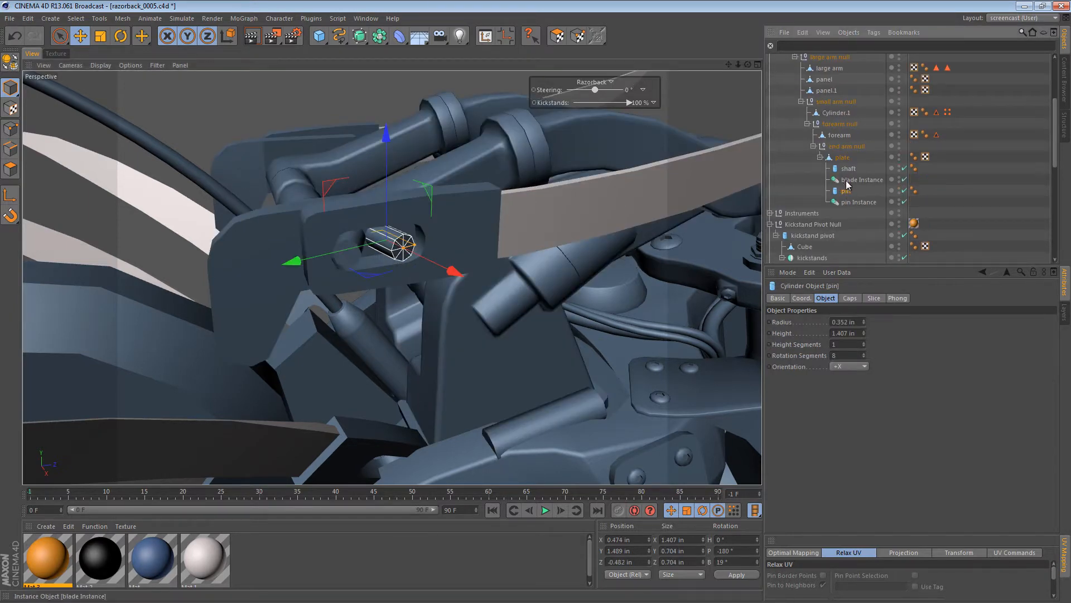
{"action": "left_click", "coordinate": [846, 201], "text": "ctrl"}
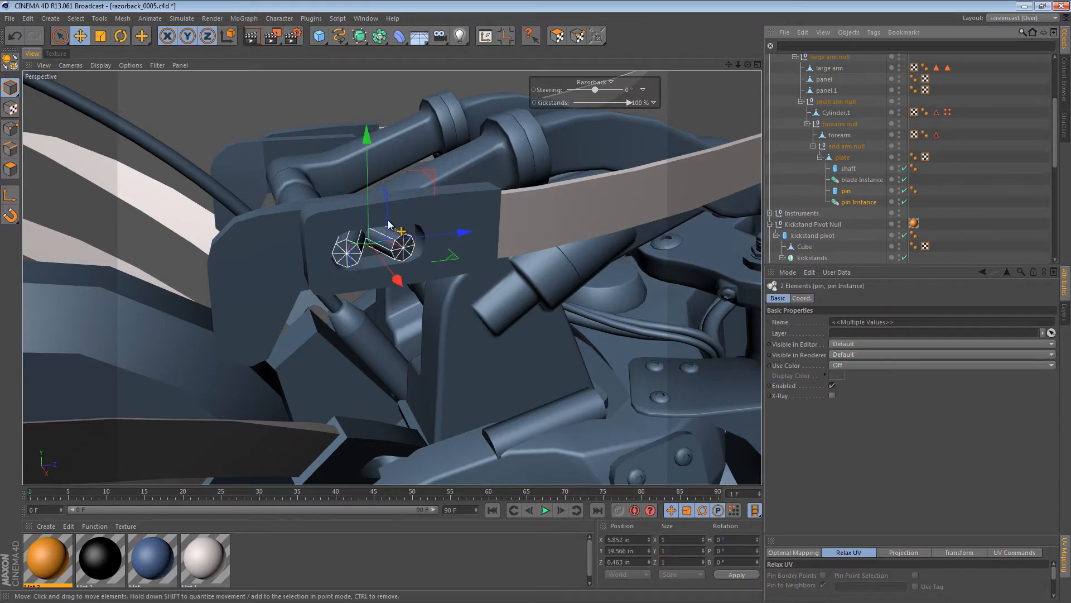
Try a bank rotation of -6° on both pins, then undo it
{"action": "left_click_drag", "start_coordinate": [384, 241], "coordinate": [368, 262], "text": "alt"}
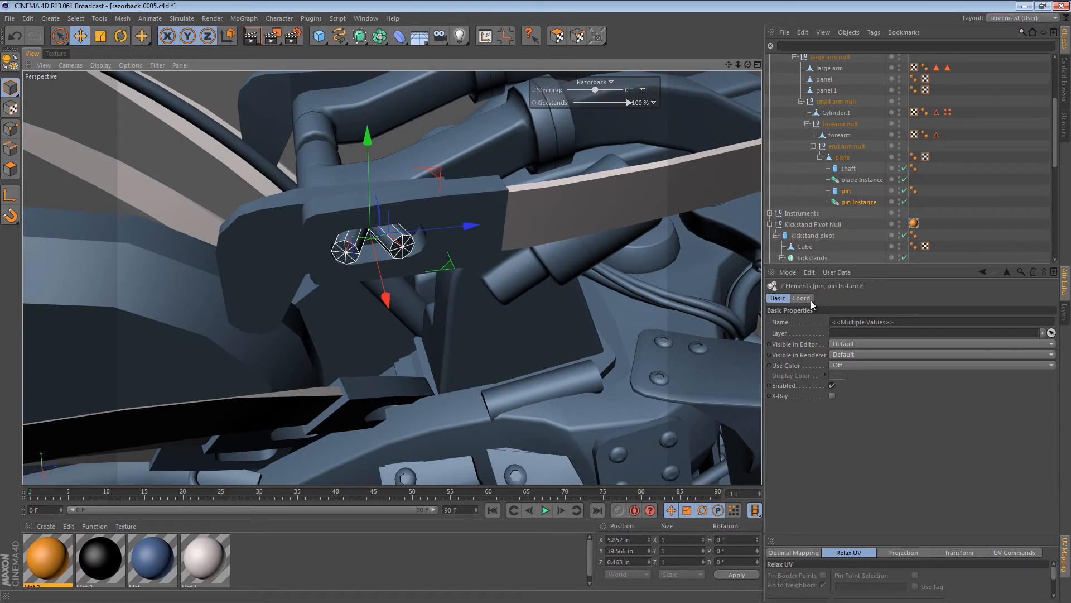
{"action": "left_click", "coordinate": [807, 298]}
{"action": "mouse_move", "coordinate": [944, 346]}
{"action": "left_mouse_down"}
{"action": "mouse_move", "coordinate": [945, 360]}
{"action": "mouse_move", "coordinate": [944, 336]}
{"action": "mouse_move", "coordinate": [944, 353]}
{"action": "left_mouse_up"}
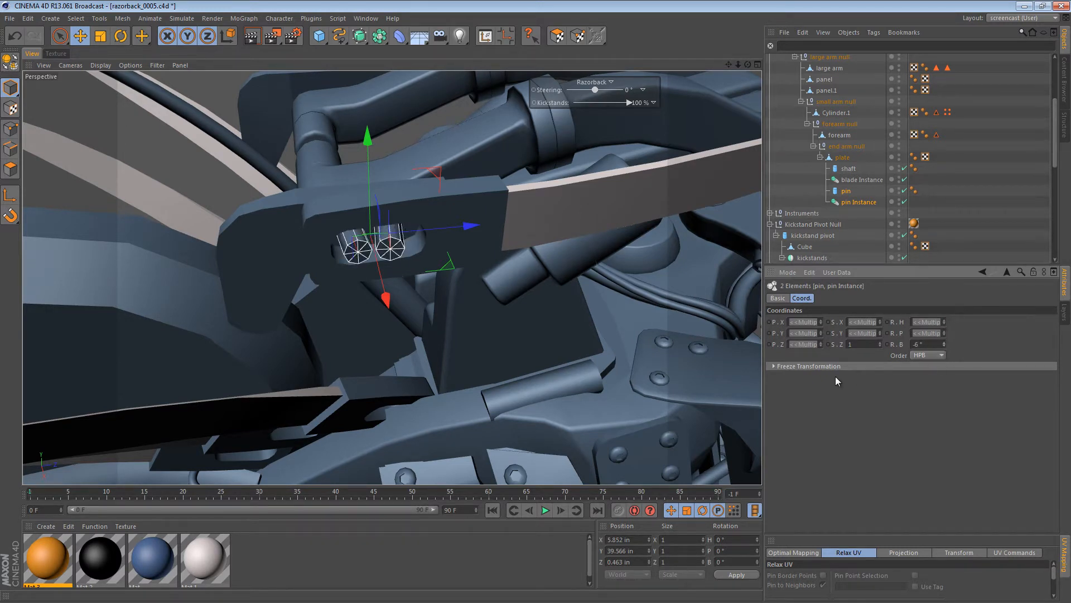
{"action": "key", "text": "ctrl+z"}
Reselect the pin and pin Instance and move both about 0.18 in along Z to center them in the slot
{"action": "left_click_drag", "start_coordinate": [389, 267], "coordinate": [371, 208], "text": "alt"}
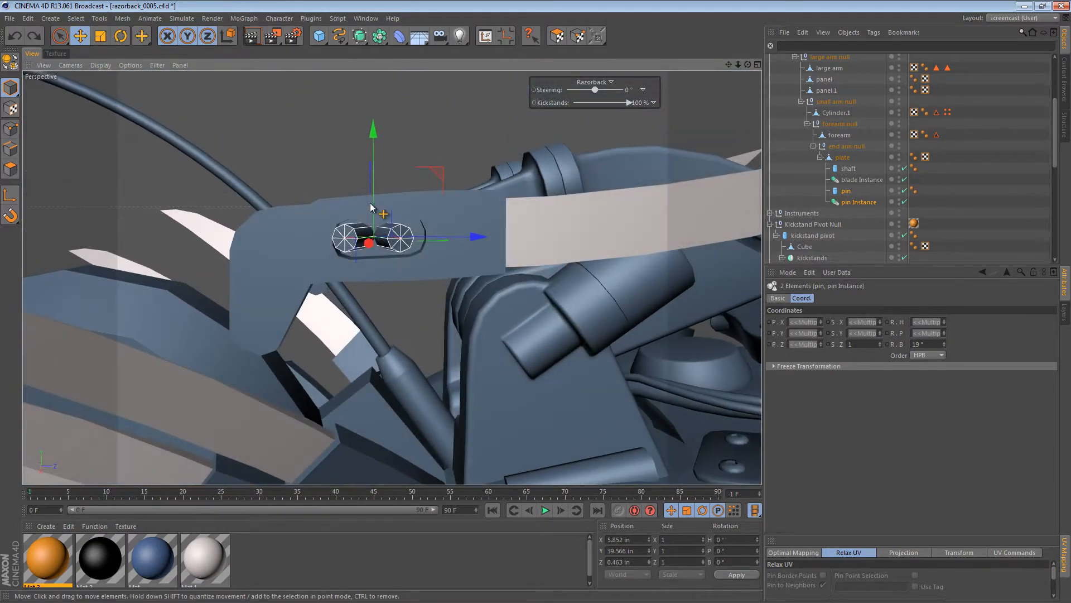
{"action": "left_click", "coordinate": [453, 216]}
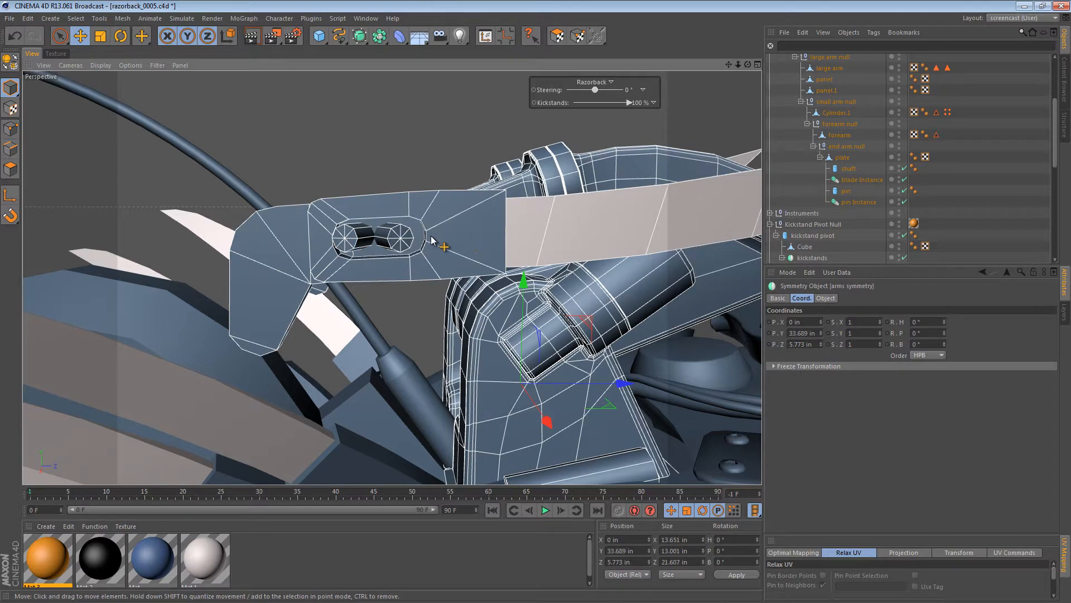
{"action": "left_click", "coordinate": [847, 190]}
{"action": "key", "text": "o"}
{"action": "left_click", "coordinate": [854, 202], "text": "ctrl"}
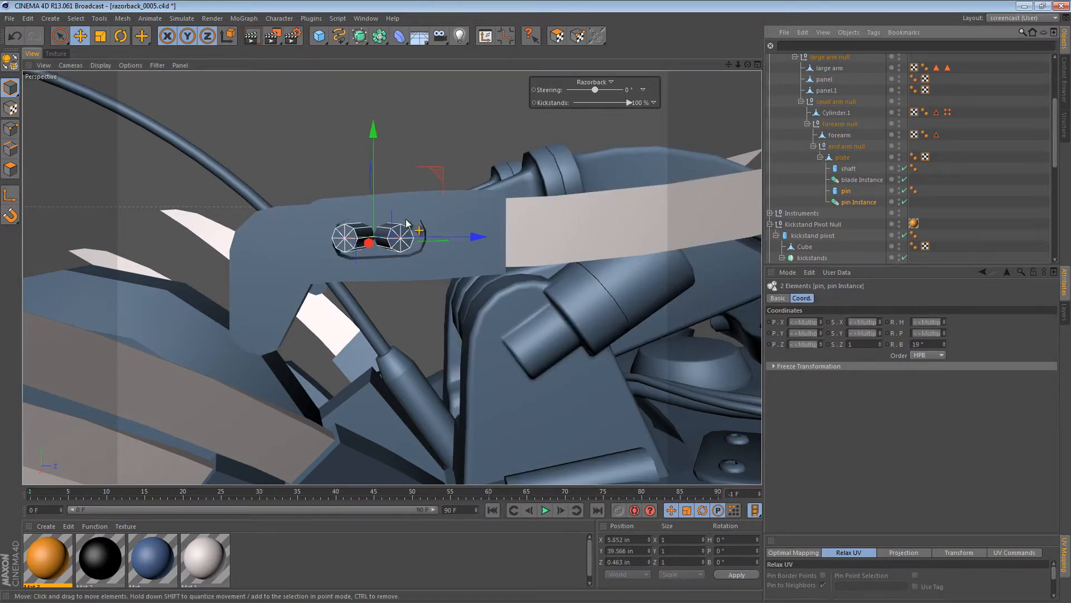
{"action": "left_click_drag", "start_coordinate": [425, 245], "coordinate": [456, 254], "text": "alt"}
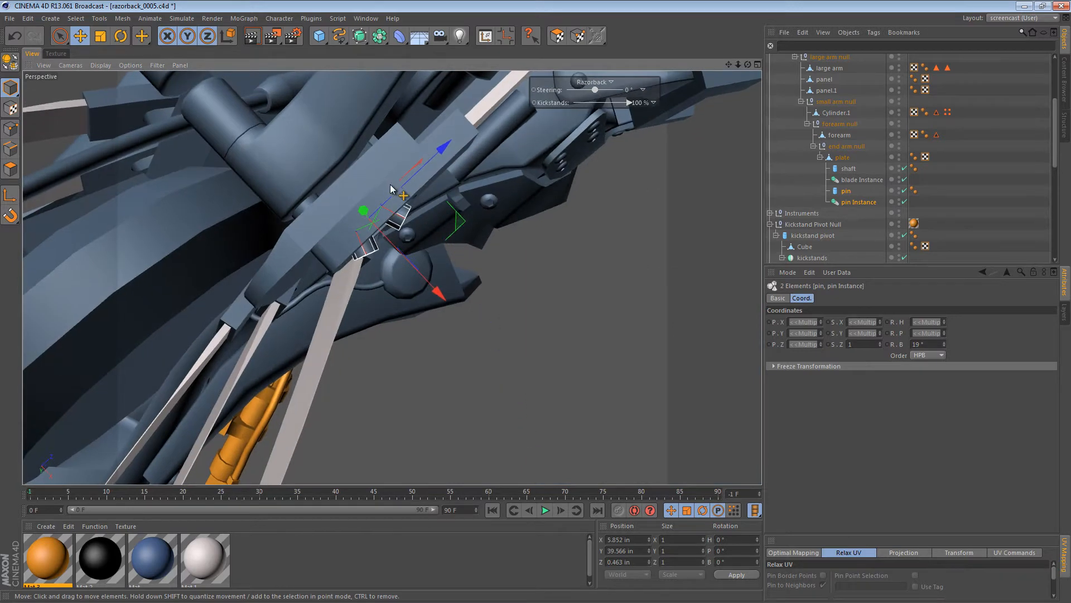
{"action": "middle_click_drag", "start_coordinate": [391, 185], "coordinate": [401, 204], "text": "alt"}
{"action": "left_click_drag", "start_coordinate": [441, 179], "coordinate": [494, 92]}
{"action": "left_click_drag", "start_coordinate": [475, 230], "coordinate": [477, 228]}
{"action": "left_click_drag", "start_coordinate": [433, 260], "coordinate": [381, 162], "text": "alt"}
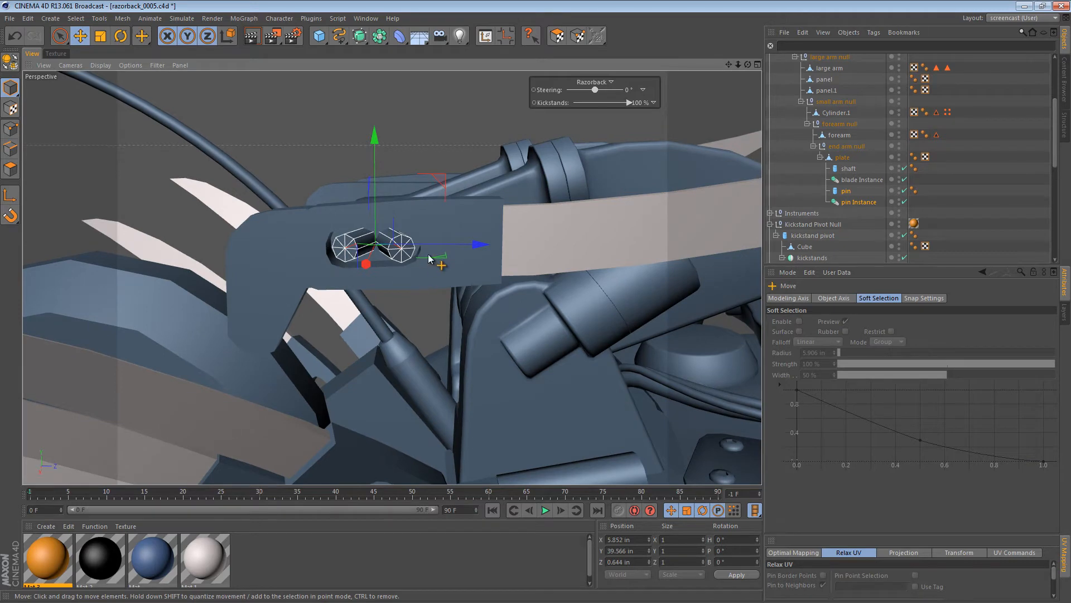
Move the blade Instance, pin and pin Instance together about 0.76 in outward along X, away from the plate
{"action": "left_click_drag", "start_coordinate": [413, 237], "coordinate": [486, 314], "text": "alt"}
{"action": "left_click_drag", "start_coordinate": [316, 270], "coordinate": [356, 340], "text": "alt"}
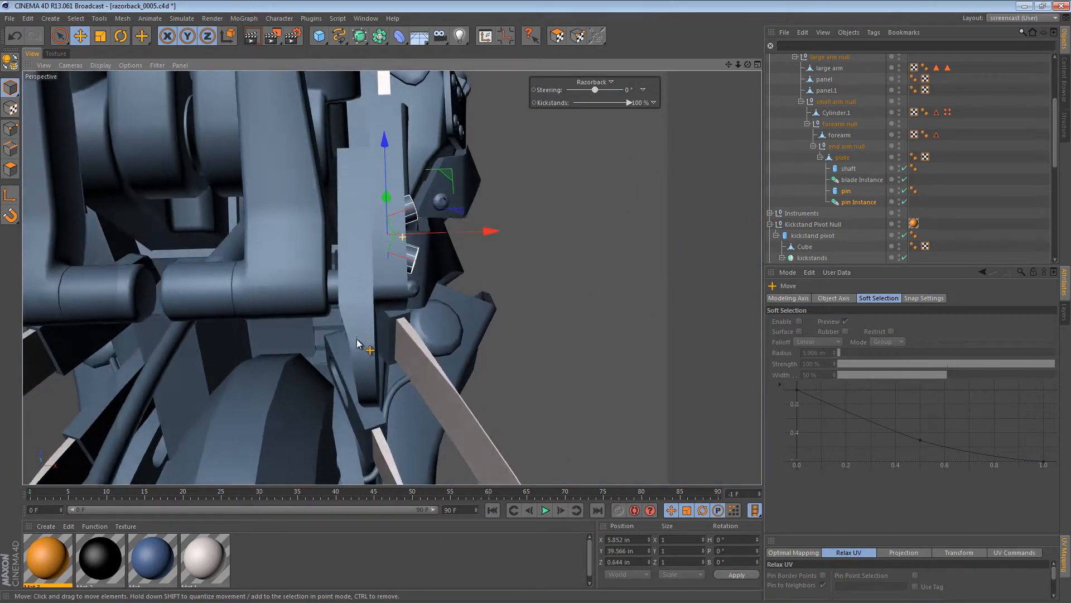
{"action": "left_click_drag", "start_coordinate": [364, 284], "coordinate": [410, 284], "text": "alt"}
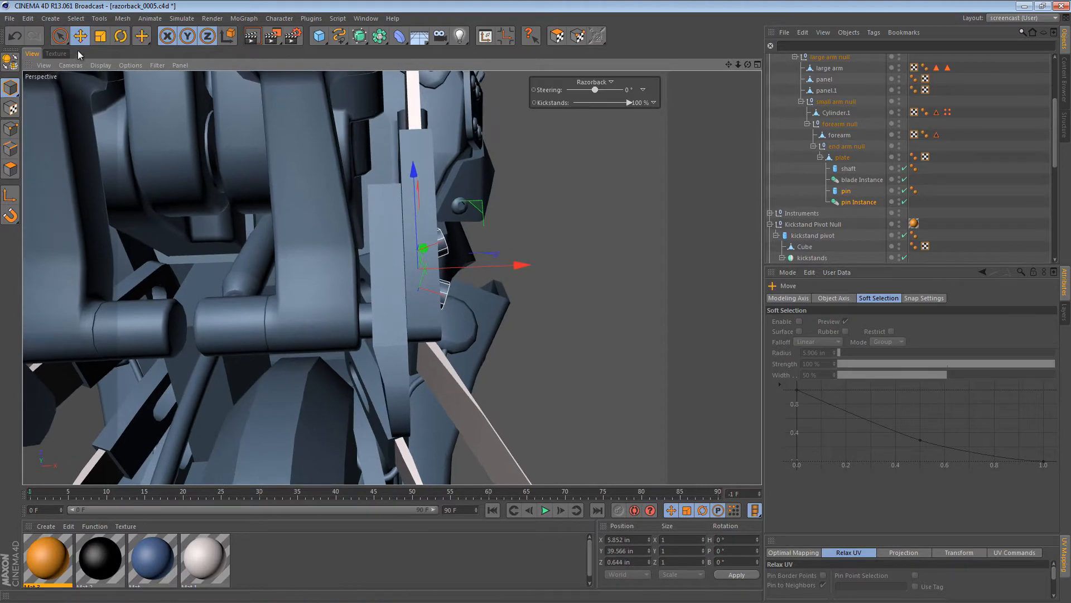
{"action": "left_click", "coordinate": [857, 179]}
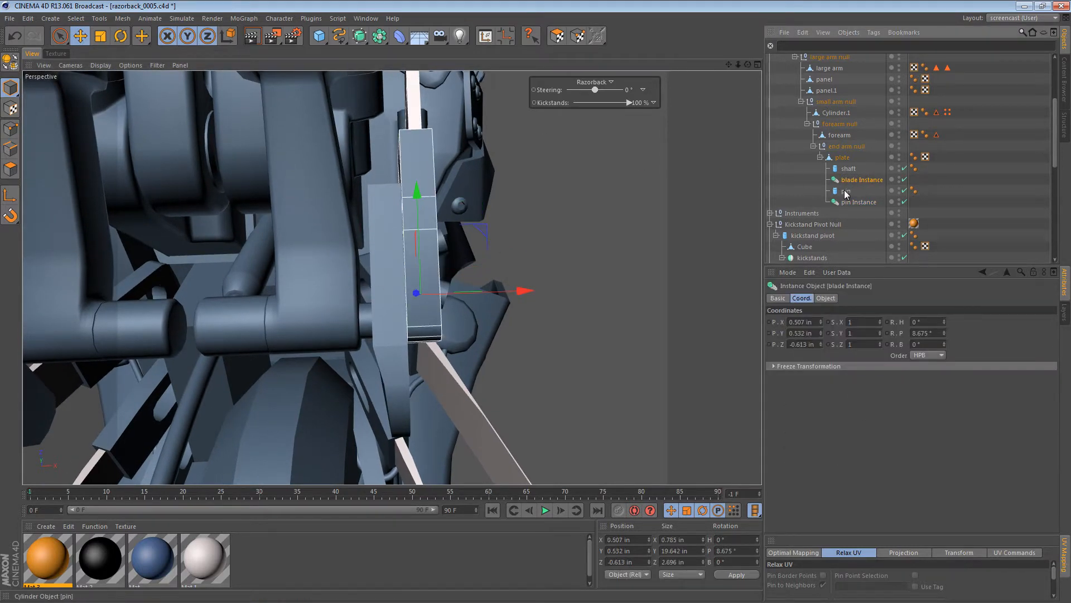
{"action": "left_click", "coordinate": [846, 192], "text": "ctrl"}
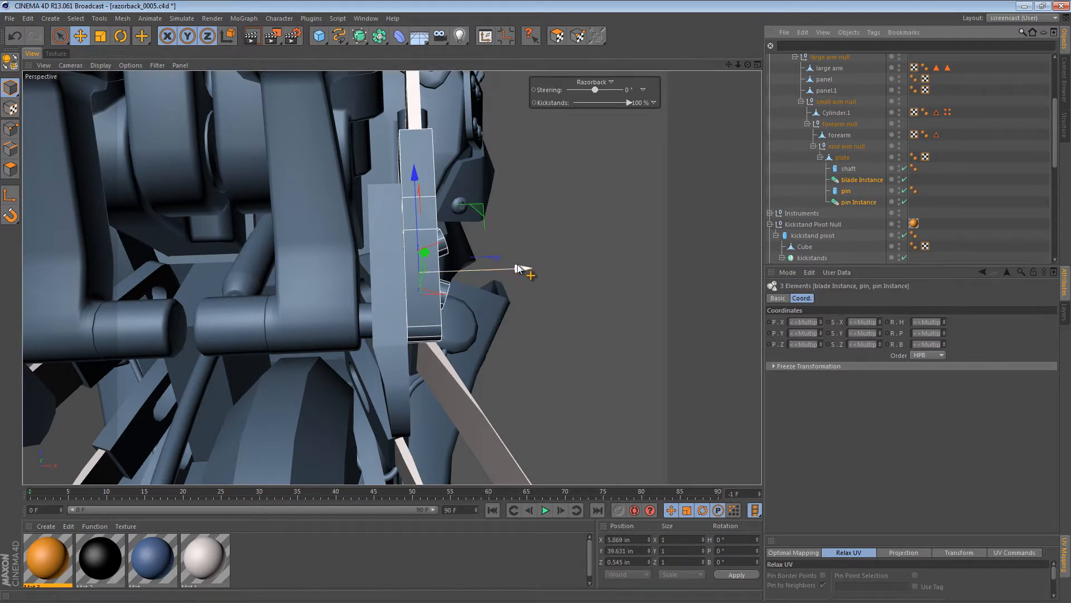
{"action": "left_click_drag", "start_coordinate": [522, 268], "coordinate": [550, 278]}
{"action": "left_click_drag", "start_coordinate": [364, 265], "coordinate": [371, 228], "text": "alt"}
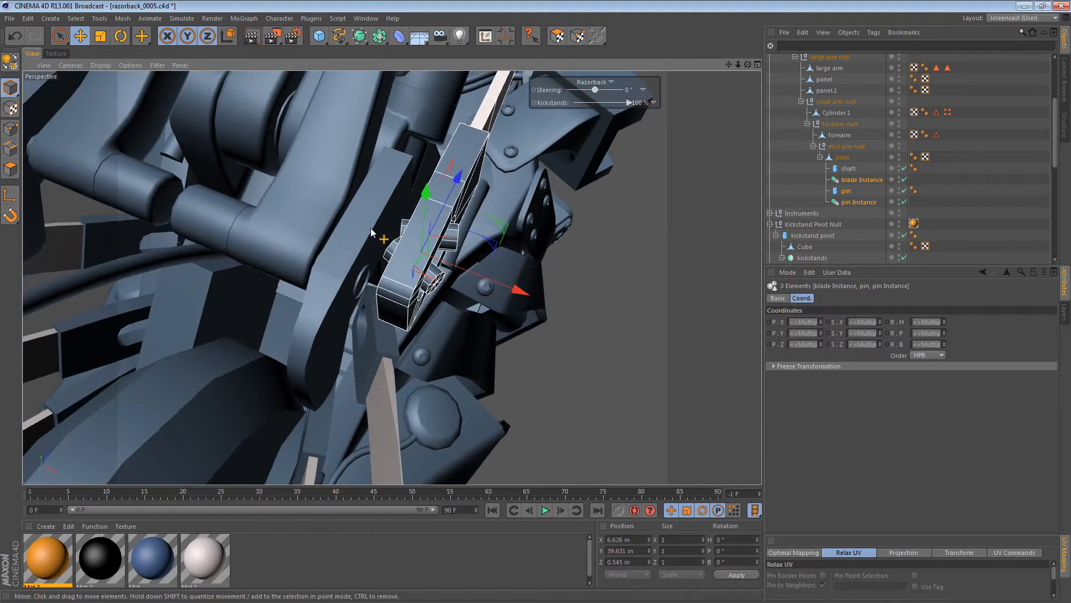
Extrude the plate's side polygon facing the blade about 0.43 in toward the blade
{"action": "left_click", "coordinate": [374, 217]}
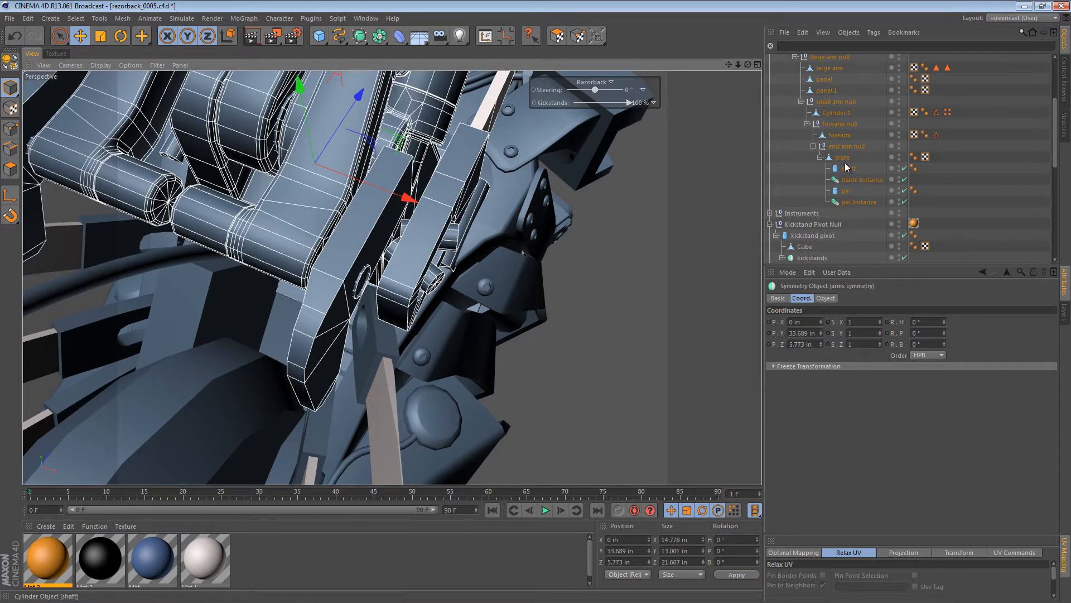
{"action": "left_click", "coordinate": [393, 194]}
{"action": "left_click", "coordinate": [10, 168]}
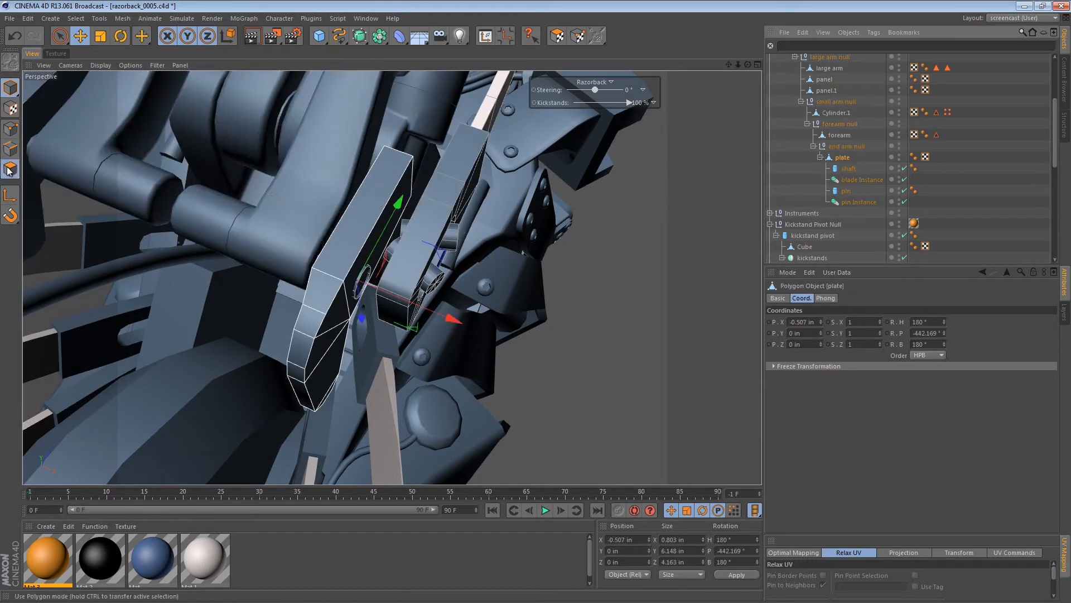
{"action": "left_click", "coordinate": [384, 226]}
{"action": "left_click_drag", "start_coordinate": [384, 226], "coordinate": [496, 280], "text": "alt"}
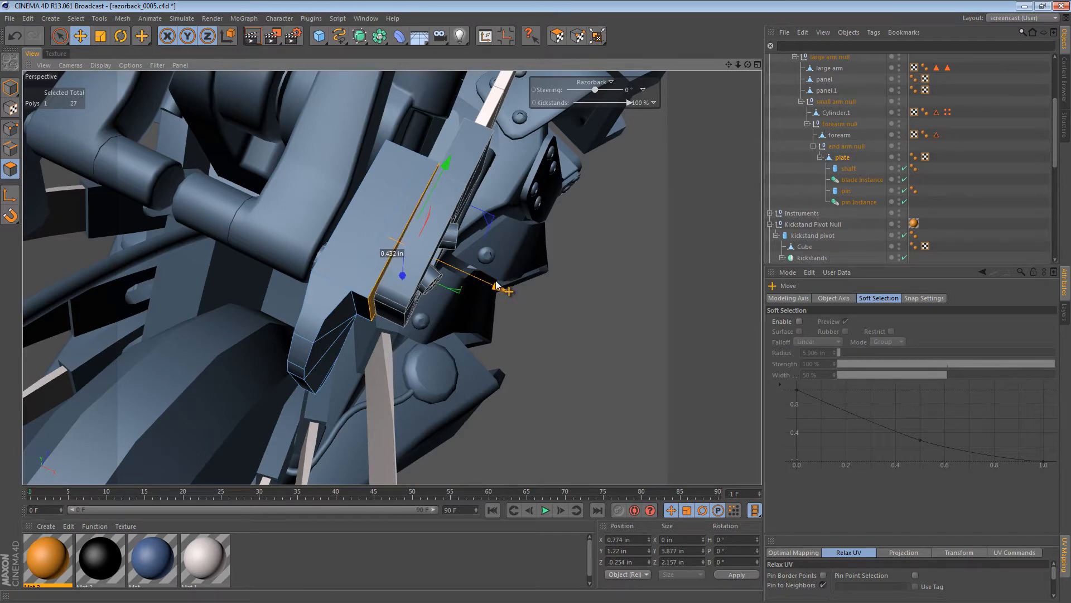
Bevel the outer vertical corner edge at the bend end of the plate's extruded block
{"action": "left_click_drag", "start_coordinate": [372, 243], "coordinate": [334, 184], "text": "alt"}
{"action": "middle_click_drag", "start_coordinate": [291, 292], "coordinate": [287, 230], "text": "alt"}
{"action": "left_click_drag", "start_coordinate": [332, 268], "coordinate": [356, 270], "text": "alt"}
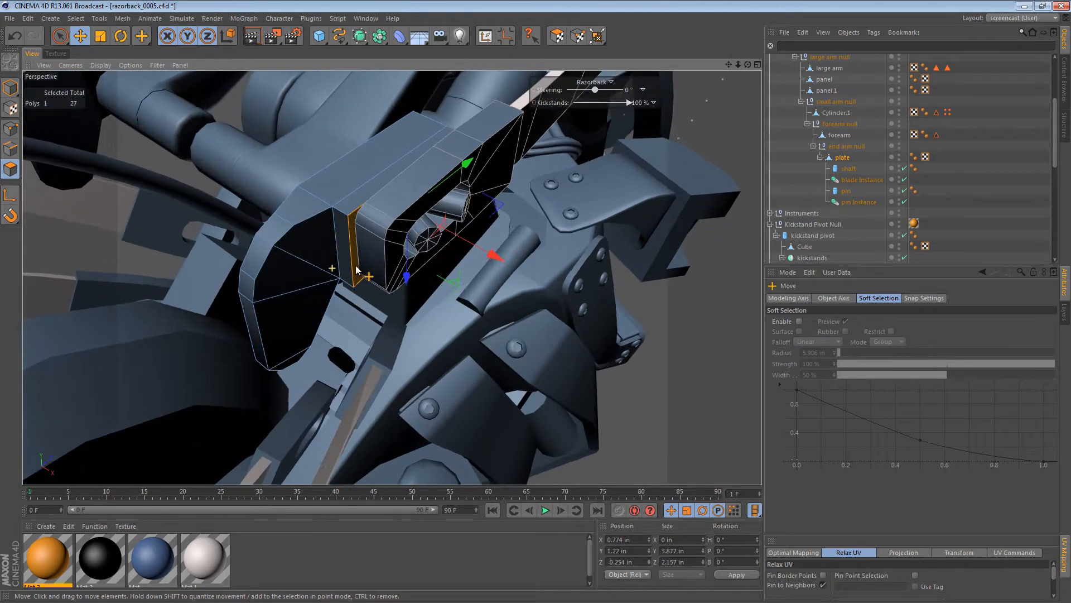
{"action": "scroll", "coordinate": [357, 270], "scroll_direction": "up", "scroll_amount": 3}
{"action": "left_click", "coordinate": [11, 148]}
{"action": "left_click", "coordinate": [365, 209]}
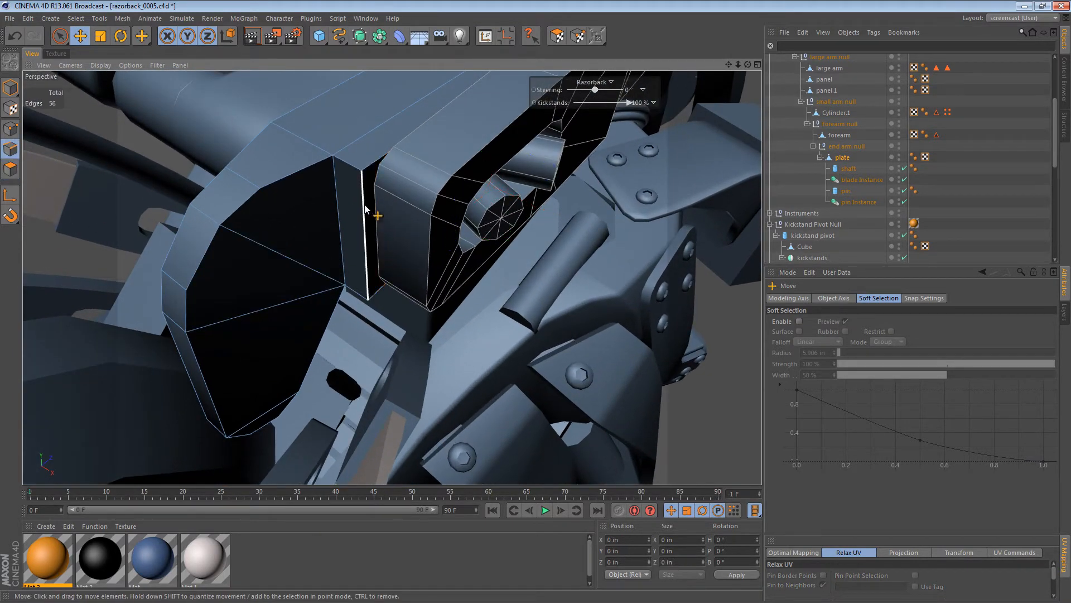
{"action": "right_click_drag", "start_coordinate": [387, 104], "coordinate": [337, 112], "text": "alt"}
{"action": "left_click_drag", "start_coordinate": [366, 116], "coordinate": [340, 262], "text": "alt"}
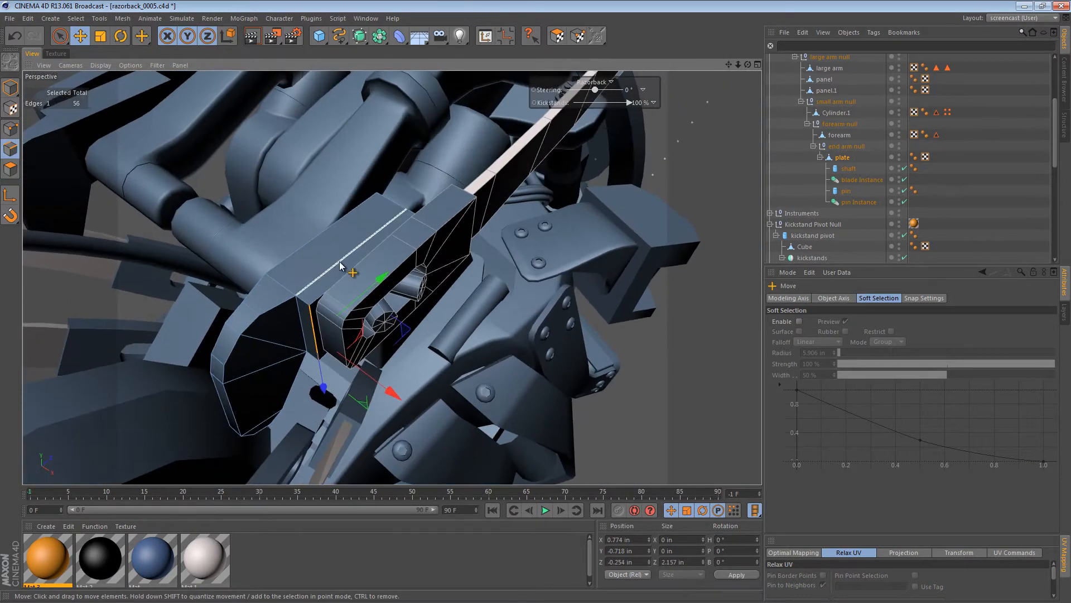
{"action": "left_click_drag", "start_coordinate": [400, 207], "coordinate": [334, 288], "text": "alt"}
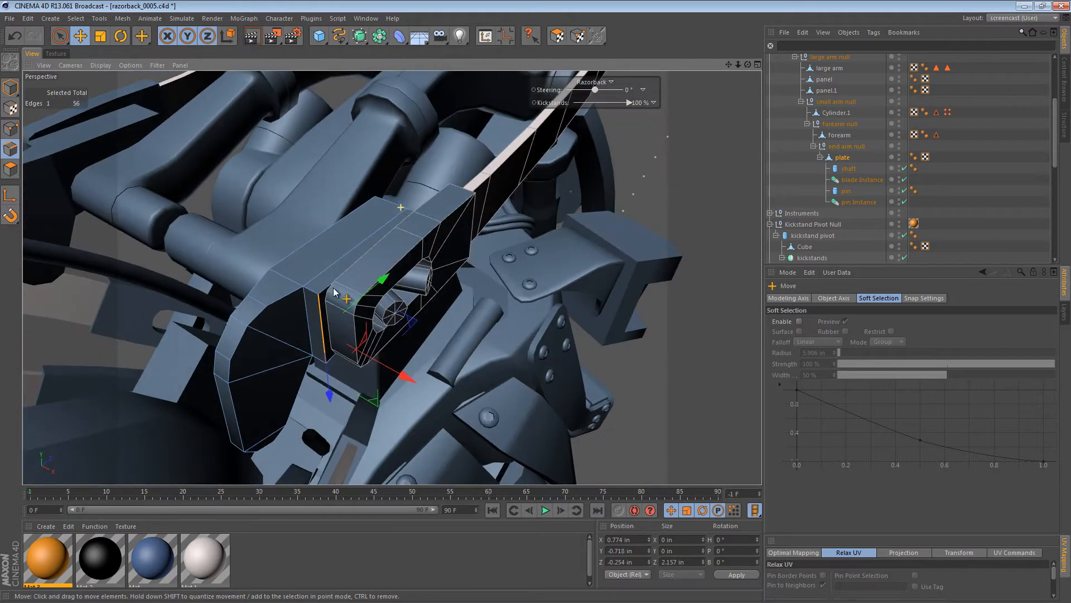
{"action": "right_click_drag", "start_coordinate": [312, 317], "coordinate": [397, 312], "text": "alt"}
{"action": "middle_click_drag", "start_coordinate": [302, 303], "coordinate": [327, 273], "text": "alt"}
{"action": "key", "text": "m"}
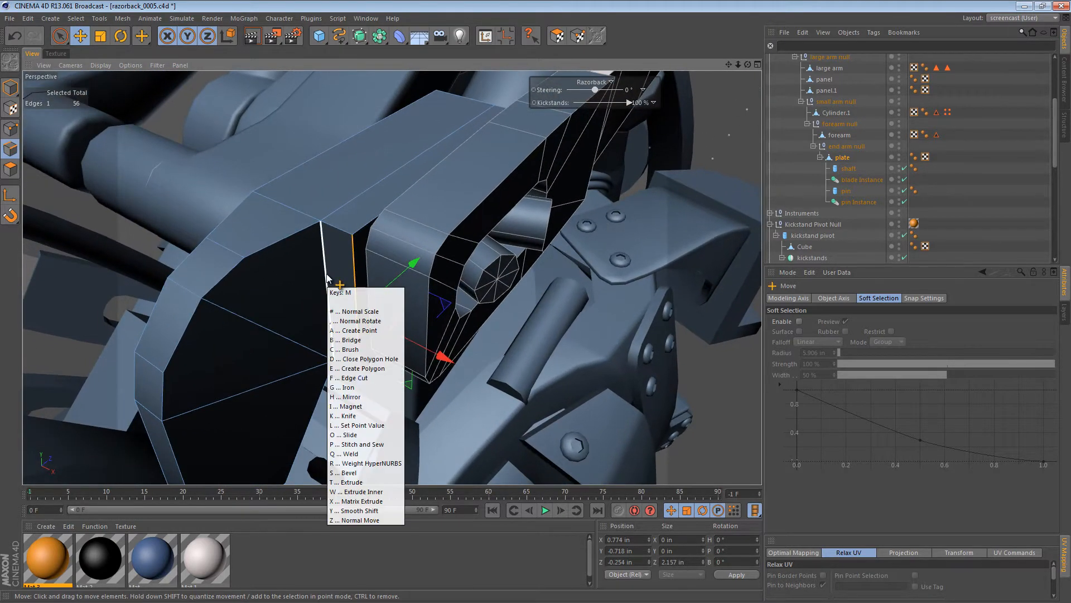
{"action": "key", "text": "s"}
{"action": "mouse_move", "coordinate": [332, 274]}
{"action": "left_mouse_down", "text": "alt"}
{"action": "mouse_move", "coordinate": [313, 265]}
{"action": "mouse_move", "coordinate": [537, 323]}
{"action": "mouse_move", "coordinate": [323, 291]}
{"action": "left_mouse_up", "text": "alt"}
Reposition the vertical edges around the beveled corner along the plate to shape a smoother transition
{"action": "key", "text": "e"}
{"action": "left_click", "coordinate": [321, 308]}
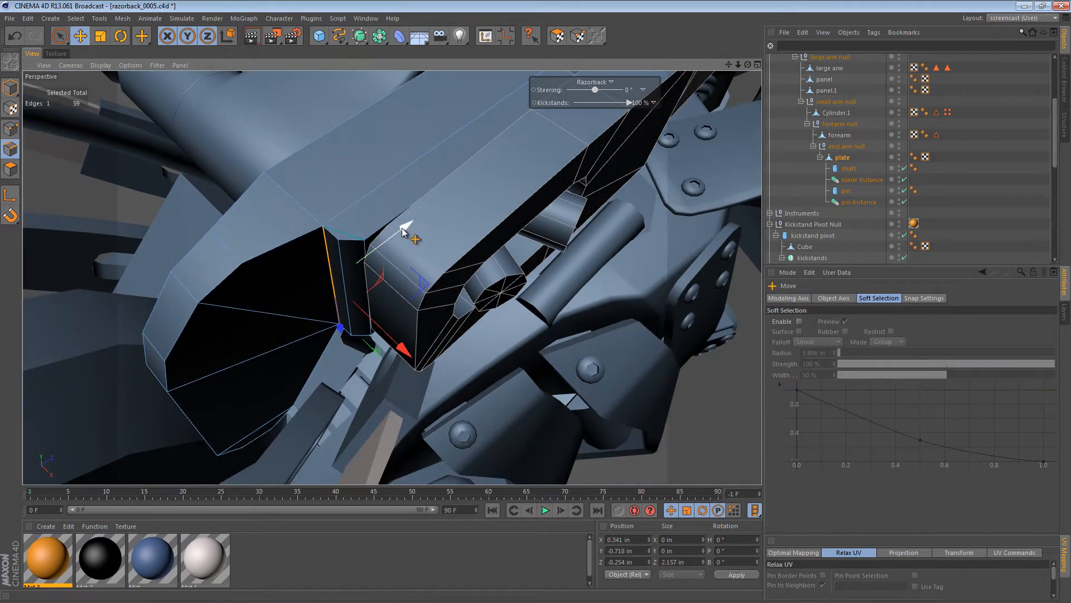
{"action": "left_click_drag", "start_coordinate": [407, 231], "coordinate": [353, 271]}
{"action": "mouse_move", "coordinate": [400, 196]}
{"action": "left_mouse_down"}
{"action": "mouse_move", "coordinate": [389, 209]}
{"action": "mouse_move", "coordinate": [399, 205]}
{"action": "left_mouse_up"}
{"action": "left_click_drag", "start_coordinate": [307, 283], "coordinate": [337, 270], "text": "alt"}
{"action": "middle_click_drag", "start_coordinate": [337, 270], "coordinate": [318, 193], "text": "alt"}
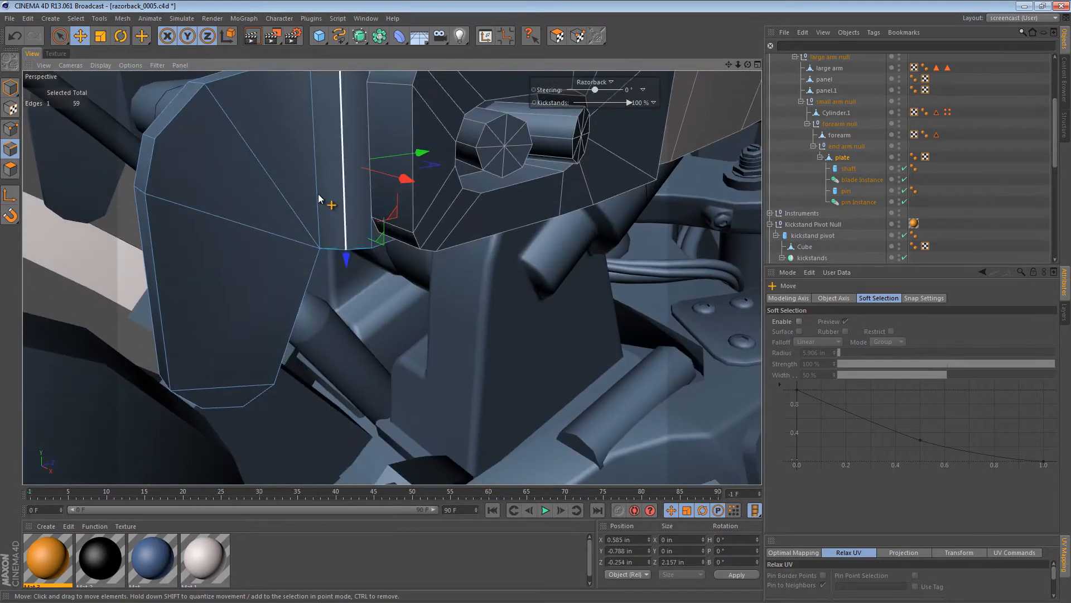
Melt the two lengthwise edges left by the extrusion on the plate's top and underside
{"action": "left_click_drag", "start_coordinate": [304, 227], "coordinate": [249, 85], "text": "alt"}
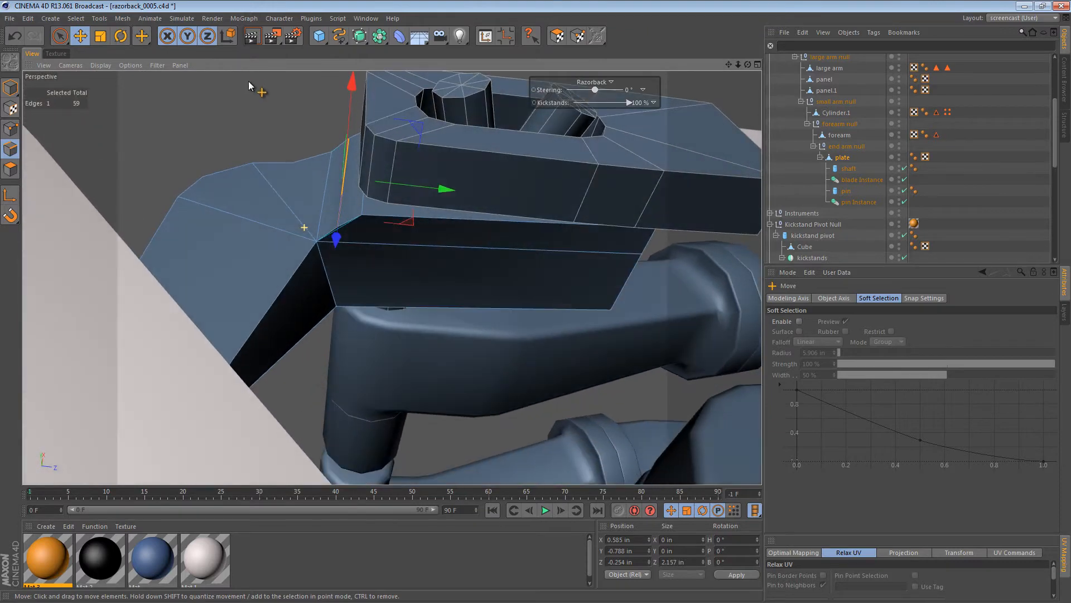
{"action": "left_click", "coordinate": [405, 248]}
{"action": "left_click_drag", "start_coordinate": [377, 219], "coordinate": [366, 174], "text": "alt"}
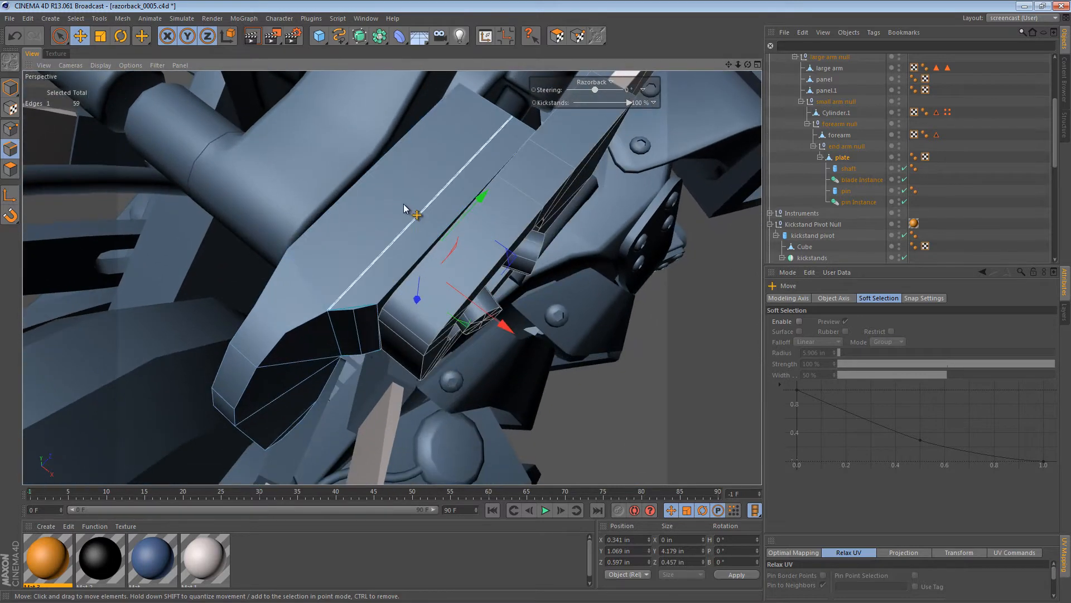
{"action": "left_click", "coordinate": [412, 222], "text": "shift"}
{"action": "key", "text": "u"}
{"action": "key", "text": "z"}
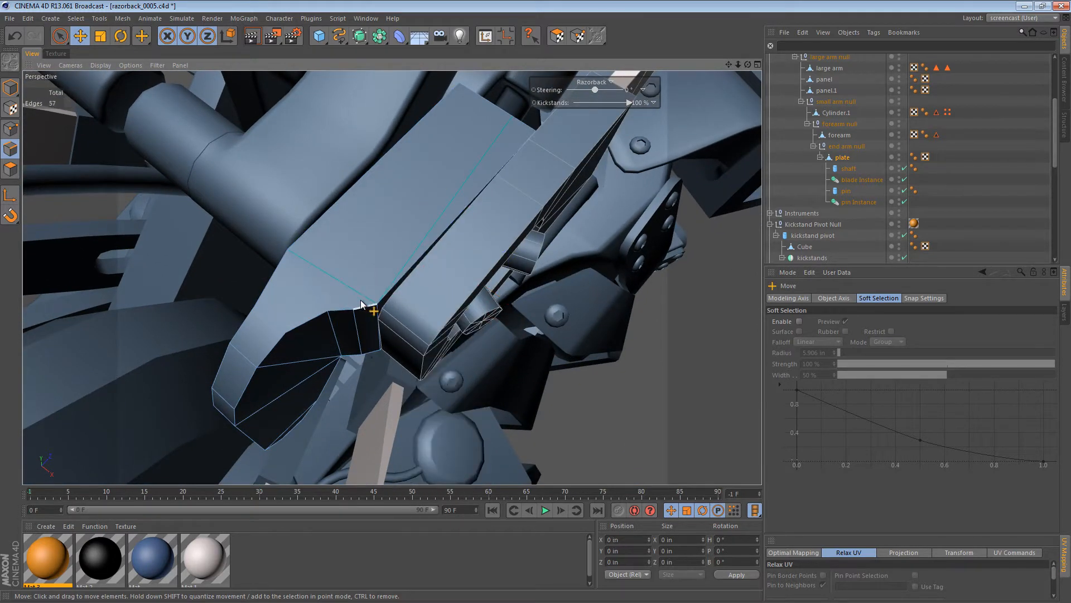
Delete the two leftover points on the end face of the plate's extruded block
{"action": "key", "text": "k"}
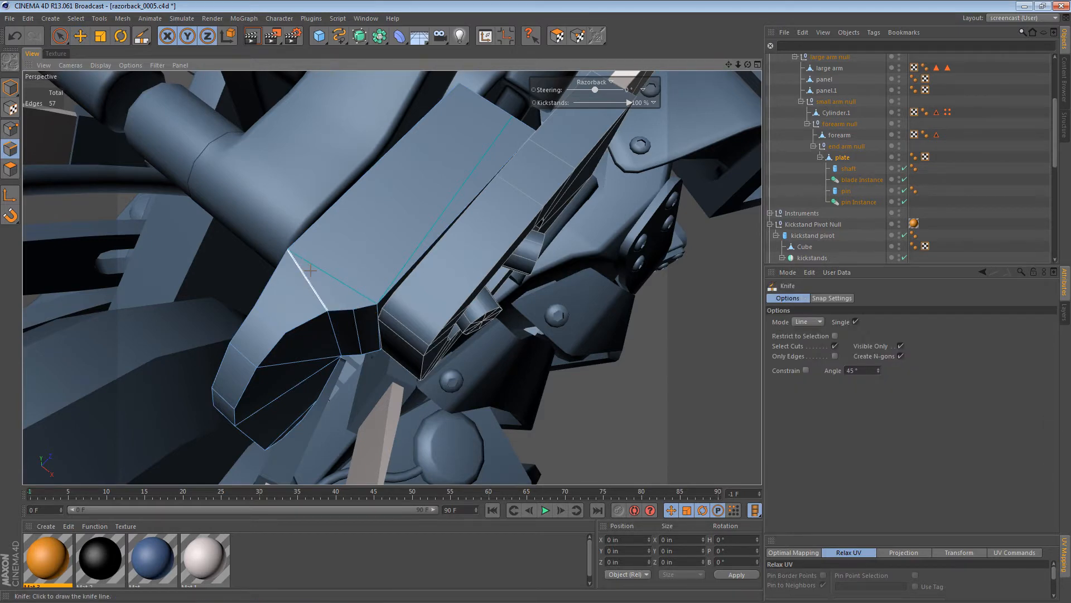
{"action": "left_click", "coordinate": [8, 175]}
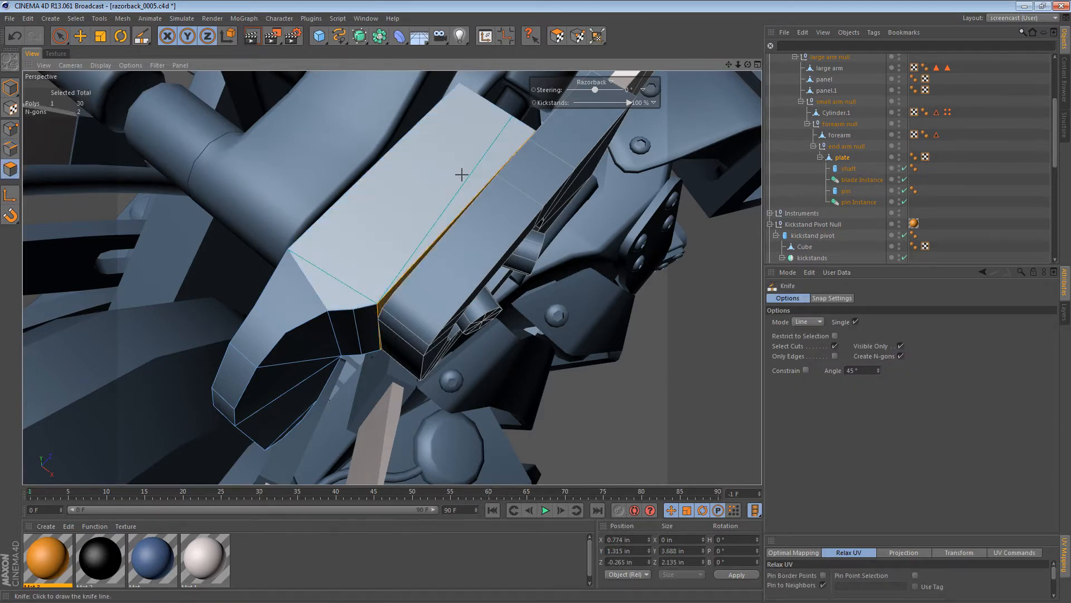
{"action": "left_click_drag", "start_coordinate": [500, 131], "coordinate": [533, 314], "text": "alt"}
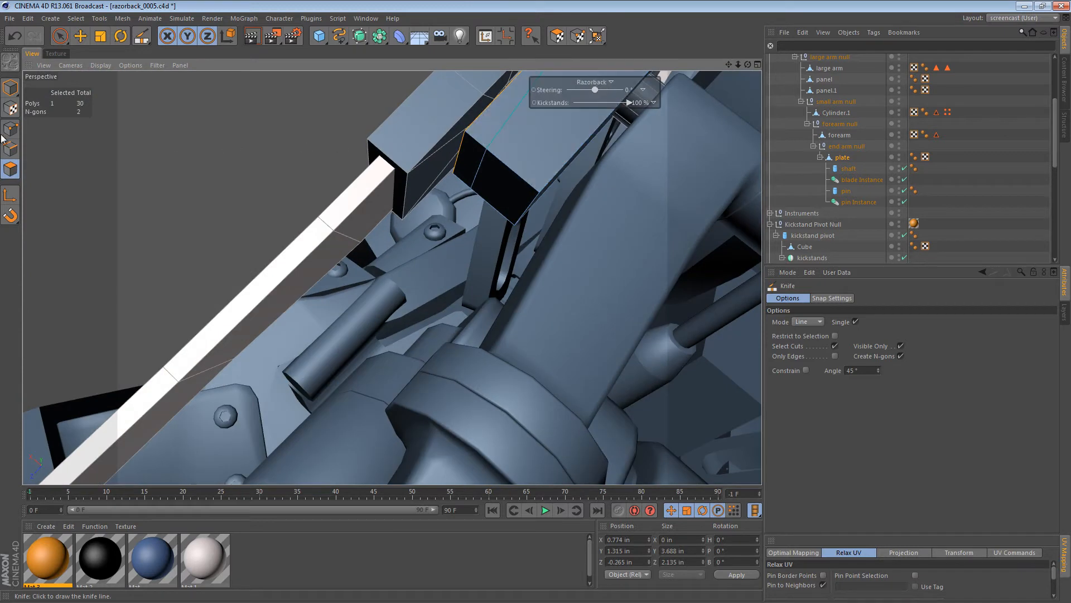
{"action": "left_click", "coordinate": [10, 149]}
{"action": "key", "text": "e"}
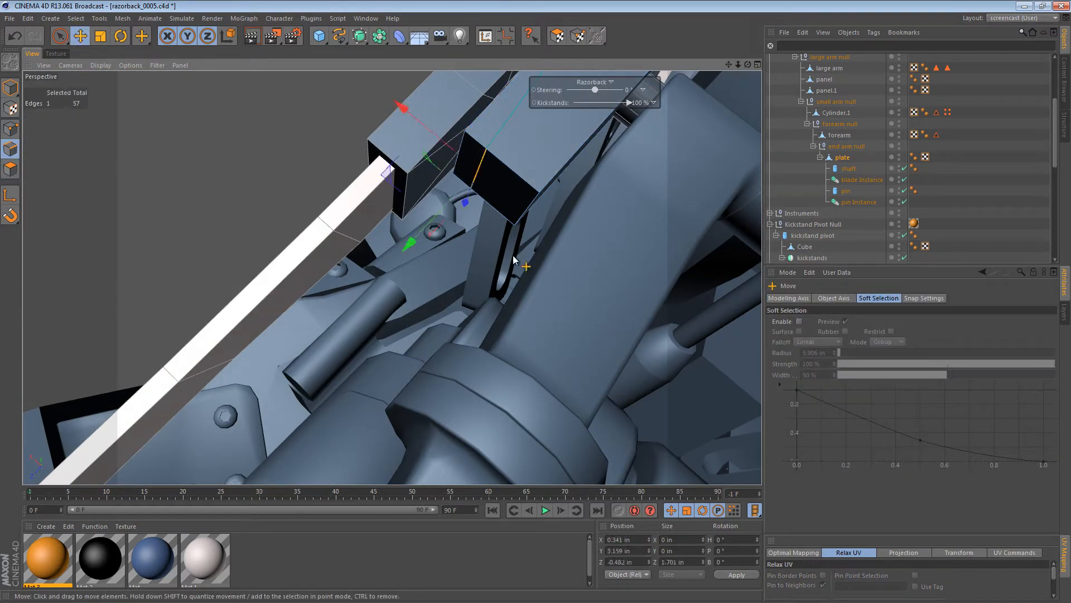
{"action": "left_click", "coordinate": [10, 129]}
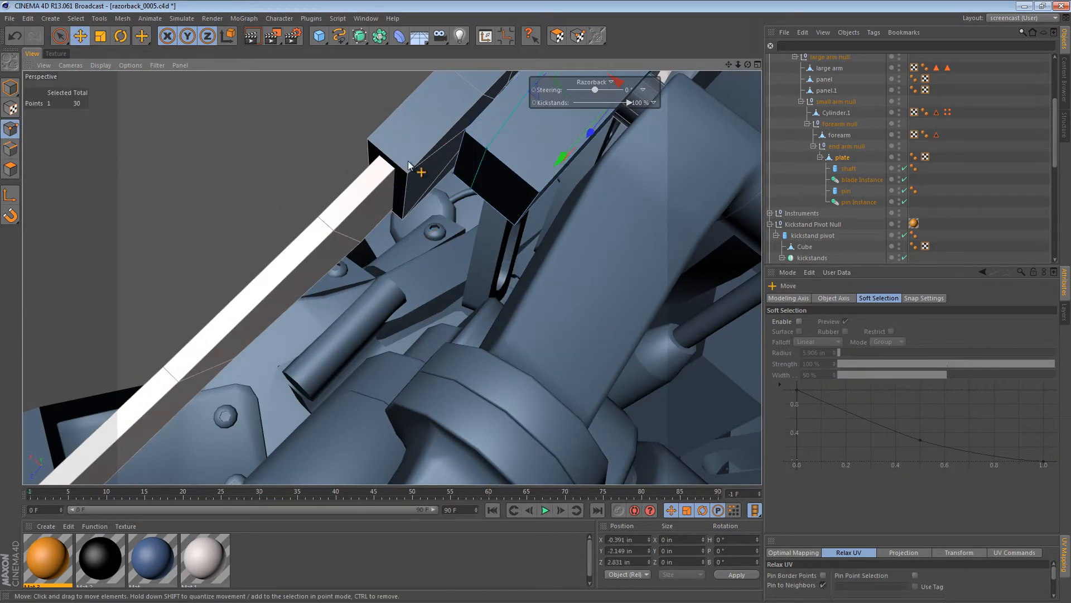
{"action": "key", "text": "space"}
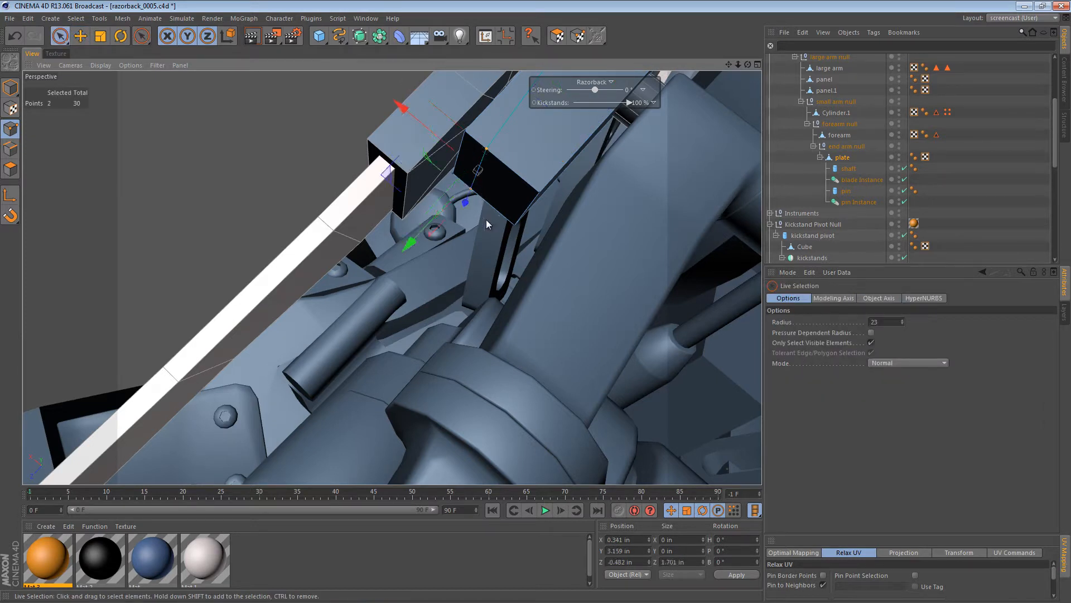
{"action": "key", "text": "Delete"}
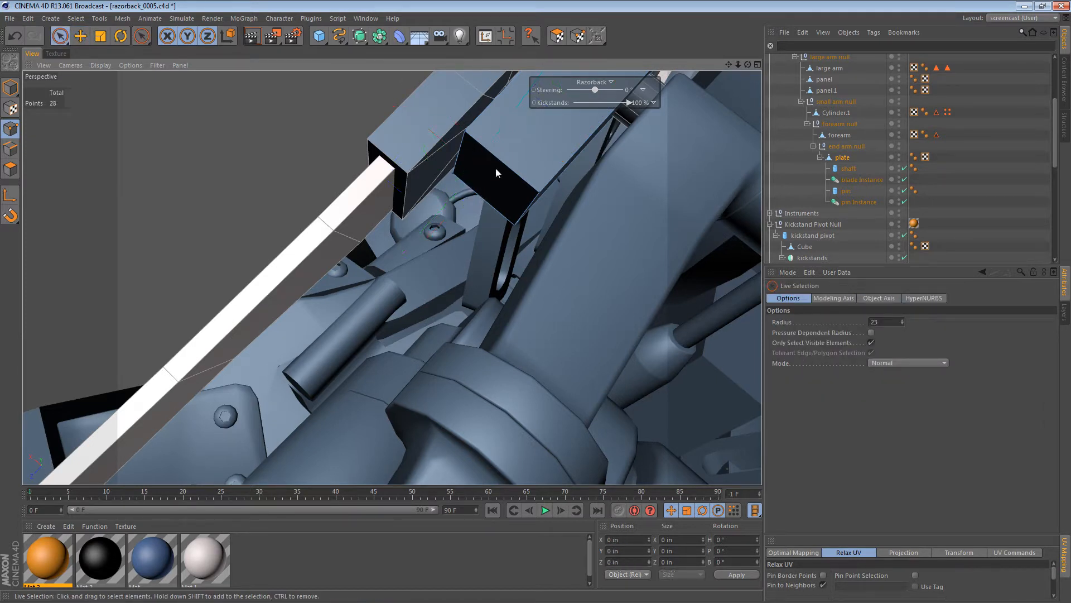
Inspect the plate's extruded block from above and from the side, selecting its top and blade-facing polygons
{"action": "left_click_drag", "start_coordinate": [496, 168], "coordinate": [137, 118], "text": "alt"}
{"action": "left_click", "coordinate": [10, 88]}
{"action": "left_click_drag", "start_coordinate": [254, 203], "coordinate": [92, 153], "text": "alt"}
{"action": "left_click", "coordinate": [10, 167]}
{"action": "left_click", "coordinate": [453, 229]}
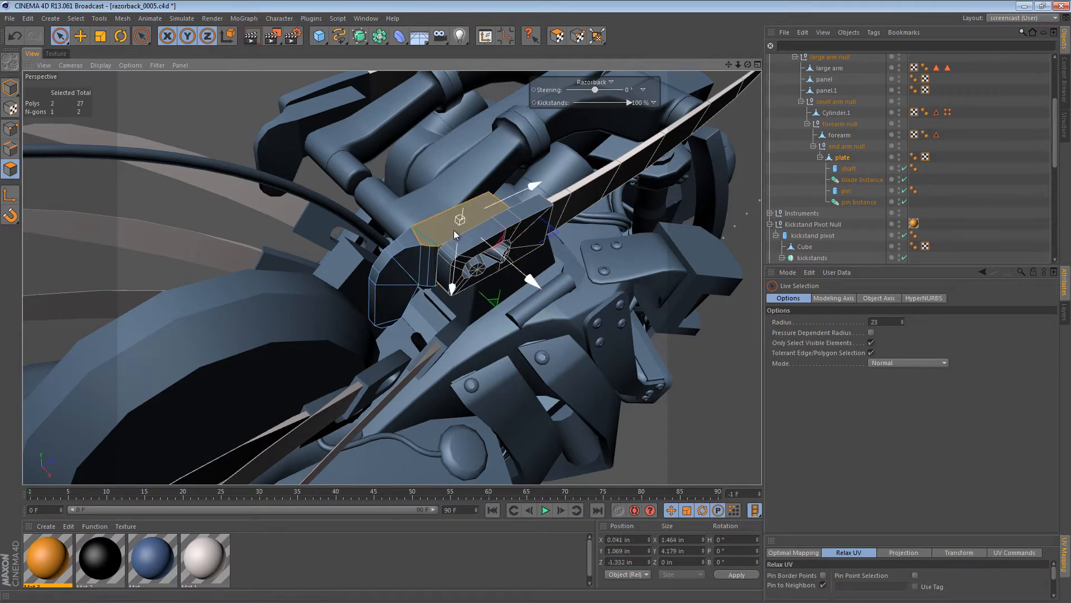
{"action": "left_click_drag", "start_coordinate": [436, 265], "coordinate": [478, 364], "text": "alt"}
{"action": "key", "text": "e"}
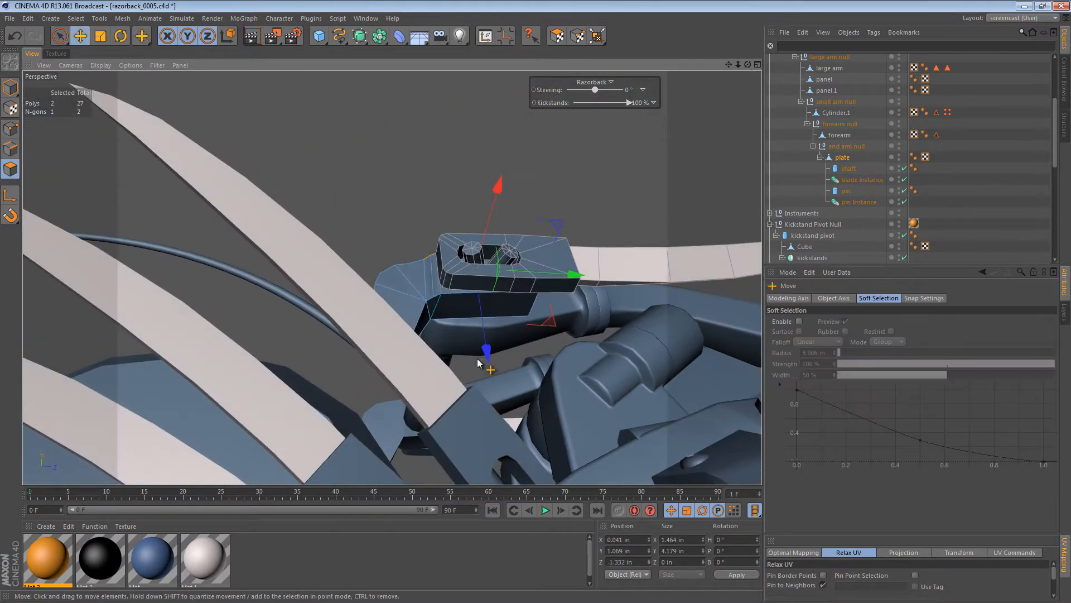
{"action": "left_click", "coordinate": [458, 310], "text": "shift"}
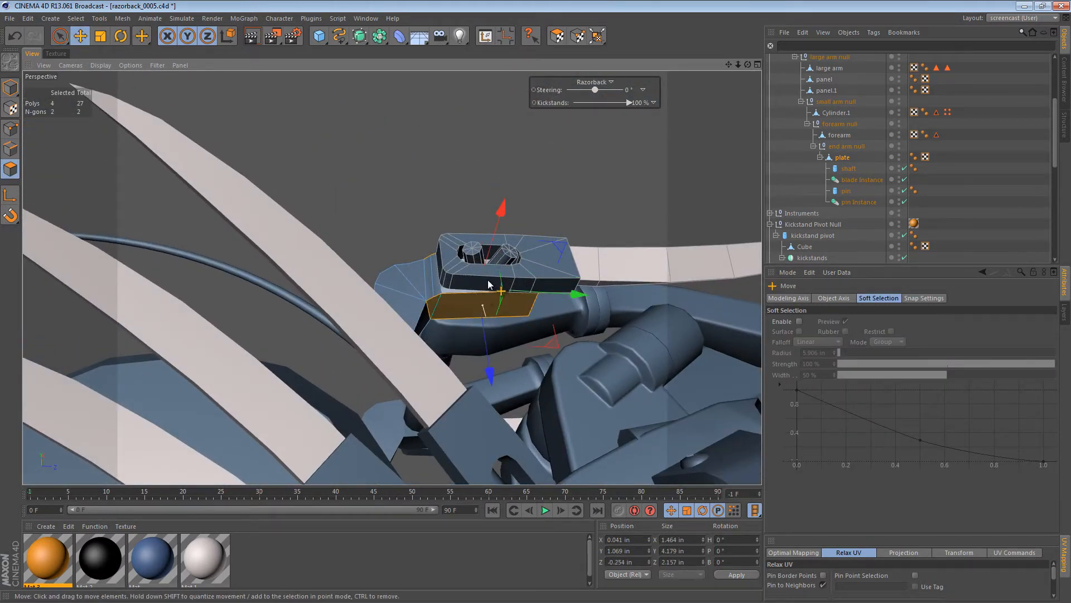
Make the pin cylinder editable and optimize the mesh with all of its polygons selected
{"action": "left_click_drag", "start_coordinate": [484, 272], "coordinate": [483, 472], "text": "alt"}
{"action": "right_click_drag", "start_coordinate": [506, 249], "coordinate": [678, 254], "text": "alt"}
{"action": "left_click", "coordinate": [846, 190]}
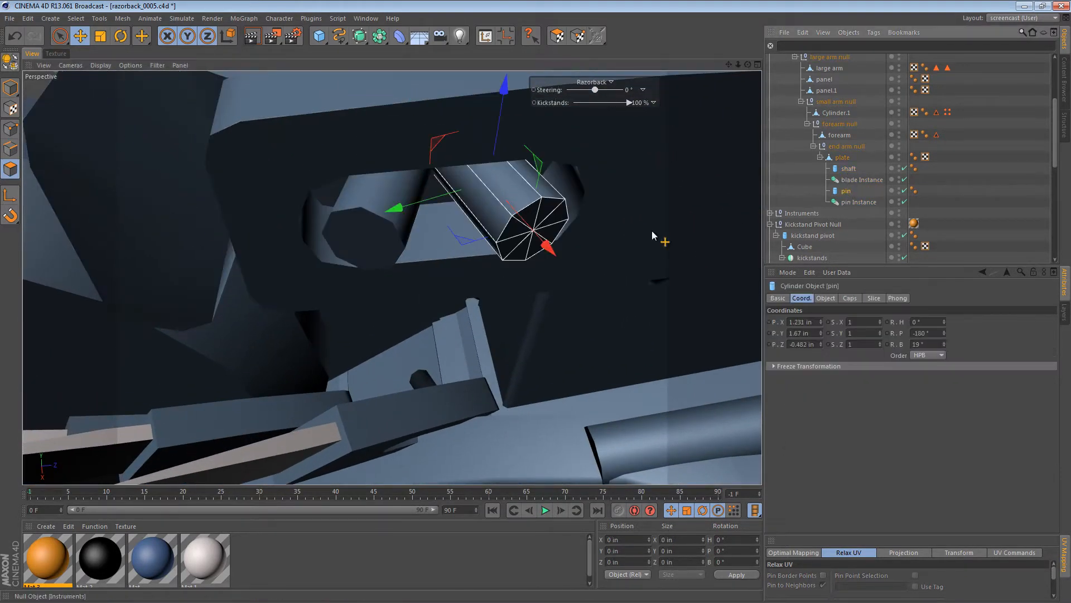
{"action": "left_click", "coordinate": [10, 170]}
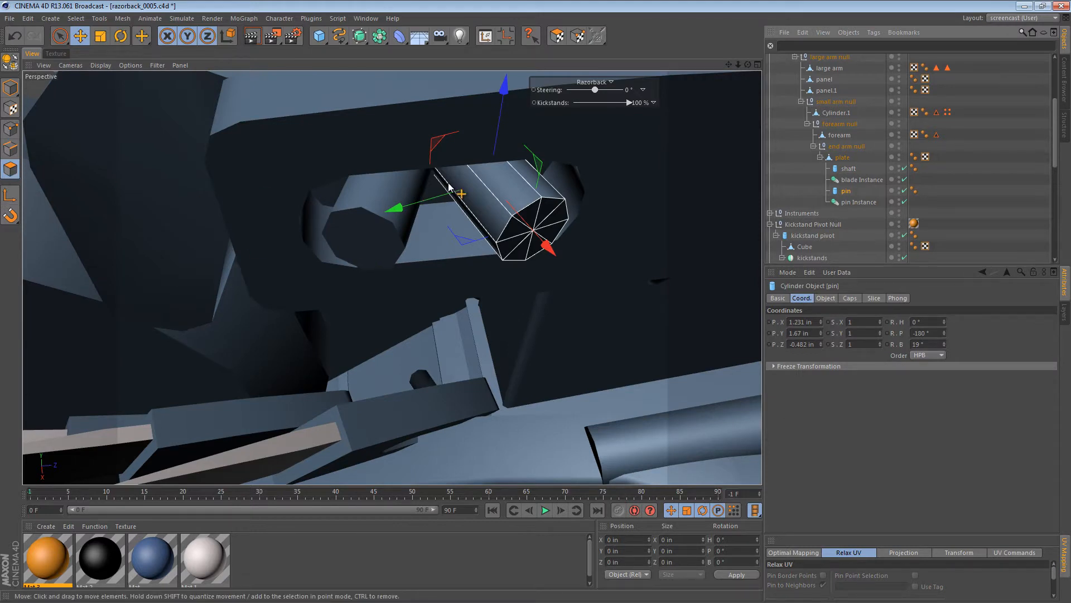
{"action": "key", "text": "c"}
{"action": "key", "text": "ctrl+a"}
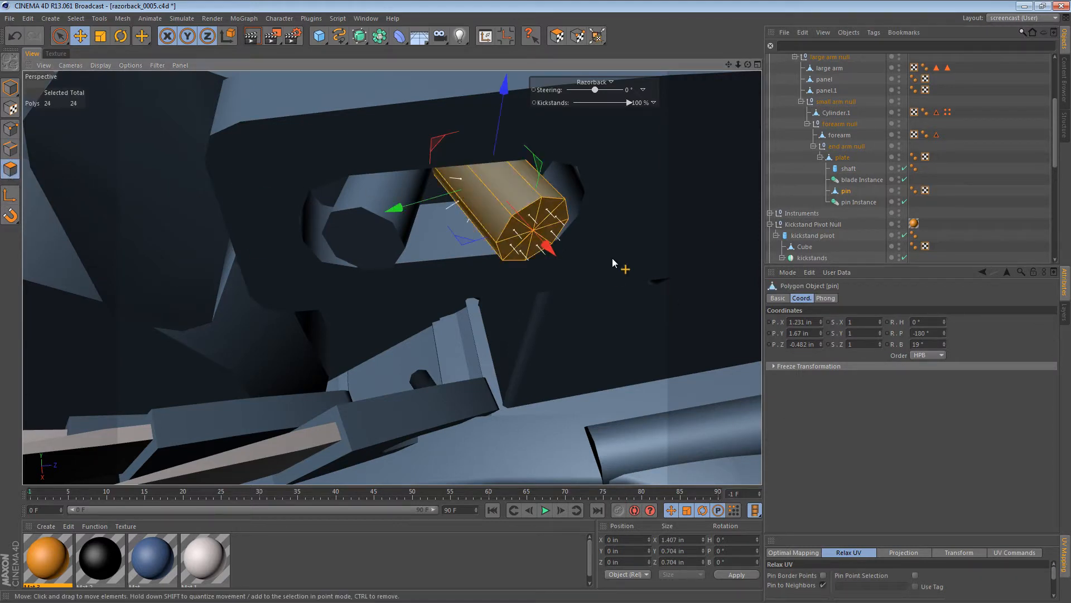
{"action": "key", "text": "u"}
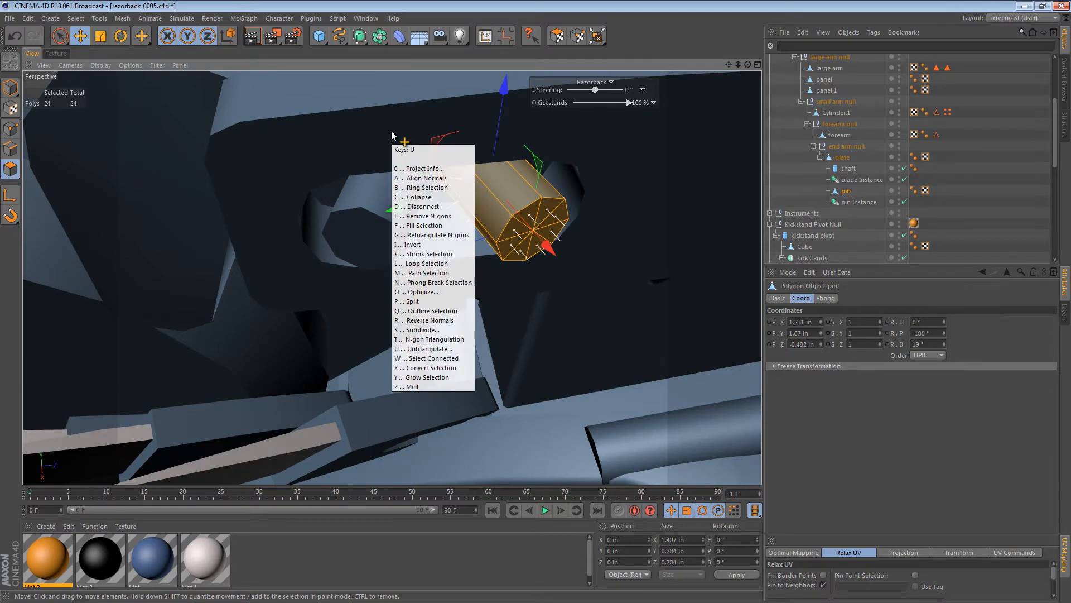
{"action": "key", "text": "o"}
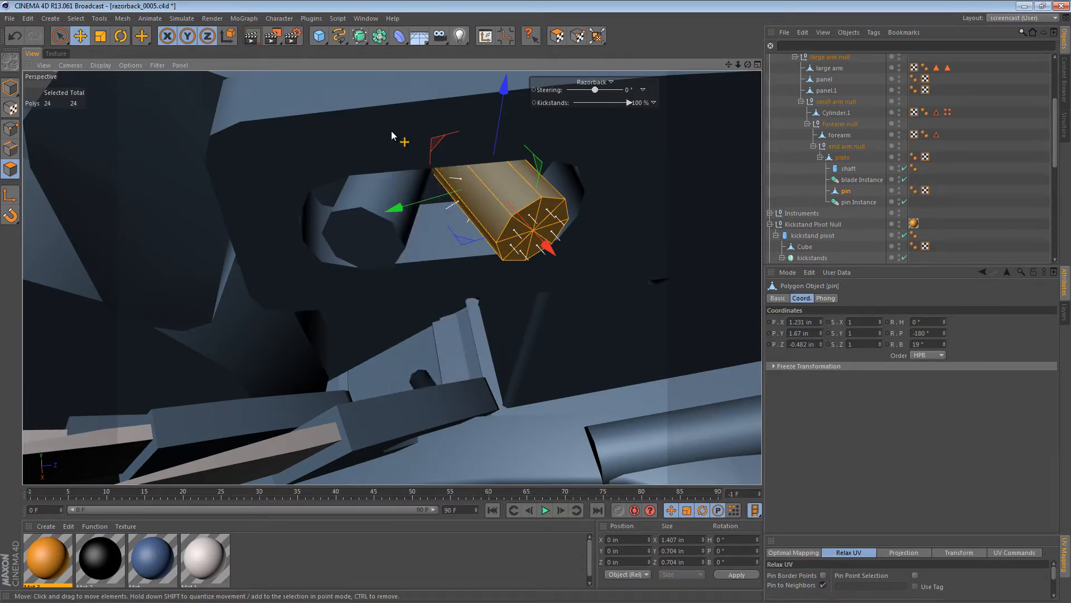
Extrude the eight cap polygons at the pin's outer end outward by about 0.22 in
{"action": "key", "text": "space"}
{"action": "left_click_drag", "start_coordinate": [536, 234], "coordinate": [458, 157], "text": "alt"}
{"action": "left_click", "coordinate": [541, 220]}
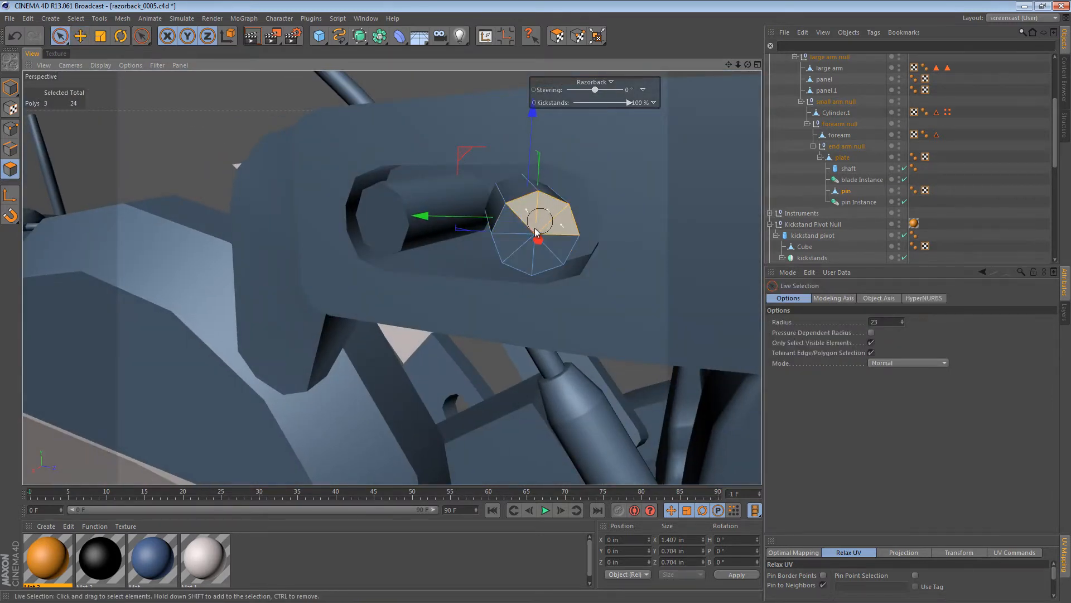
{"action": "left_click_drag", "start_coordinate": [542, 234], "coordinate": [546, 365], "text": "alt"}
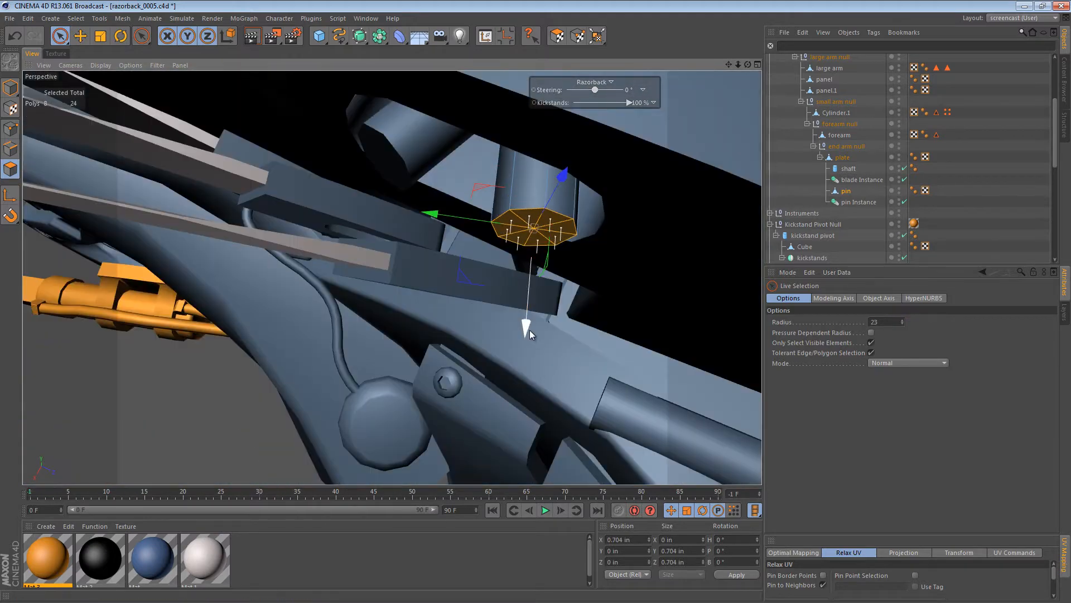
{"action": "left_click_drag", "start_coordinate": [528, 330], "coordinate": [530, 351], "text": "ctrl"}
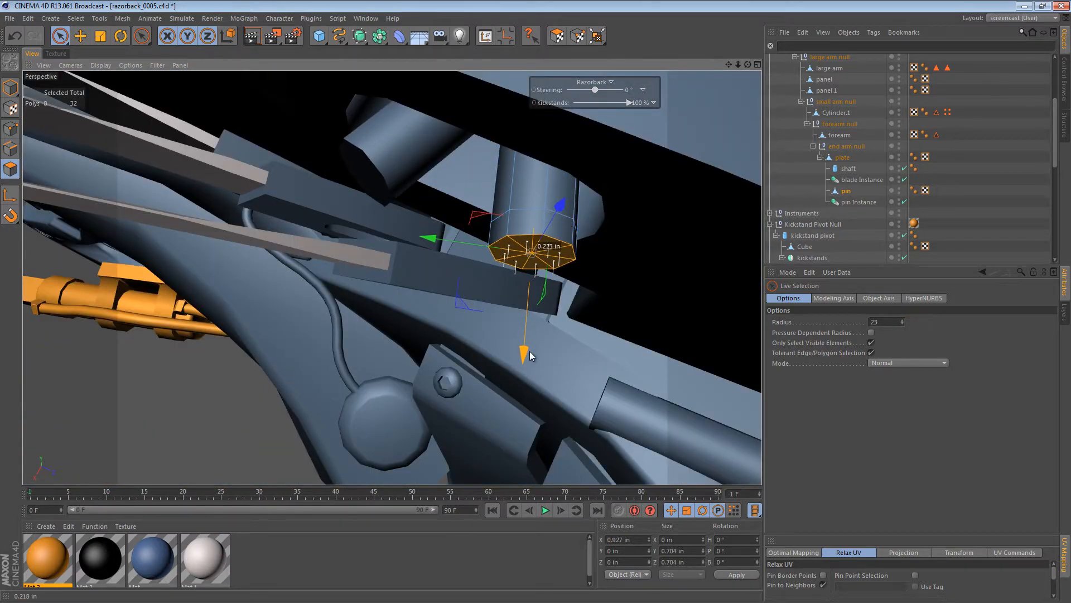
Extrude the four side polygons of the pin's new end segment facing away from the other pin by about 0.28 in
{"action": "left_click_drag", "start_coordinate": [544, 248], "coordinate": [480, 179], "text": "alt"}
{"action": "key", "text": "e"}
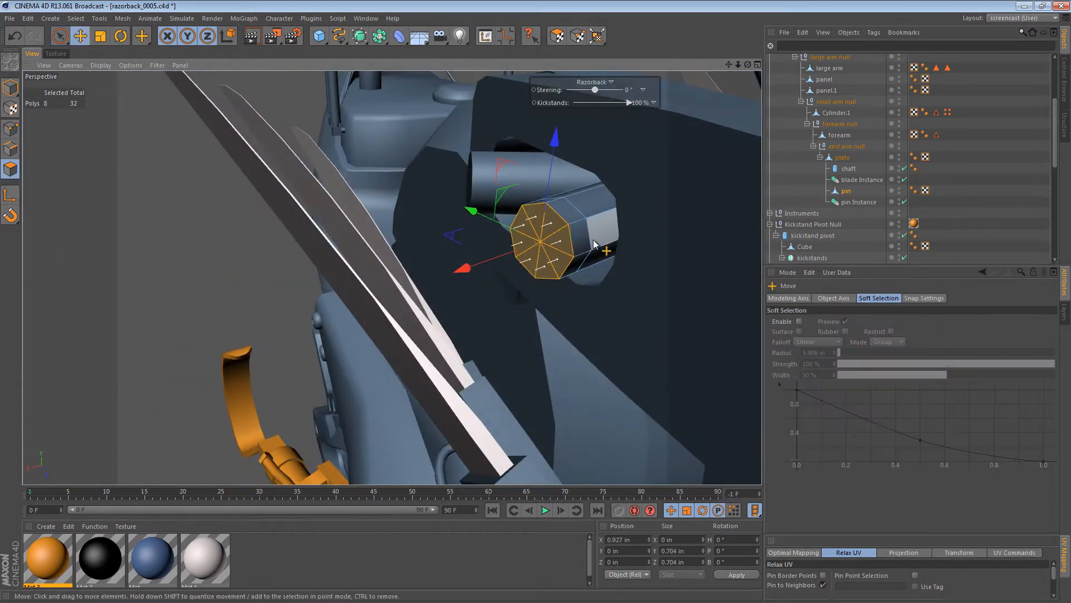
{"action": "left_click", "coordinate": [573, 218]}
{"action": "left_click", "coordinate": [580, 241], "text": "shift"}
{"action": "left_click", "coordinate": [578, 265], "text": "shift"}
{"action": "left_click_drag", "start_coordinate": [580, 265], "coordinate": [594, 217], "text": "alt"}
{"action": "left_click_drag", "start_coordinate": [576, 265], "coordinate": [617, 345], "text": "alt"}
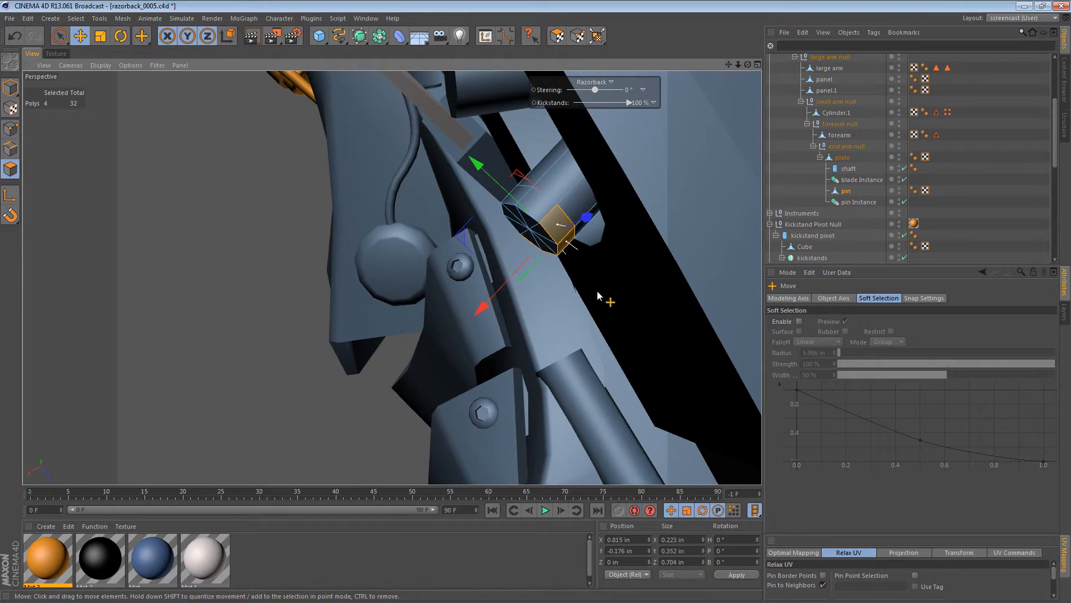
{"action": "left_click_drag", "start_coordinate": [555, 244], "coordinate": [542, 212], "text": "alt"}
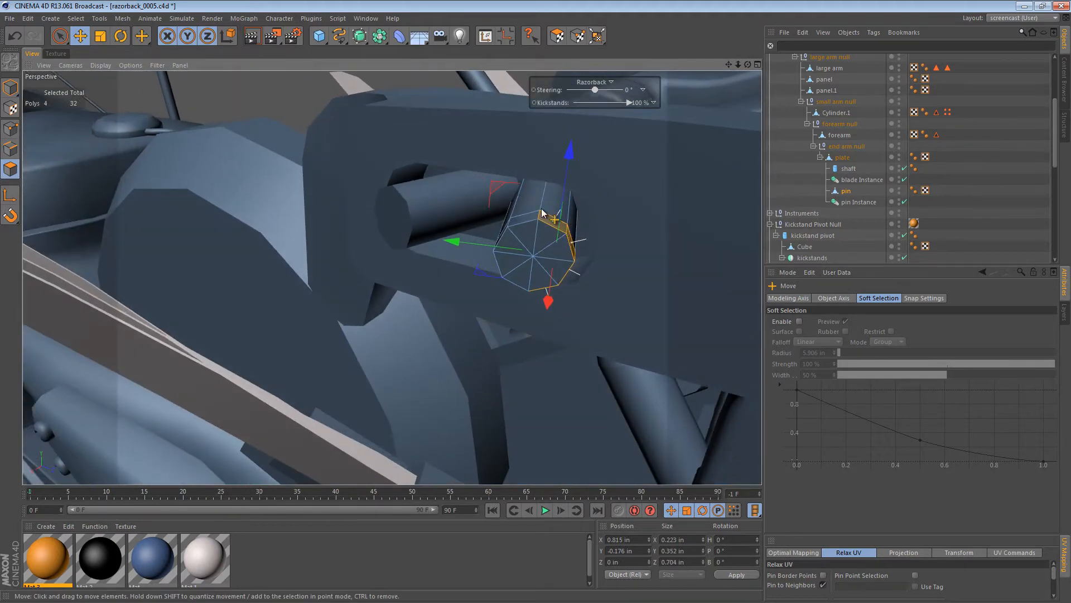
{"action": "left_click_drag", "start_coordinate": [461, 249], "coordinate": [489, 249]}
{"action": "left_click_drag", "start_coordinate": [568, 260], "coordinate": [536, 327], "text": "alt"}
{"action": "left_click_drag", "start_coordinate": [537, 332], "coordinate": [576, 259], "text": "alt"}
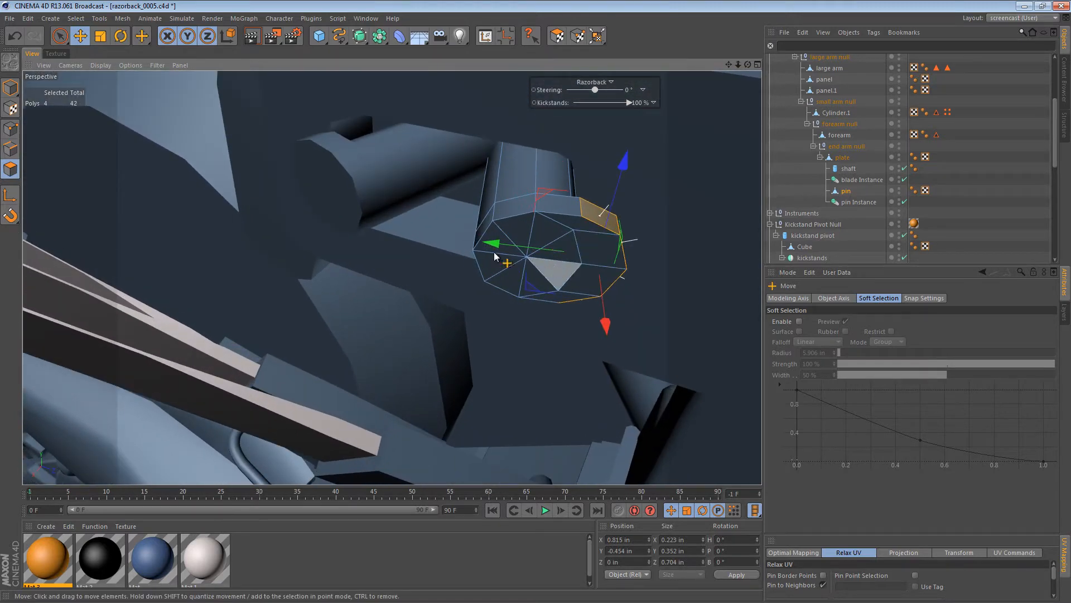
Select the four edges meeting at an inner point on the pin's widened end cap, and return to working on the whole pin
{"action": "left_click", "coordinate": [12, 152]}
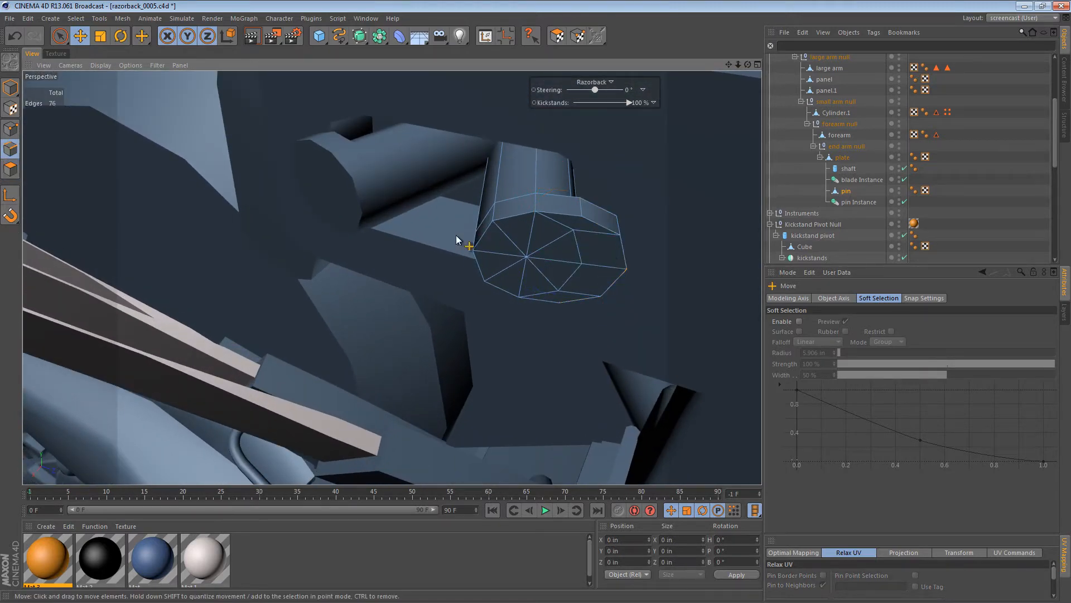
{"action": "key", "text": "9"}
{"action": "left_click", "coordinate": [577, 240]}
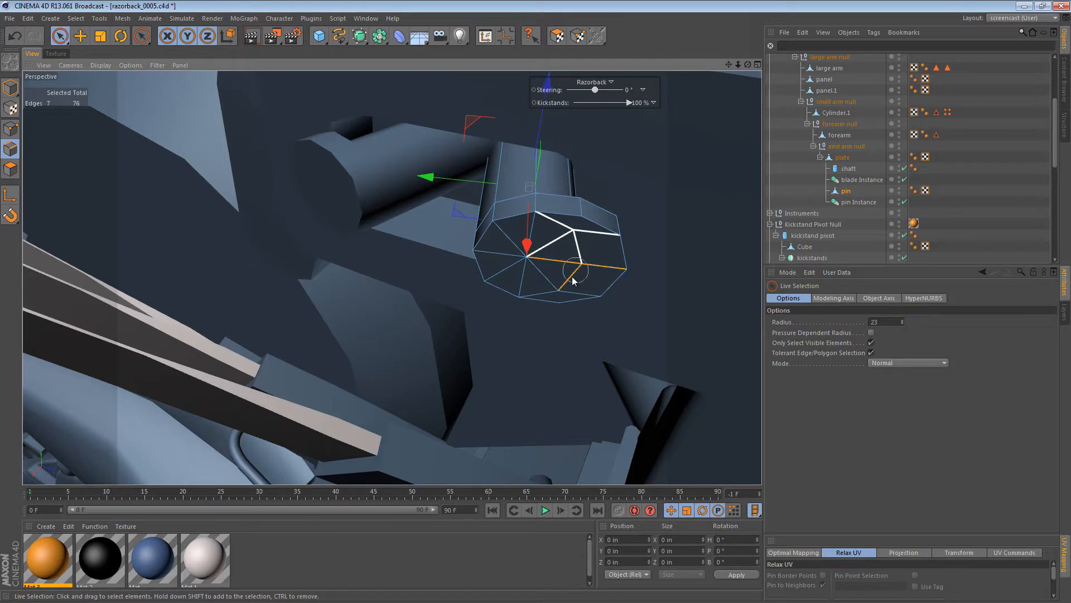
{"action": "left_click", "coordinate": [581, 263]}
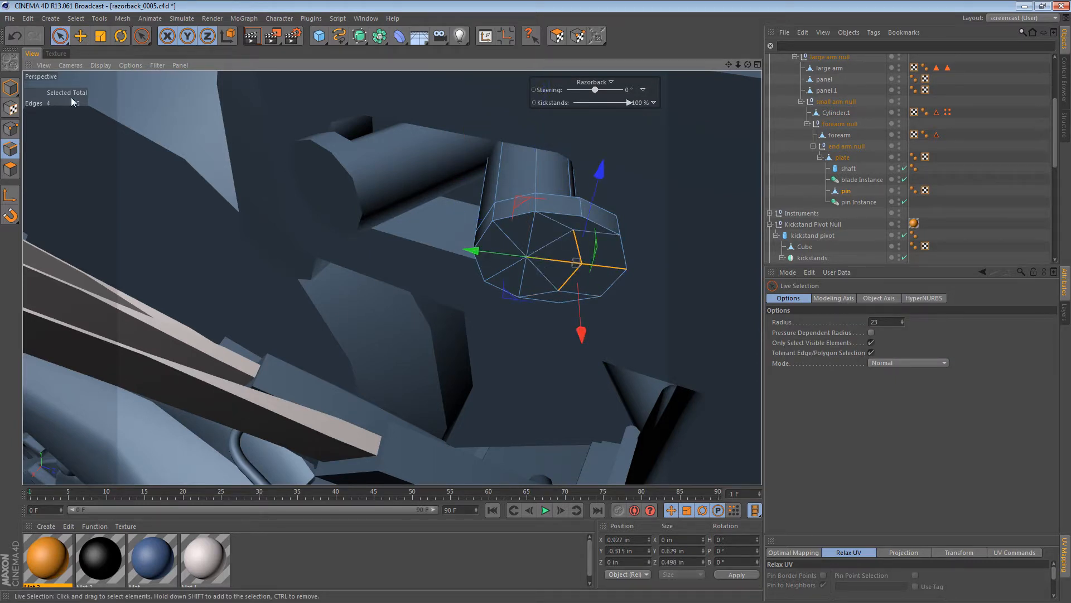
{"action": "left_click", "coordinate": [9, 89]}
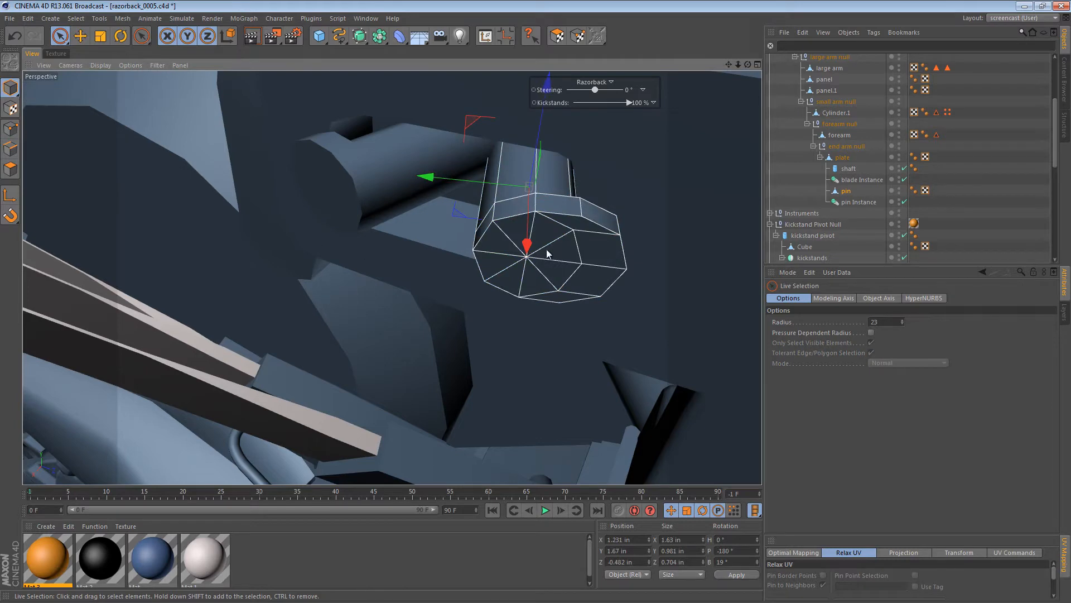
Examine how the reshaped pin sits in the plate's slot and how the plate and blade fit the arm
{"action": "scroll", "coordinate": [547, 254], "scroll_direction": "down", "scroll_amount": 6}
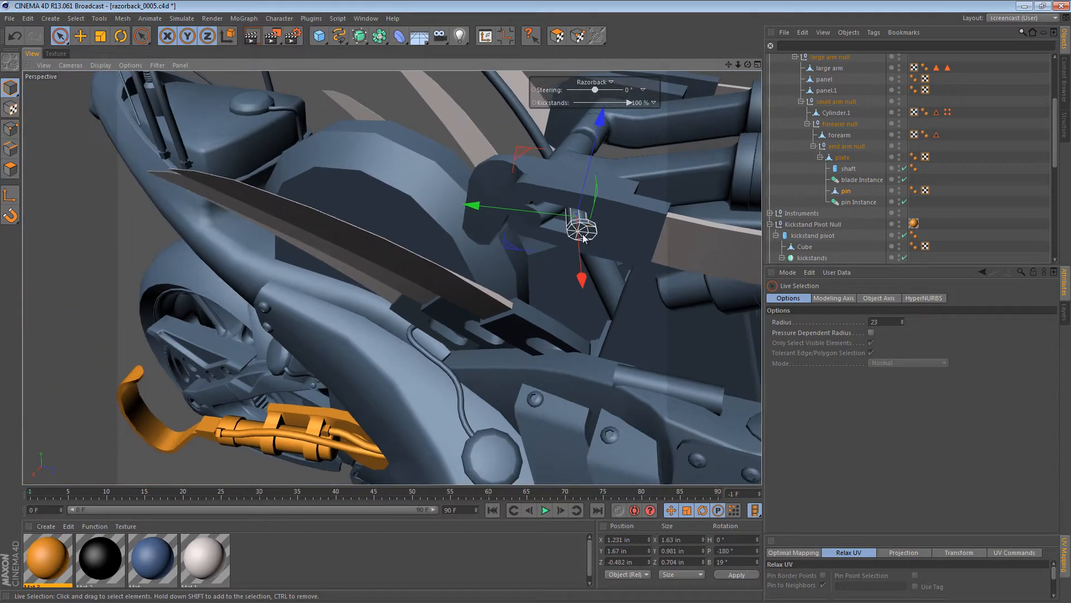
{"action": "left_click_drag", "start_coordinate": [583, 238], "coordinate": [613, 244], "text": "alt"}
{"action": "right_click_drag", "start_coordinate": [428, 289], "coordinate": [510, 289], "text": "alt"}
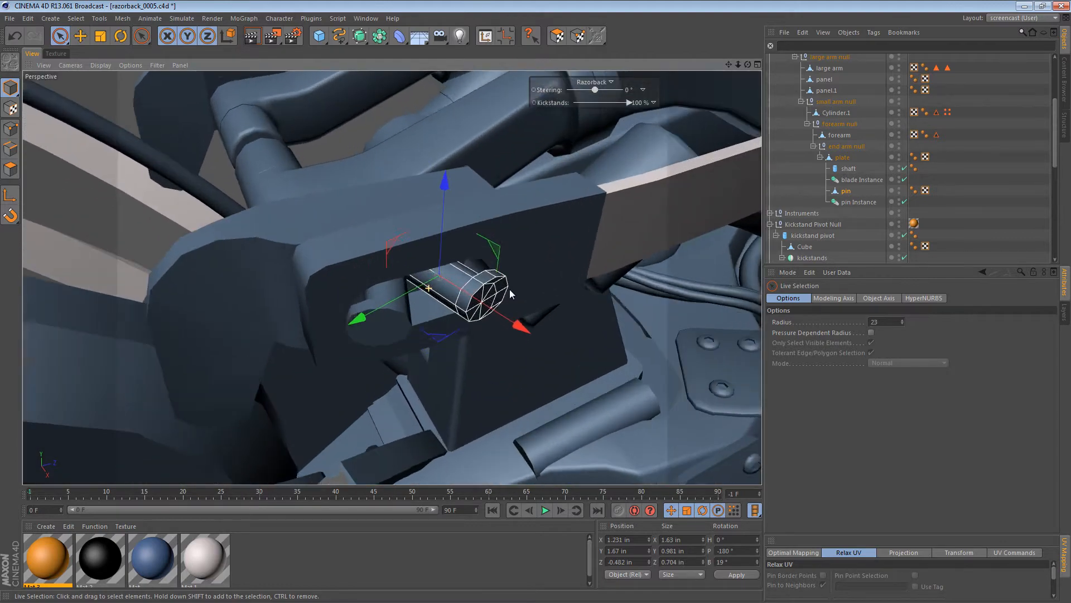
{"action": "left_click_drag", "start_coordinate": [510, 289], "coordinate": [470, 282], "text": "alt"}
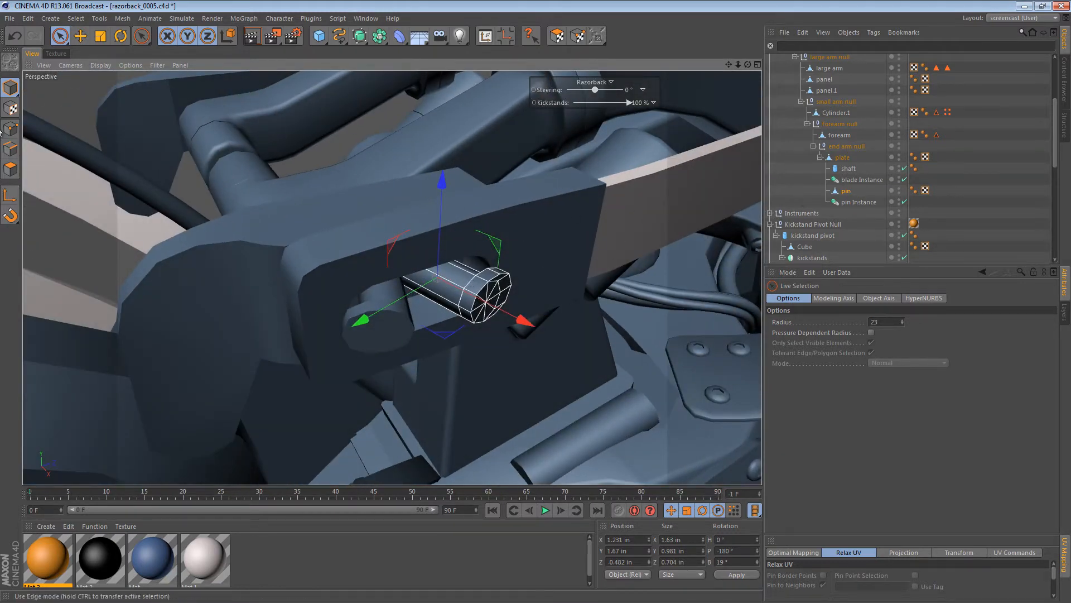
{"action": "right_click_drag", "start_coordinate": [562, 229], "coordinate": [409, 223], "text": "alt"}
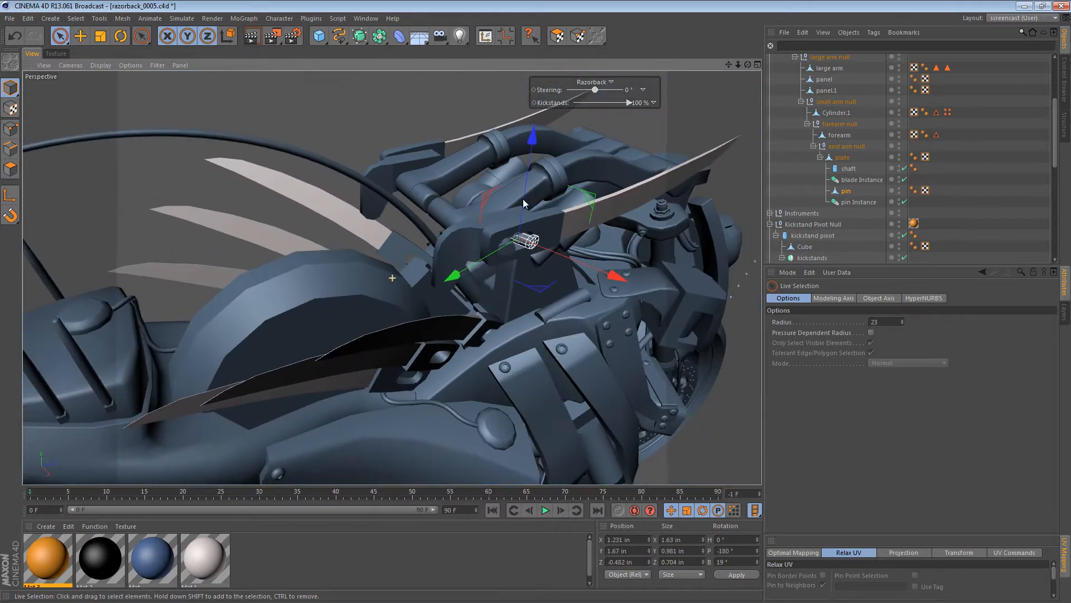
{"action": "middle_click_drag", "start_coordinate": [526, 203], "coordinate": [352, 194], "text": "alt"}
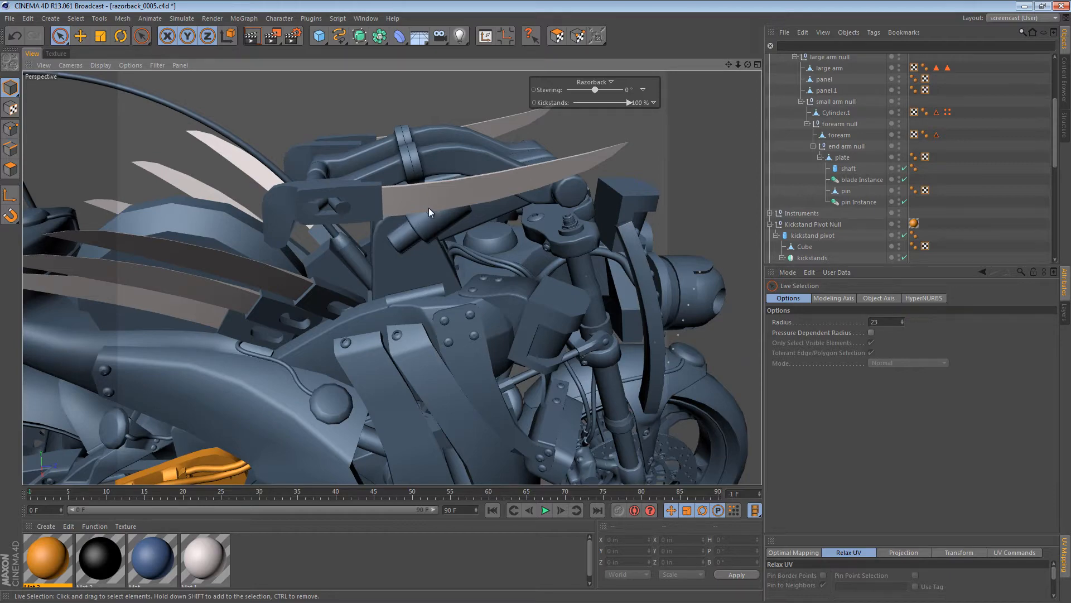
Select the arms symmetry object and examine both mirrored arms, their bases and blades from several angles
{"action": "left_click_drag", "start_coordinate": [424, 203], "coordinate": [295, 233], "text": "alt"}
{"action": "right_click_drag", "start_coordinate": [347, 287], "coordinate": [478, 292], "text": "alt"}
{"action": "key", "text": "e"}
{"action": "left_click", "coordinate": [417, 275]}
{"action": "left_click_drag", "start_coordinate": [430, 280], "coordinate": [521, 305], "text": "alt"}
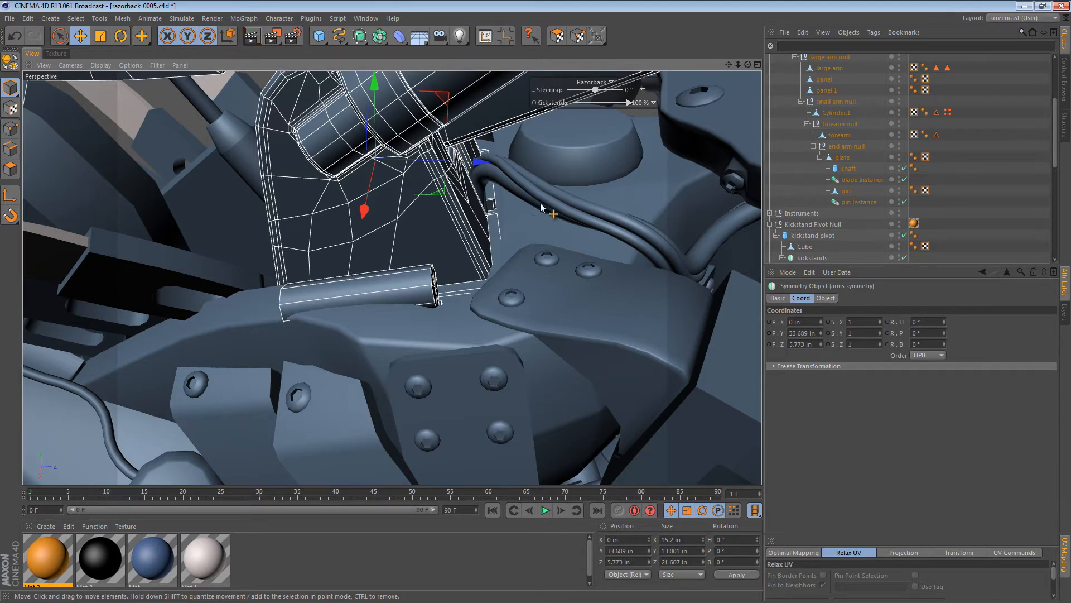
{"action": "right_click_drag", "start_coordinate": [586, 160], "coordinate": [531, 161], "text": "alt"}
{"action": "middle_click_drag", "start_coordinate": [530, 150], "coordinate": [495, 247], "text": "alt"}
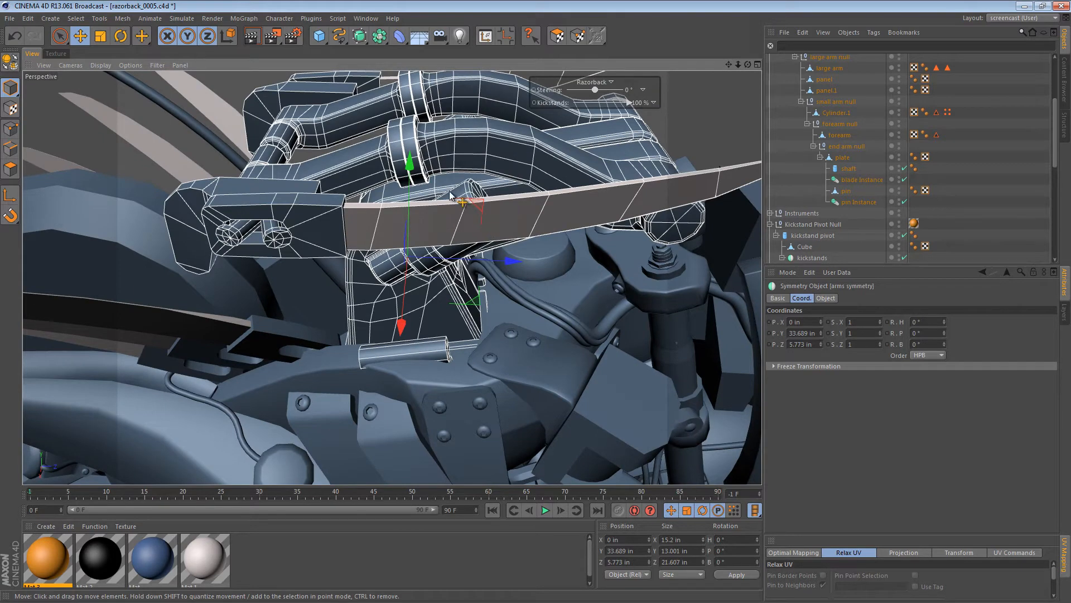
{"action": "left_click_drag", "start_coordinate": [434, 191], "coordinate": [547, 212], "text": "alt"}
{"action": "mouse_move", "coordinate": [547, 212]}
{"action": "right_mouse_down", "text": "alt"}
{"action": "mouse_move", "coordinate": [547, 232]}
{"action": "mouse_move", "coordinate": [527, 207]}
{"action": "right_mouse_up", "text": "alt"}
{"action": "left_click_drag", "start_coordinate": [528, 209], "coordinate": [411, 250], "text": "alt"}
{"action": "middle_click_drag", "start_coordinate": [410, 250], "coordinate": [375, 287], "text": "alt"}
{"action": "right_click_drag", "start_coordinate": [375, 287], "coordinate": [469, 229], "text": "alt"}
{"action": "mouse_move", "coordinate": [469, 229]}
{"action": "left_mouse_down", "text": "alt"}
{"action": "mouse_move", "coordinate": [454, 241]}
{"action": "mouse_move", "coordinate": [456, 205]}
{"action": "mouse_move", "coordinate": [456, 220]}
{"action": "left_mouse_up", "text": "alt"}
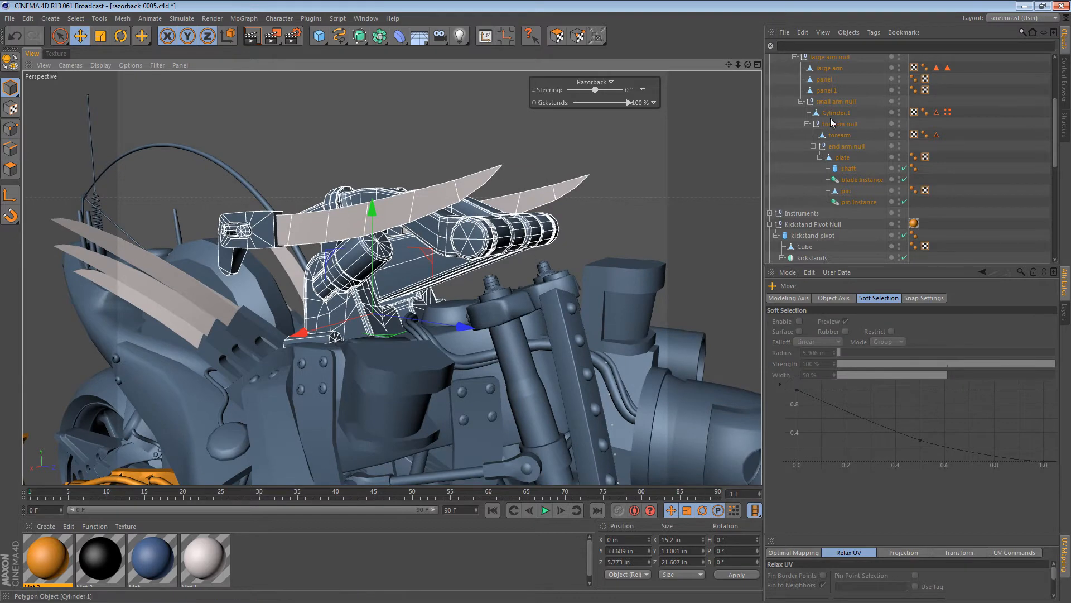
{"action": "scroll", "coordinate": [856, 146], "scroll_direction": "up", "scroll_amount": 3}
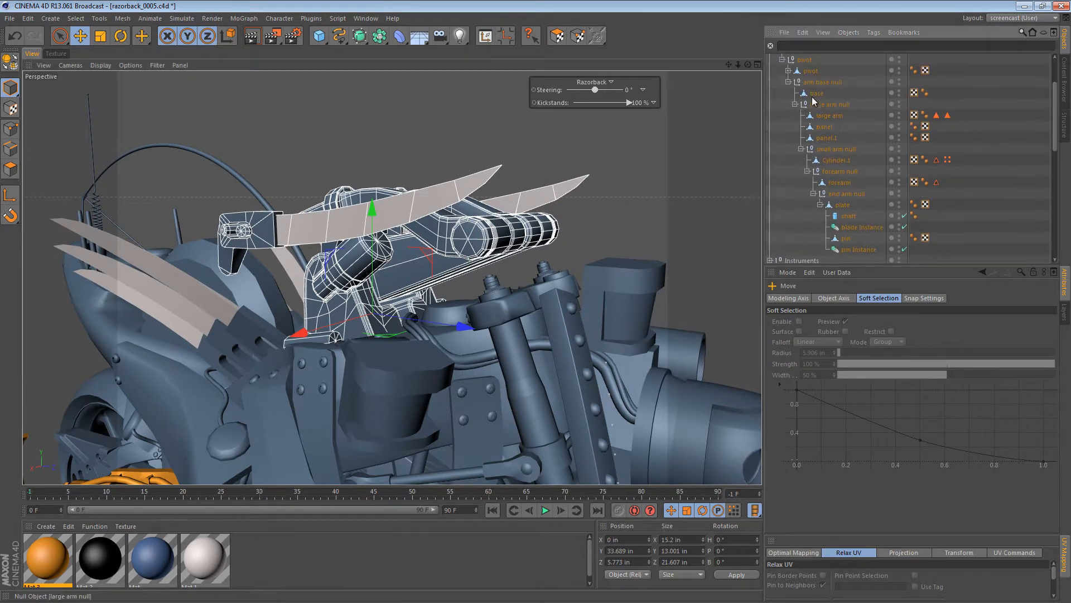
Collapse the plate and end arm null branches of the arm hierarchy, leaving the end arm null selected
{"action": "left_click", "coordinate": [802, 61]}
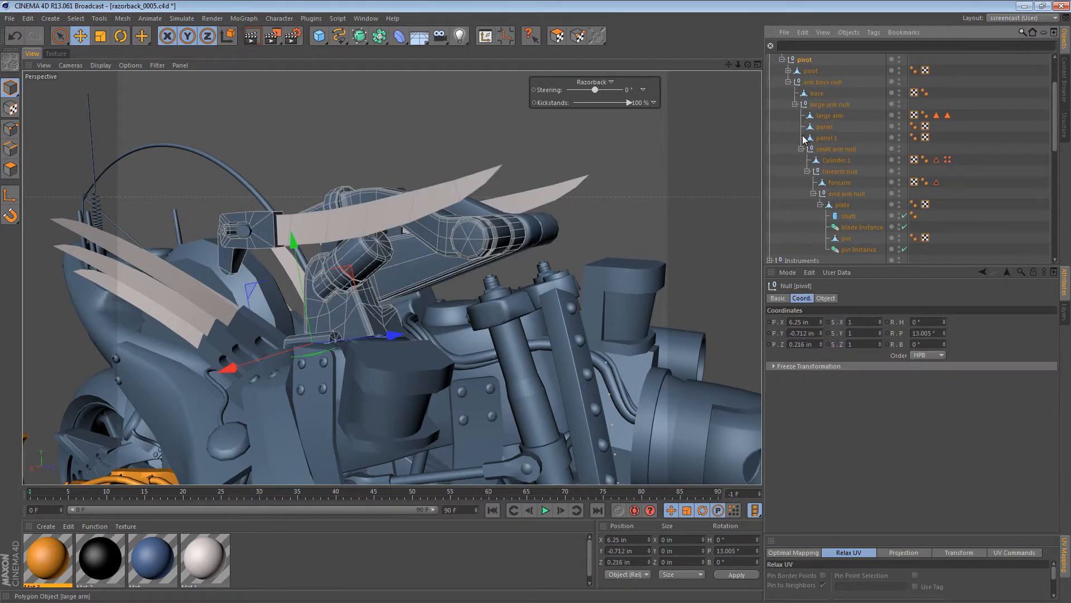
{"action": "left_click", "coordinate": [840, 206]}
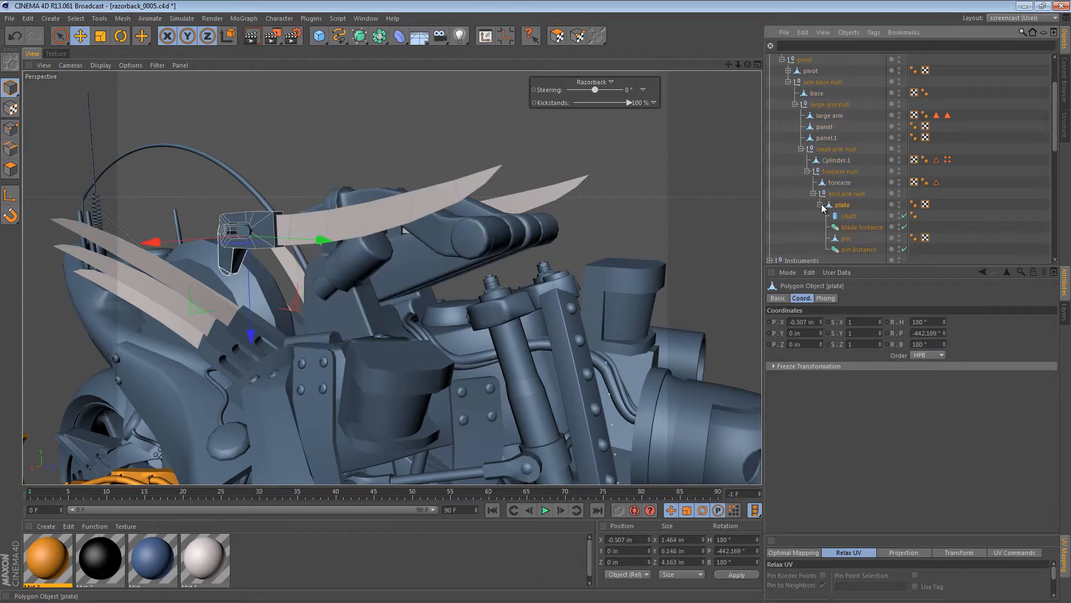
{"action": "left_click", "coordinate": [821, 204]}
{"action": "left_click", "coordinate": [836, 194]}
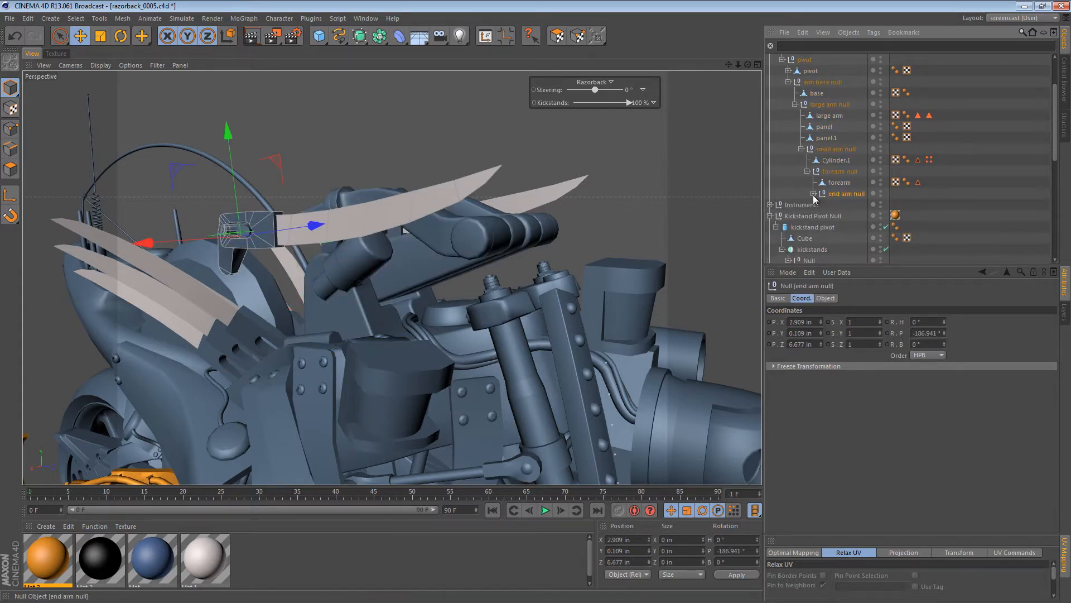
Try rotating the end arm null together with the plate and blade
{"action": "key", "text": "r"}
{"action": "left_click_drag", "start_coordinate": [283, 204], "coordinate": [355, 236]}
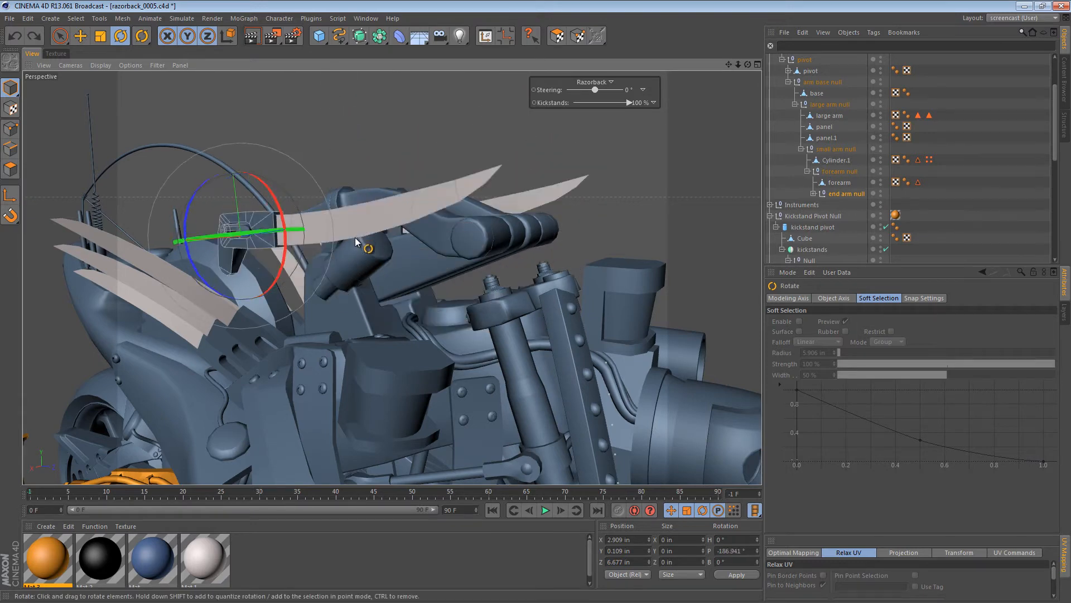
{"action": "left_click_drag", "start_coordinate": [443, 277], "coordinate": [304, 233], "text": "alt"}
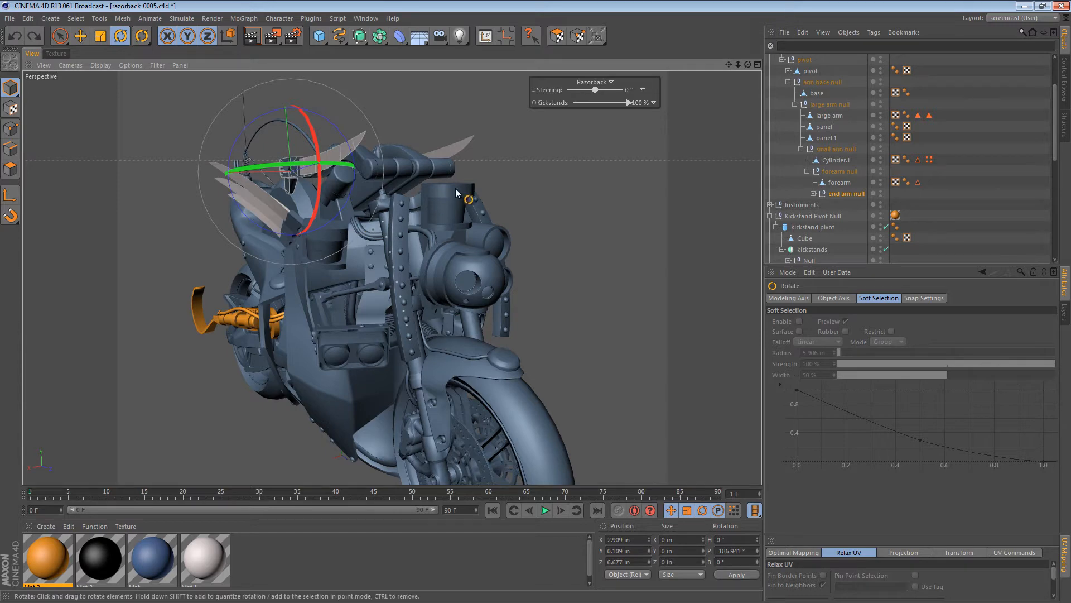
Try rotating the whole arm to a 90° bank about its parent pivot null, and undo the rotation
{"action": "left_click", "coordinate": [820, 83]}
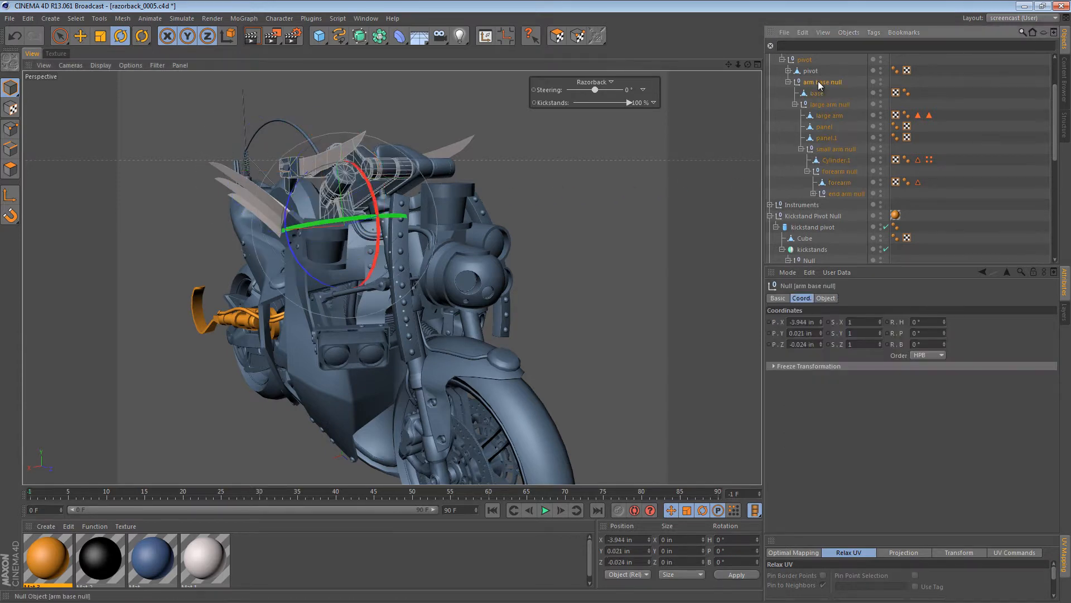
{"action": "left_click", "coordinate": [805, 62]}
{"action": "left_click_drag", "start_coordinate": [462, 209], "coordinate": [328, 182], "text": "alt"}
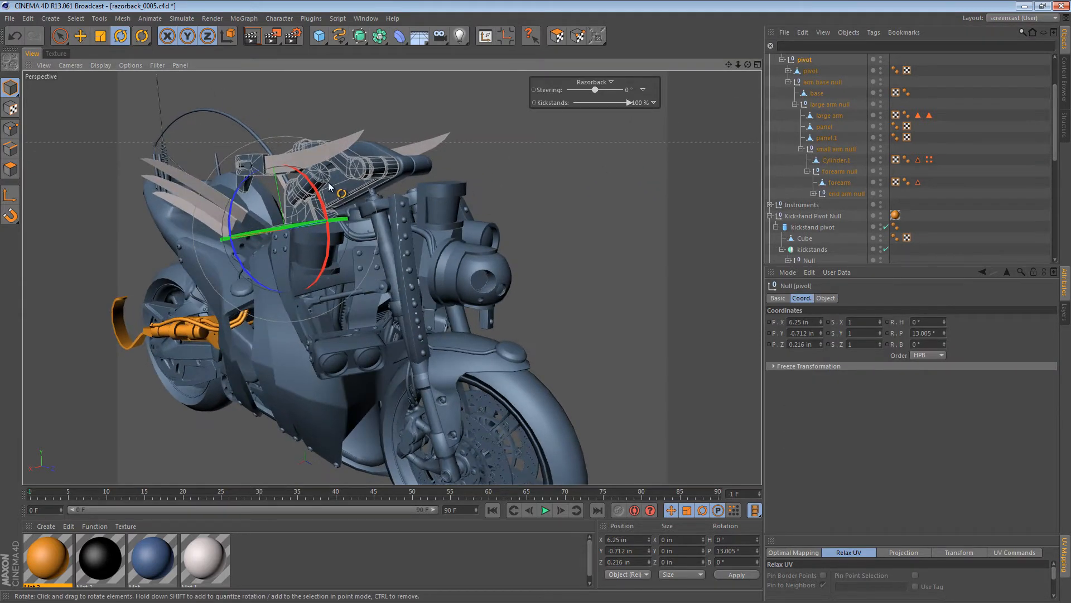
{"action": "right_click_drag", "start_coordinate": [327, 181], "coordinate": [386, 187], "text": "alt"}
{"action": "middle_click_drag", "start_coordinate": [387, 186], "coordinate": [500, 213], "text": "alt"}
{"action": "left_click_drag", "start_coordinate": [497, 212], "coordinate": [451, 201], "text": "alt"}
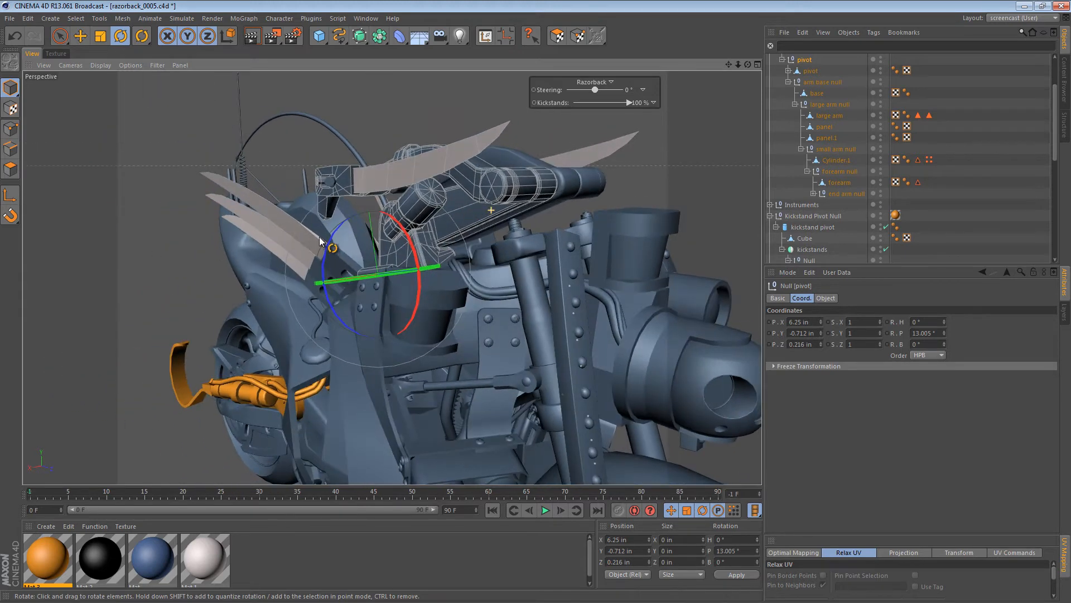
{"action": "left_click_drag", "start_coordinate": [339, 231], "coordinate": [338, 338]}
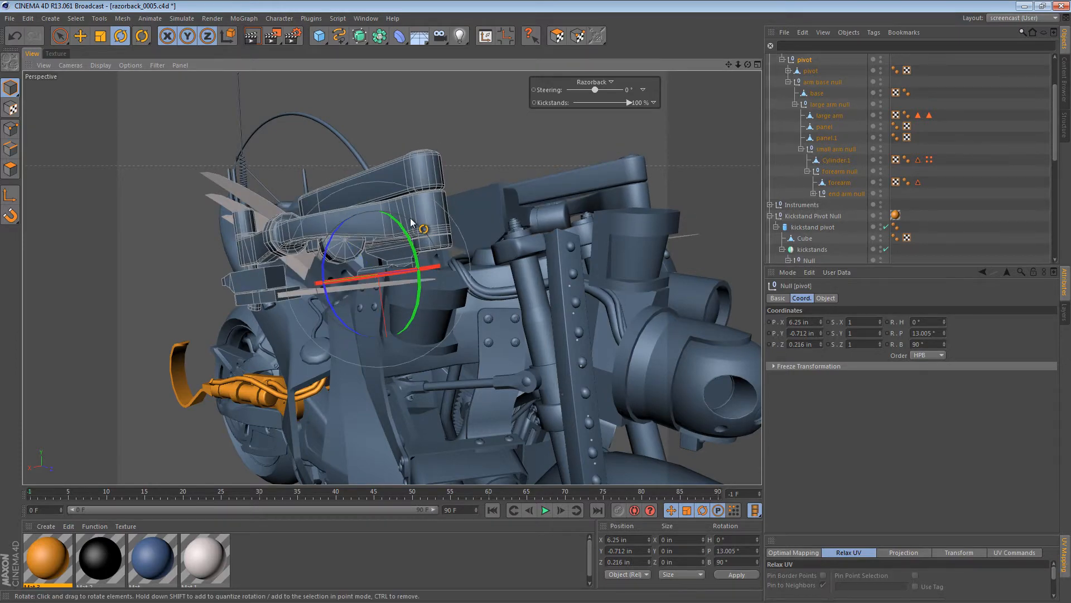
{"action": "left_click_drag", "start_coordinate": [477, 199], "coordinate": [362, 137], "text": "alt"}
{"action": "key", "text": "ctrl+z"}
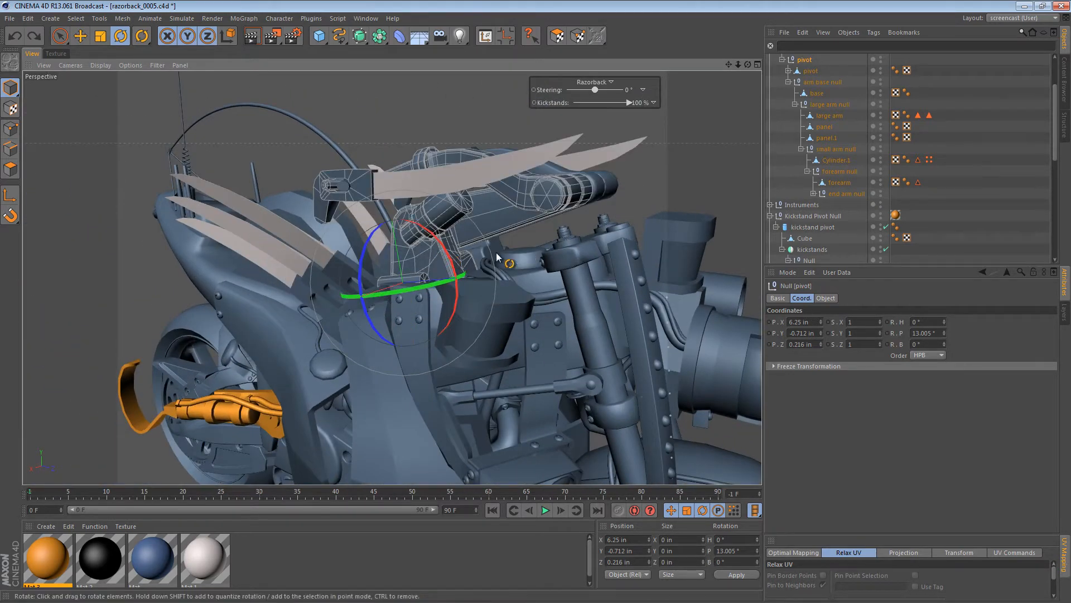
Collapse the parent pivot null's branch and compare the axis positions of the symmetry group and pivot nulls
{"action": "middle_click_drag", "start_coordinate": [540, 224], "coordinate": [459, 224], "text": "alt"}
{"action": "left_click_drag", "start_coordinate": [460, 224], "coordinate": [421, 196], "text": "alt"}
{"action": "scroll", "coordinate": [835, 194], "scroll_direction": "up", "scroll_amount": 2}
{"action": "left_click", "coordinate": [792, 119]}
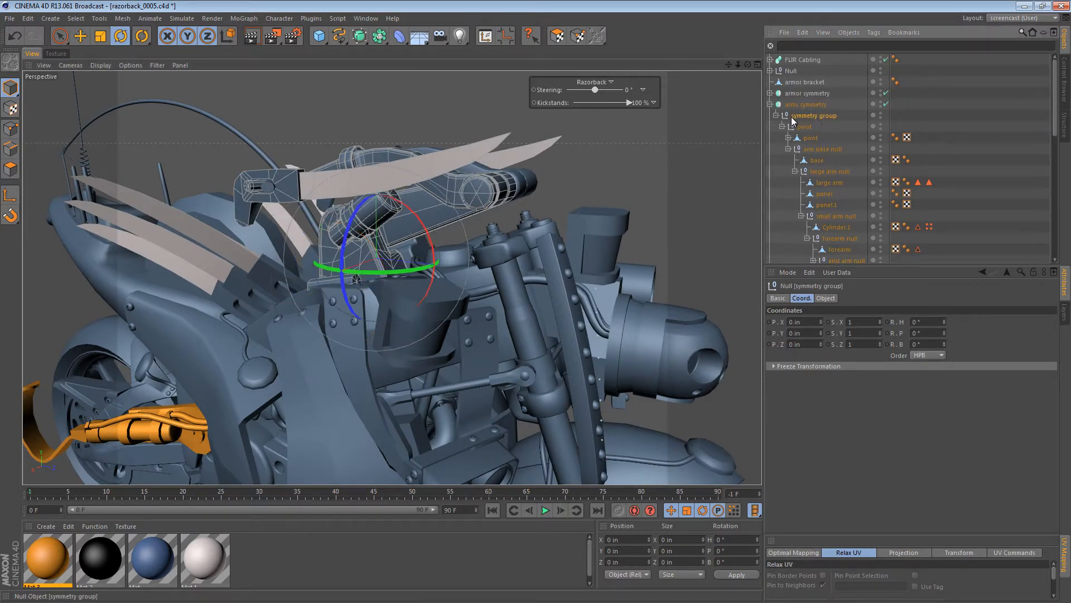
{"action": "left_click", "coordinate": [782, 127]}
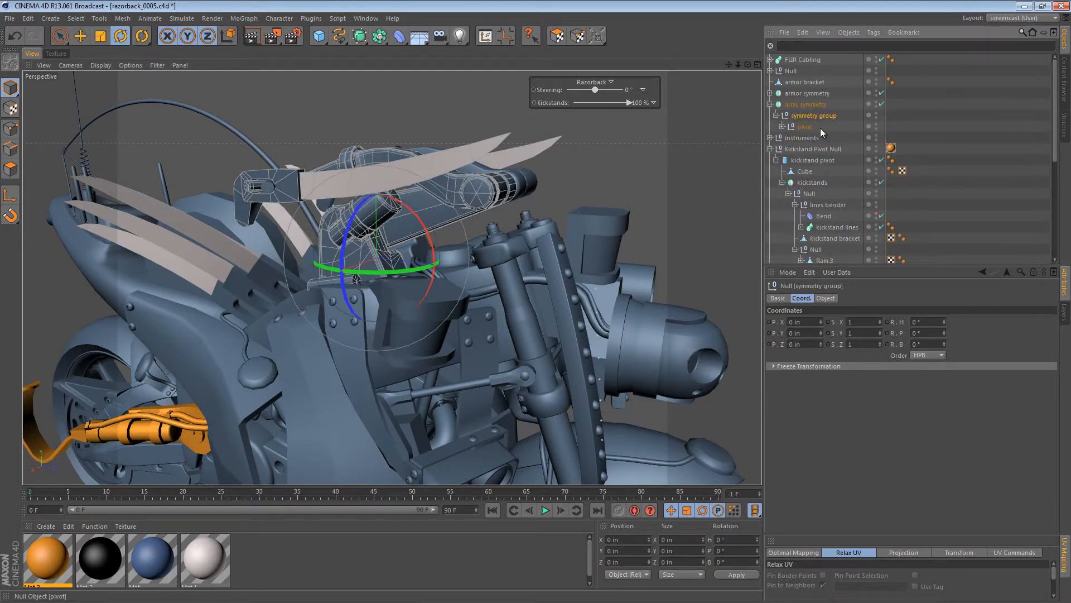
{"action": "left_click", "coordinate": [810, 127]}
{"action": "left_click", "coordinate": [798, 116]}
{"action": "left_click", "coordinate": [803, 128]}
{"action": "left_click", "coordinate": [802, 118]}
{"action": "left_click", "coordinate": [807, 128]}
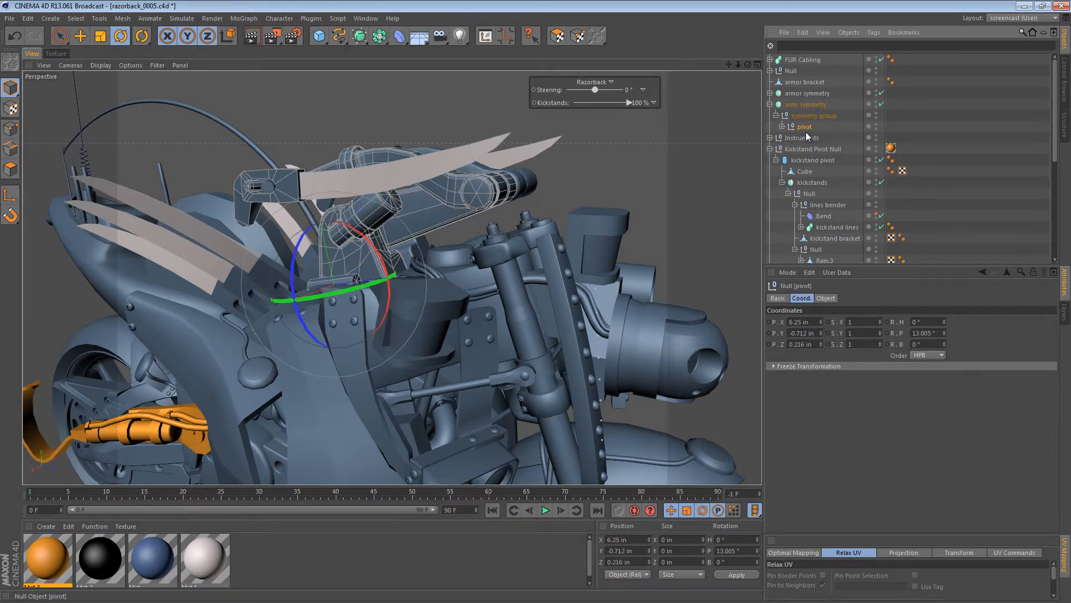
Move the symmetry group out of the arms symmetry object and delete the symmetry object, leaving a single arm
{"action": "key", "text": "e"}
{"action": "left_click", "coordinate": [814, 119]}
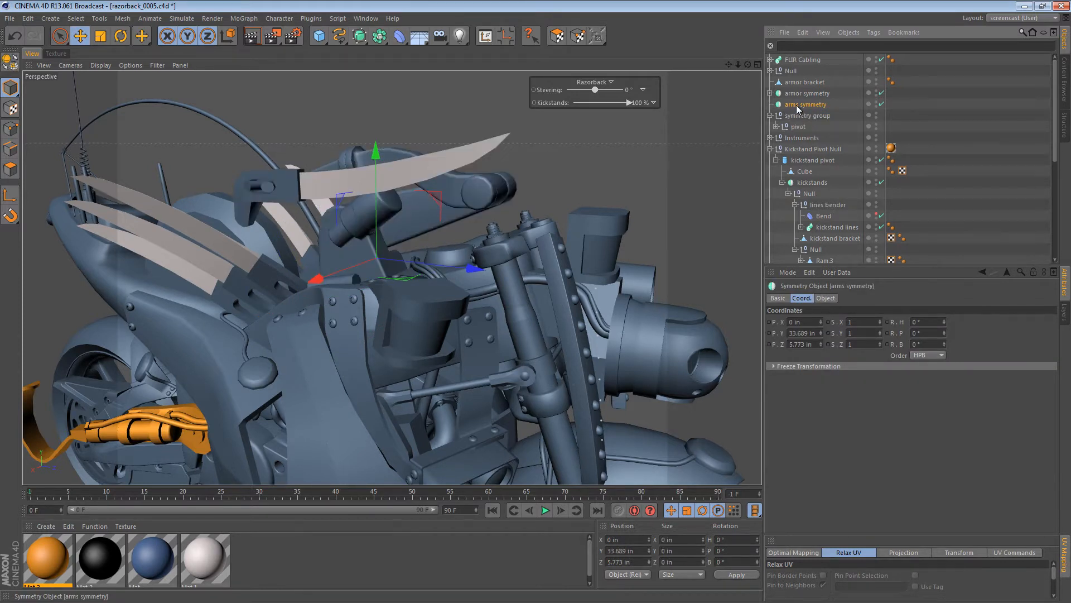
{"action": "key", "text": "Delete"}
{"action": "left_click", "coordinate": [803, 105]}
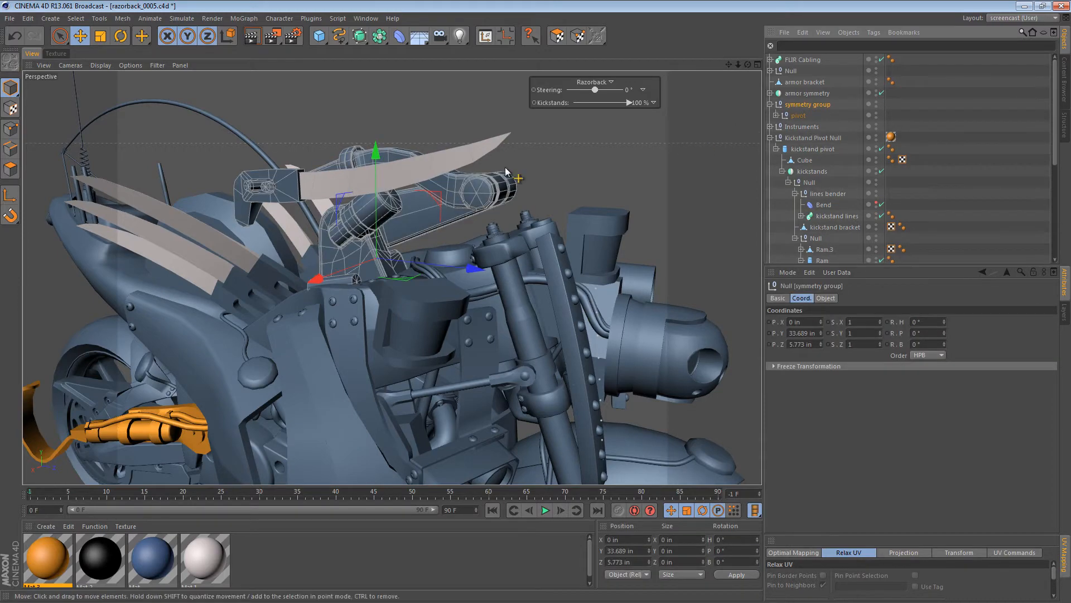
{"action": "left_click_drag", "start_coordinate": [357, 227], "coordinate": [579, 185], "text": "alt"}
Expand the symmetry group's pivot null and try rotating it with the arm
{"action": "left_click", "coordinate": [775, 115]}
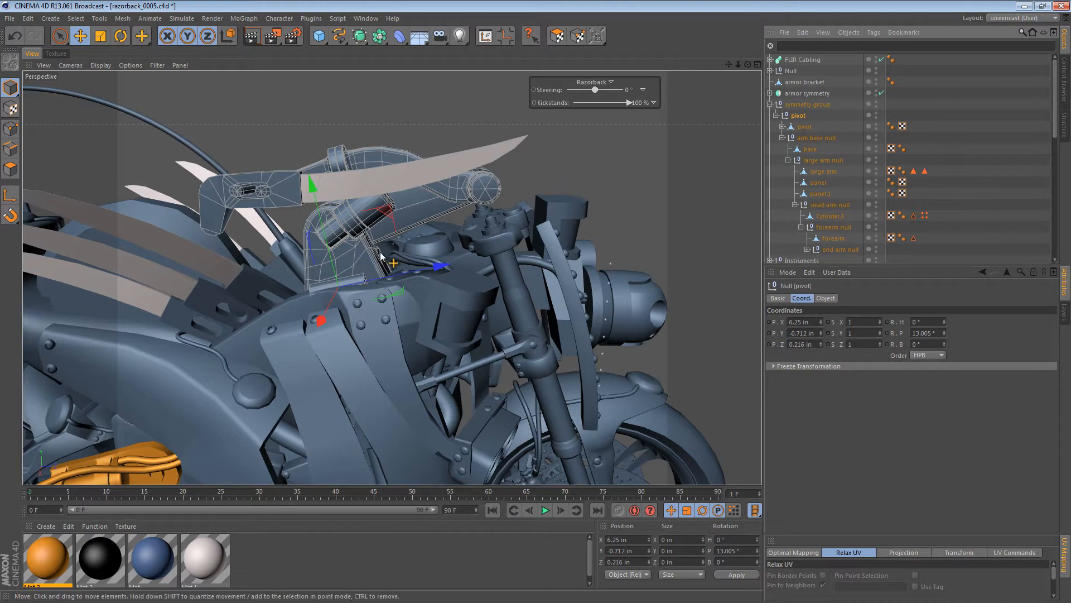
{"action": "left_click_drag", "start_coordinate": [381, 256], "coordinate": [282, 343], "text": "alt"}
{"action": "key", "text": "r"}
{"action": "key", "text": "ctrl+z"}
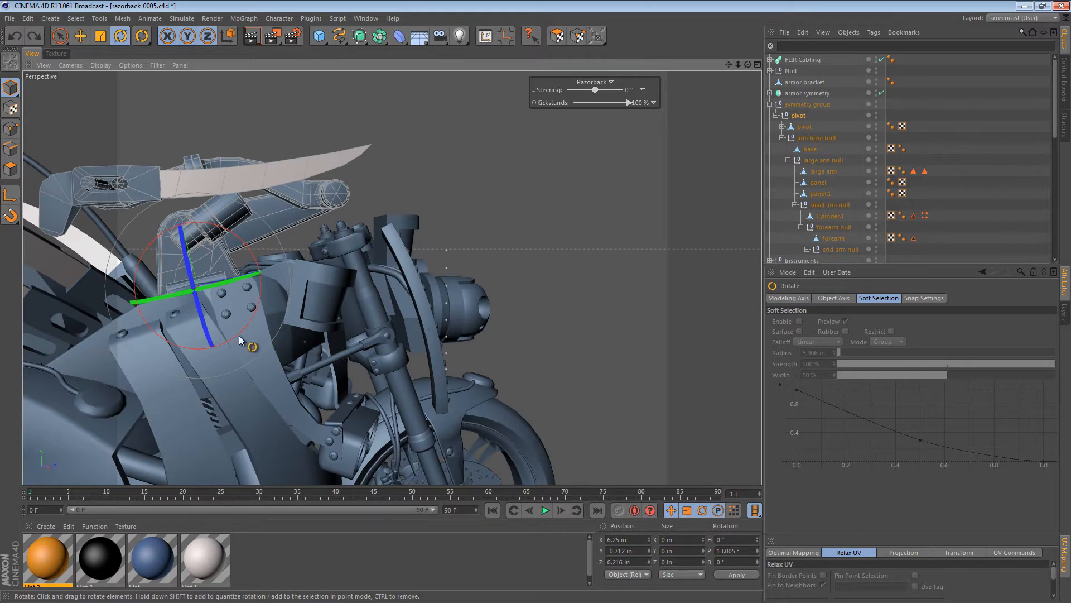
{"action": "middle_click_drag", "start_coordinate": [239, 341], "coordinate": [368, 320], "text": "alt"}
{"action": "key", "text": "e"}
{"action": "left_click_drag", "start_coordinate": [368, 321], "coordinate": [269, 264], "text": "alt"}
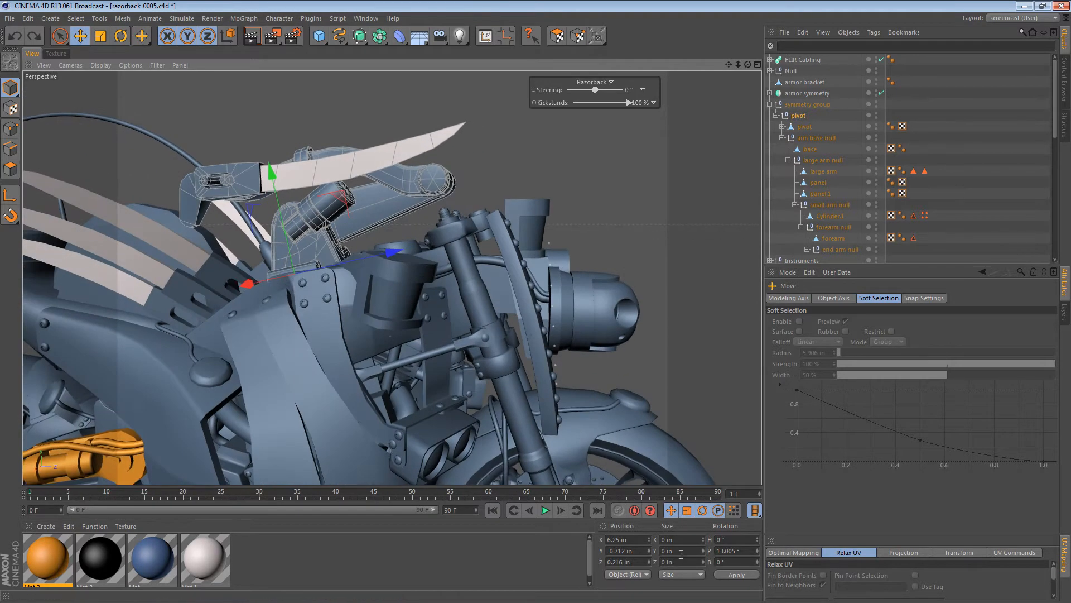
Inspect the pivot, arm base and large arm nulls in World coordinates, and return the coordinate display to Object (Rel)
{"action": "left_click", "coordinate": [641, 576]}
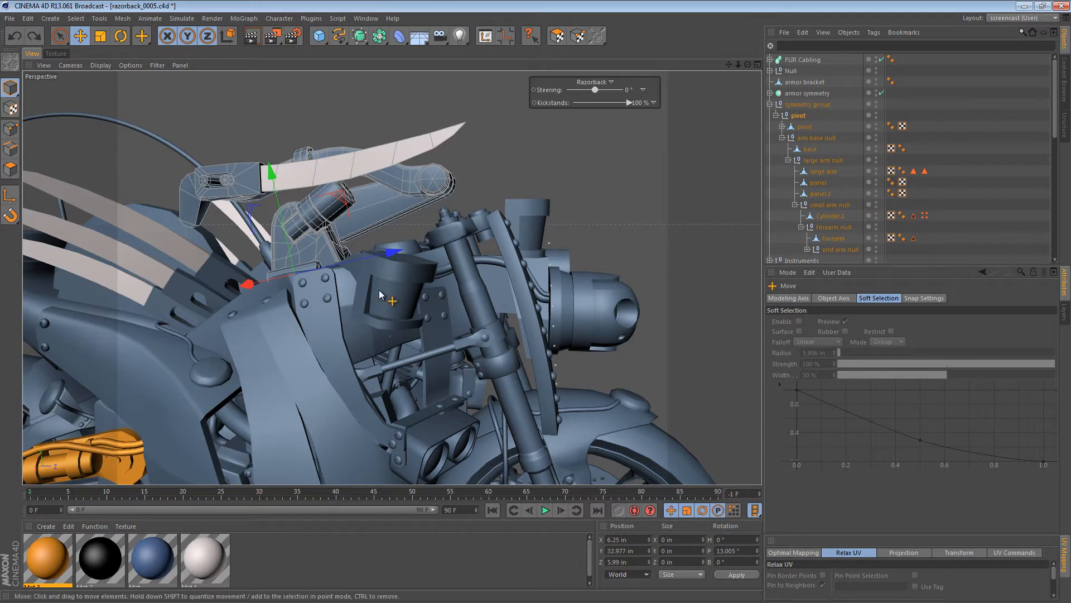
{"action": "left_click", "coordinate": [798, 138]}
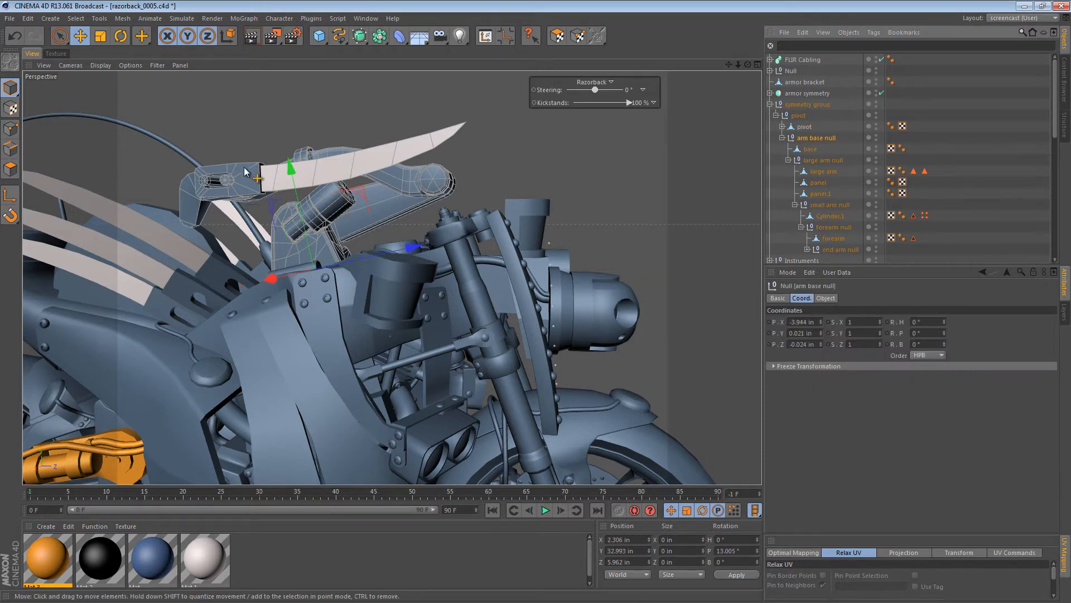
{"action": "left_click", "coordinate": [828, 162]}
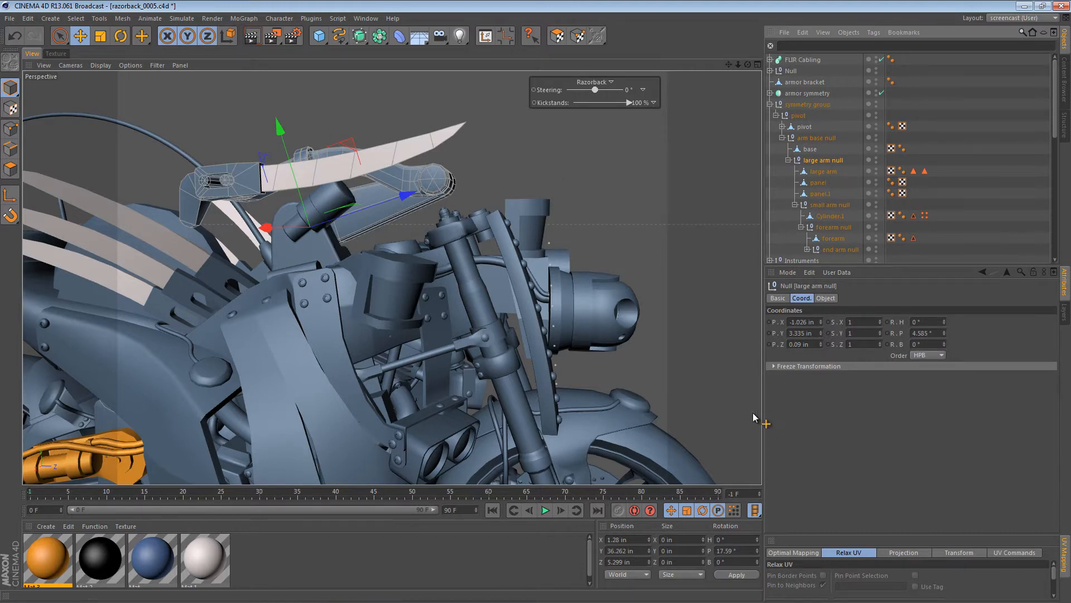
{"action": "left_click", "coordinate": [625, 574]}
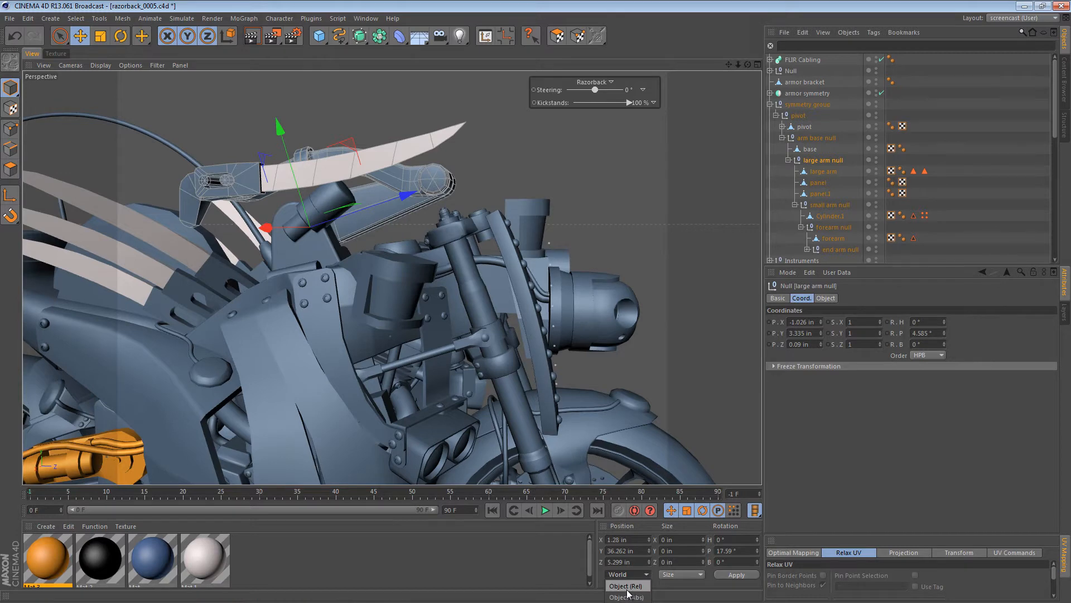
{"action": "left_click", "coordinate": [630, 592]}
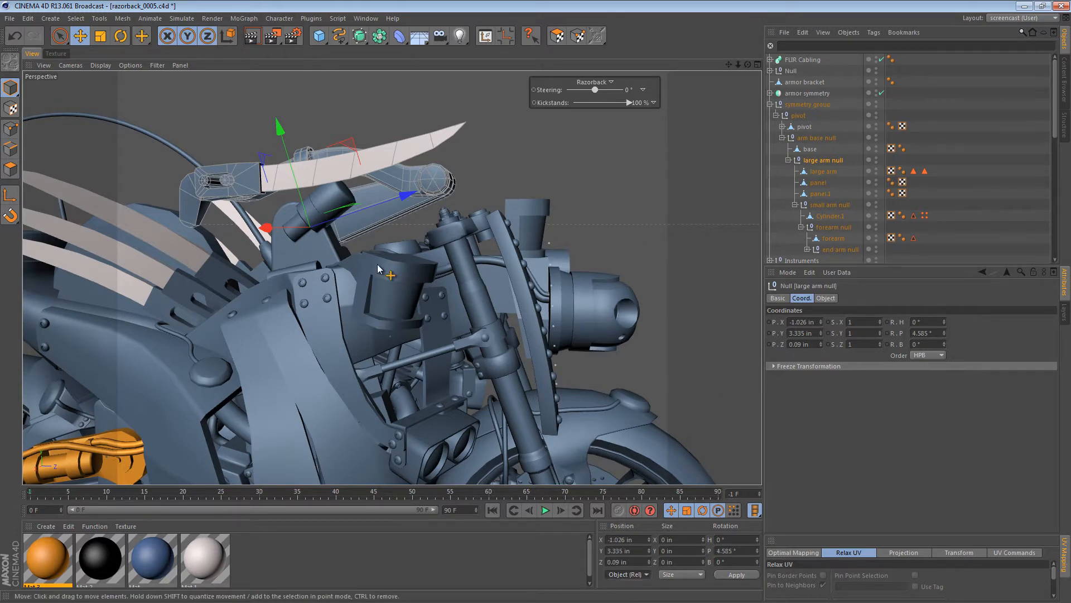
Try rotating the large arm null freely and setting its pitch to 0°, undoing both changes
{"action": "key", "text": "r"}
{"action": "left_click_drag", "start_coordinate": [361, 195], "coordinate": [358, 225]}
{"action": "key", "text": "ctrl+z"}
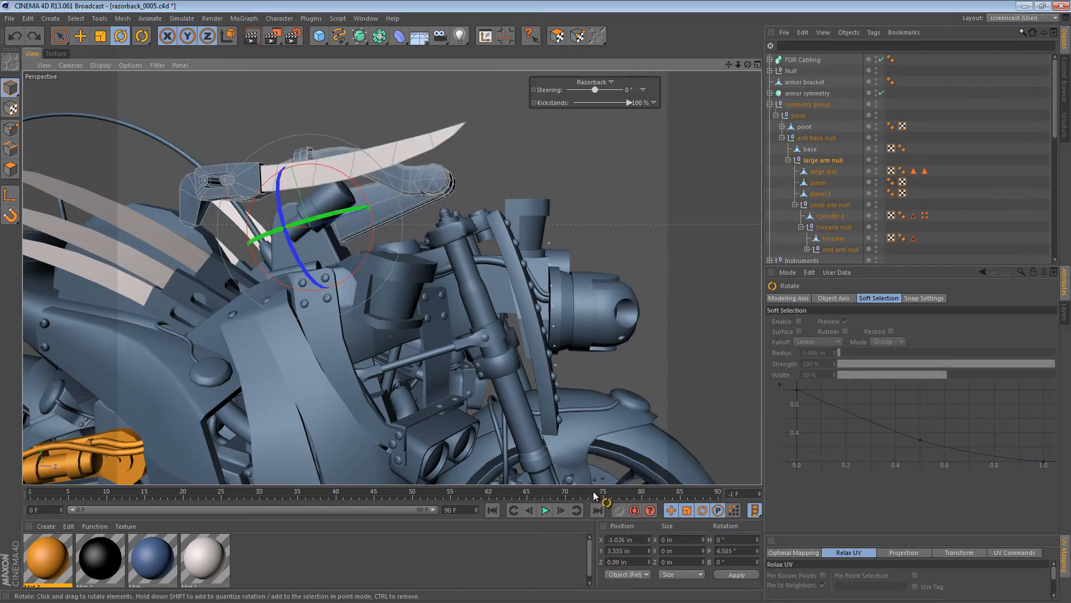
{"action": "left_click", "coordinate": [728, 550]}
{"action": "type", "text": "0"}
{"action": "key", "text": "Return"}
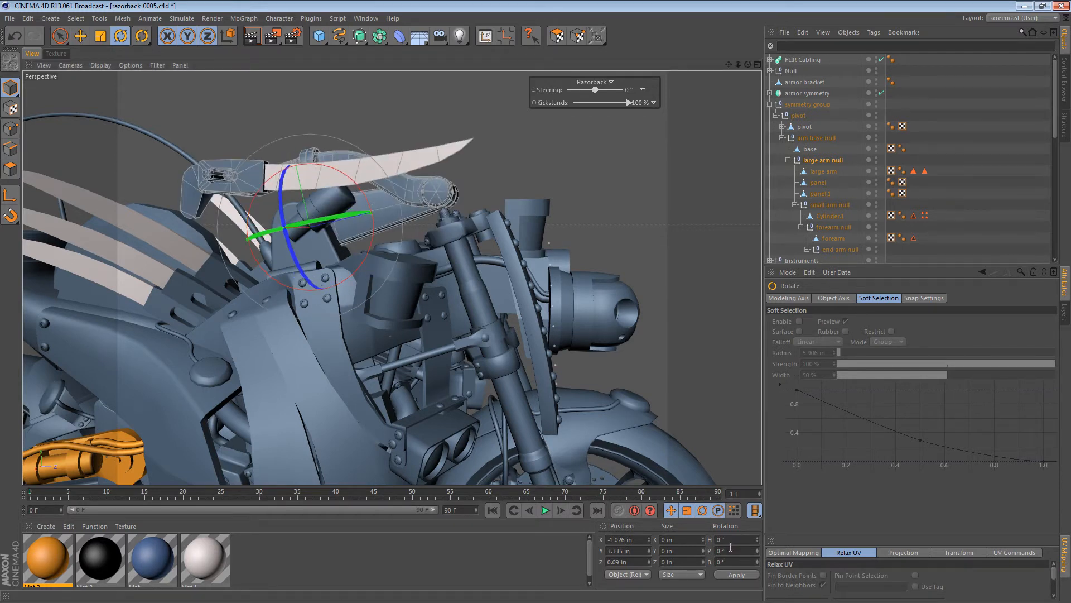
{"action": "key", "text": "ctrl+z"}
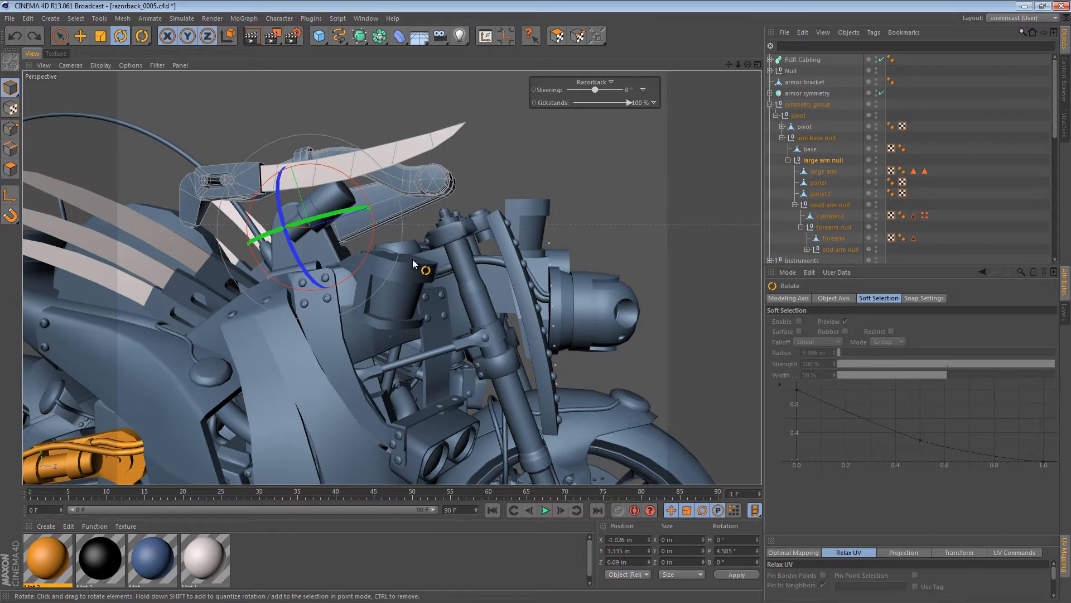
Try rotating the large arm null while viewing the arm from the opposite side of the bike, and undo it
{"action": "mouse_move", "coordinate": [400, 182]}
{"action": "left_mouse_down", "text": "alt"}
{"action": "mouse_move", "coordinate": [575, 242]}
{"action": "mouse_move", "coordinate": [689, 338]}
{"action": "mouse_move", "coordinate": [544, 317]}
{"action": "mouse_move", "coordinate": [394, 176]}
{"action": "left_mouse_up", "text": "alt"}
{"action": "middle_click_drag", "start_coordinate": [466, 228], "coordinate": [336, 241], "text": "alt"}
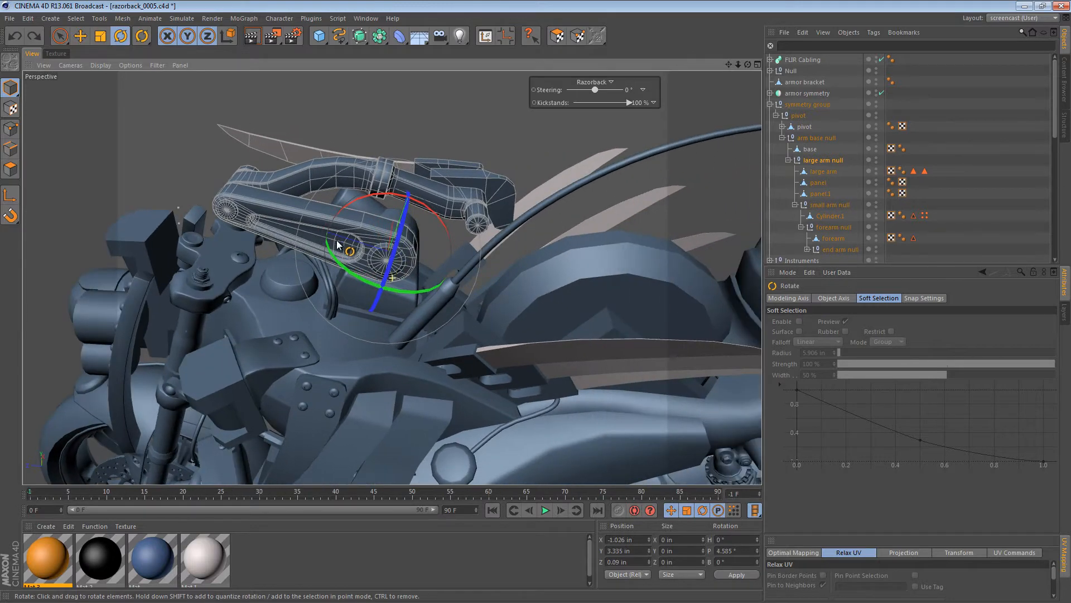
{"action": "left_click_drag", "start_coordinate": [389, 196], "coordinate": [420, 221]}
{"action": "key", "text": "ctrl+z"}
Examine the single arm's position on the bike from the side, from behind and from above
{"action": "right_click_drag", "start_coordinate": [442, 200], "coordinate": [407, 203], "text": "alt"}
{"action": "middle_click_drag", "start_coordinate": [407, 204], "coordinate": [398, 189], "text": "alt"}
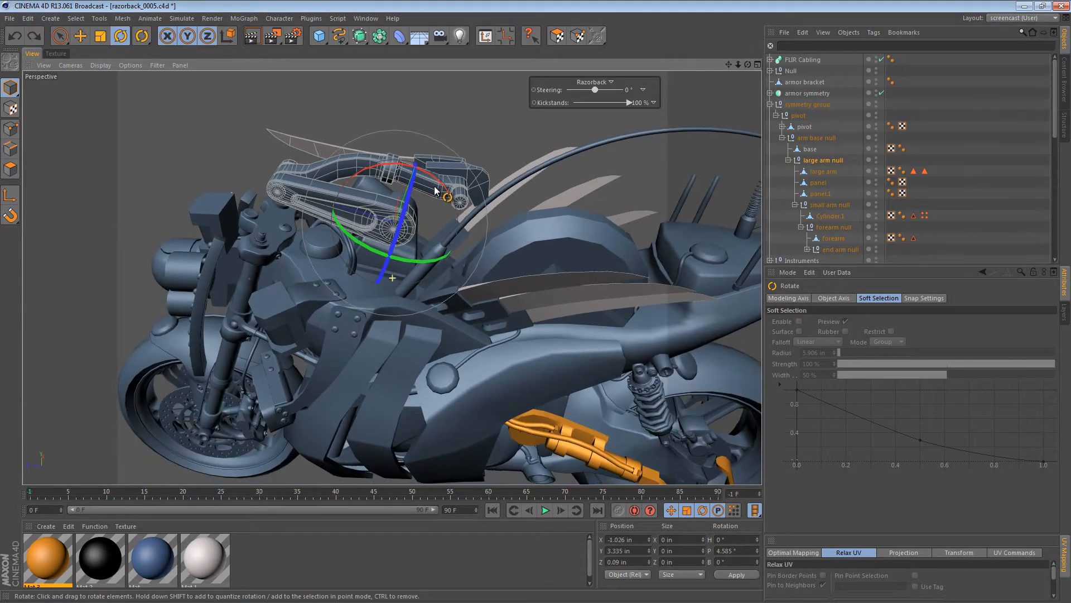
{"action": "left_click_drag", "start_coordinate": [399, 189], "coordinate": [261, 277], "text": "alt"}
{"action": "left_click_drag", "start_coordinate": [408, 160], "coordinate": [296, 243], "text": "alt"}
{"action": "key", "text": "e"}
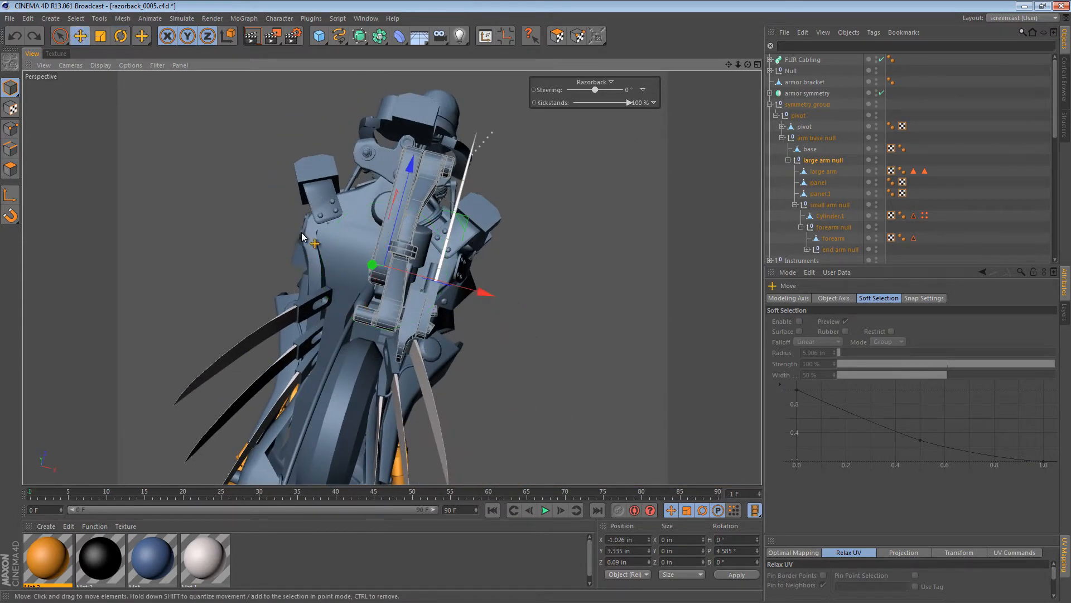
{"action": "right_click_drag", "start_coordinate": [403, 257], "coordinate": [440, 231], "text": "alt"}
{"action": "left_click_drag", "start_coordinate": [440, 231], "coordinate": [450, 201], "text": "alt"}
{"action": "middle_click_drag", "start_coordinate": [450, 201], "coordinate": [463, 219], "text": "alt"}
{"action": "right_click_drag", "start_coordinate": [462, 219], "coordinate": [428, 211], "text": "alt"}
{"action": "middle_click_drag", "start_coordinate": [429, 215], "coordinate": [431, 222], "text": "alt"}
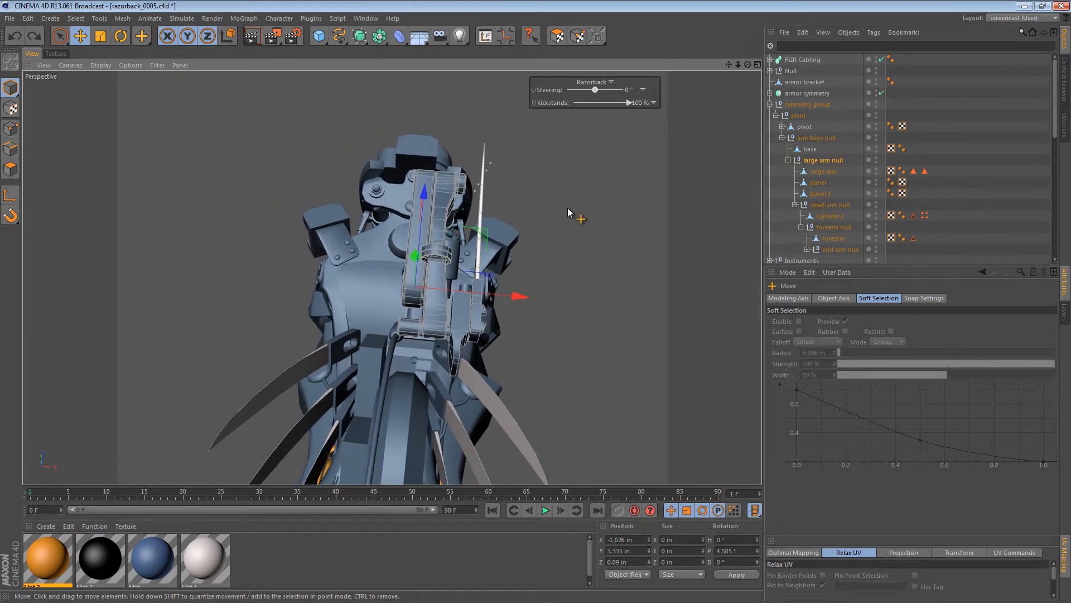
Collapse the arm base null's branch and examine the symmetry group's axis against the arm in the Top view
{"action": "left_click", "coordinate": [807, 139]}
{"action": "left_click", "coordinate": [783, 138]}
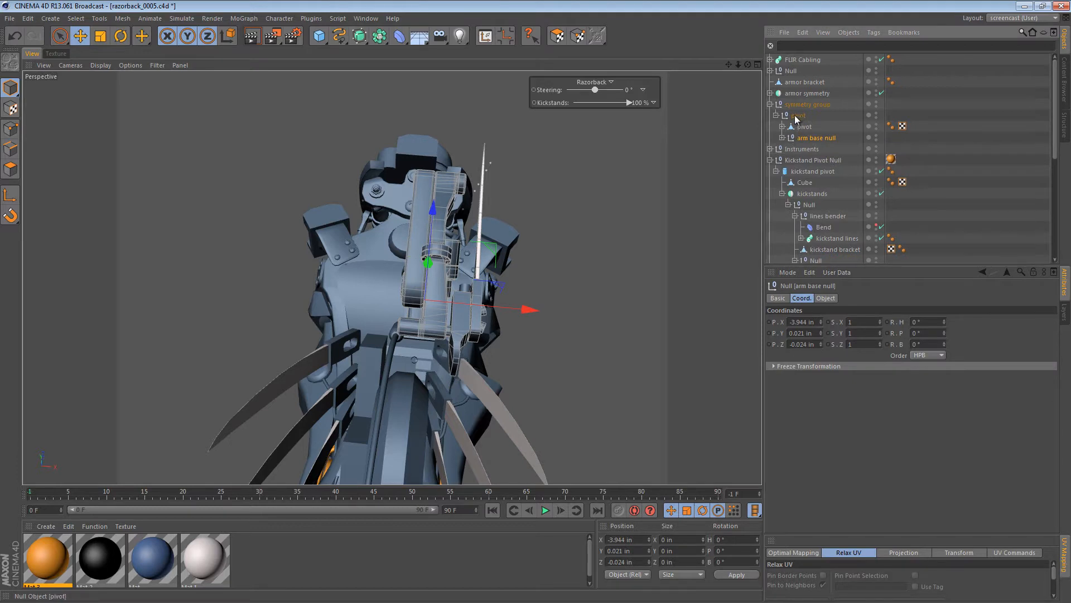
{"action": "left_click", "coordinate": [795, 116]}
{"action": "left_click", "coordinate": [807, 105]}
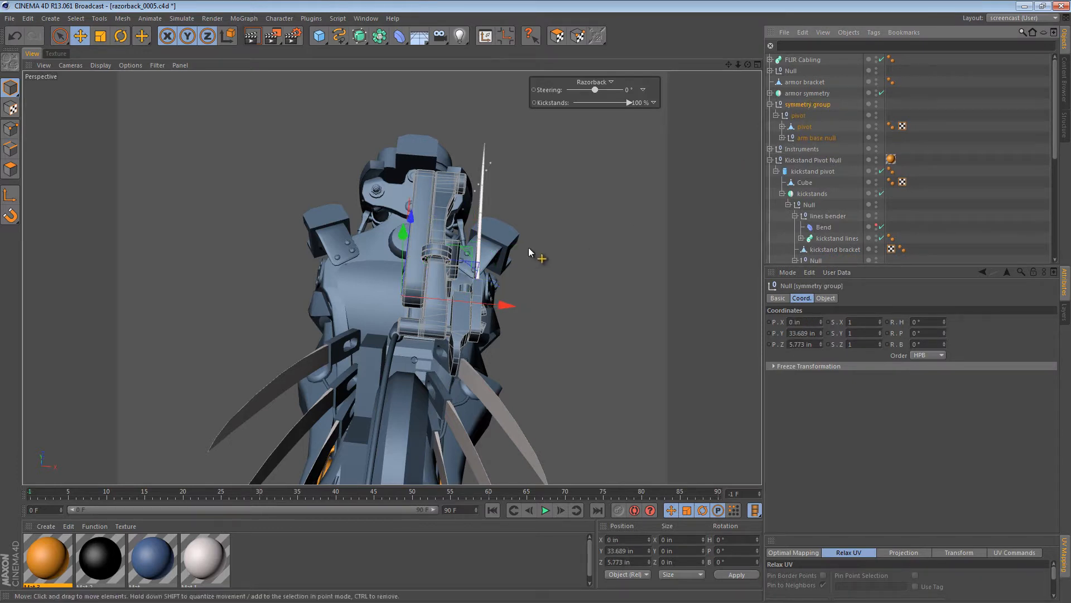
{"action": "key", "text": "F2"}
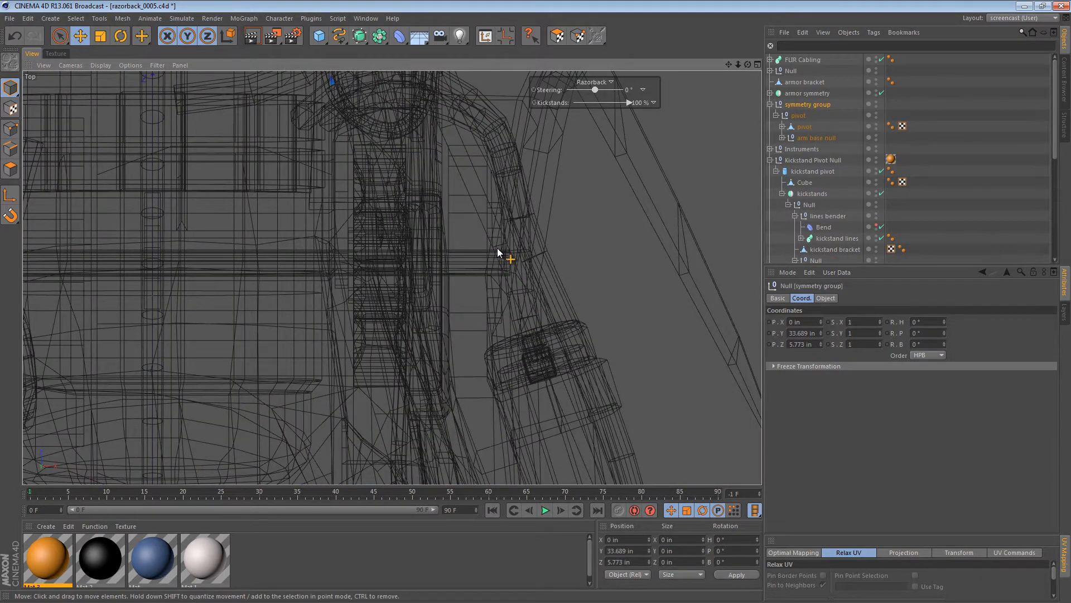
{"action": "key", "text": "h"}
{"action": "scroll", "coordinate": [471, 229], "scroll_direction": "up", "scroll_amount": 5}
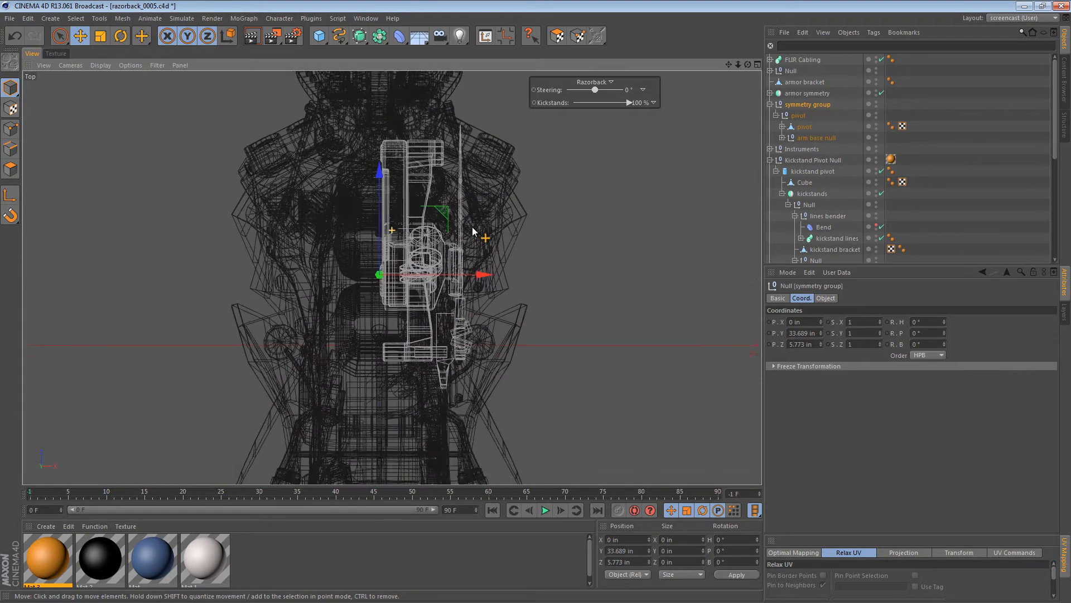
{"action": "scroll", "coordinate": [461, 229], "scroll_direction": "down", "scroll_amount": 2}
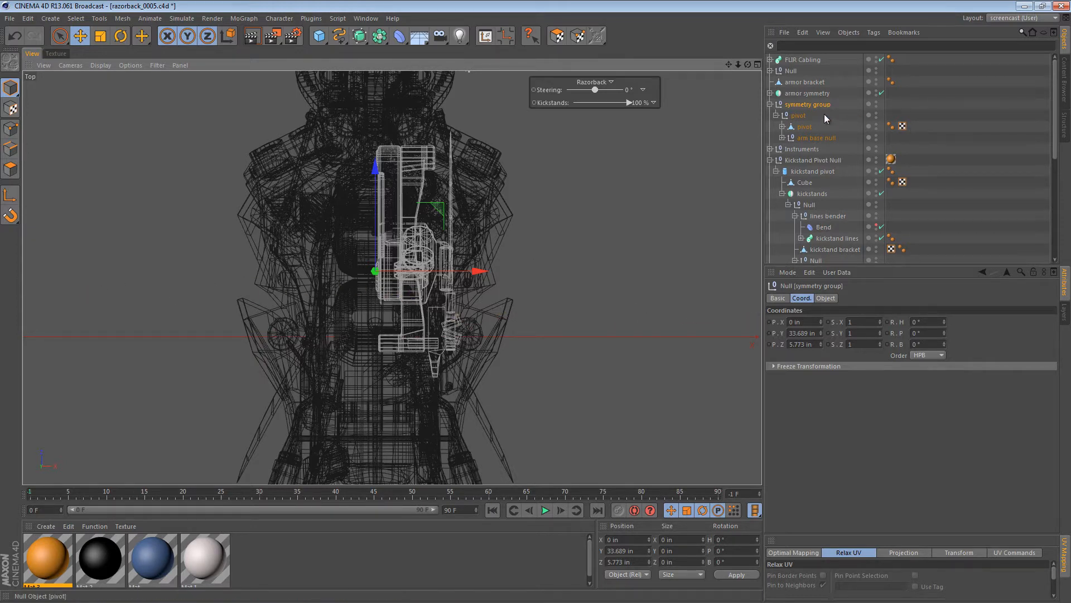
Activate the Mirror Tool for the symmetry group
{"action": "left_click", "coordinate": [289, 20]}
{"action": "left_click", "coordinate": [285, 21]}
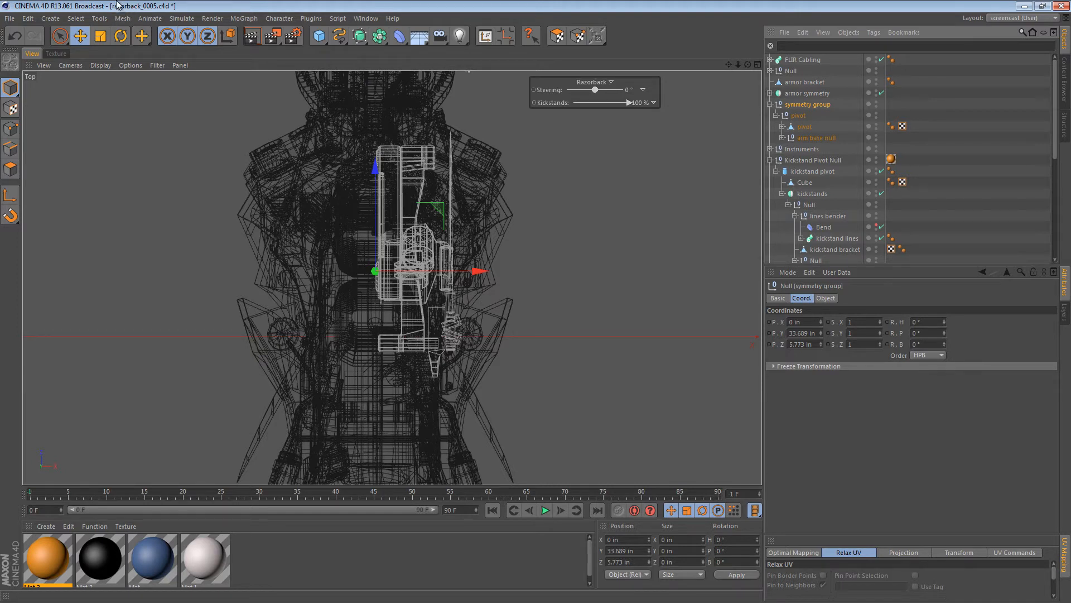
{"action": "left_click", "coordinate": [279, 19]}
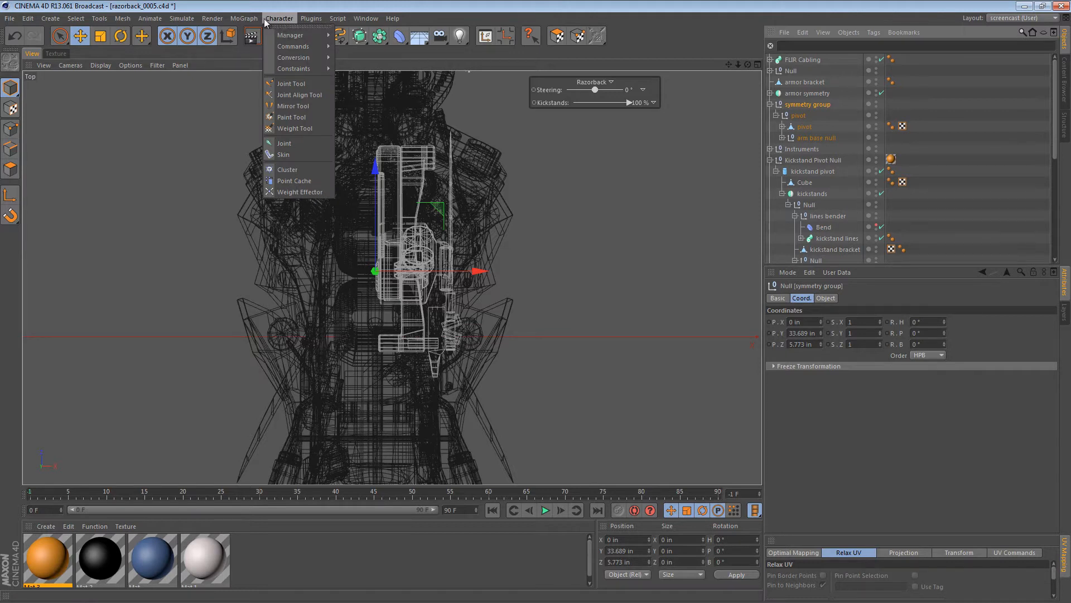
{"action": "left_click", "coordinate": [299, 106]}
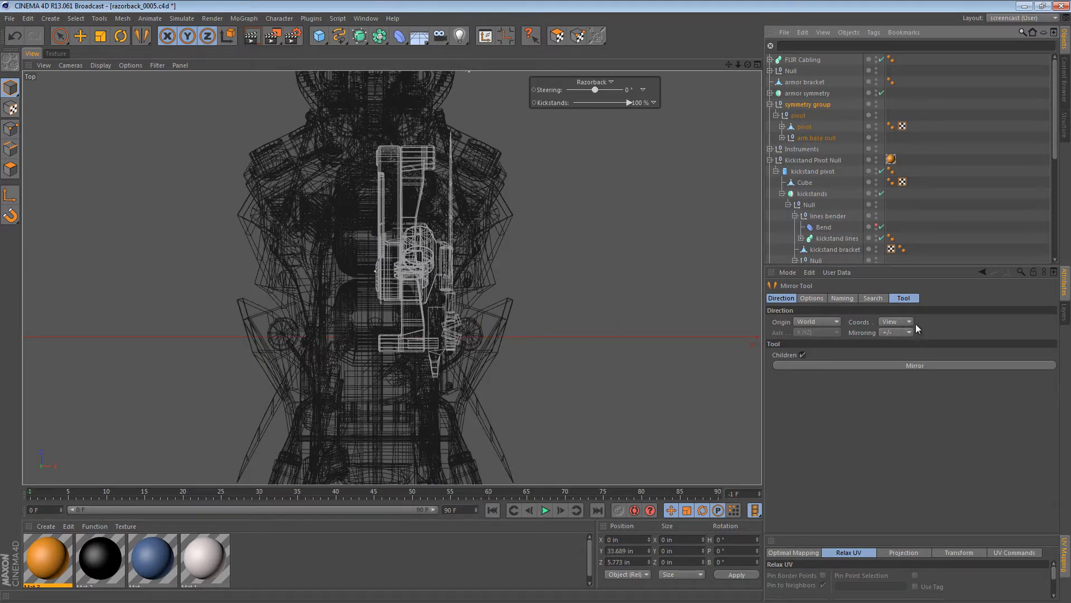
Look up the Mirror Tool's Coords, Axis and Mirroring settings in the help, and close it after reading
{"action": "right_click", "coordinate": [866, 328]}
{"action": "left_click", "coordinate": [893, 521]}
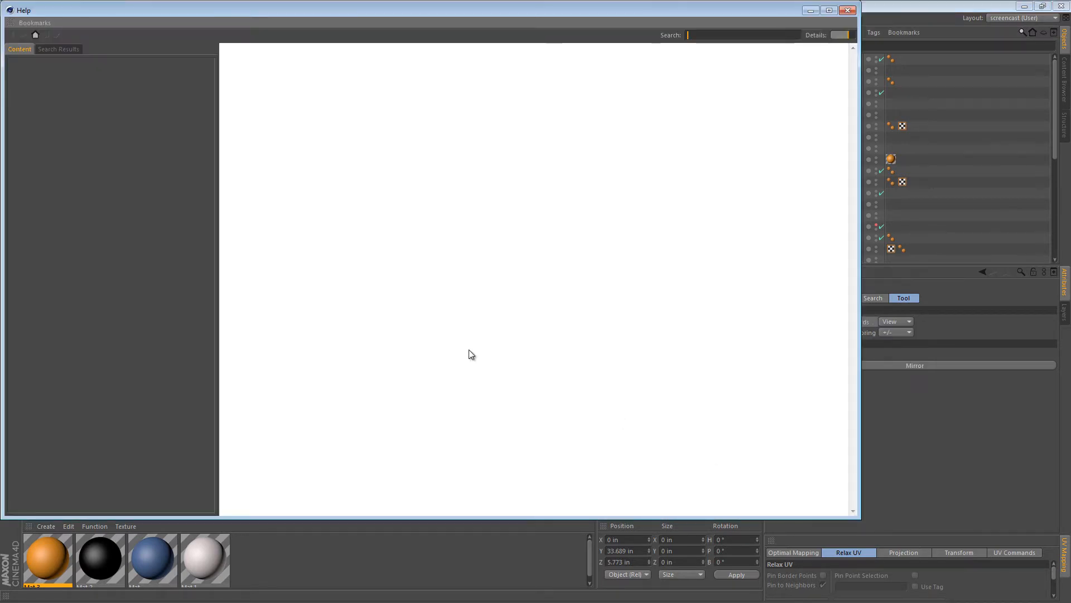
{"action": "left_click_drag", "start_coordinate": [342, 11], "coordinate": [425, 47]}
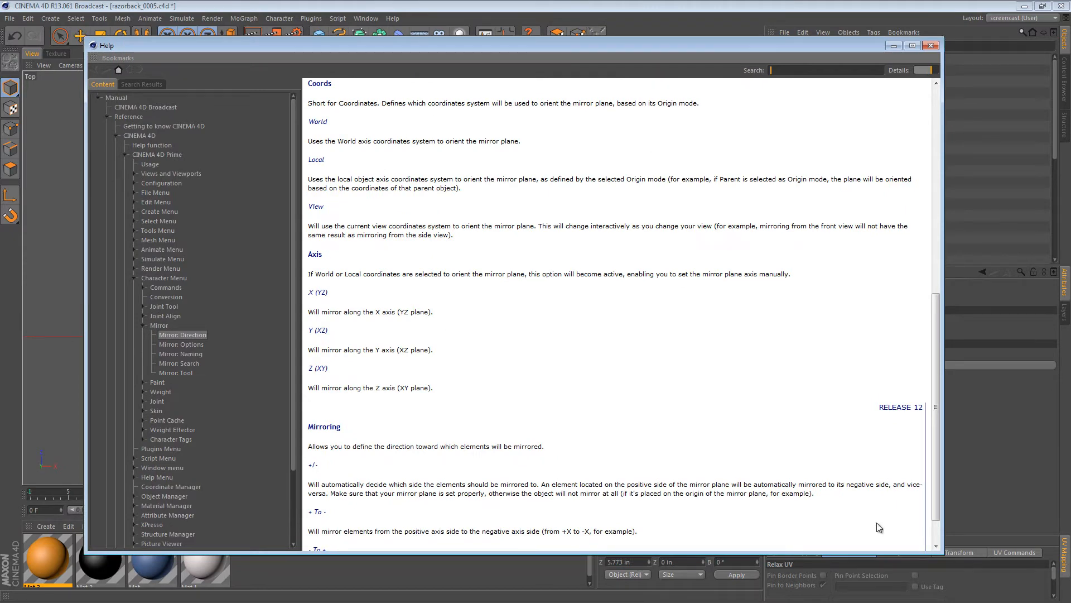
{"action": "left_click_drag", "start_coordinate": [941, 559], "coordinate": [947, 601]}
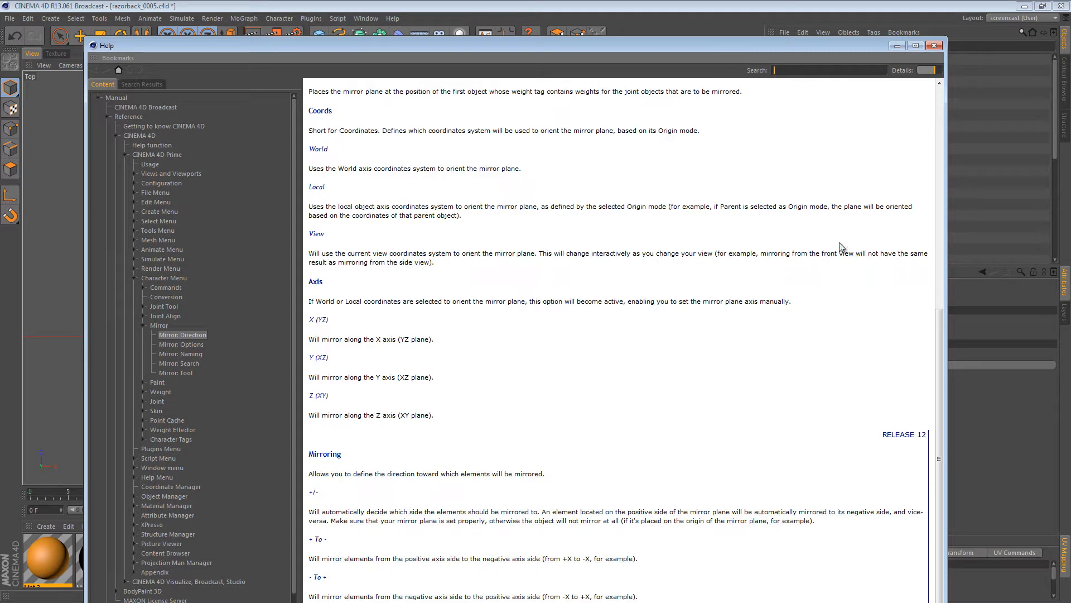
{"action": "left_click", "coordinate": [934, 45]}
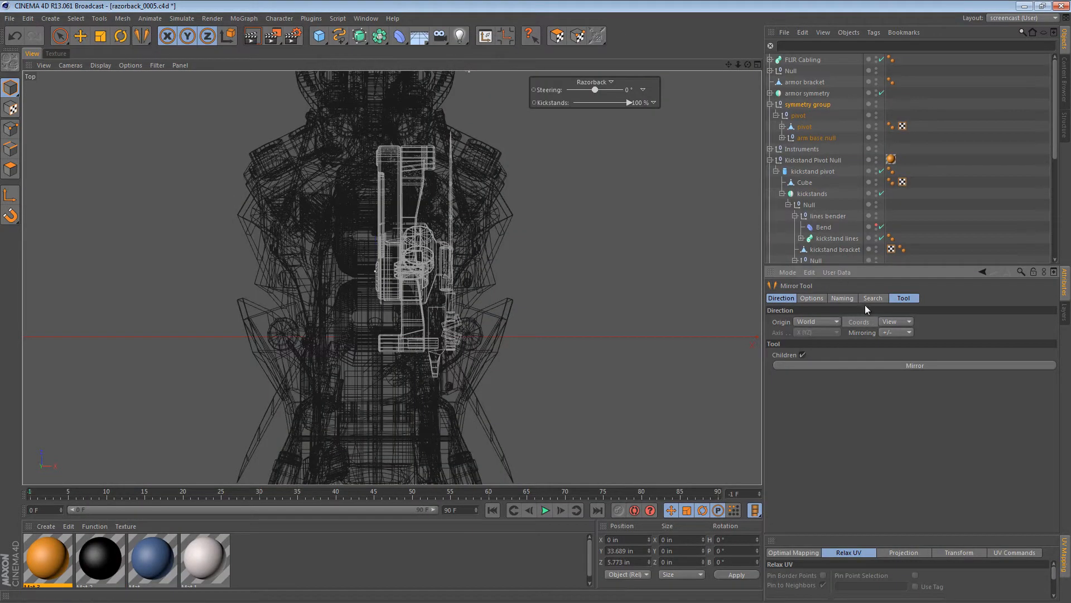
Mirror the symmetry group with World origin, Local coordinates, the X (YZ) axis and + To - direction, including its children
{"action": "left_click", "coordinate": [895, 344]}
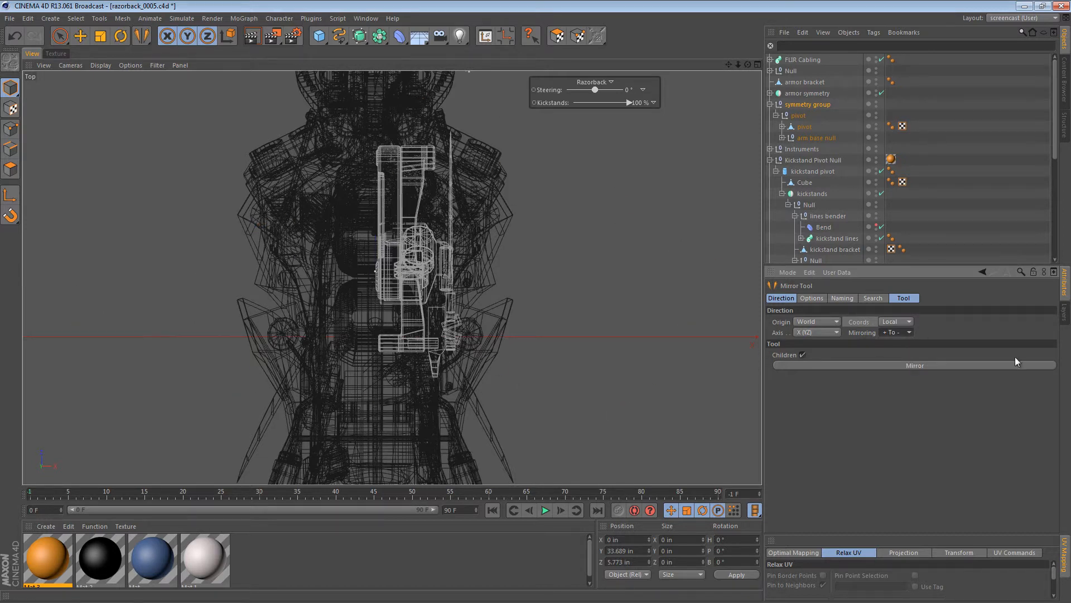
{"action": "left_click", "coordinate": [895, 366]}
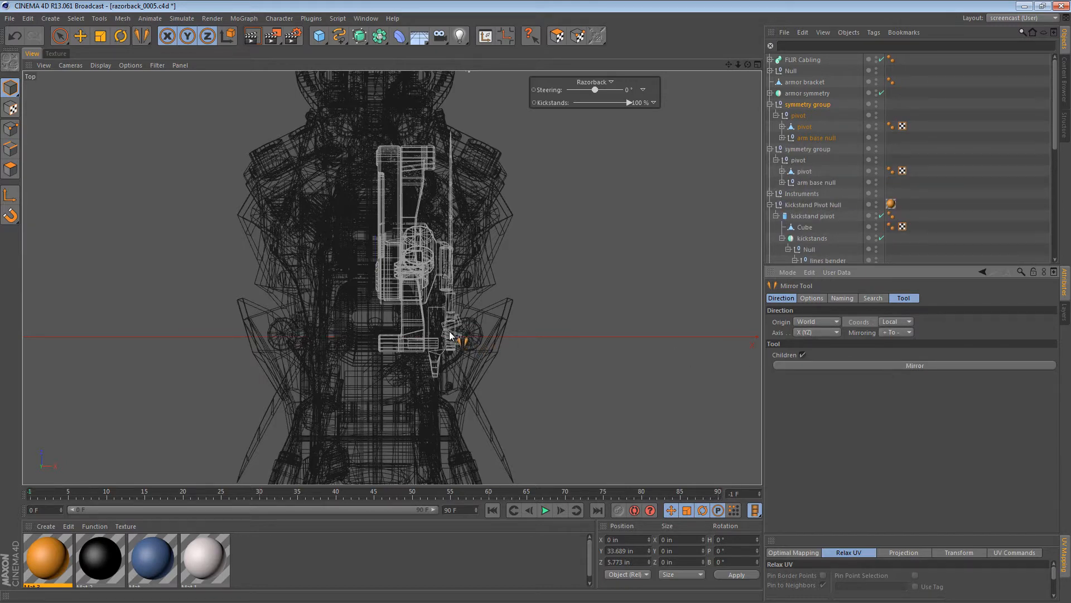
{"action": "key", "text": "F1"}
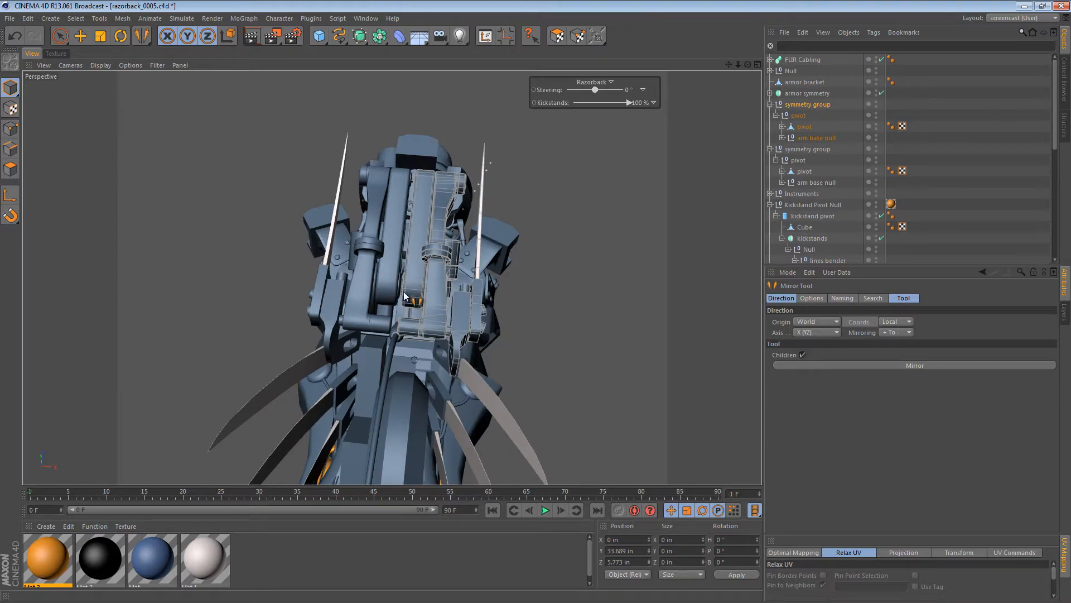
{"action": "left_click_drag", "start_coordinate": [453, 285], "coordinate": [563, 195], "text": "alt"}
Compare the original and mirrored symmetry groups and inspect the mirrored group's axis from the side of the bike
{"action": "left_click", "coordinate": [808, 108]}
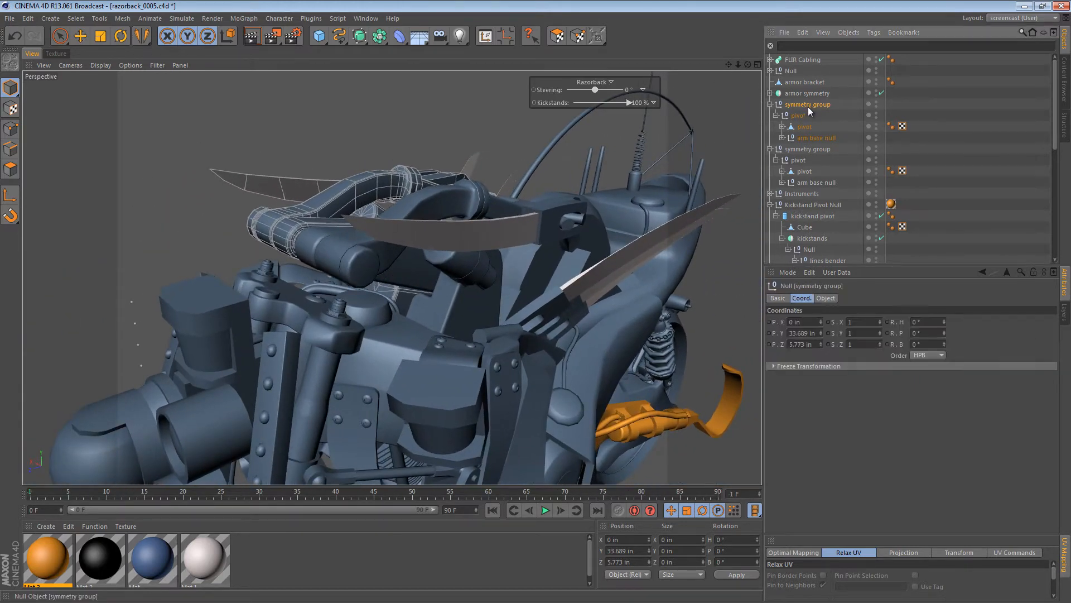
{"action": "left_click", "coordinate": [811, 149]}
{"action": "left_click_drag", "start_coordinate": [446, 192], "coordinate": [542, 255], "text": "alt"}
{"action": "key", "text": "e"}
{"action": "left_click_drag", "start_coordinate": [471, 198], "coordinate": [267, 103], "text": "alt"}
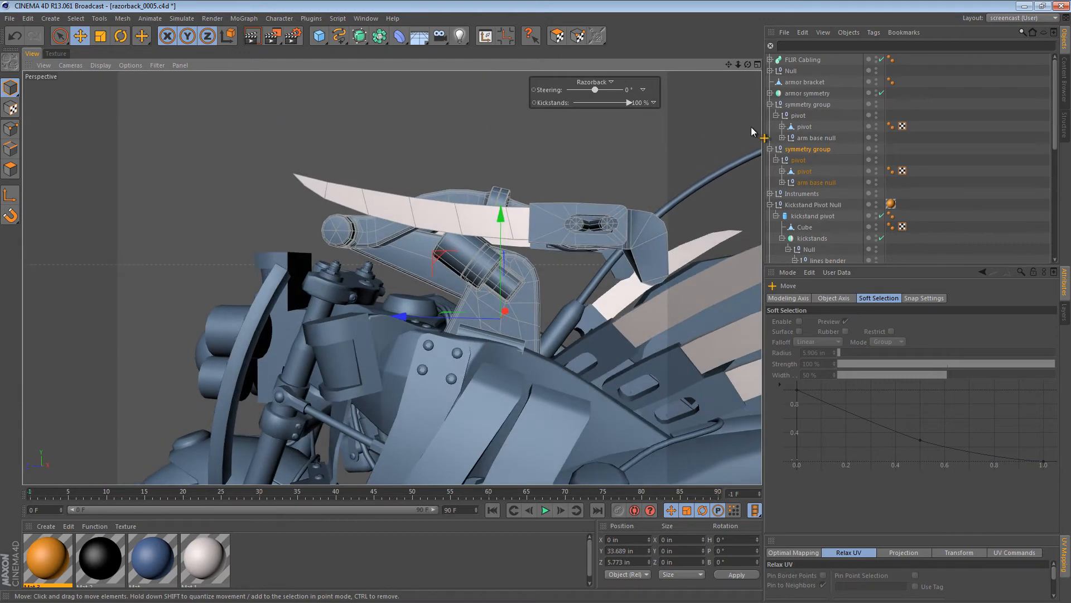
Try rotating the mirrored arm's pivot null to a bank of -90°
{"action": "left_click", "coordinate": [798, 160]}
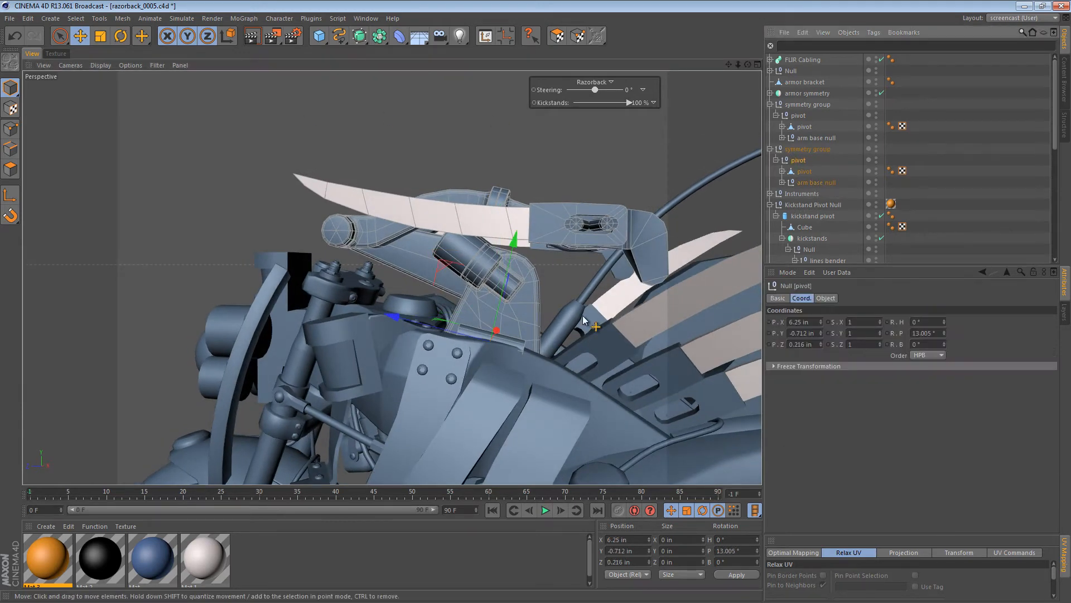
{"action": "left_click_drag", "start_coordinate": [583, 319], "coordinate": [608, 386], "text": "alt"}
{"action": "key", "text": "r"}
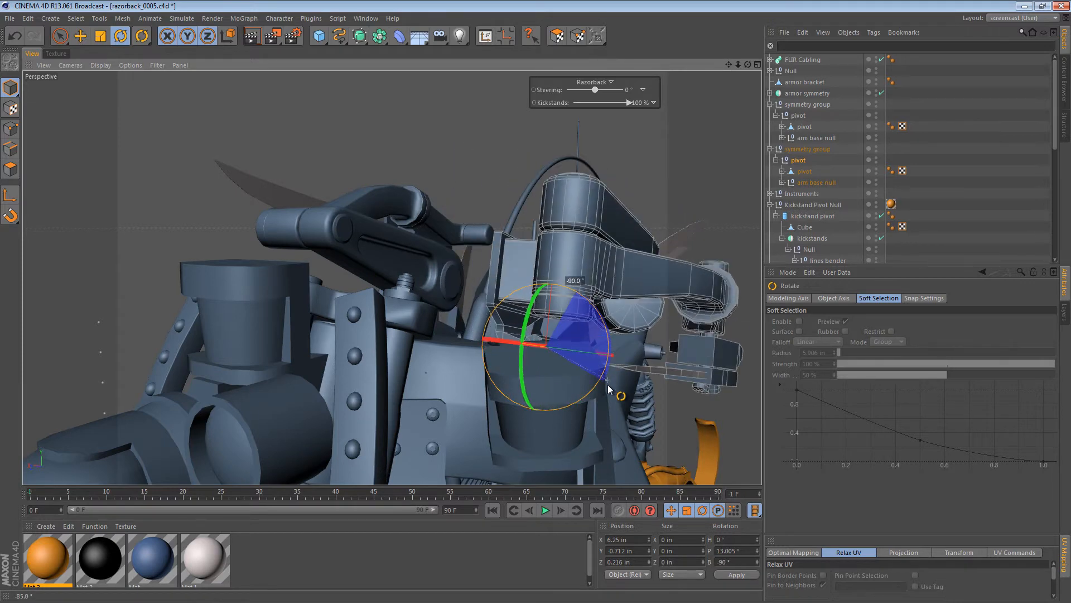
{"action": "left_click_drag", "start_coordinate": [557, 260], "coordinate": [627, 375], "text": "alt"}
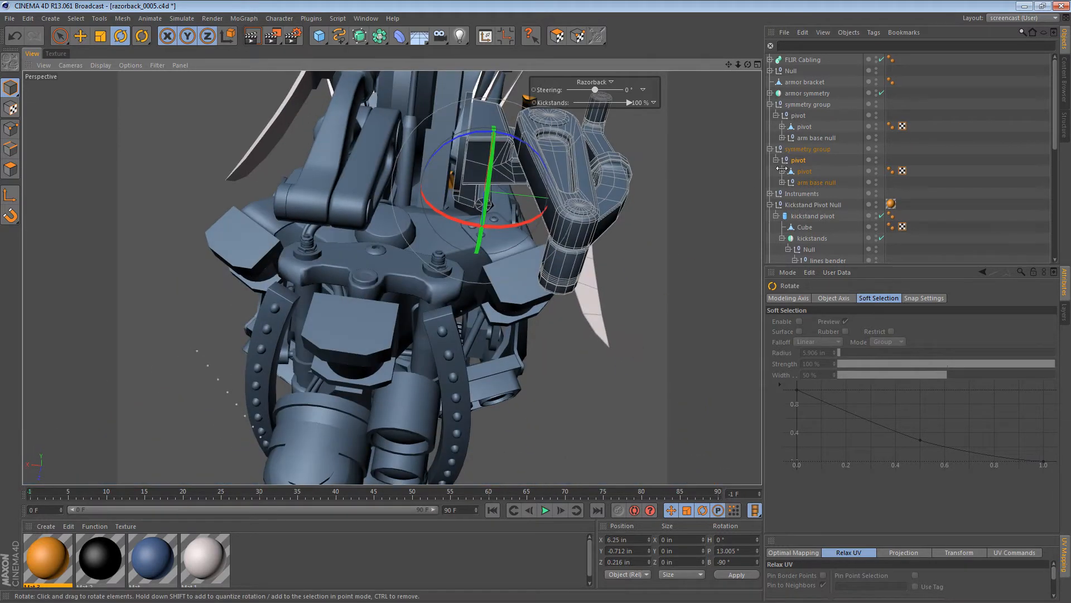
Try rotating the original arm's pivot null to a bank of 35°, and undo both pivot null rotations
{"action": "left_click", "coordinate": [805, 105]}
{"action": "middle_click_drag", "start_coordinate": [568, 205], "coordinate": [687, 280], "text": "alt"}
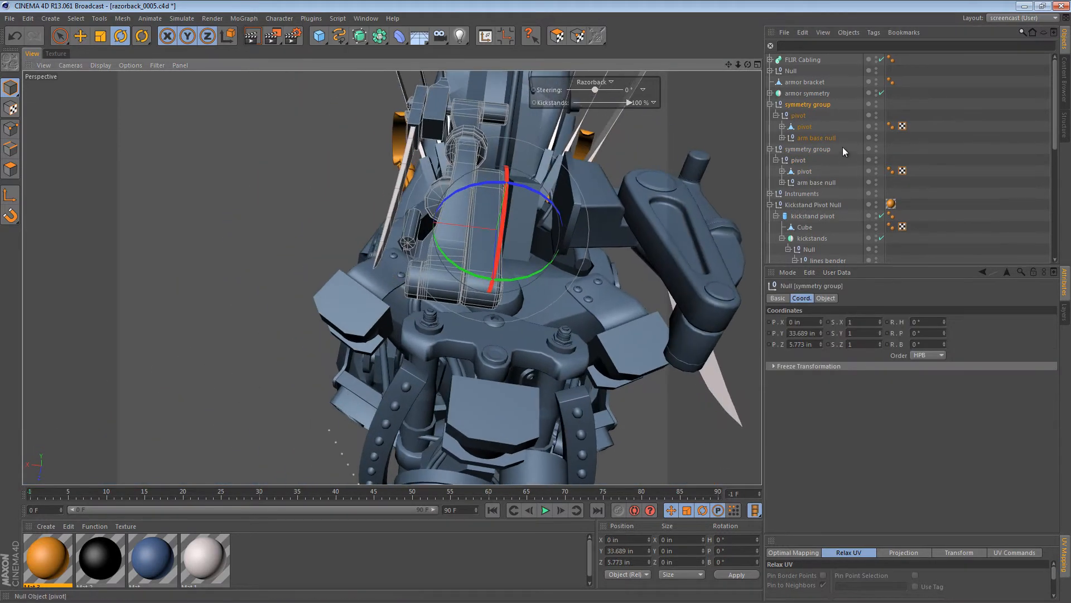
{"action": "left_click", "coordinate": [804, 119]}
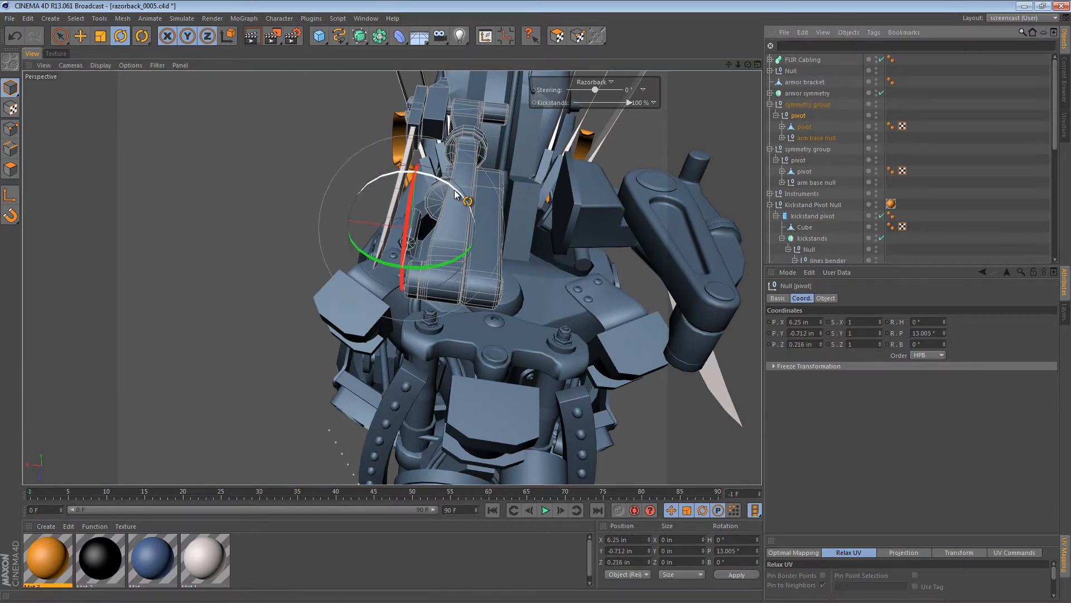
{"action": "left_click_drag", "start_coordinate": [448, 185], "coordinate": [350, 181]}
{"action": "left_click_drag", "start_coordinate": [505, 237], "coordinate": [464, 206], "text": "alt"}
{"action": "key", "text": "ctrl+z"}
{"action": "left_click_drag", "start_coordinate": [598, 186], "coordinate": [411, 188], "text": "alt"}
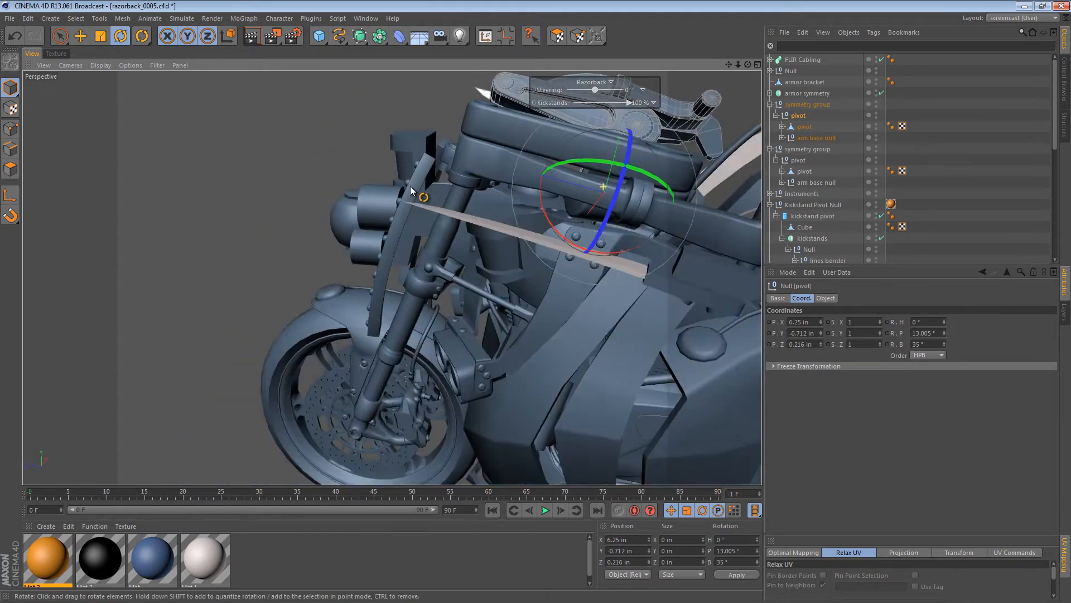
{"action": "left_click", "coordinate": [647, 207]}
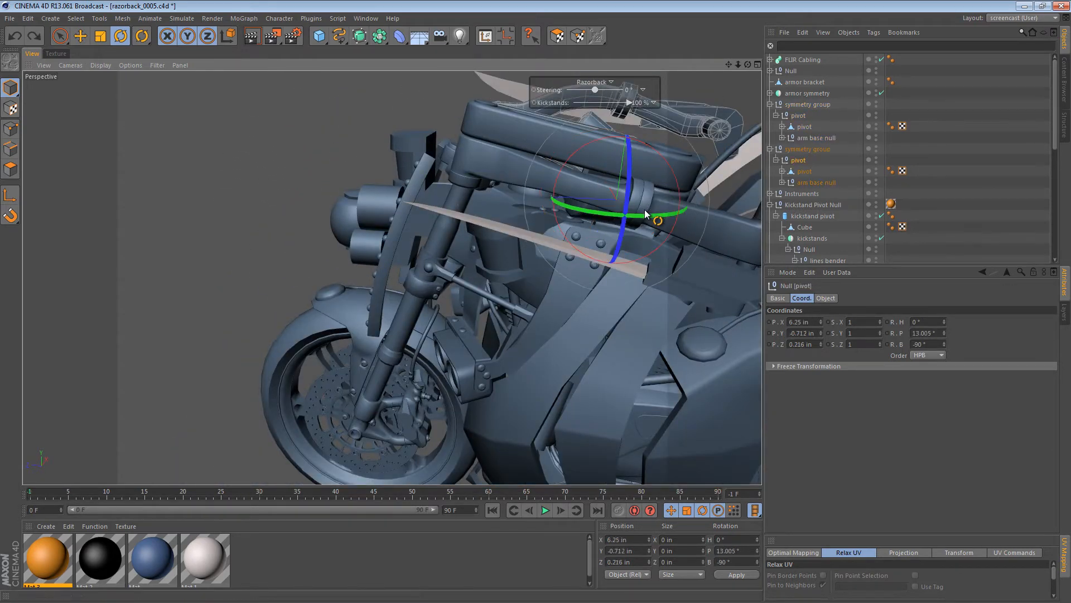
{"action": "key", "text": "ctrl+z"}
{"action": "middle_click_drag", "start_coordinate": [626, 190], "coordinate": [483, 256], "text": "alt"}
{"action": "left_click_drag", "start_coordinate": [476, 223], "coordinate": [584, 202], "text": "alt"}
Examine the axes of the mirrored arm's pivot objects, arm base null and large arm null from several angles
{"action": "key", "text": "e"}
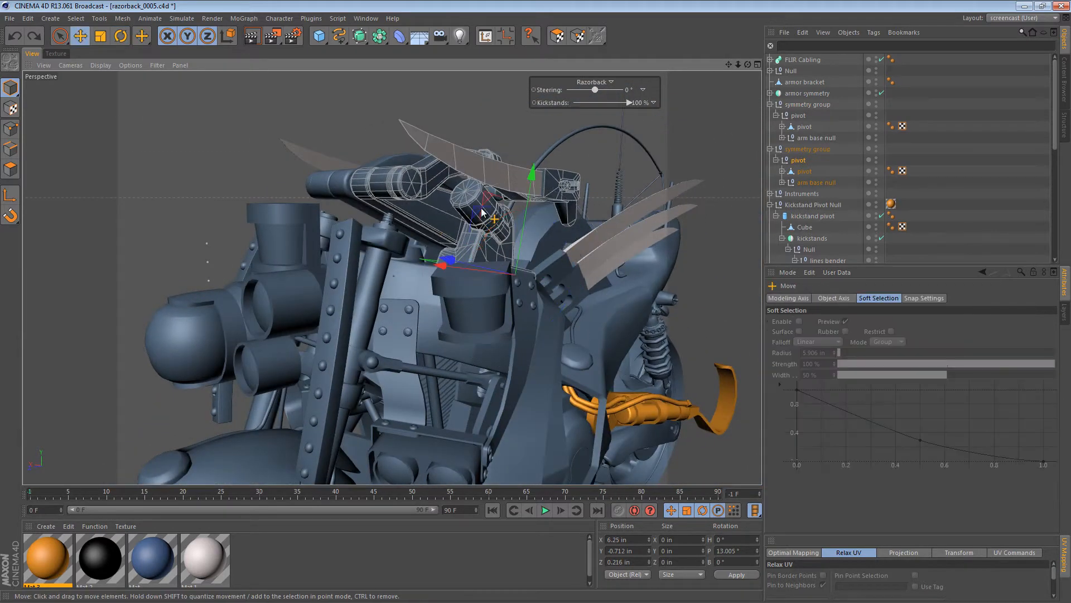
{"action": "middle_click_drag", "start_coordinate": [530, 195], "coordinate": [481, 188], "text": "alt"}
{"action": "left_click", "coordinate": [807, 171]}
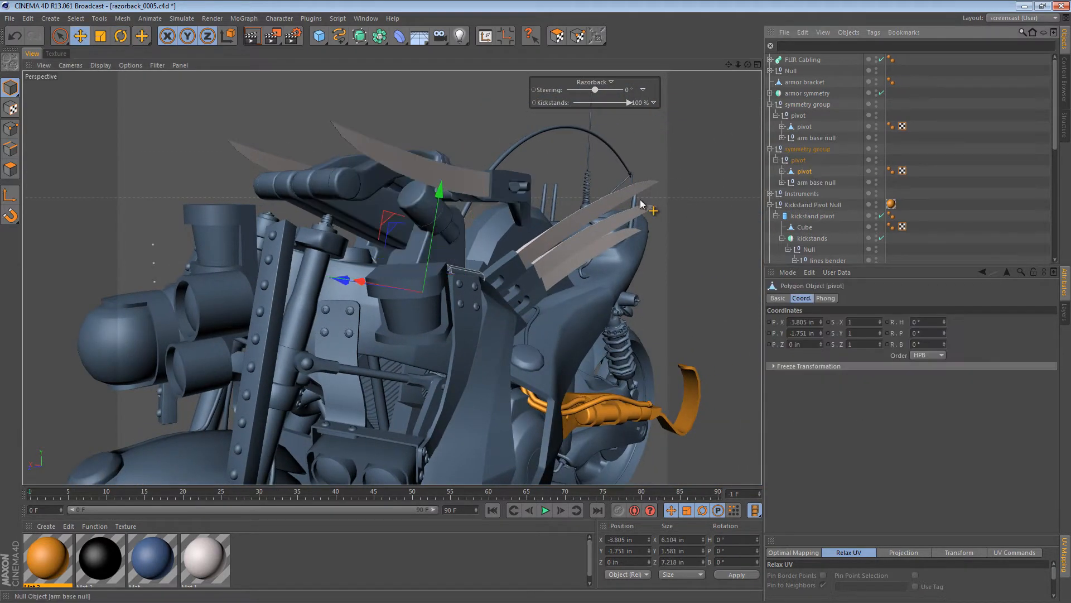
{"action": "left_click_drag", "start_coordinate": [447, 172], "coordinate": [439, 226], "text": "alt"}
{"action": "middle_click_drag", "start_coordinate": [463, 190], "coordinate": [482, 214], "text": "alt"}
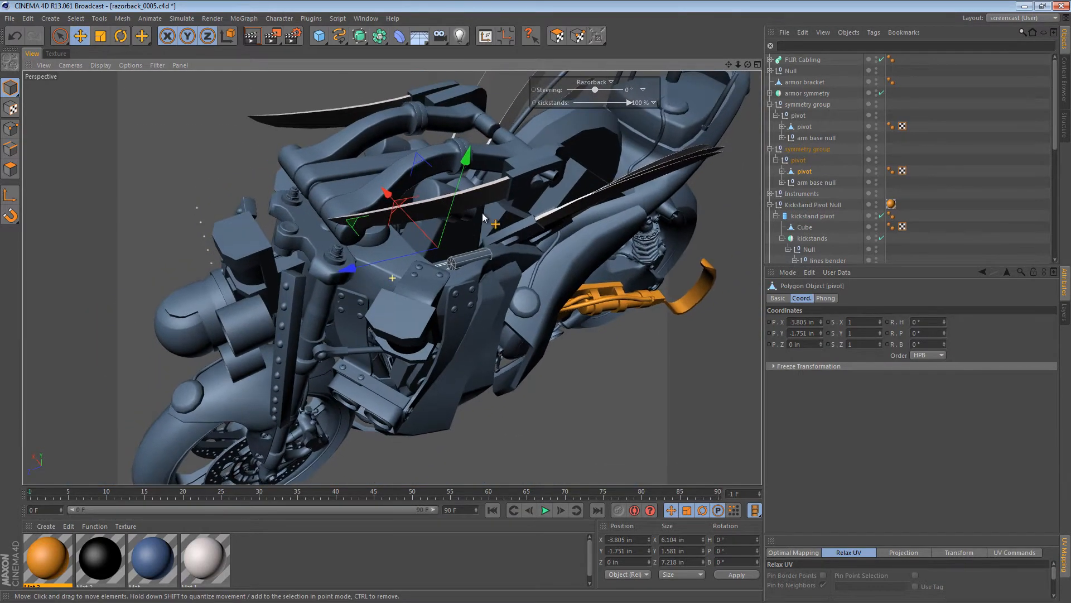
{"action": "left_click", "coordinate": [821, 183]}
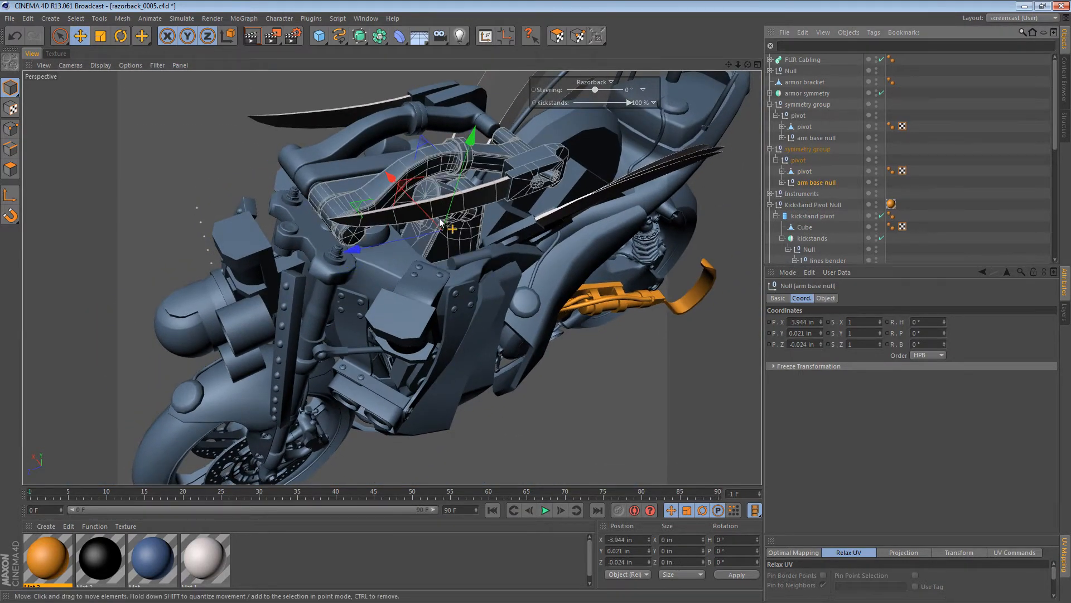
{"action": "left_click_drag", "start_coordinate": [439, 217], "coordinate": [323, 126], "text": "alt"}
{"action": "left_click", "coordinate": [782, 183]}
{"action": "scroll", "coordinate": [820, 186], "scroll_direction": "down", "scroll_amount": 2}
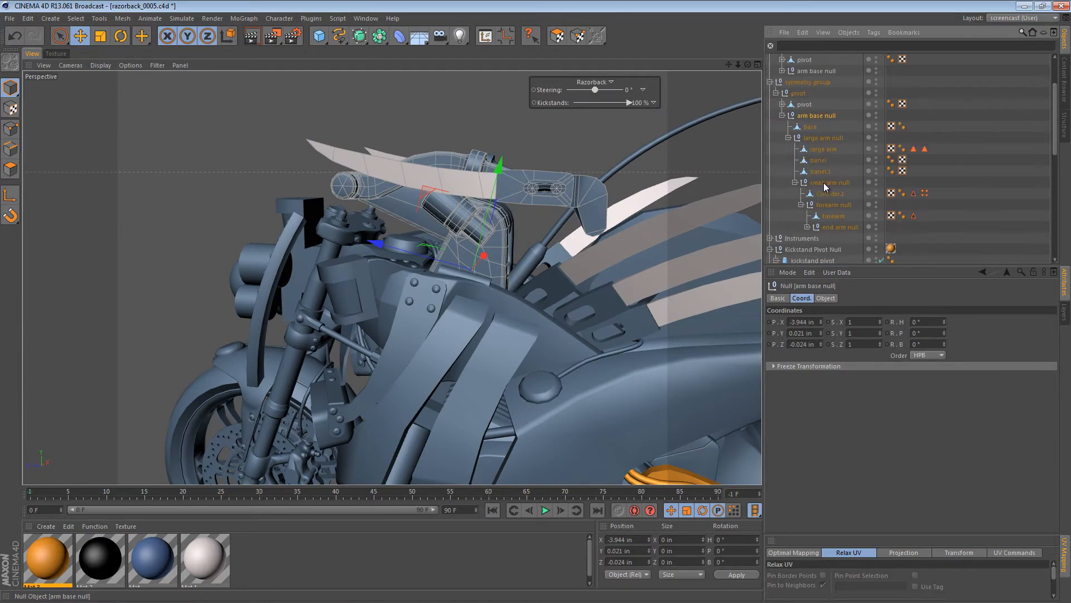
{"action": "left_click", "coordinate": [816, 137]}
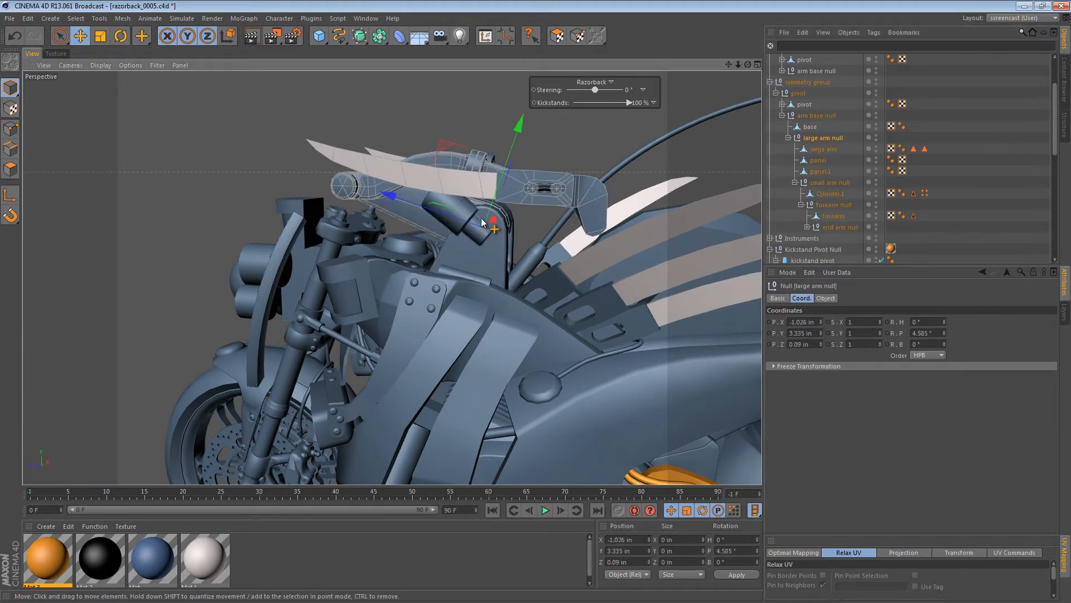
{"action": "left_click_drag", "start_coordinate": [579, 221], "coordinate": [501, 226], "text": "alt"}
{"action": "left_click_drag", "start_coordinate": [446, 204], "coordinate": [682, 195], "text": "alt"}
Try swinging the mirrored arm's small arm null up and forward over the front of the bike
{"action": "left_click", "coordinate": [825, 181]}
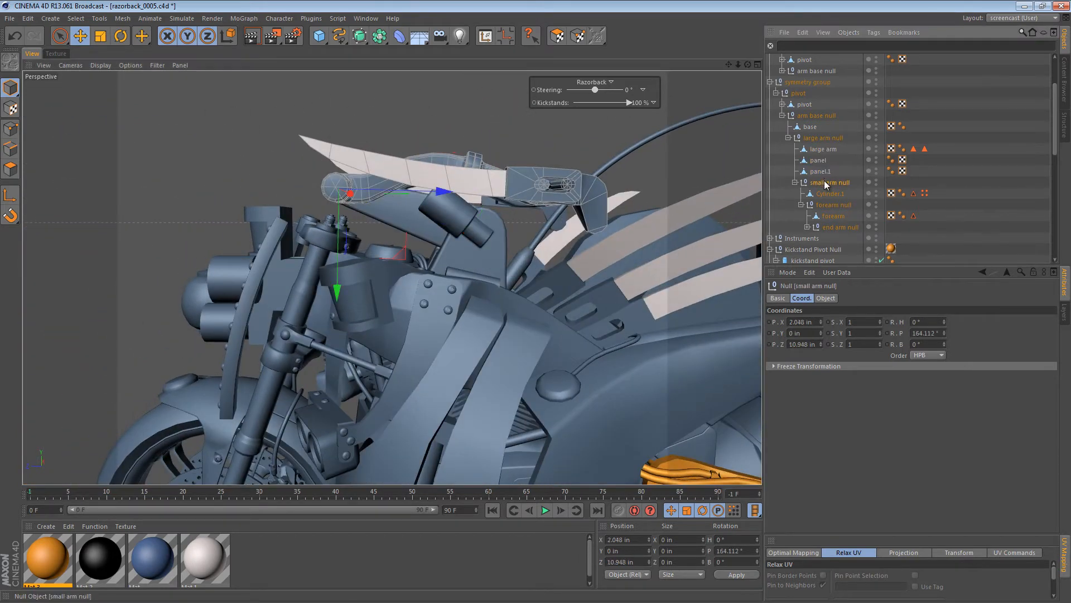
{"action": "key", "text": "r"}
{"action": "left_click_drag", "start_coordinate": [299, 147], "coordinate": [349, 257]}
{"action": "middle_click_drag", "start_coordinate": [373, 219], "coordinate": [562, 284], "text": "alt"}
Try rotating the mirrored arm's end arm null to a pitch of -441.89°
{"action": "left_click", "coordinate": [831, 205]}
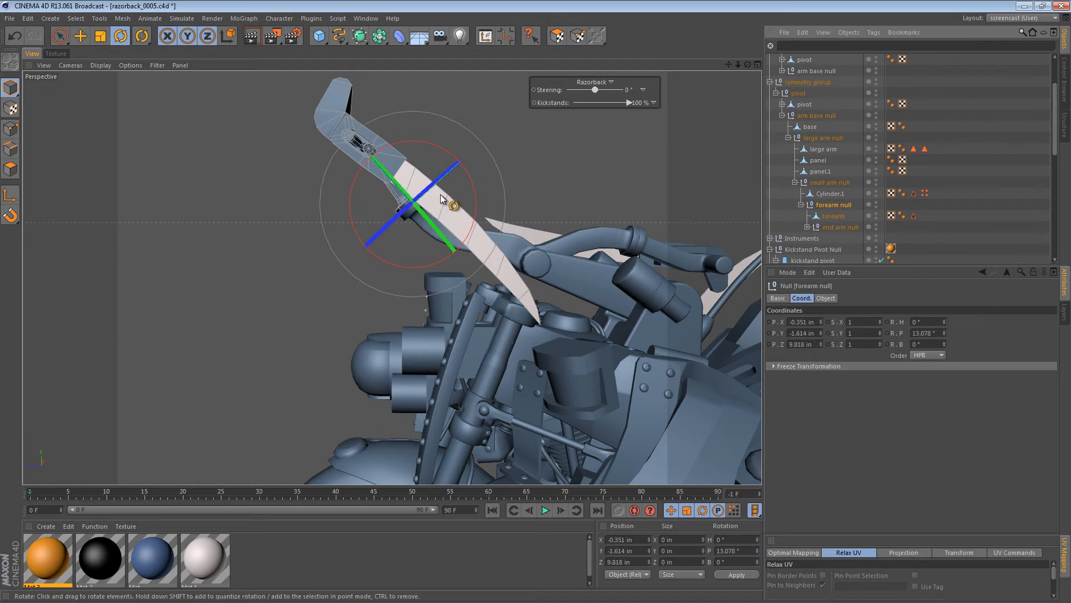
{"action": "left_click", "coordinate": [837, 227]}
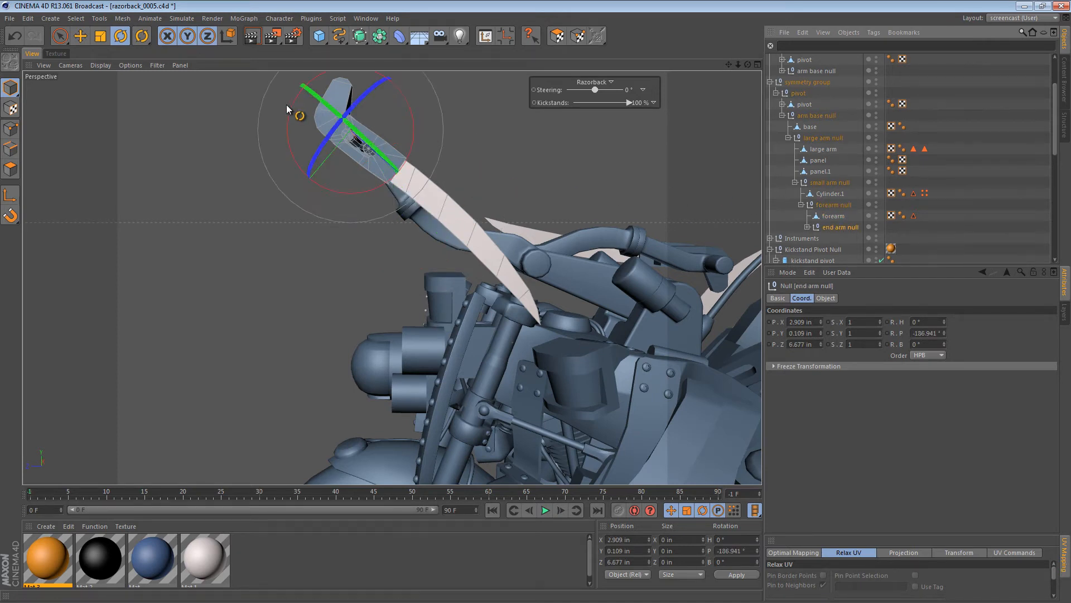
{"action": "left_click_drag", "start_coordinate": [290, 107], "coordinate": [385, 83]}
{"action": "left_click_drag", "start_coordinate": [374, 138], "coordinate": [616, 157], "text": "alt"}
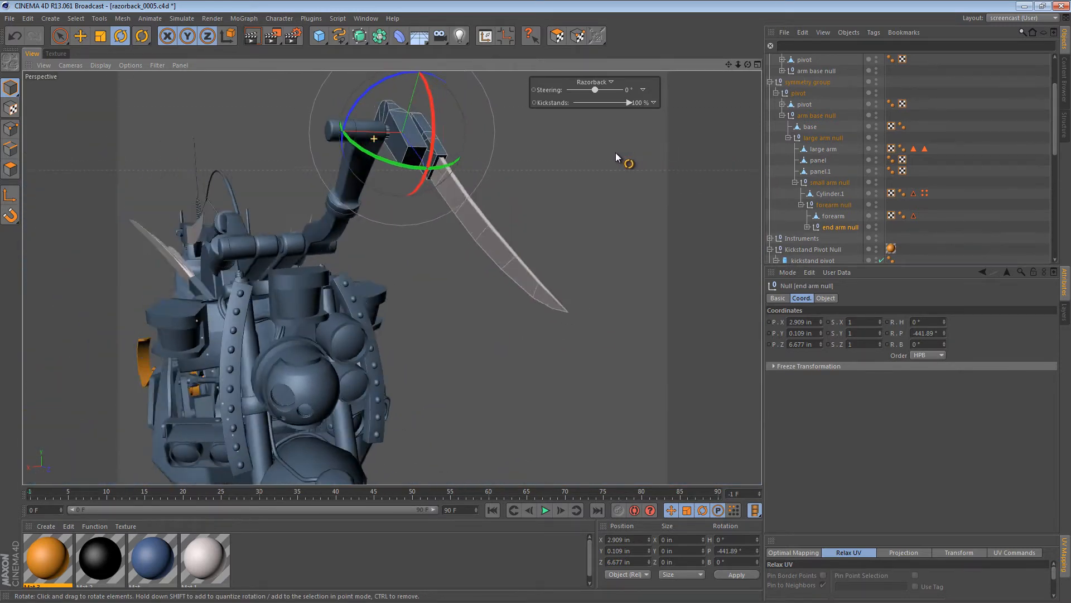
Try rotating the mirrored arm's forearm null, and undo the forearm, end arm and small arm rotations
{"action": "left_click", "coordinate": [831, 204]}
{"action": "left_click_drag", "start_coordinate": [391, 248], "coordinate": [115, 166]}
{"action": "key", "text": "ctrl+z"}
{"action": "key", "text": "ctrl+z"}
{"action": "key", "text": "ctrl+z"}
{"action": "key", "text": "ctrl+z"}
{"action": "key", "text": "ctrl+z"}
{"action": "key", "text": "ctrl+z"}
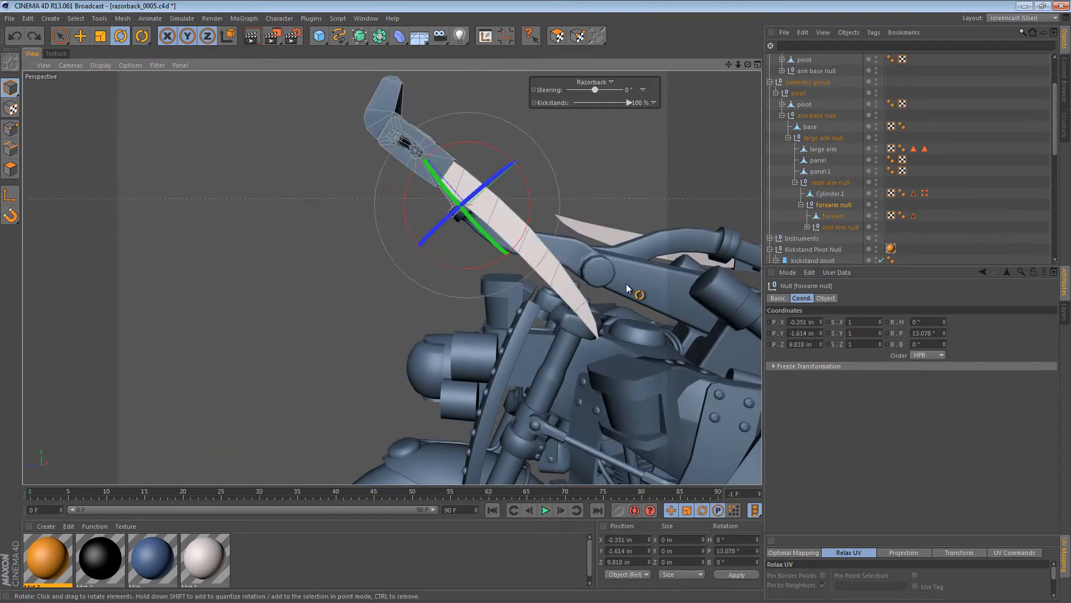
Examine both folded arms on the whole motorcycle from the front and from the opposite side
{"action": "middle_click_drag", "start_coordinate": [625, 270], "coordinate": [622, 268], "text": "alt"}
{"action": "left_click_drag", "start_coordinate": [623, 272], "coordinate": [487, 310], "text": "alt"}
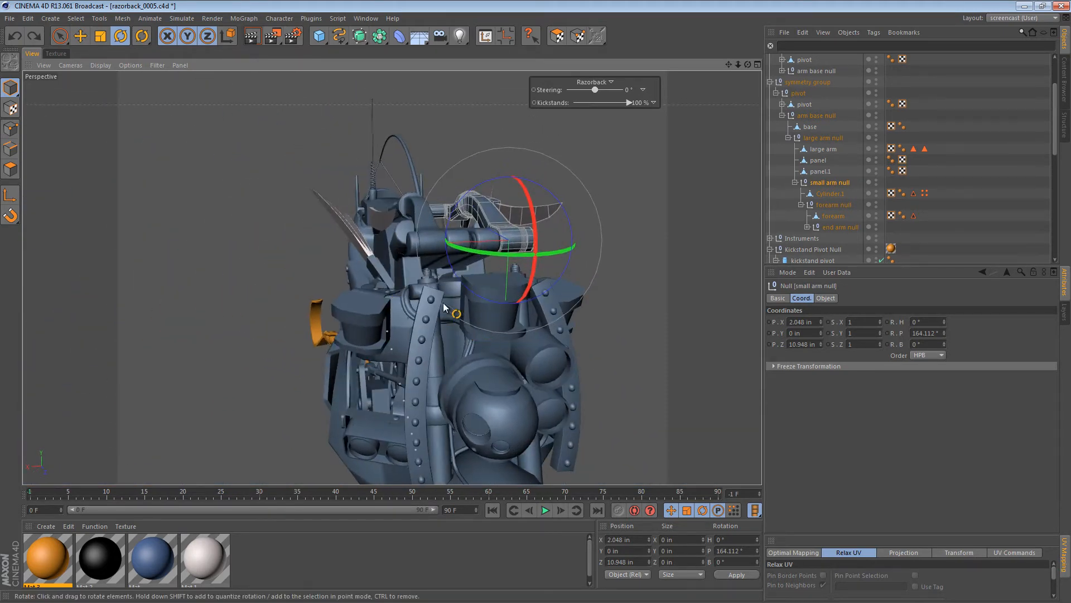
{"action": "left_click_drag", "start_coordinate": [430, 269], "coordinate": [601, 218], "text": "alt"}
{"action": "middle_click_drag", "start_coordinate": [393, 278], "coordinate": [517, 214], "text": "alt"}
{"action": "right_click_drag", "start_coordinate": [498, 238], "coordinate": [458, 272], "text": "alt"}
{"action": "middle_click_drag", "start_coordinate": [457, 272], "coordinate": [417, 235], "text": "alt"}
{"action": "right_click_drag", "start_coordinate": [399, 209], "coordinate": [381, 233], "text": "alt"}
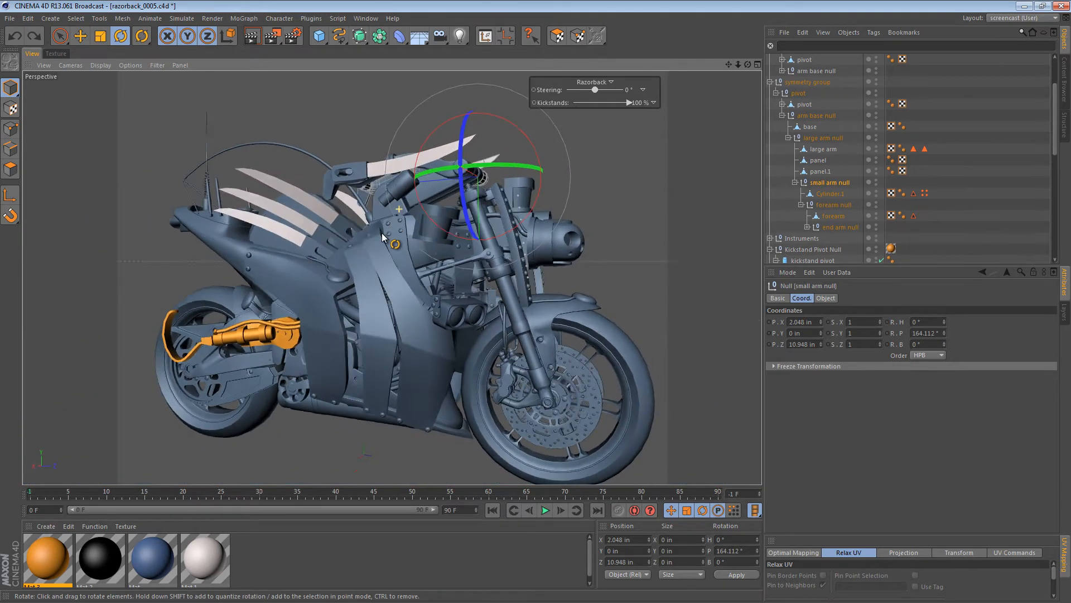
{"action": "left_click_drag", "start_coordinate": [383, 237], "coordinate": [444, 267], "text": "alt"}
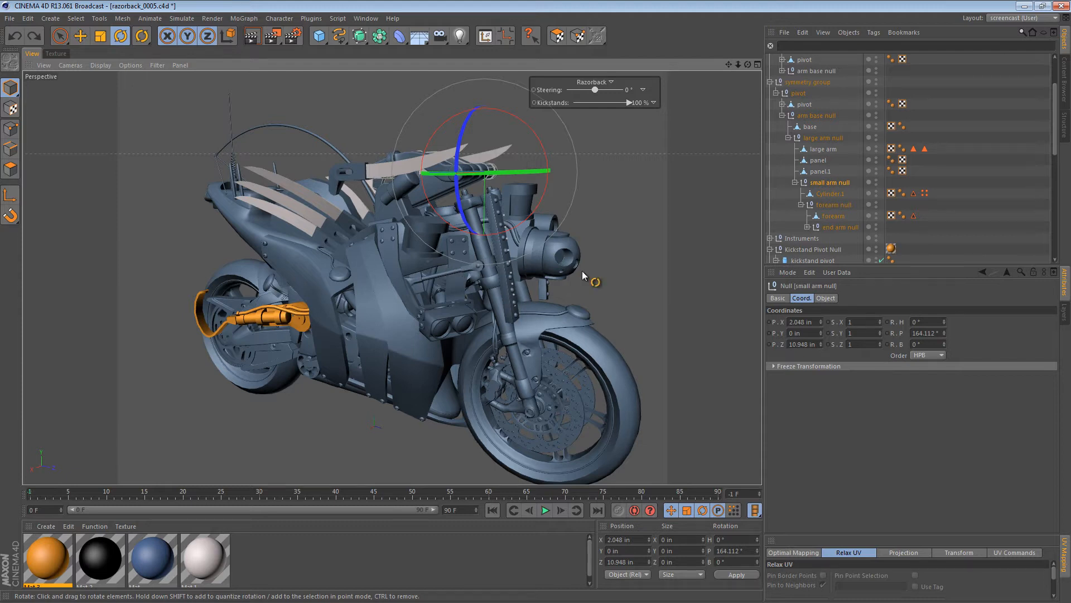
Collapse the mirrored large arm null's branch and select the original symmetry group
{"action": "left_click", "coordinate": [788, 138]}
{"action": "scroll", "coordinate": [798, 114], "scroll_direction": "up", "scroll_amount": 3}
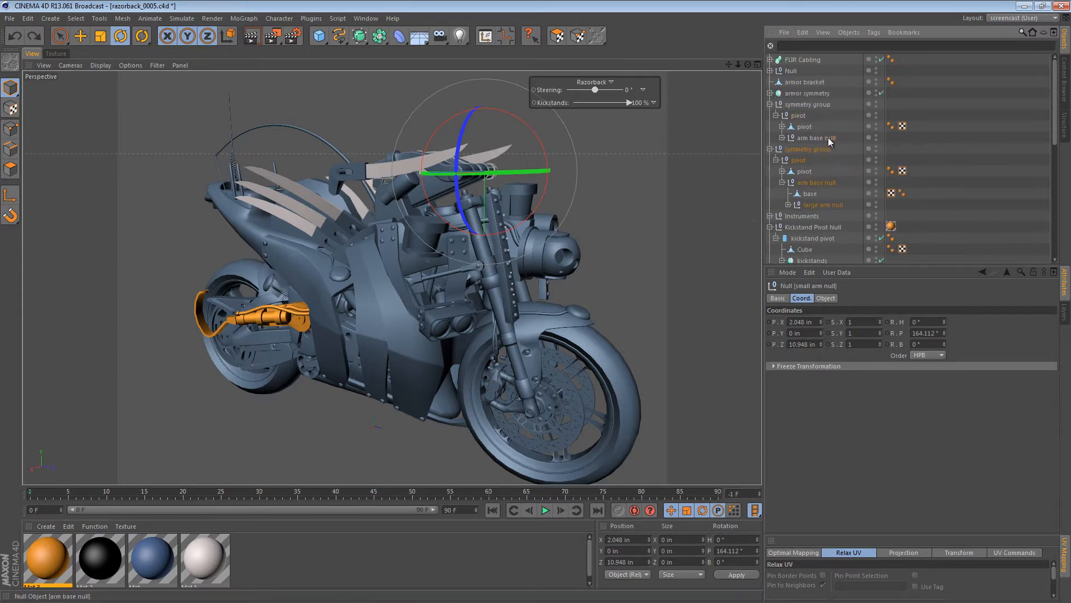
{"action": "left_click", "coordinate": [799, 105]}
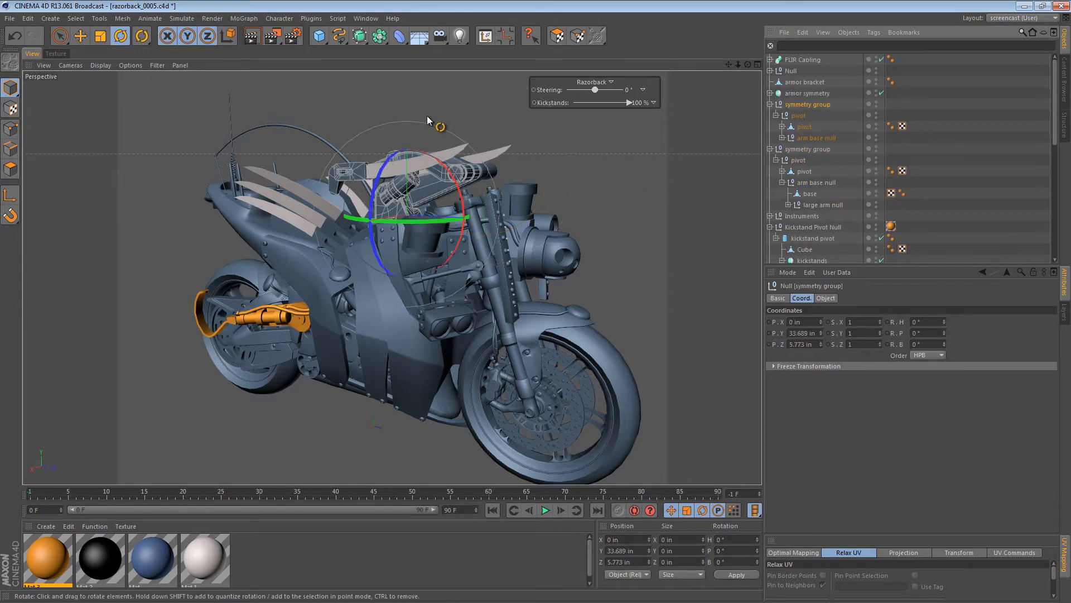
Collapse the mirrored arm base null and start the Naming Tool with the prefix "Right" followed by a space
{"action": "left_click", "coordinate": [782, 183]}
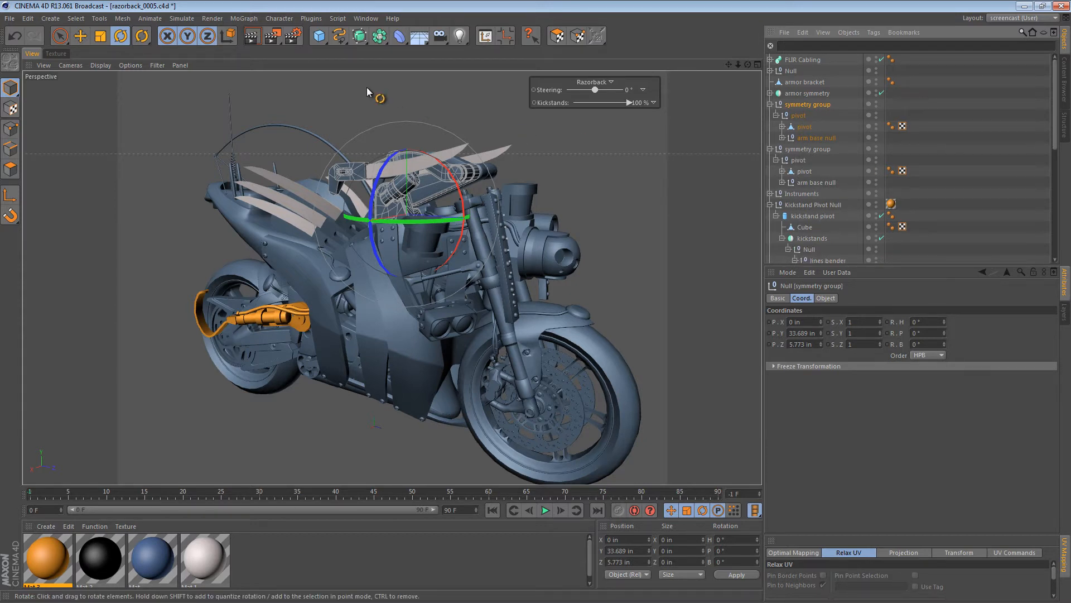
{"action": "left_click", "coordinate": [98, 19]}
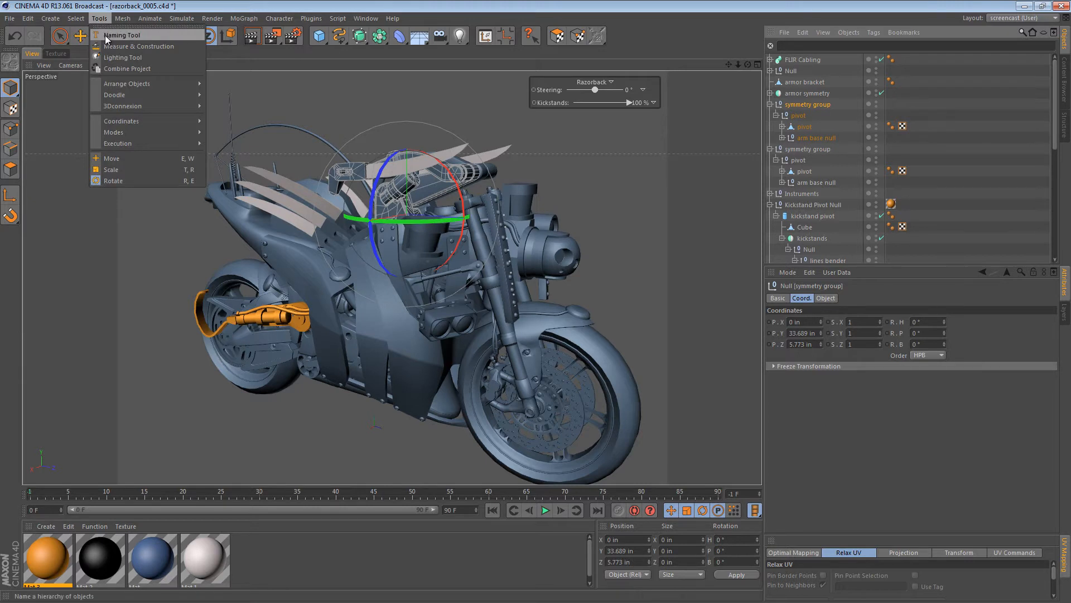
{"action": "left_click", "coordinate": [105, 35]}
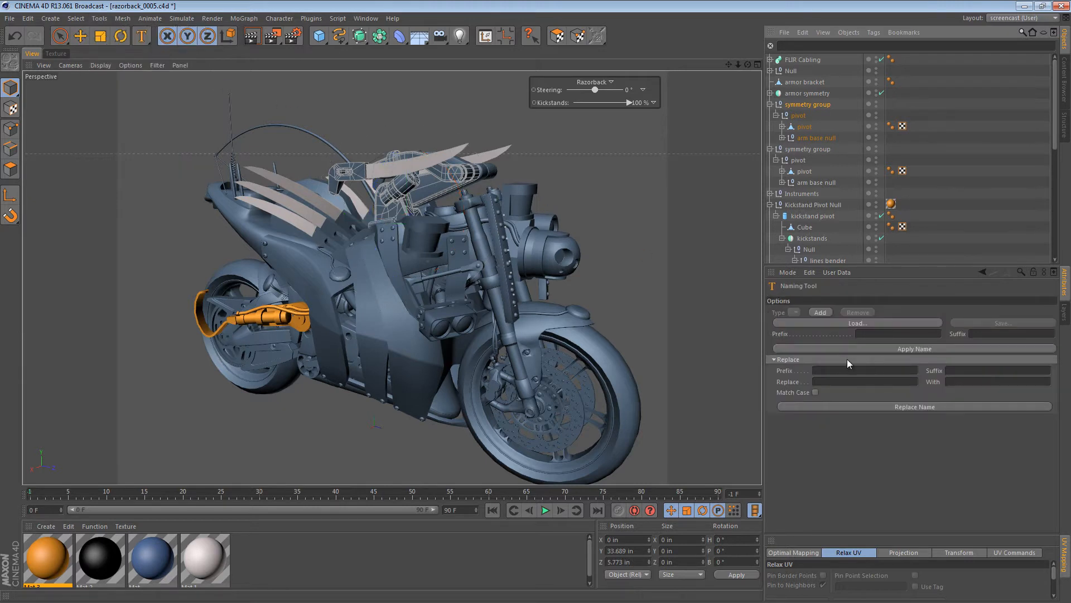
{"action": "left_click", "coordinate": [896, 333]}
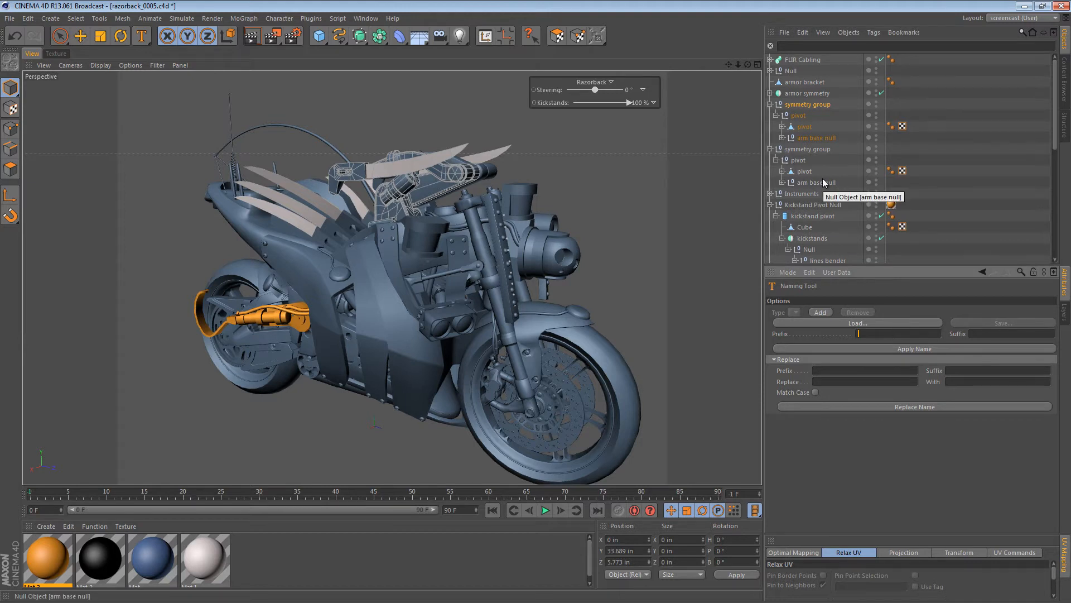
{"action": "type", "text": "Right"}
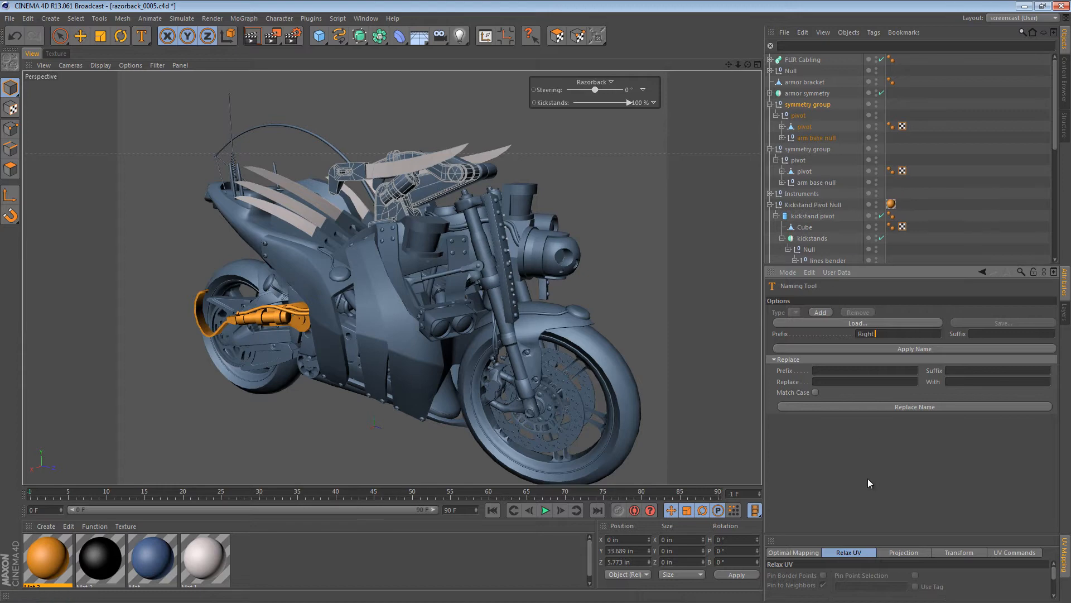
Check on the motorcycle which arm belongs to the original symmetry group, and bring back the Naming Tool's settings
{"action": "left_click", "coordinate": [794, 106]}
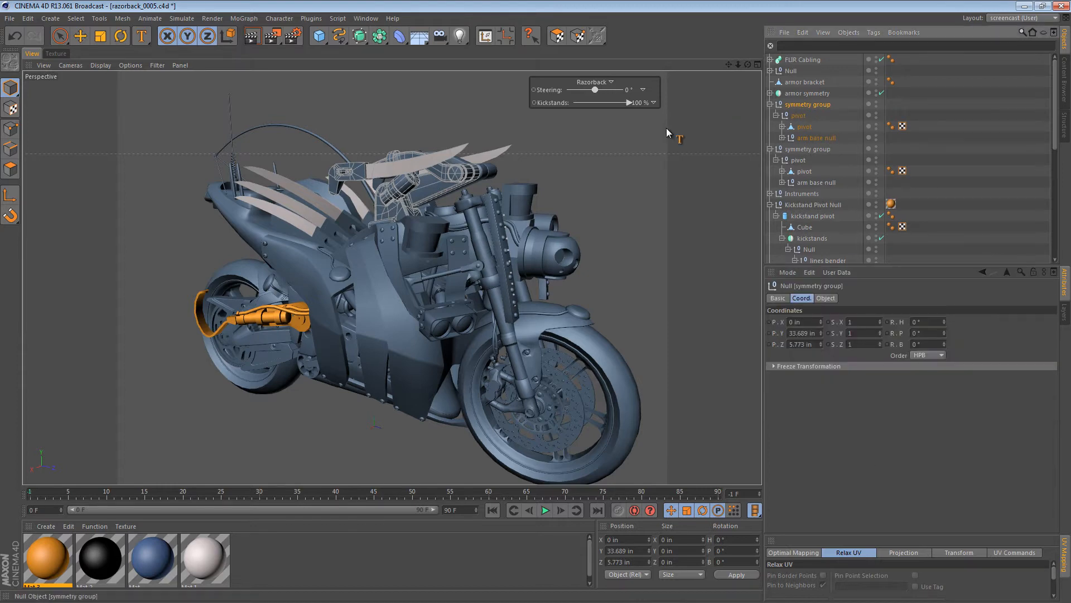
{"action": "left_click_drag", "start_coordinate": [422, 176], "coordinate": [548, 193], "text": "alt"}
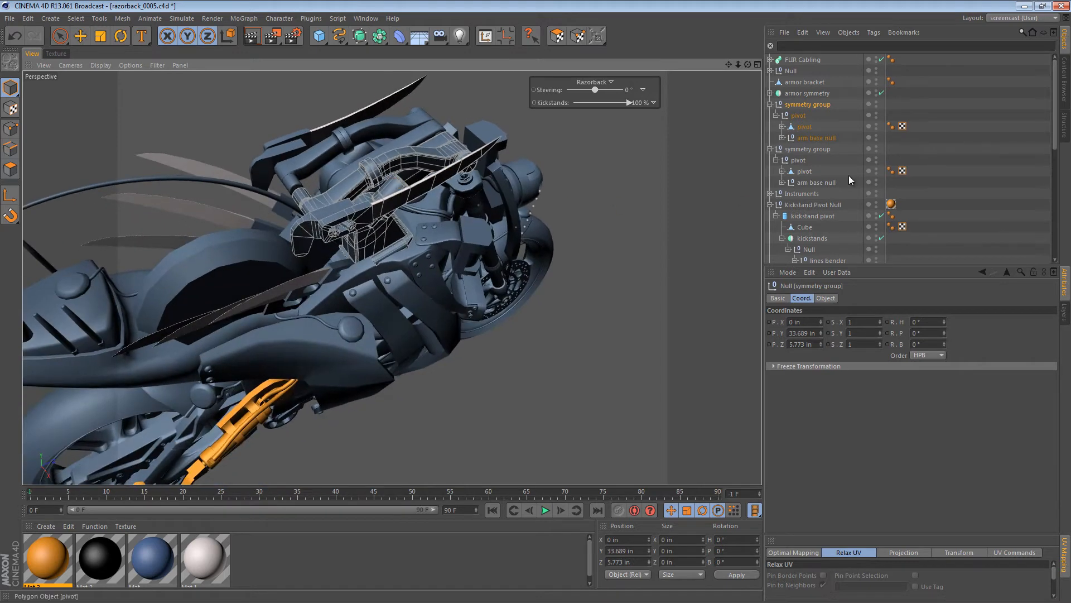
{"action": "left_click", "coordinate": [788, 272]}
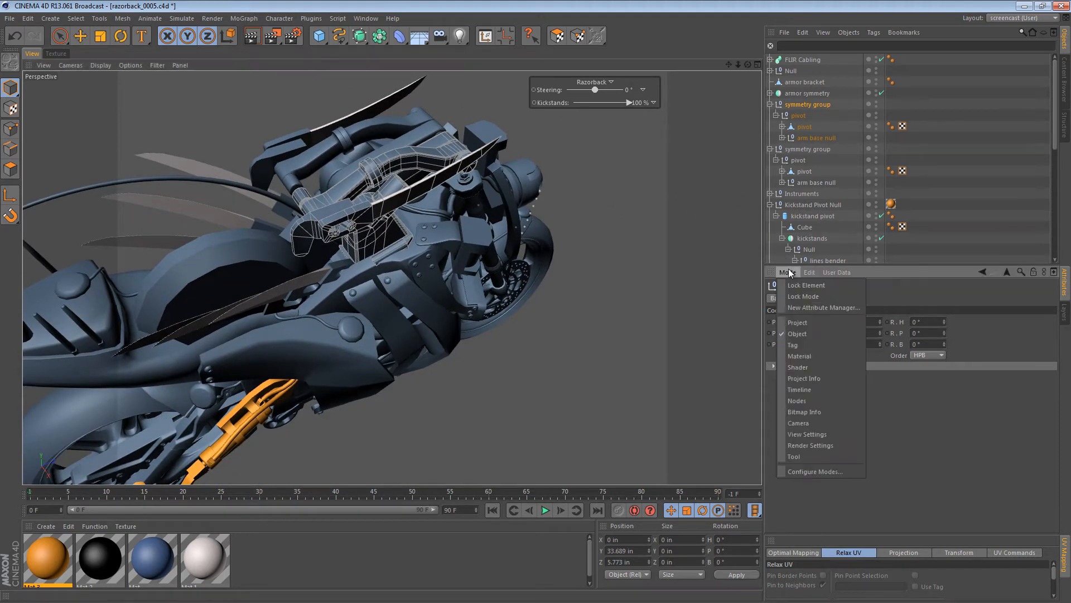
{"action": "left_click", "coordinate": [811, 456]}
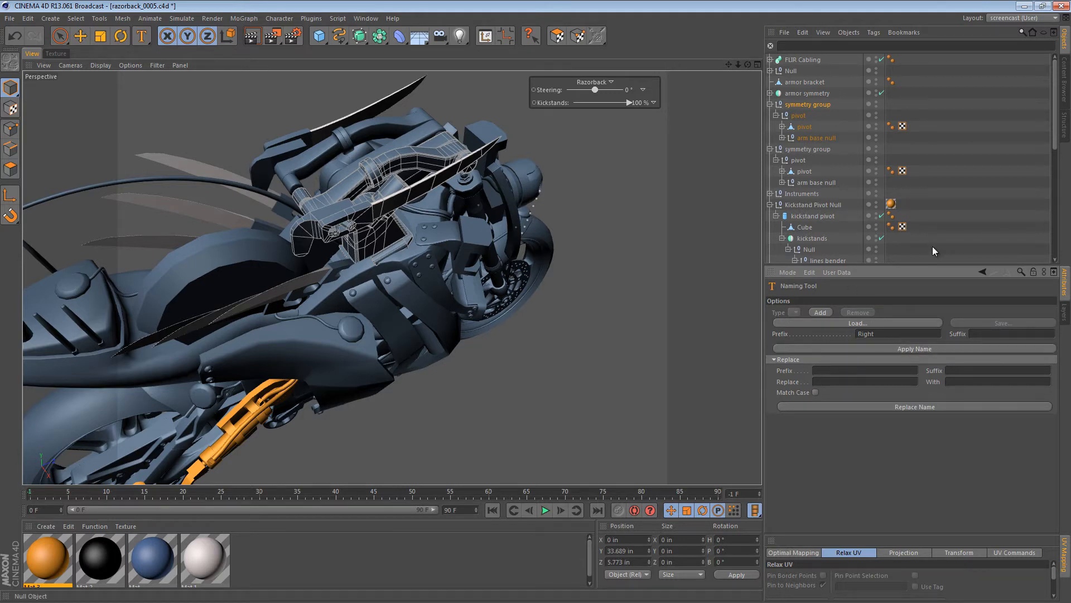
Add and choose a naming type called Left/Right, apply the Right prefix to the original symmetry group's hierarchy, and check its children's names
{"action": "left_click", "coordinate": [820, 313]}
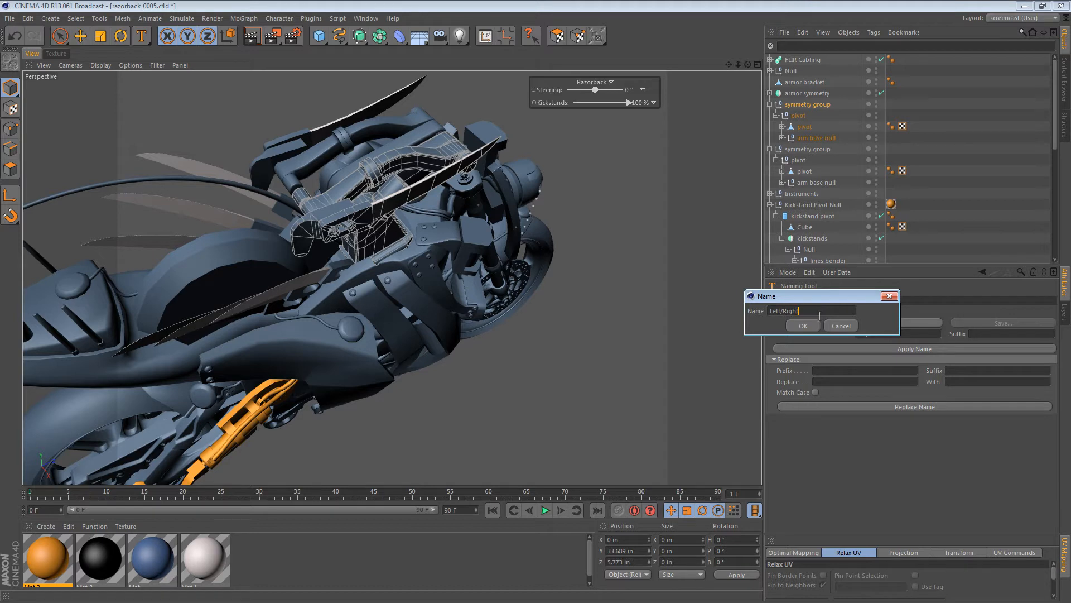
{"action": "left_click", "coordinate": [807, 326]}
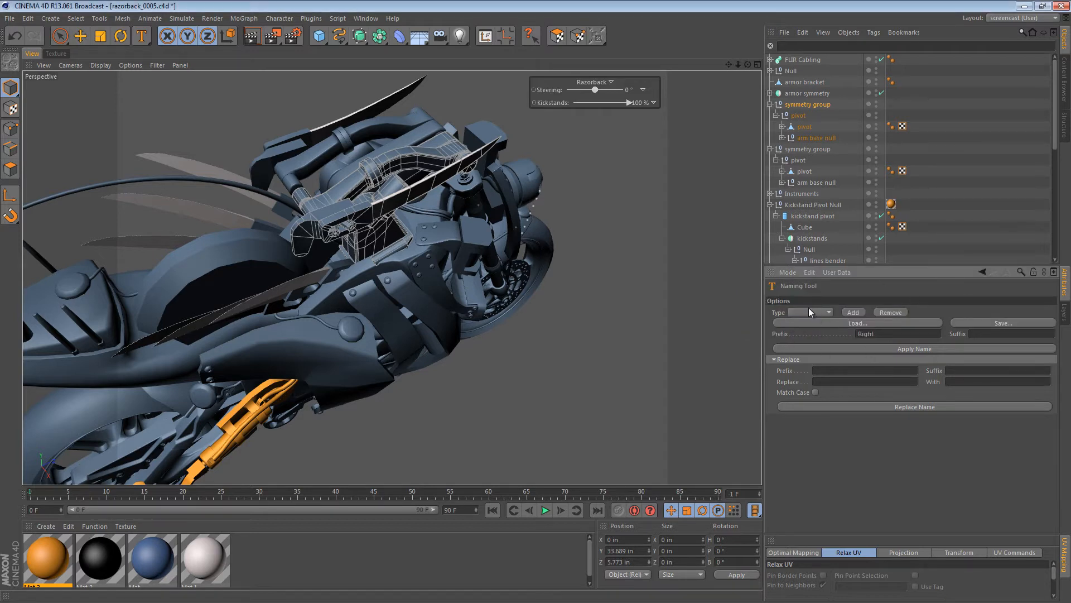
{"action": "left_click", "coordinate": [810, 312]}
{"action": "left_click", "coordinate": [807, 325]}
{"action": "left_click", "coordinate": [885, 351]}
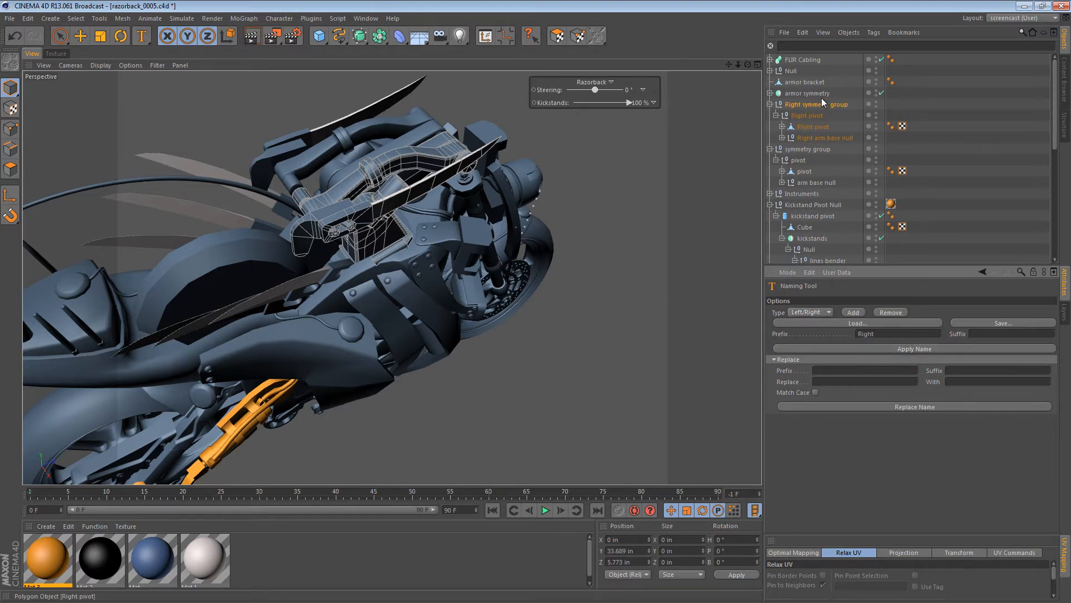
{"action": "left_click", "coordinate": [783, 138]}
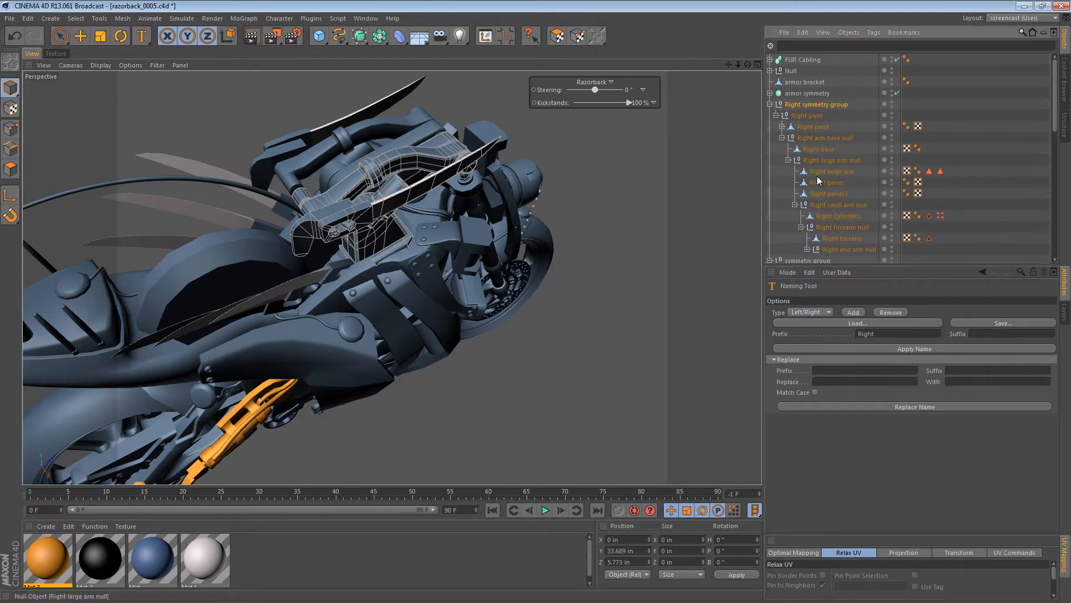
{"action": "left_click", "coordinate": [775, 116]}
Apply the prefix "Left" to all objects in the second symmetry group's hierarchy with the Naming Tool
{"action": "left_click", "coordinate": [801, 128]}
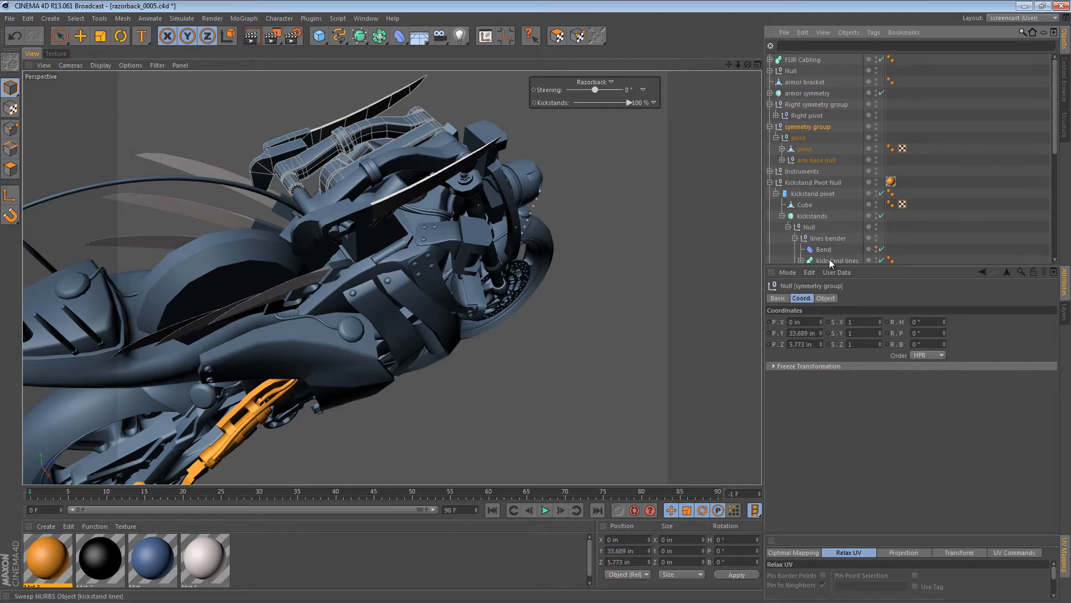
{"action": "left_click", "coordinate": [786, 273]}
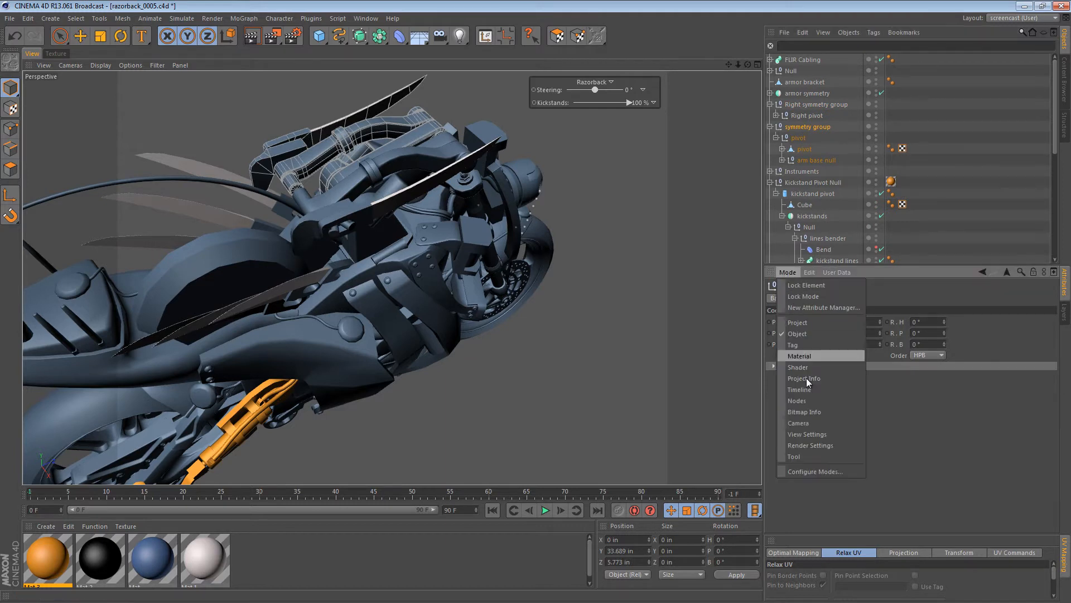
{"action": "left_click", "coordinate": [828, 449]}
{"action": "double_click", "coordinate": [862, 335]}
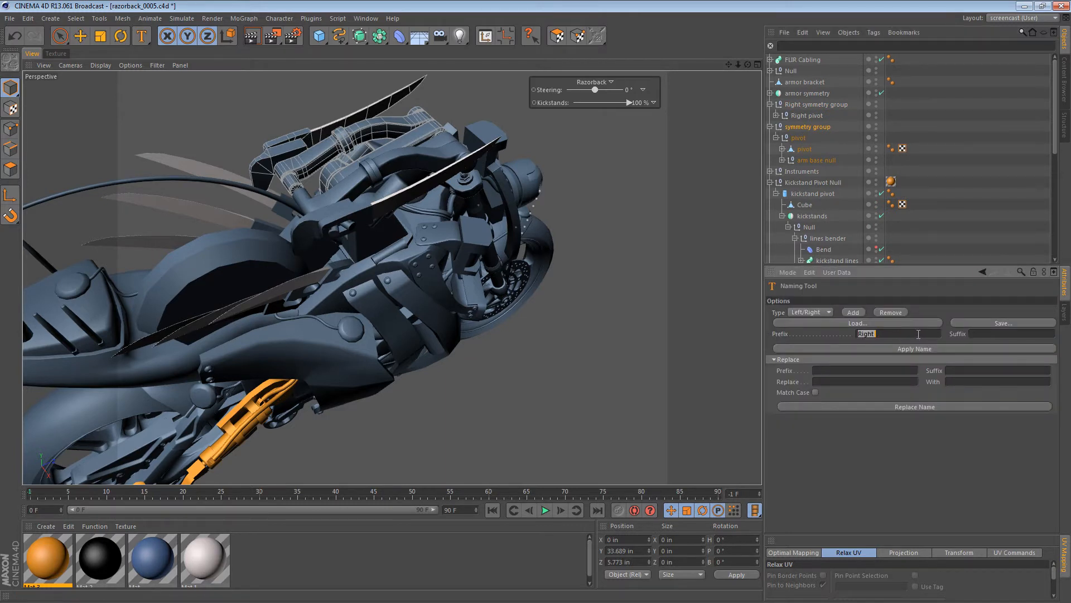
{"action": "type", "text": "Left"}
{"action": "left_click", "coordinate": [895, 348]}
Collapse the Left symmetry group and the Kickstand Pivot Null, and save the scene
{"action": "left_click", "coordinate": [770, 127]}
{"action": "left_click", "coordinate": [770, 149]}
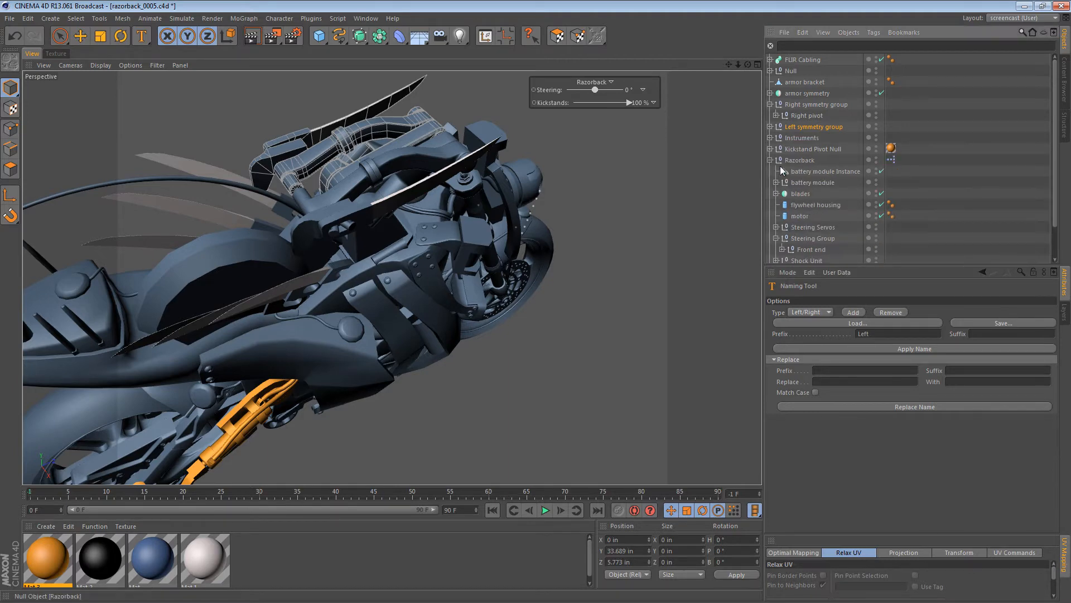
{"action": "key", "text": "ctrl+s"}
Expand the Left symmetry group's hierarchy down to the objects inside the Left plate
{"action": "left_click_drag", "start_coordinate": [460, 279], "coordinate": [394, 191], "text": "alt"}
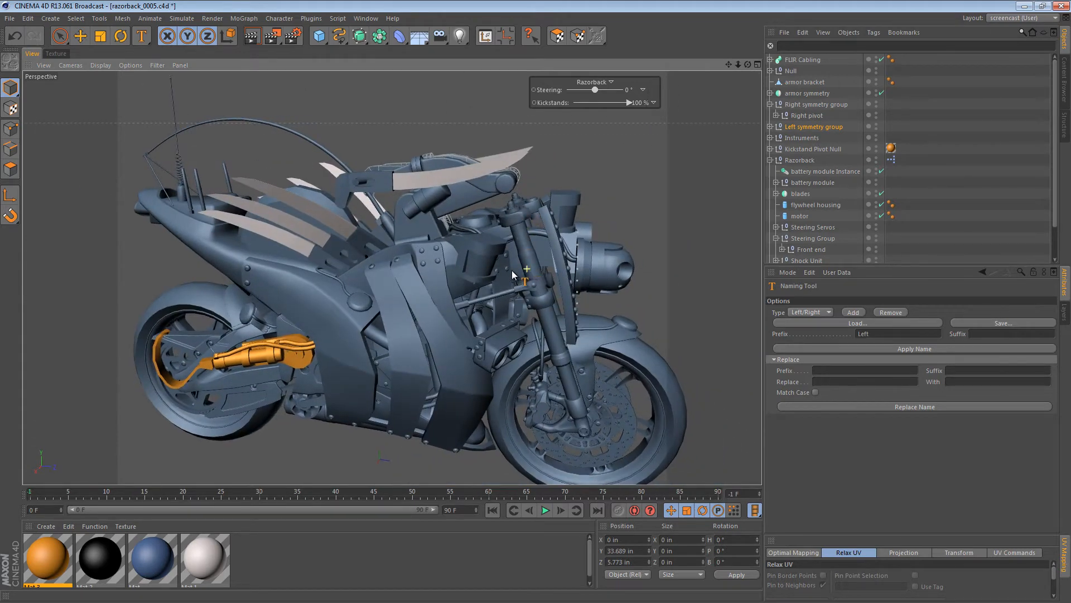
{"action": "left_click_drag", "start_coordinate": [511, 270], "coordinate": [473, 253], "text": "alt"}
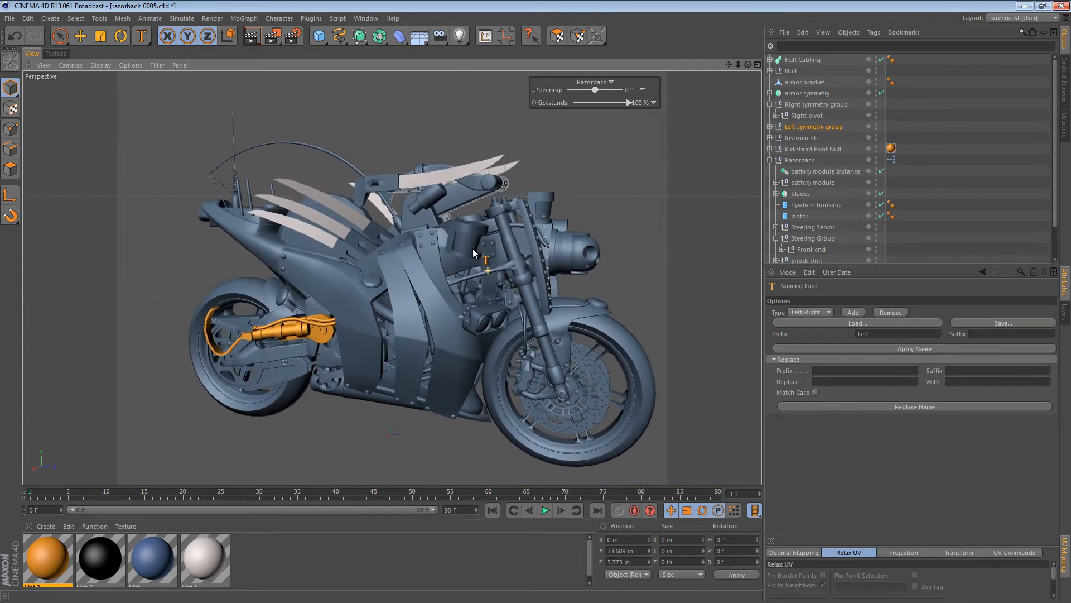
{"action": "left_click", "coordinate": [770, 127]}
{"action": "left_click", "coordinate": [782, 160]}
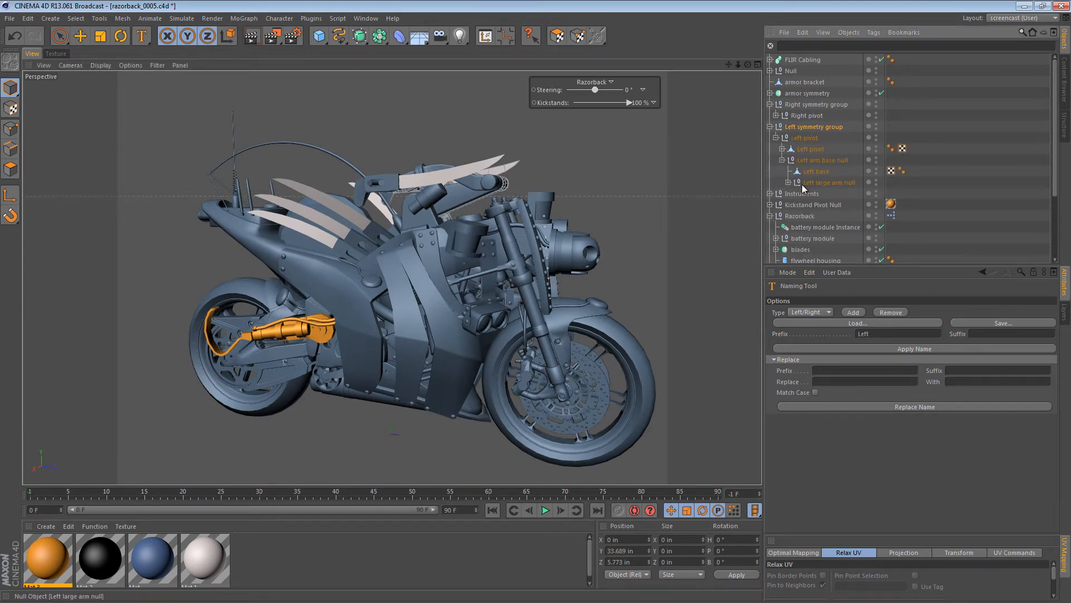
{"action": "left_click", "coordinate": [789, 183]}
{"action": "scroll", "coordinate": [827, 187], "scroll_direction": "down", "scroll_amount": 3}
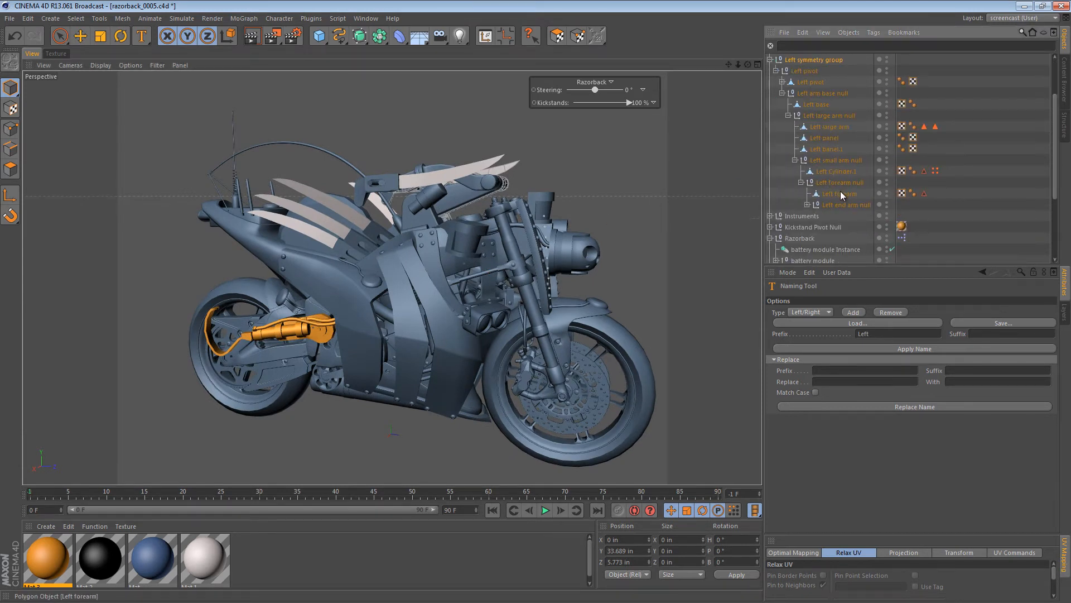
{"action": "left_click", "coordinate": [820, 204]}
{"action": "left_click", "coordinate": [807, 204]}
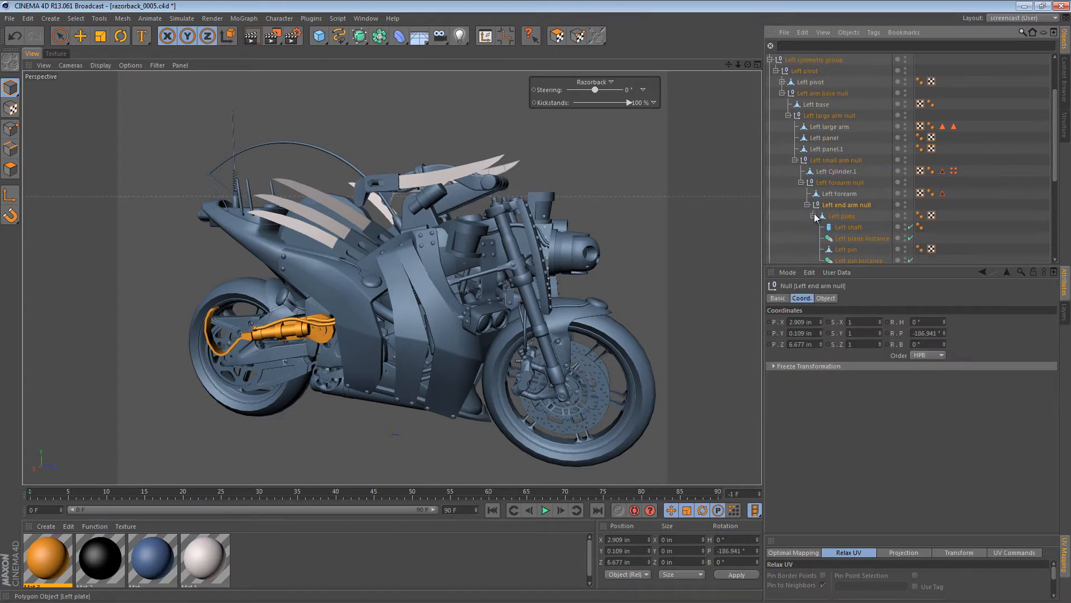
{"action": "left_click", "coordinate": [814, 216]}
{"action": "scroll", "coordinate": [855, 216], "scroll_direction": "down", "scroll_amount": 3}
Select the Left blade Instance and examine it up close at the end of the left arm
{"action": "left_click", "coordinate": [847, 193]}
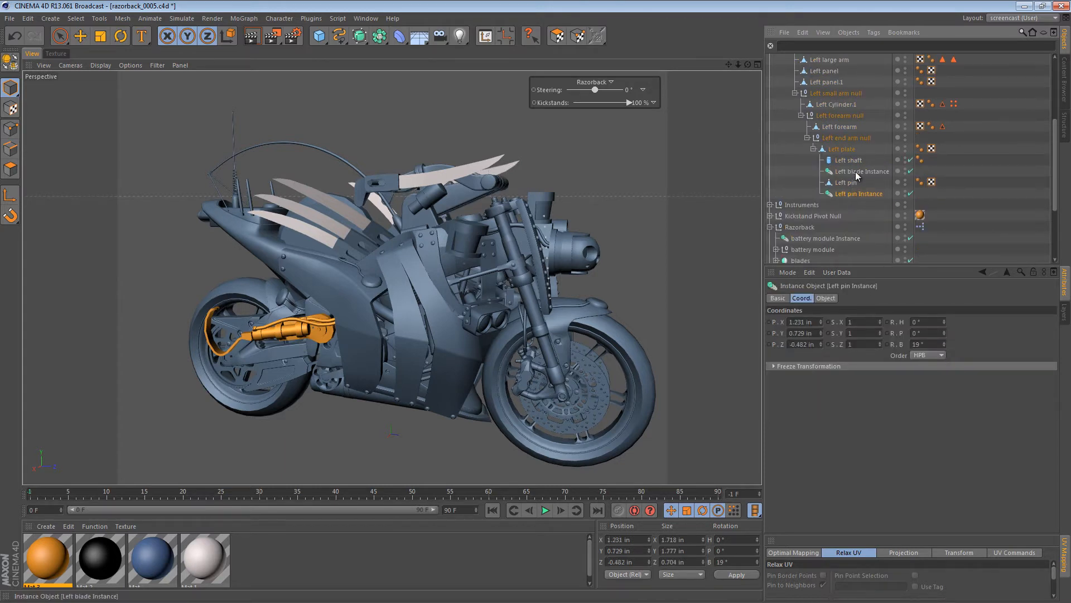
{"action": "left_click", "coordinate": [855, 172]}
{"action": "left_click_drag", "start_coordinate": [462, 178], "coordinate": [609, 278], "text": "alt"}
{"action": "right_click_drag", "start_coordinate": [407, 189], "coordinate": [467, 183], "text": "alt"}
{"action": "left_click_drag", "start_coordinate": [466, 183], "coordinate": [608, 242], "text": "alt"}
{"action": "middle_click_drag", "start_coordinate": [608, 243], "coordinate": [540, 195], "text": "alt"}
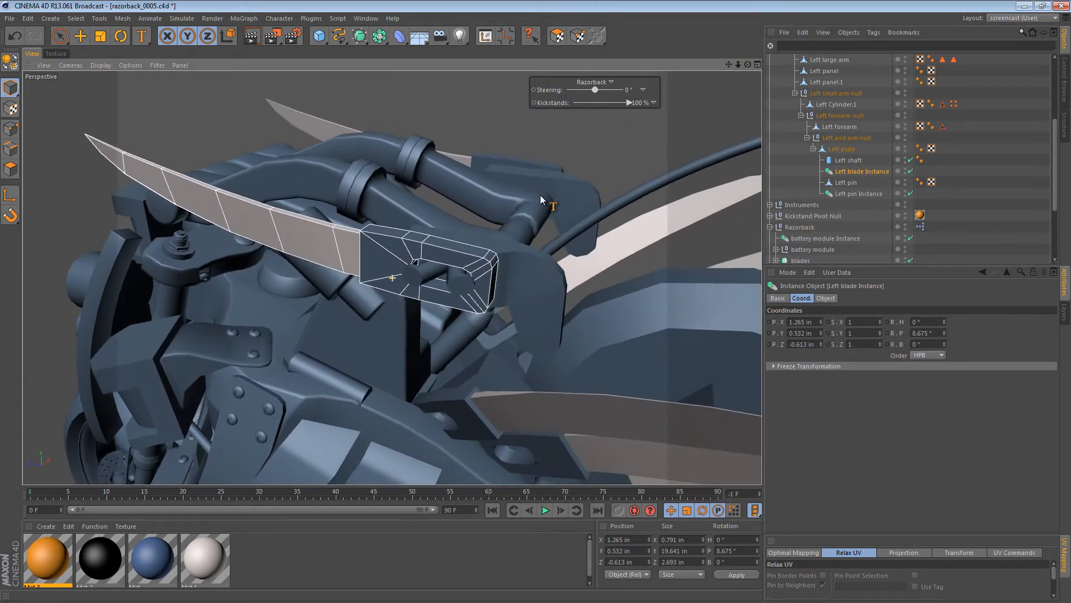
Inspect the Left pin Instance's reference object and jump to the pin it points to
{"action": "key", "text": "e"}
{"action": "left_click", "coordinate": [457, 279]}
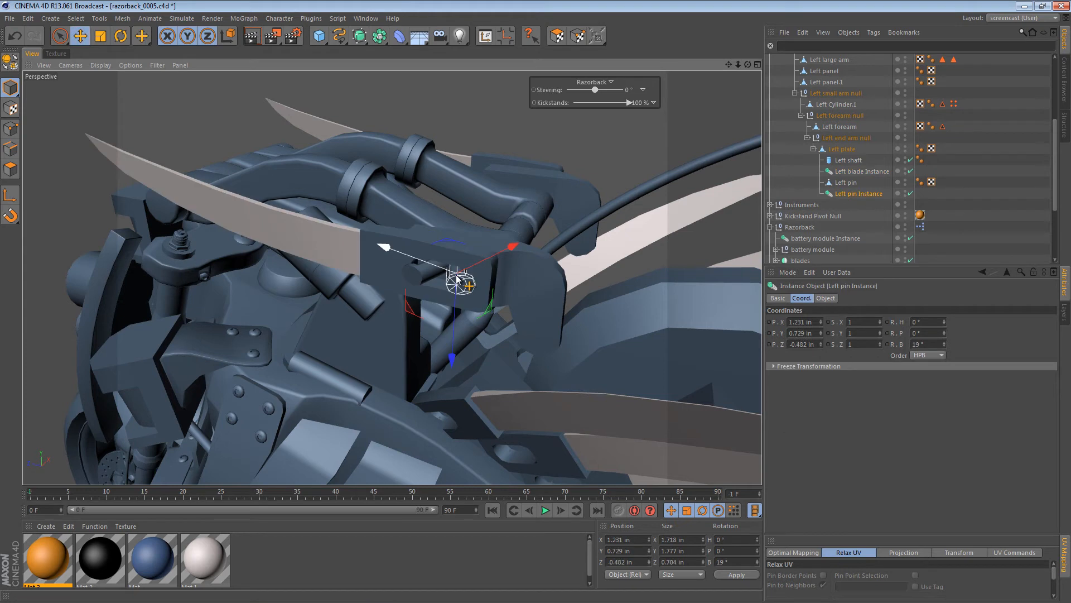
{"action": "left_click", "coordinate": [852, 184]}
{"action": "left_click", "coordinate": [851, 195]}
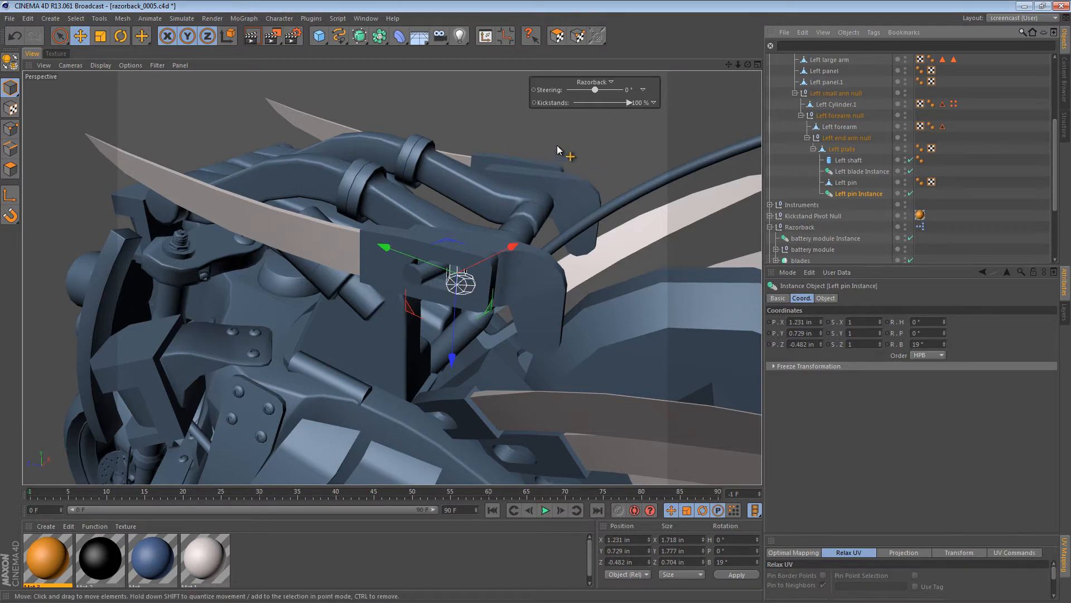
{"action": "left_click", "coordinate": [824, 298]}
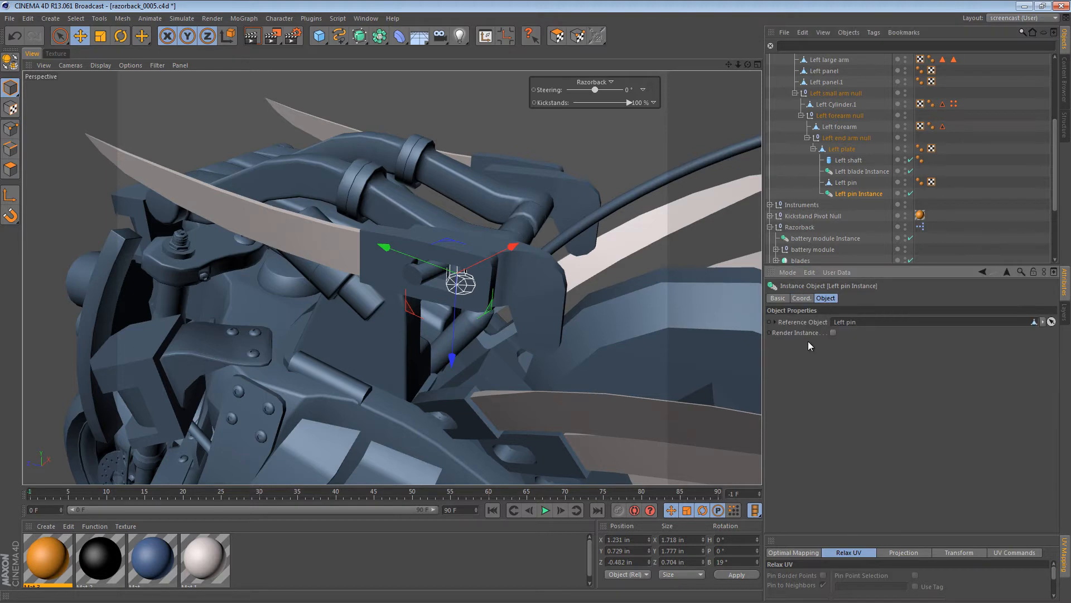
{"action": "left_click", "coordinate": [1052, 323]}
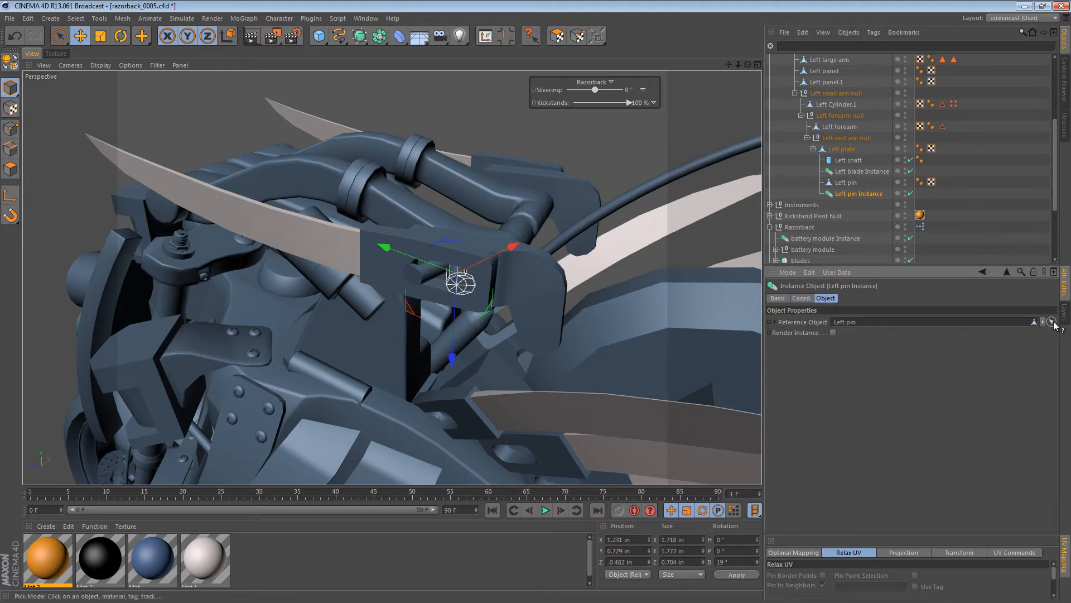
{"action": "key", "text": "Escape"}
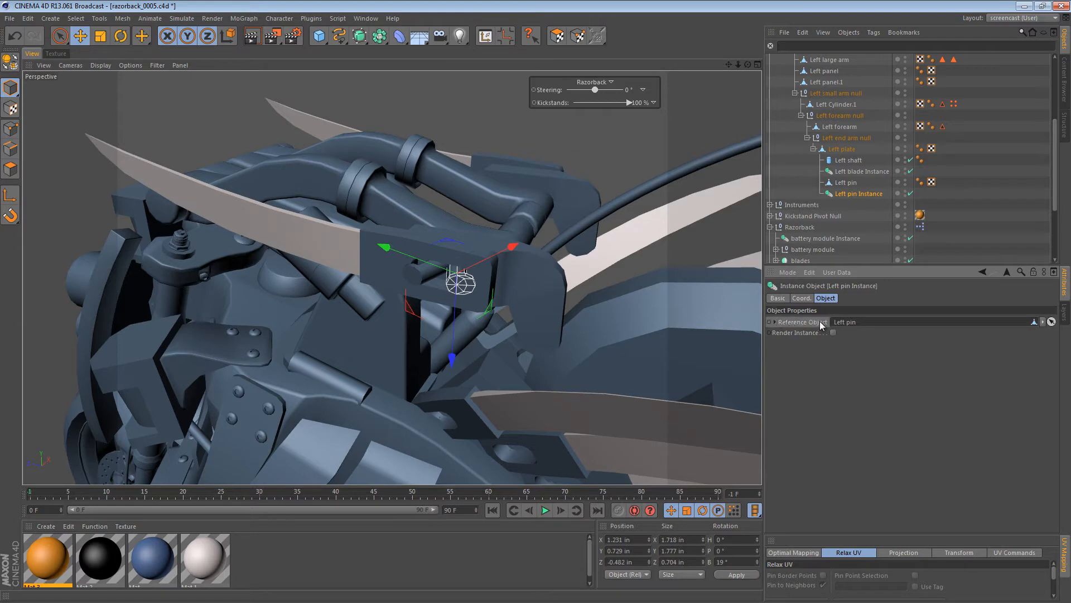
{"action": "double_click", "coordinate": [855, 322]}
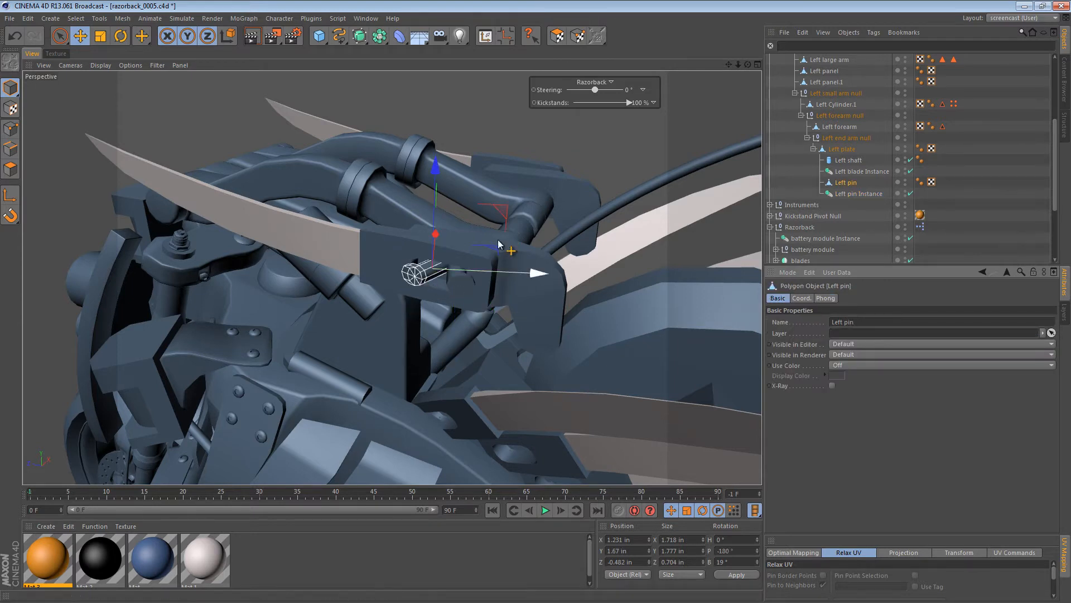
Check the Left blade Instance's reference object and examine the blades on the whole motorcycle from several sides
{"action": "left_click", "coordinate": [850, 171]}
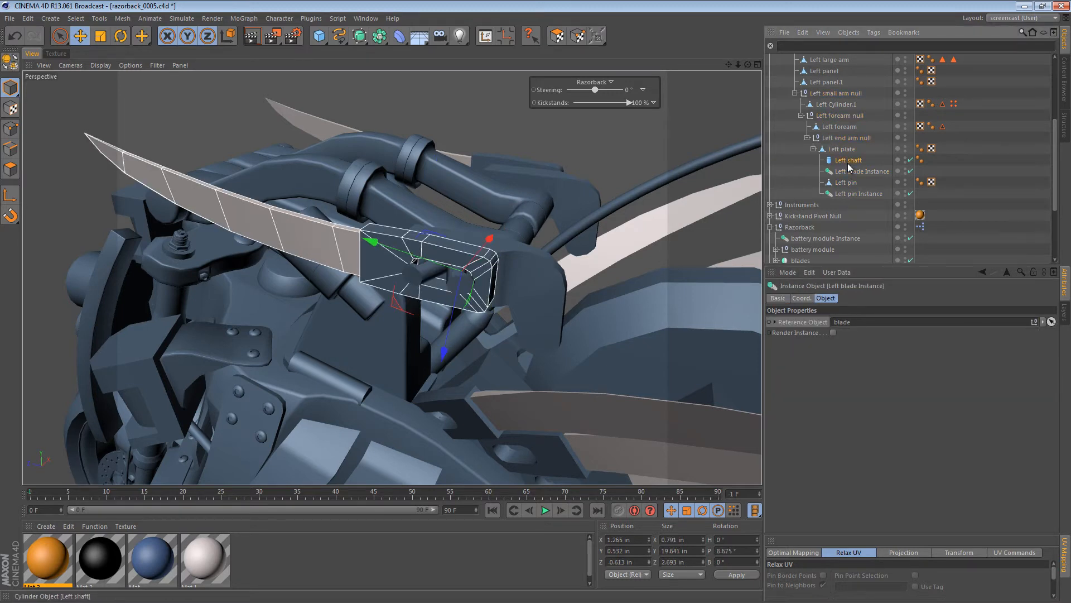
{"action": "left_click", "coordinate": [845, 174]}
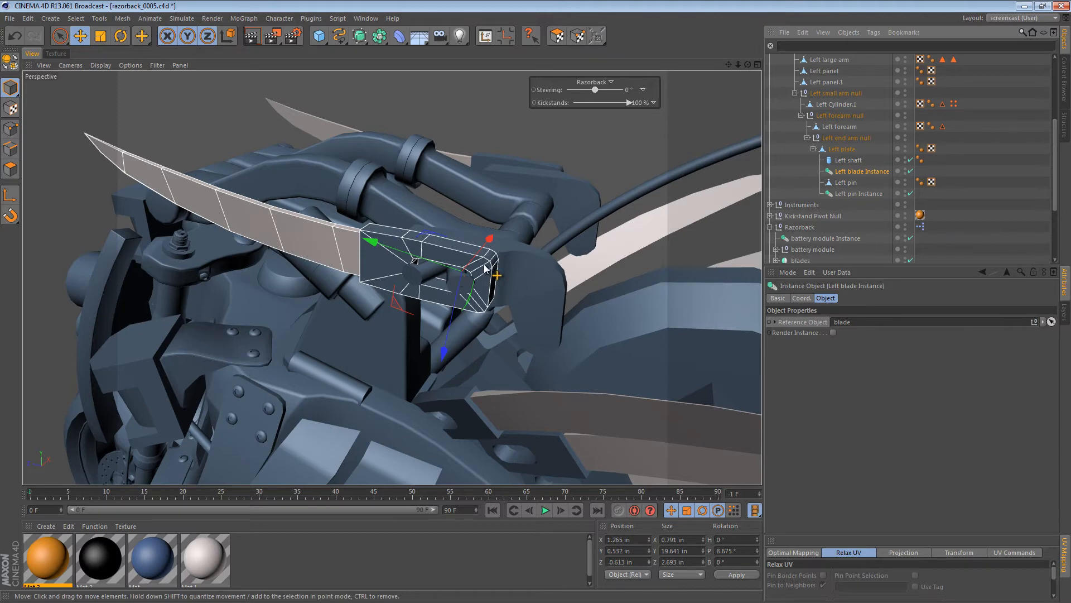
{"action": "left_click_drag", "start_coordinate": [484, 269], "coordinate": [153, 231], "text": "alt"}
{"action": "left_click_drag", "start_coordinate": [335, 238], "coordinate": [536, 305], "text": "alt"}
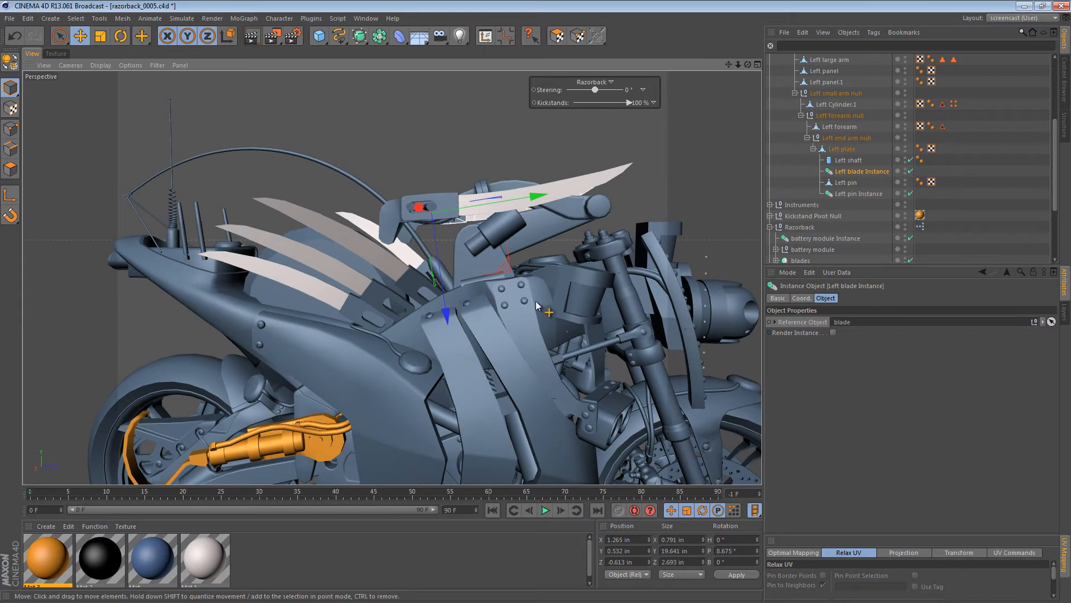
{"action": "right_click_drag", "start_coordinate": [536, 306], "coordinate": [490, 307], "text": "alt"}
{"action": "middle_click_drag", "start_coordinate": [492, 308], "coordinate": [413, 249], "text": "alt"}
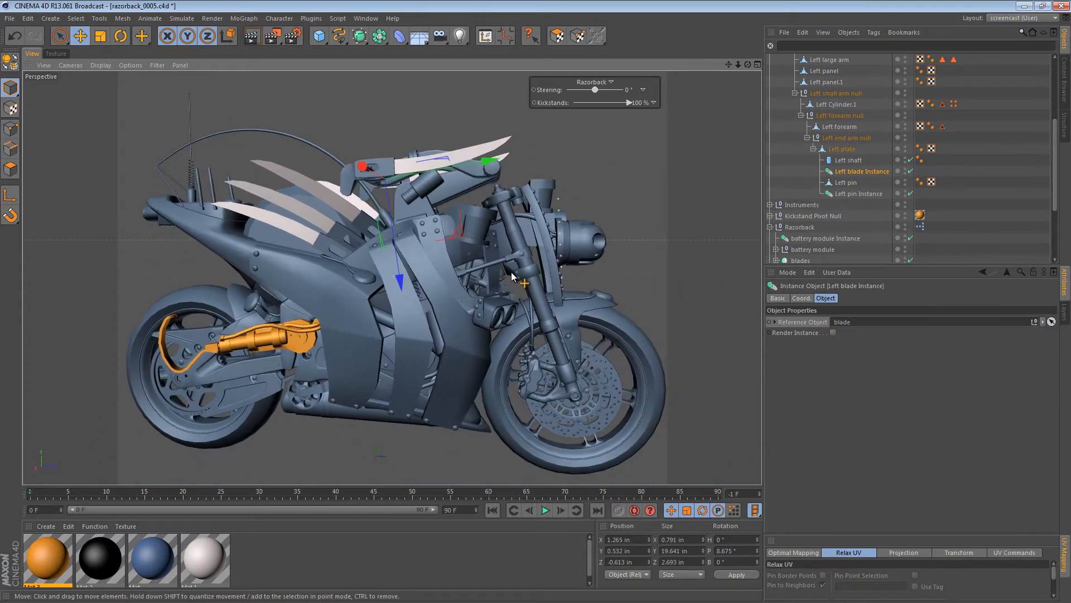
{"action": "left_click_drag", "start_coordinate": [511, 272], "coordinate": [439, 280], "text": "alt"}
{"action": "middle_click_drag", "start_coordinate": [505, 282], "coordinate": [472, 275], "text": "alt"}
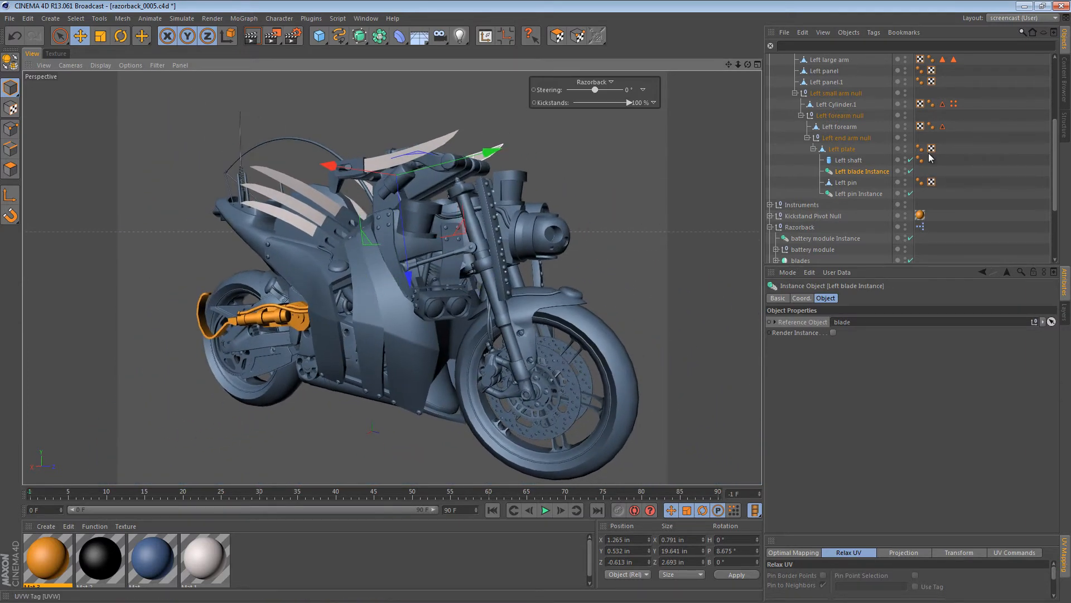
Collapse the Left arm hierarchy level by level up to the Left symmetry group
{"action": "left_click", "coordinate": [807, 137]}
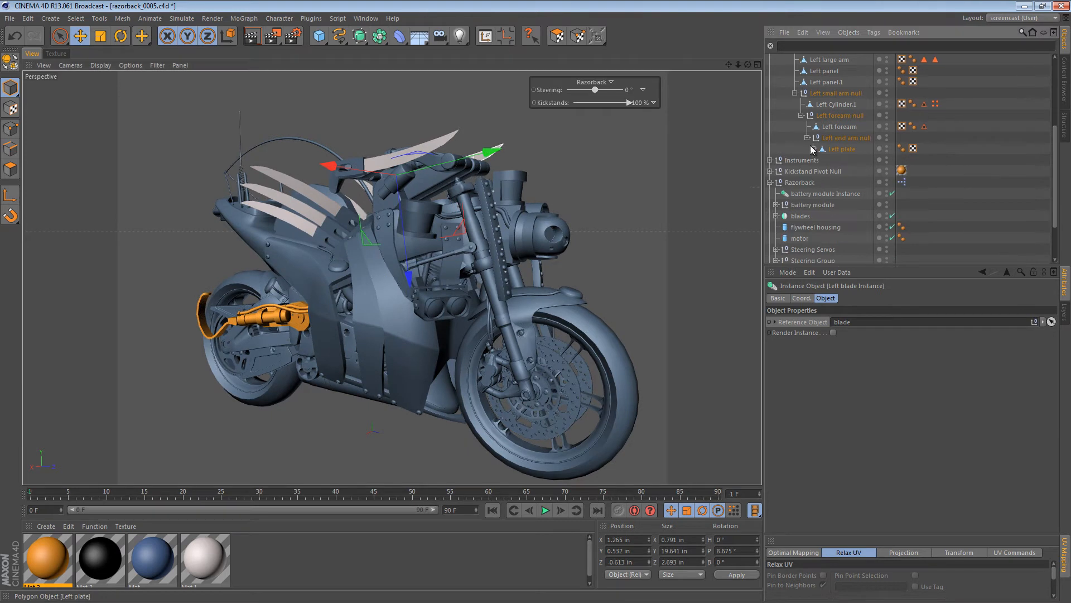
{"action": "left_click", "coordinate": [800, 116]}
{"action": "left_click", "coordinate": [795, 93]}
{"action": "scroll", "coordinate": [824, 148], "scroll_direction": "up", "scroll_amount": 4}
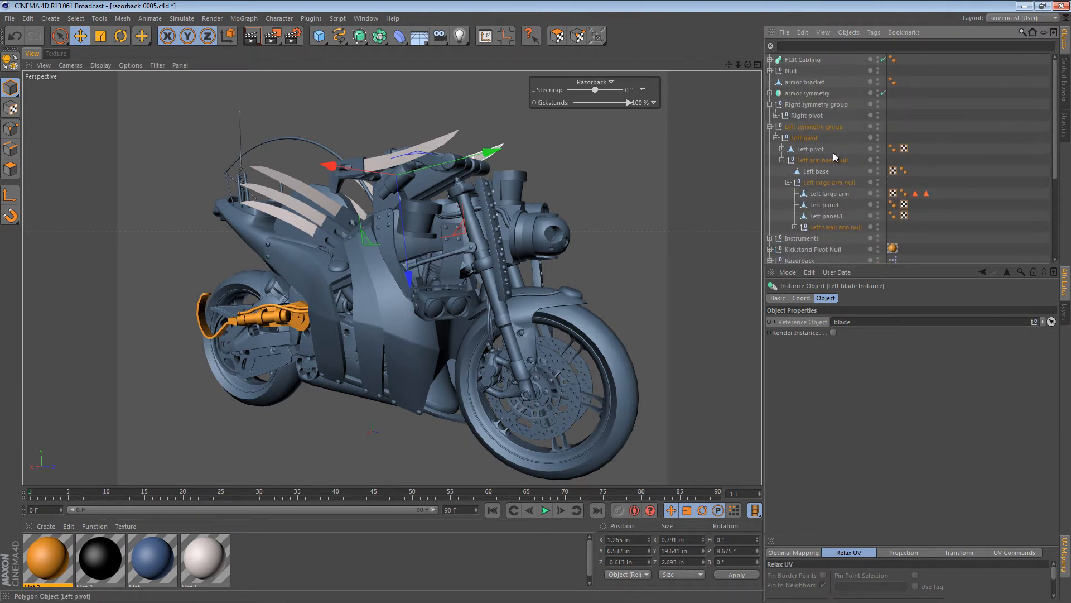
{"action": "left_click", "coordinate": [788, 182]}
{"action": "left_click", "coordinate": [799, 162]}
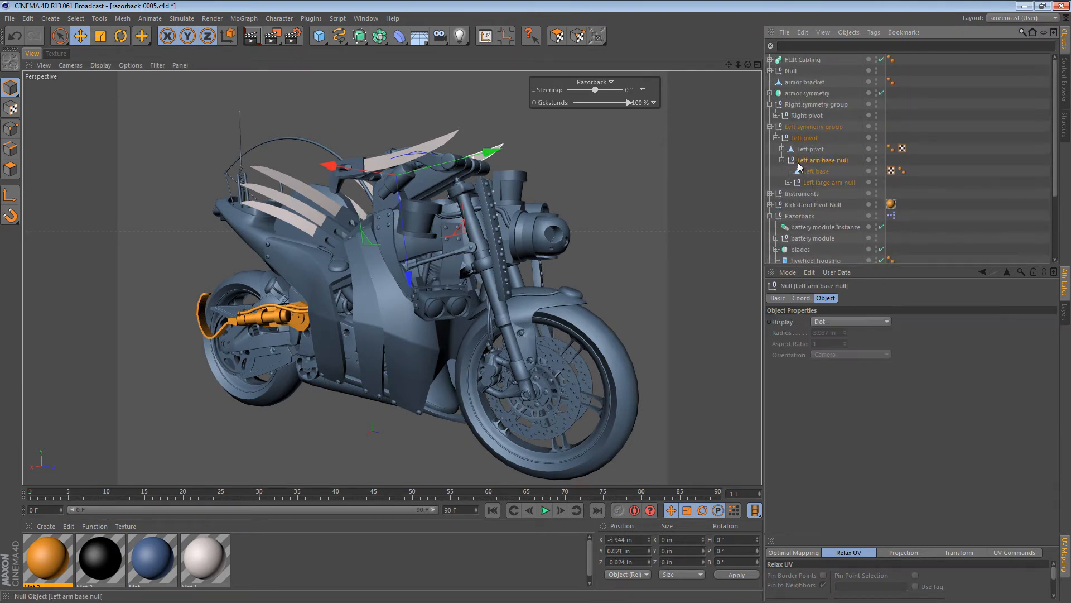
{"action": "left_click", "coordinate": [782, 159]}
{"action": "left_click", "coordinate": [776, 137]}
{"action": "left_click", "coordinate": [770, 126]}
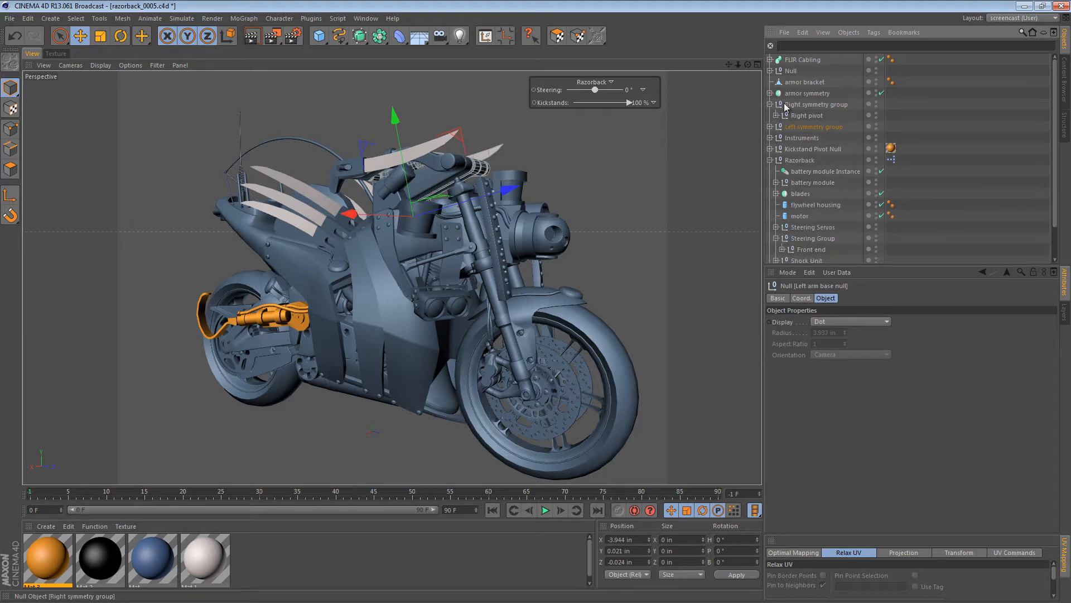
Compare the Right symmetry group with the Left pivot null and examine the folded arms up close
{"action": "left_click", "coordinate": [785, 104]}
{"action": "left_click", "coordinate": [770, 127]}
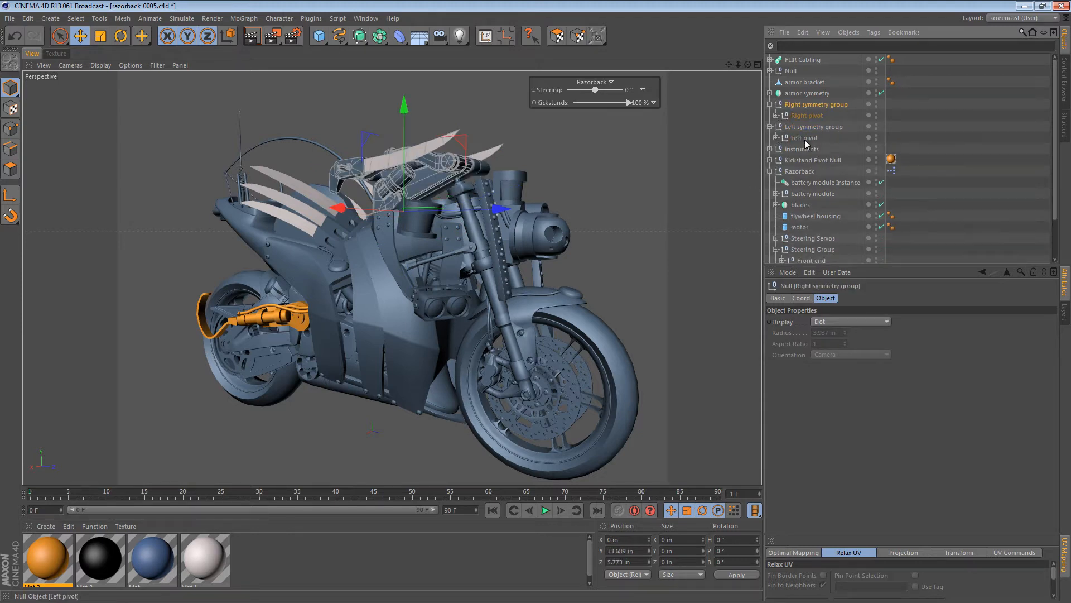
{"action": "left_click", "coordinate": [805, 139]}
{"action": "left_click_drag", "start_coordinate": [445, 167], "coordinate": [472, 198], "text": "alt"}
{"action": "middle_click_drag", "start_coordinate": [446, 131], "coordinate": [433, 218], "text": "alt"}
{"action": "right_click_drag", "start_coordinate": [433, 218], "coordinate": [498, 221], "text": "alt"}
{"action": "left_click_drag", "start_coordinate": [498, 220], "coordinate": [485, 183], "text": "alt"}
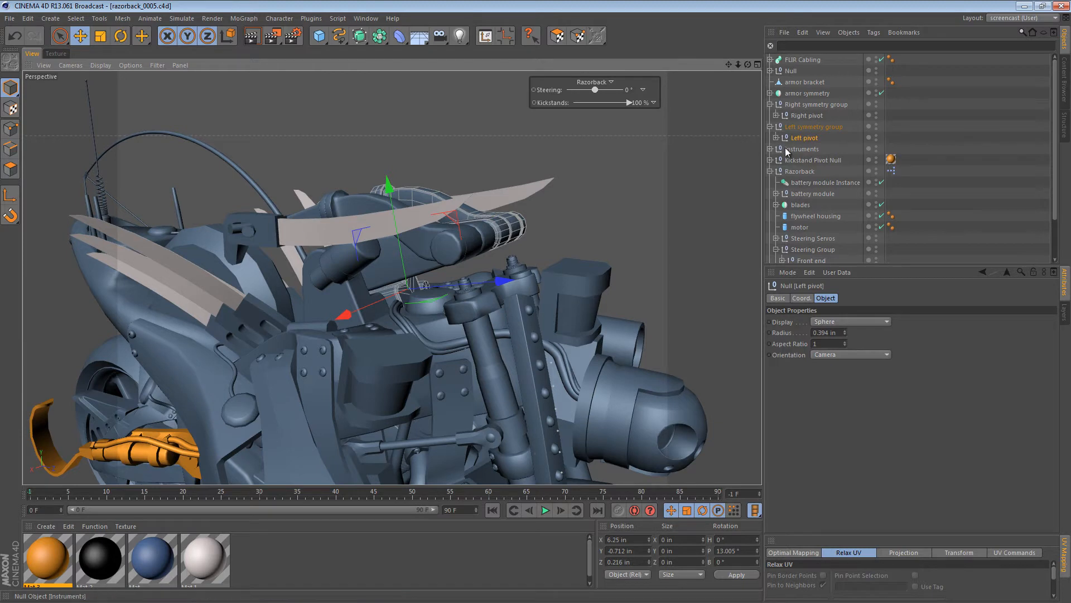
Expand the Right pivot null and check the Right arm base and Right large arm nulls' positions on the folded arm
{"action": "left_click", "coordinate": [804, 116]}
{"action": "left_click", "coordinate": [776, 115]}
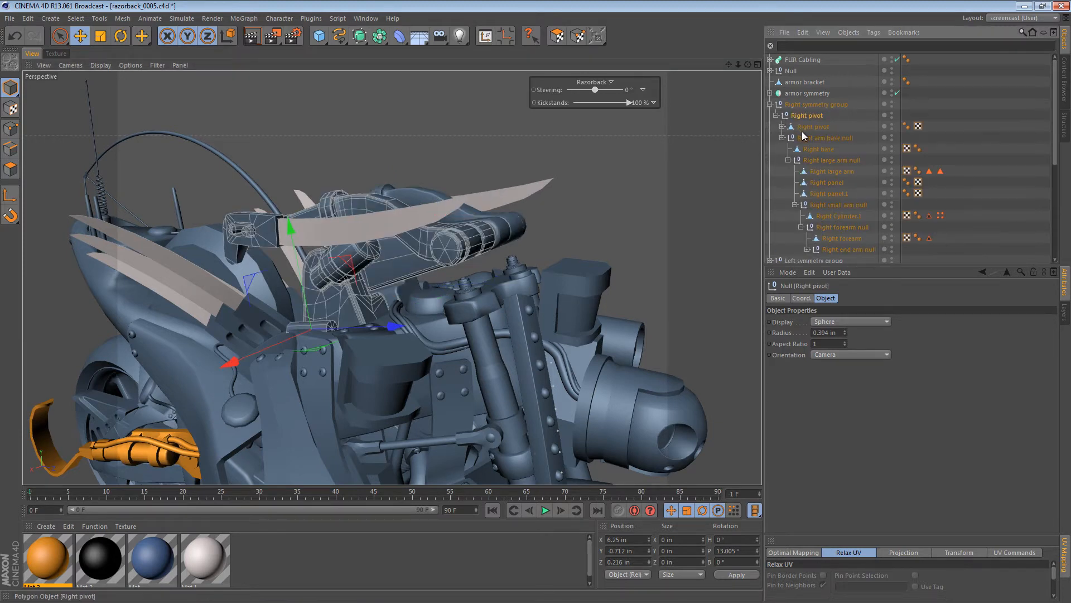
{"action": "left_click", "coordinate": [805, 138]}
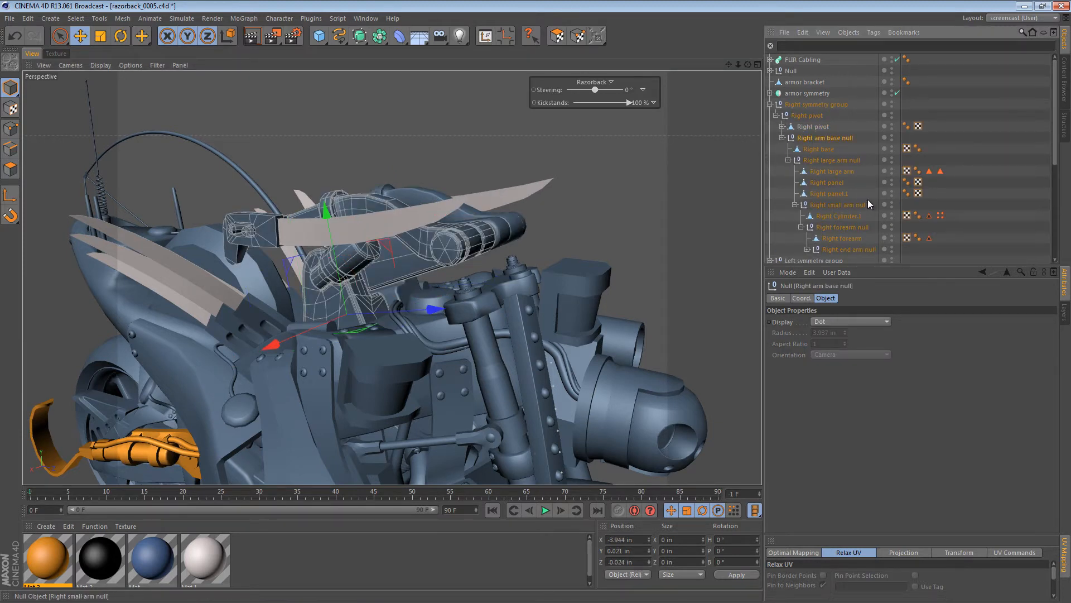
{"action": "left_click", "coordinate": [818, 161]}
{"action": "middle_click_drag", "start_coordinate": [383, 250], "coordinate": [419, 194], "text": "alt"}
{"action": "left_click_drag", "start_coordinate": [419, 194], "coordinate": [432, 218], "text": "alt"}
{"action": "left_click", "coordinate": [799, 130]}
Rotate the Right pivot null to a bank of about 136.4° so the right arm swings out from the motorcycle
{"action": "left_click", "coordinate": [806, 115]}
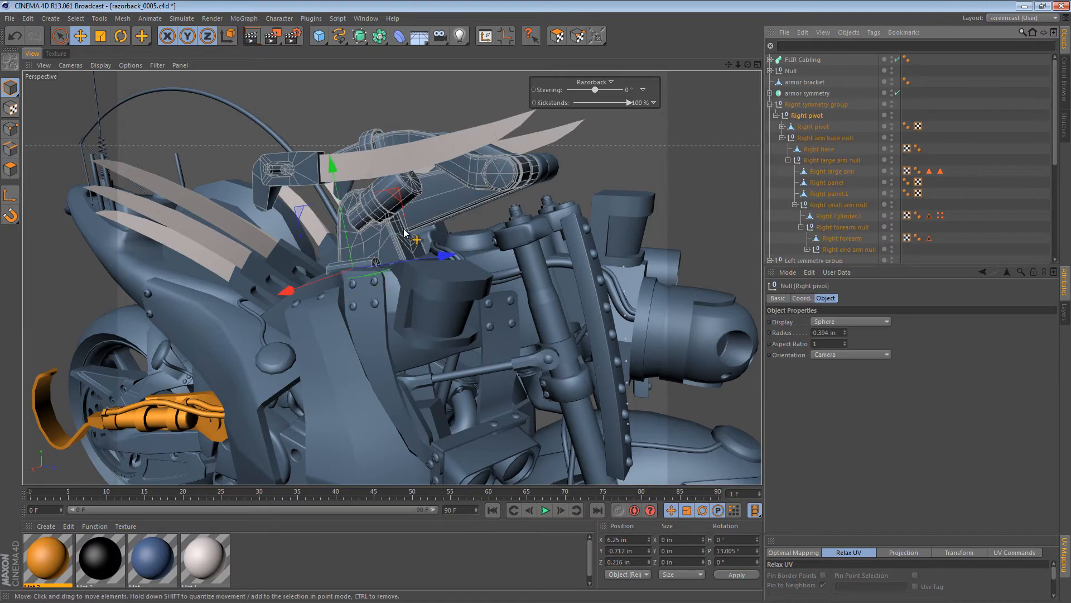
{"action": "key", "text": "r"}
{"action": "left_click_drag", "start_coordinate": [325, 223], "coordinate": [350, 362]}
{"action": "left_click_drag", "start_coordinate": [379, 311], "coordinate": [641, 254], "text": "alt"}
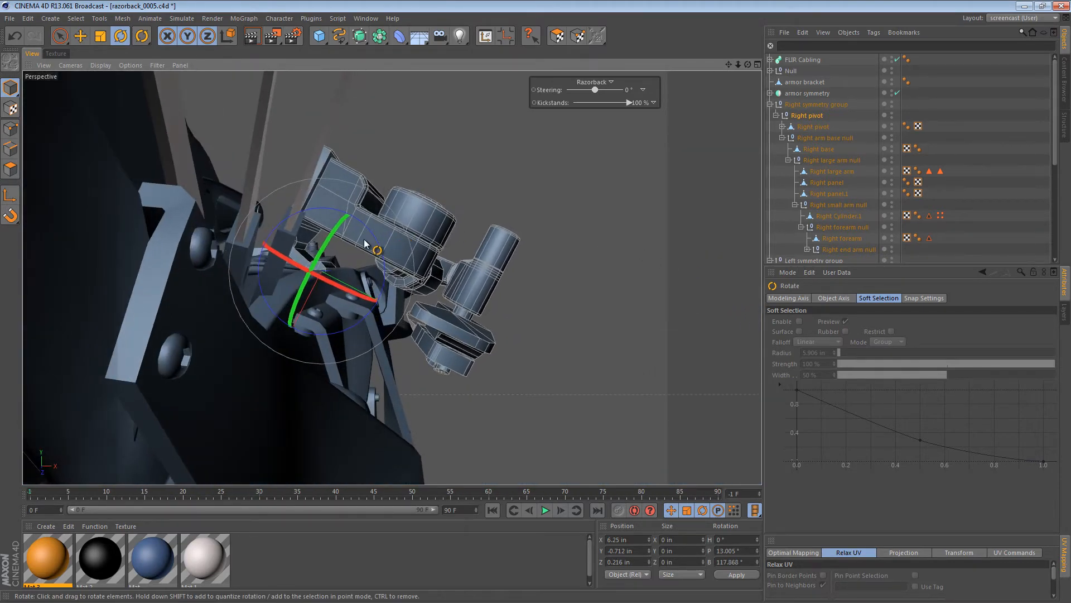
{"action": "left_click_drag", "start_coordinate": [365, 244], "coordinate": [100, 341]}
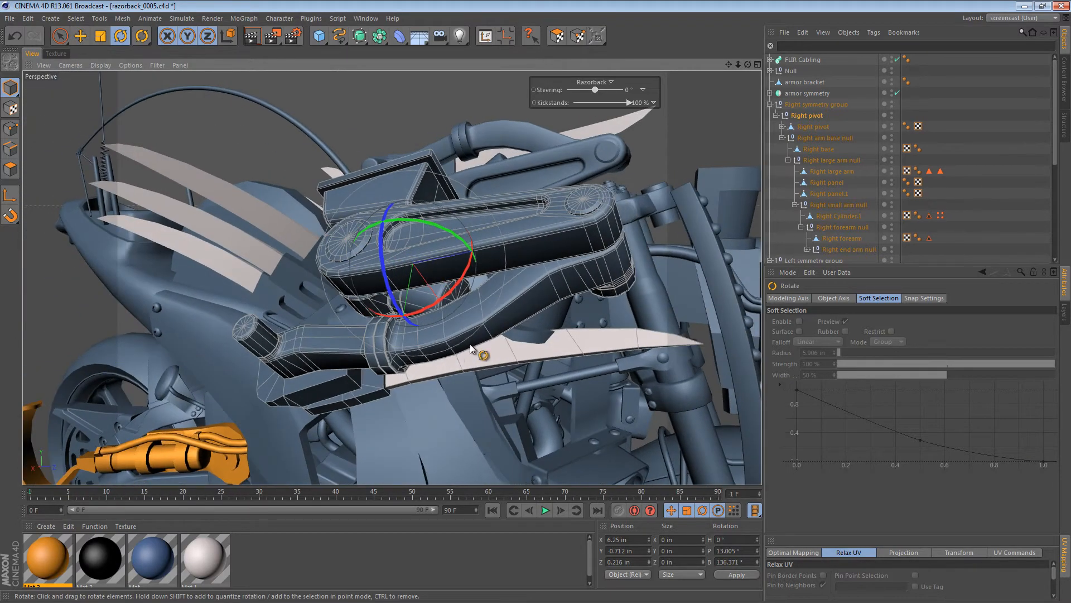
{"action": "left_click_drag", "start_coordinate": [470, 348], "coordinate": [577, 313], "text": "alt"}
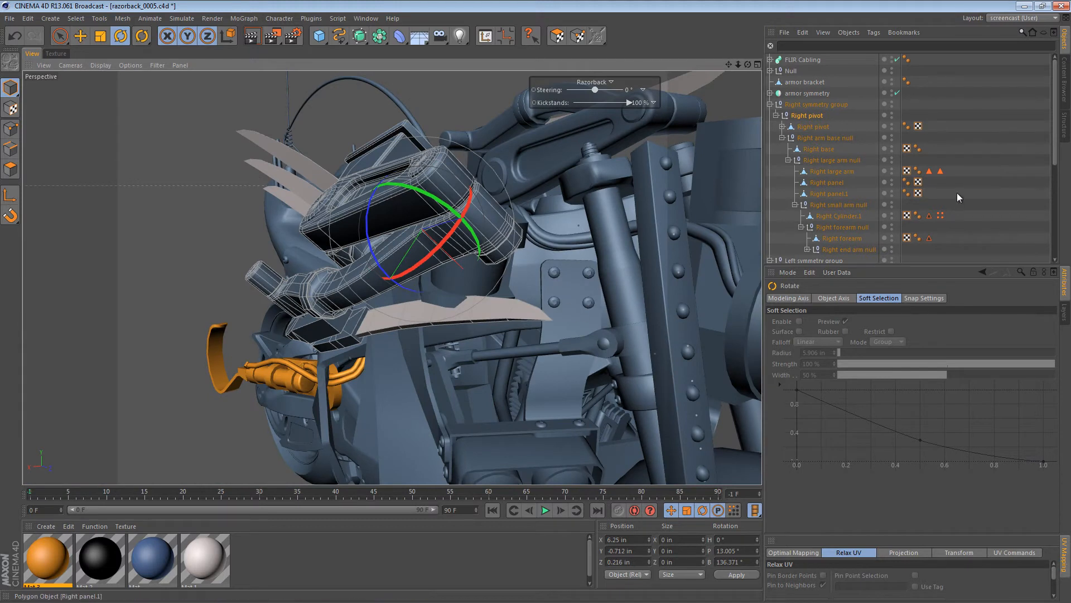
Rotate the Right large arm null so the upper arm slopes down toward the front wheel, undoing the unwanted rotation
{"action": "left_click", "coordinate": [820, 139]}
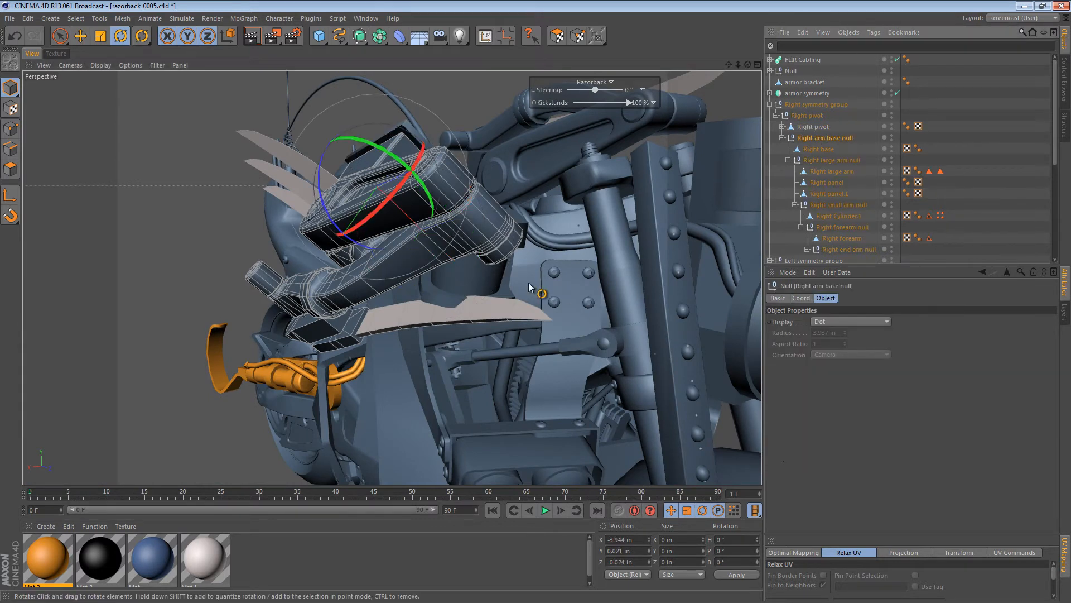
{"action": "left_click", "coordinate": [830, 161]}
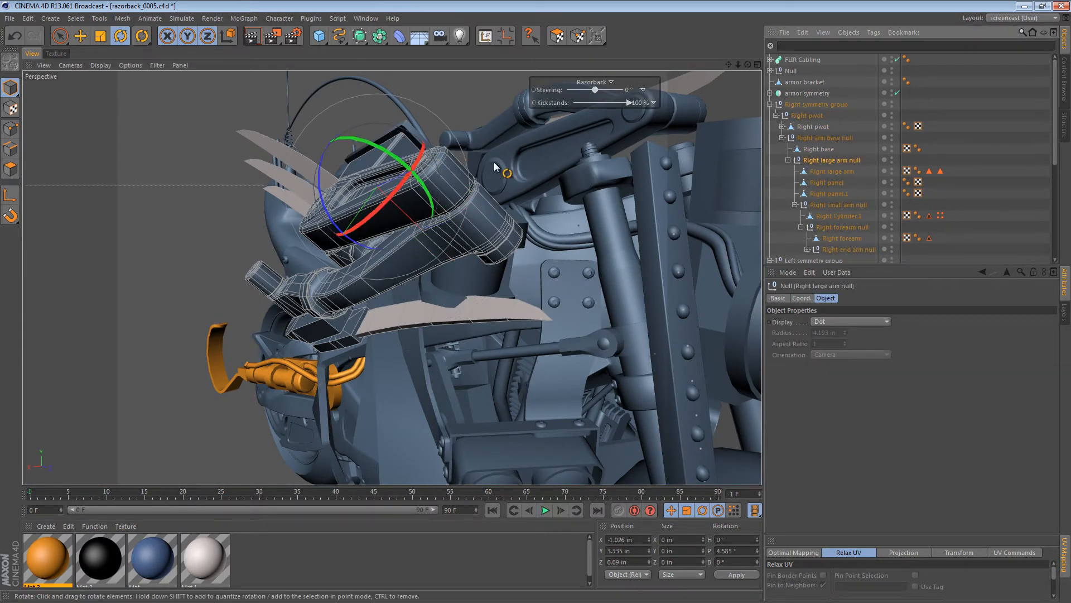
{"action": "left_click_drag", "start_coordinate": [378, 184], "coordinate": [608, 251]}
{"action": "key", "text": "ctrl+z"}
Rotate the Right small arm null to a pitch of about 133.6° and the Right forearm null to a bank of about 42°
{"action": "left_click", "coordinate": [828, 205]}
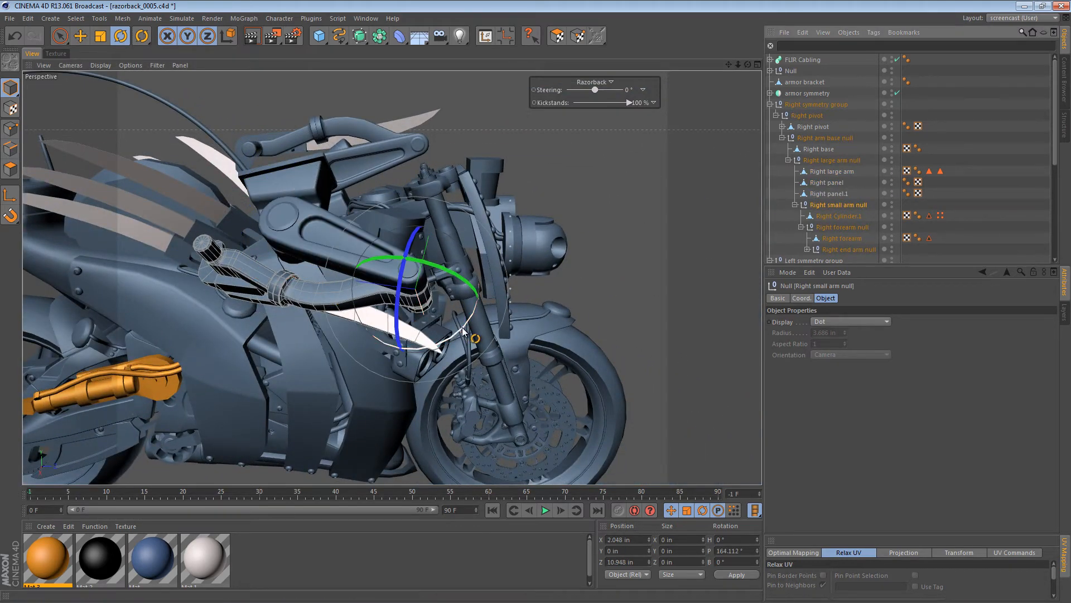
{"action": "left_click_drag", "start_coordinate": [453, 332], "coordinate": [412, 337]}
{"action": "middle_click_drag", "start_coordinate": [411, 337], "coordinate": [448, 247], "text": "alt"}
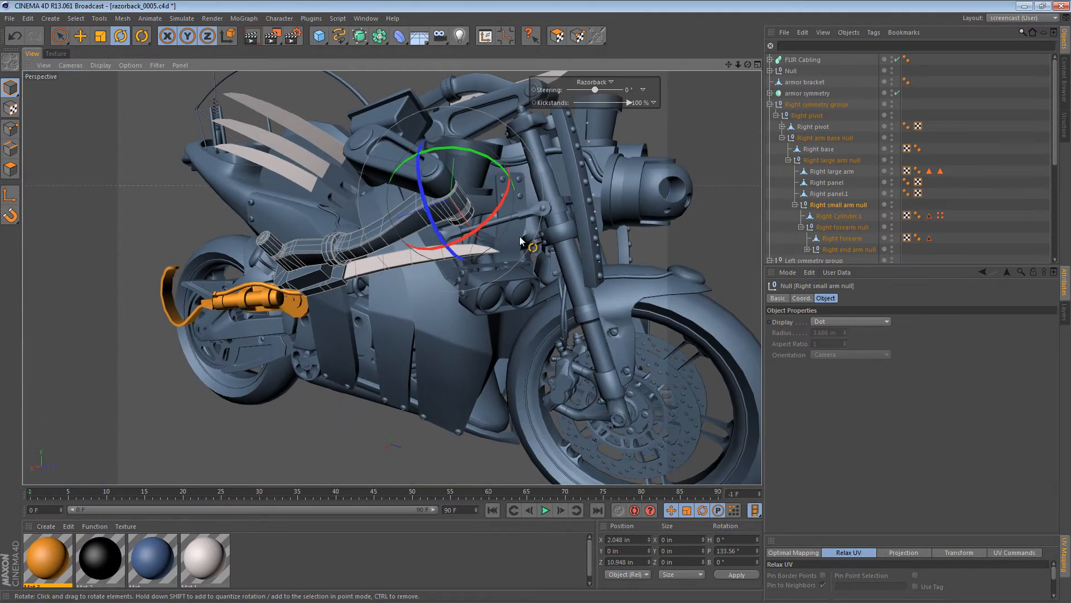
{"action": "left_click", "coordinate": [838, 226]}
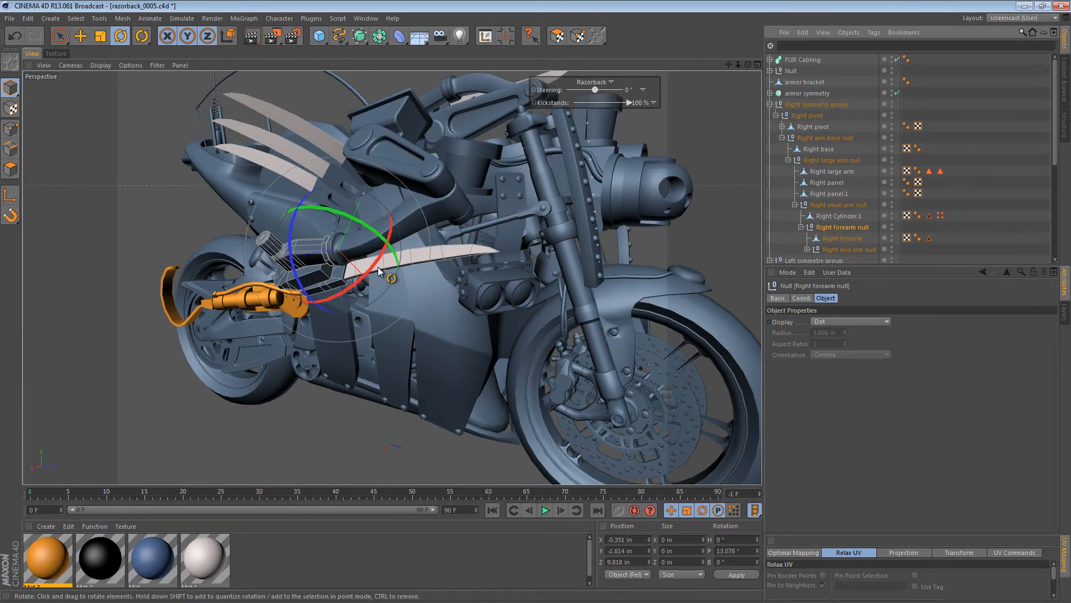
{"action": "left_click_drag", "start_coordinate": [290, 240], "coordinate": [297, 179]}
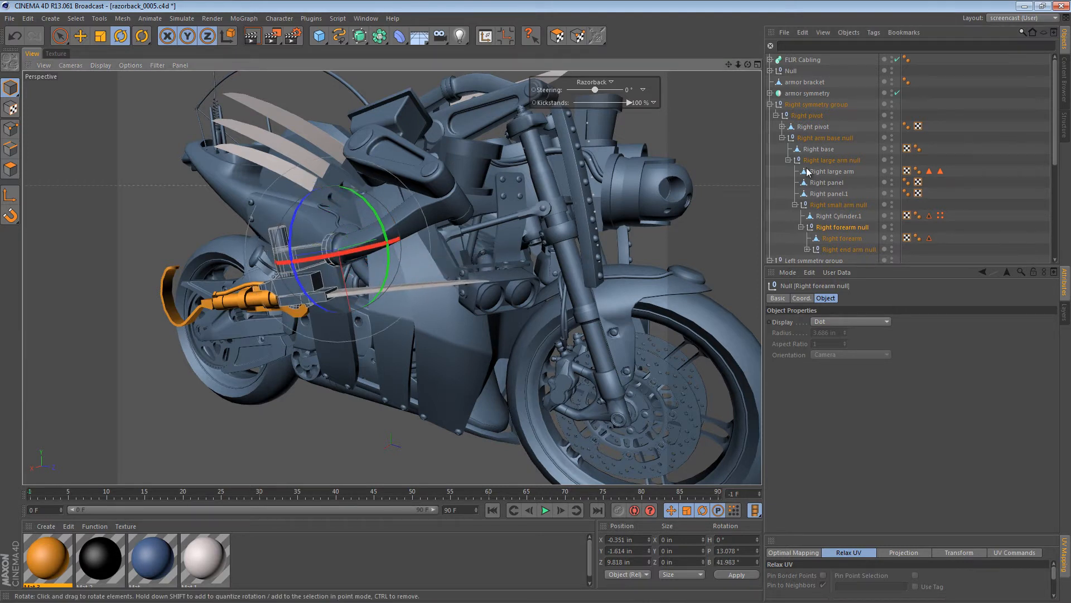
Rotate the Right end arm null to re-aim the blade, and review the right arm's pose on the whole motorcycle
{"action": "left_click", "coordinate": [845, 248]}
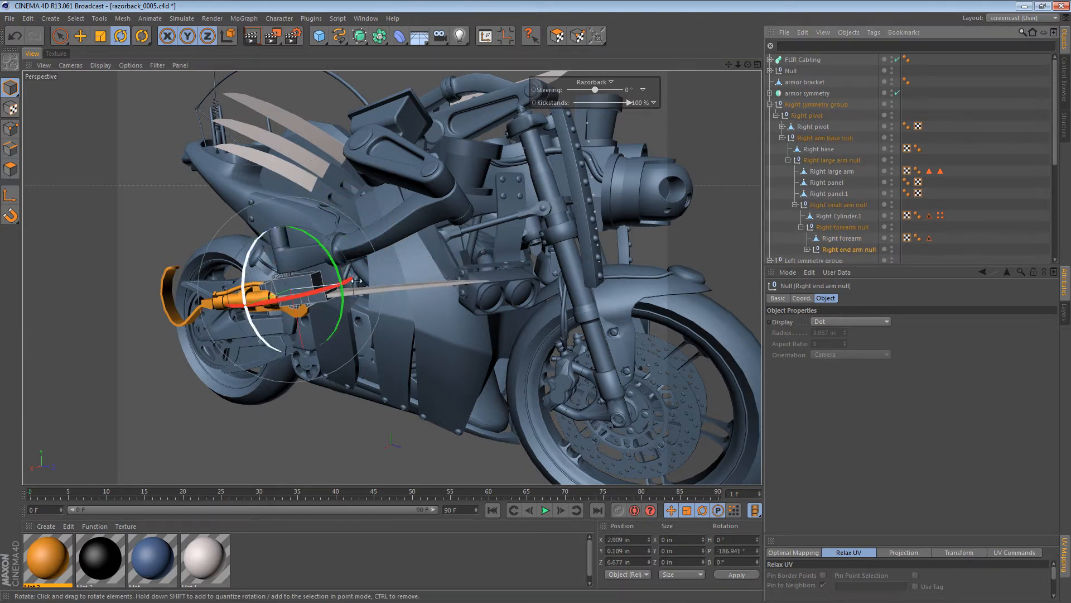
{"action": "left_click_drag", "start_coordinate": [316, 290], "coordinate": [525, 214]}
{"action": "right_click_drag", "start_coordinate": [525, 210], "coordinate": [418, 176], "text": "alt"}
{"action": "left_click_drag", "start_coordinate": [409, 172], "coordinate": [406, 151], "text": "alt"}
{"action": "right_click_drag", "start_coordinate": [509, 216], "coordinate": [745, 203], "text": "alt"}
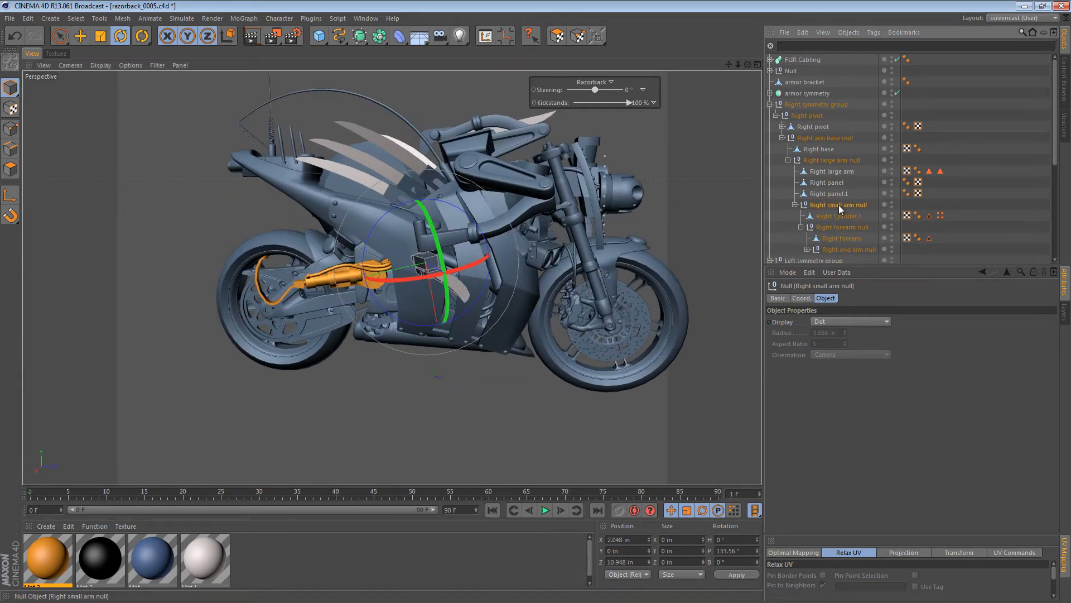
Rotate the Right small arm null further to adjust the lower arm's angle, and view it from behind
{"action": "left_click", "coordinate": [828, 227]}
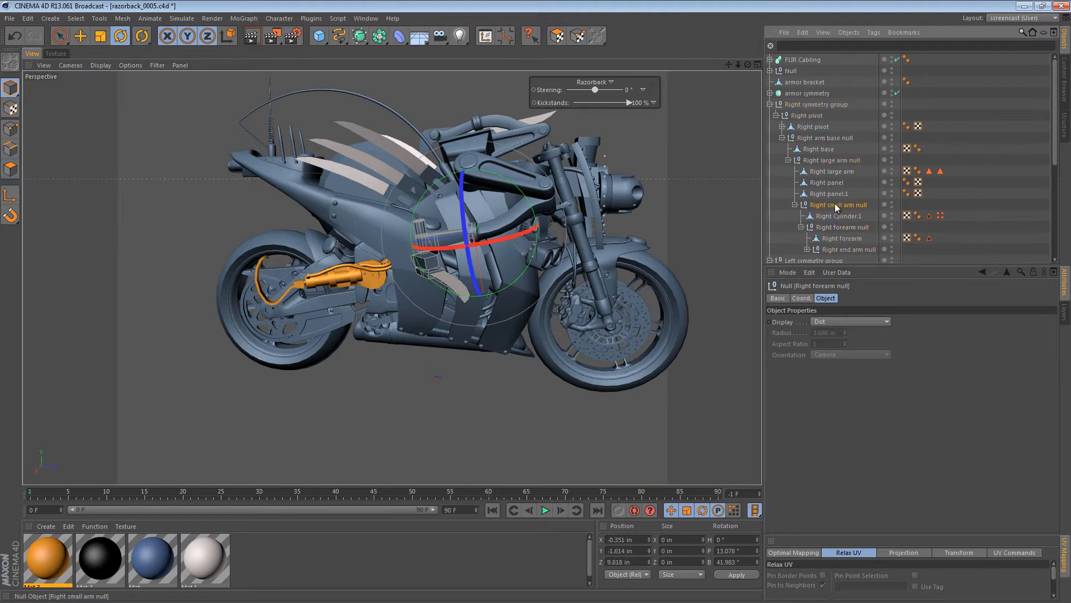
{"action": "left_click", "coordinate": [835, 205]}
{"action": "left_click_drag", "start_coordinate": [594, 229], "coordinate": [552, 241]}
{"action": "left_click_drag", "start_coordinate": [472, 208], "coordinate": [604, 216], "text": "alt"}
Rotate the Right forearm null to a bank of about 31° and review the right arm from the front
{"action": "left_click", "coordinate": [834, 228]}
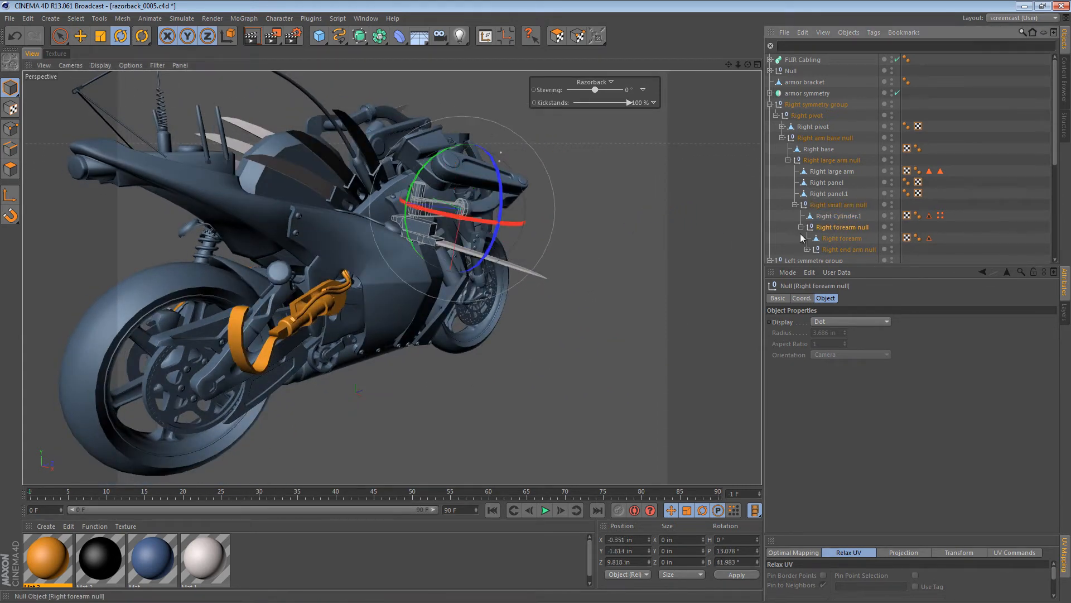
{"action": "mouse_move", "coordinate": [504, 207]}
{"action": "left_mouse_down"}
{"action": "mouse_move", "coordinate": [492, 236]}
{"action": "mouse_move", "coordinate": [497, 222]}
{"action": "left_mouse_up"}
{"action": "left_click_drag", "start_coordinate": [491, 253], "coordinate": [350, 225], "text": "alt"}
{"action": "right_click_drag", "start_coordinate": [348, 196], "coordinate": [447, 190], "text": "alt"}
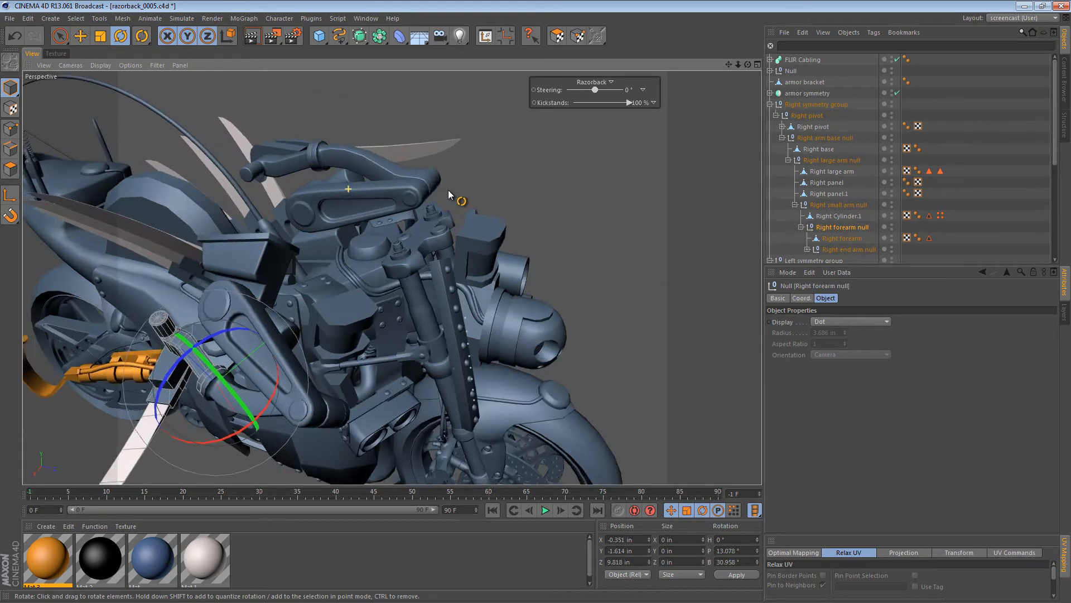
{"action": "mouse_move", "coordinate": [400, 186]}
{"action": "left_mouse_down", "text": "alt"}
{"action": "mouse_move", "coordinate": [143, 136]}
{"action": "mouse_move", "coordinate": [366, 138]}
{"action": "mouse_move", "coordinate": [369, 149]}
{"action": "mouse_move", "coordinate": [333, 178]}
{"action": "mouse_move", "coordinate": [732, 165]}
{"action": "mouse_move", "coordinate": [538, 324]}
{"action": "mouse_move", "coordinate": [391, 195]}
{"action": "left_mouse_up", "text": "alt"}
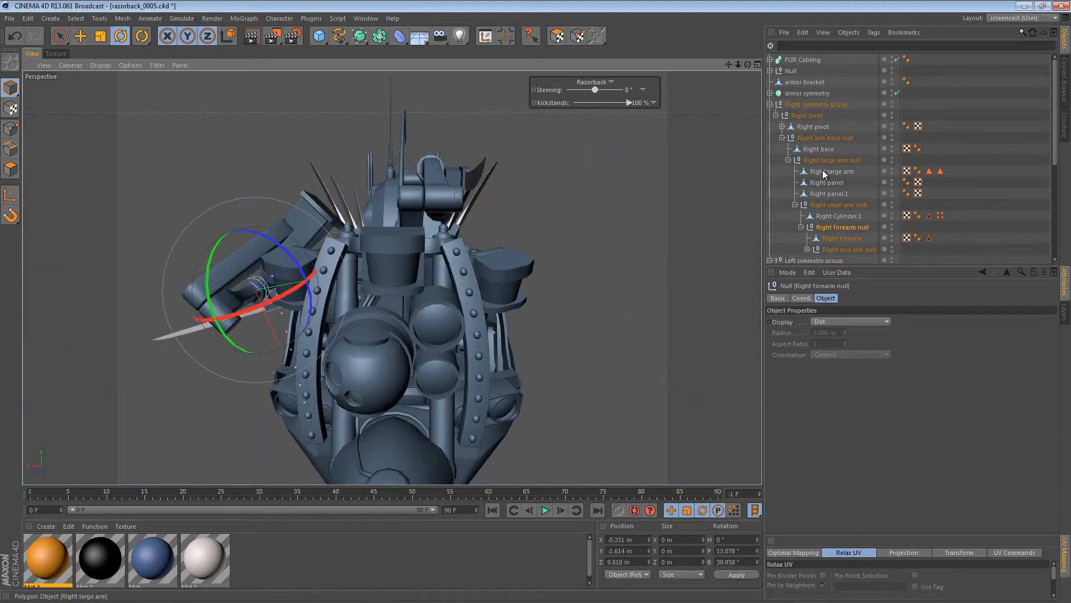
Collapse the Right arm base null and rotate the Left pivot null to a bank of -90°
{"action": "left_click", "coordinate": [782, 138]}
{"action": "left_click", "coordinate": [795, 105]}
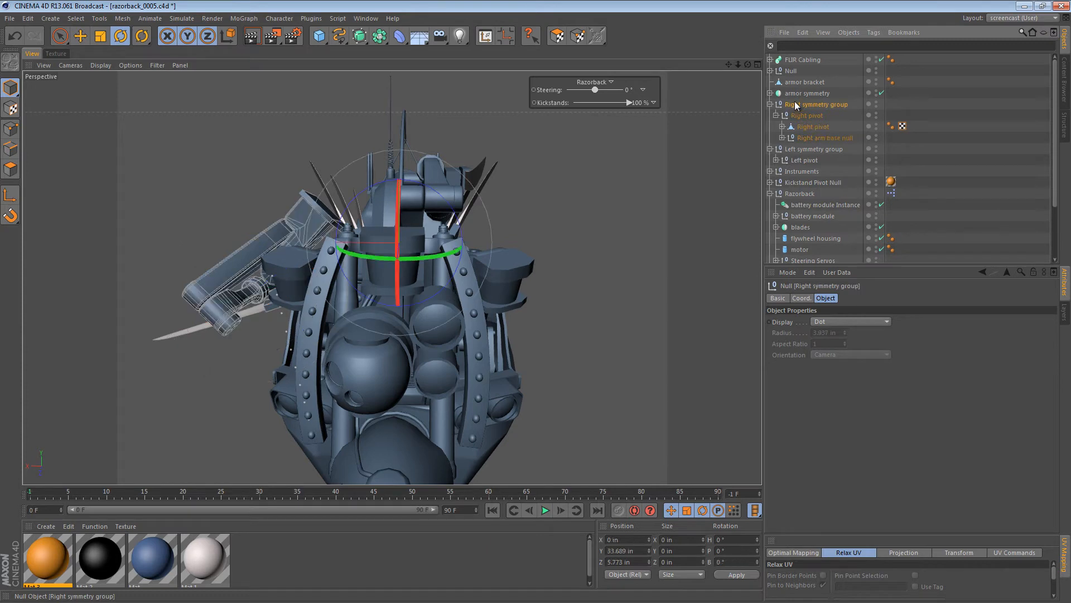
{"action": "left_click", "coordinate": [794, 149]}
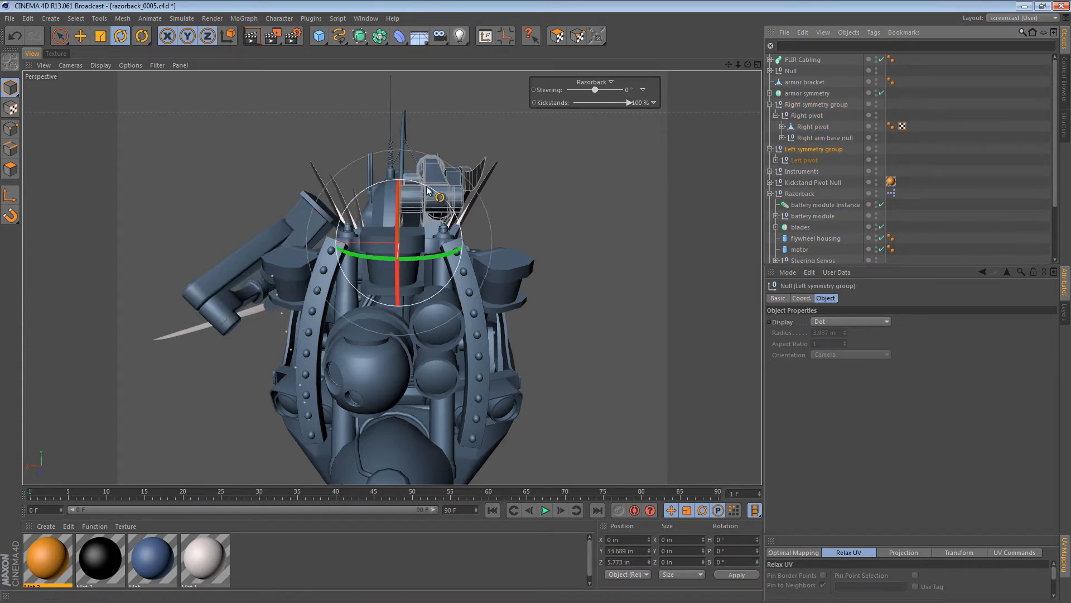
{"action": "left_click", "coordinate": [798, 159]}
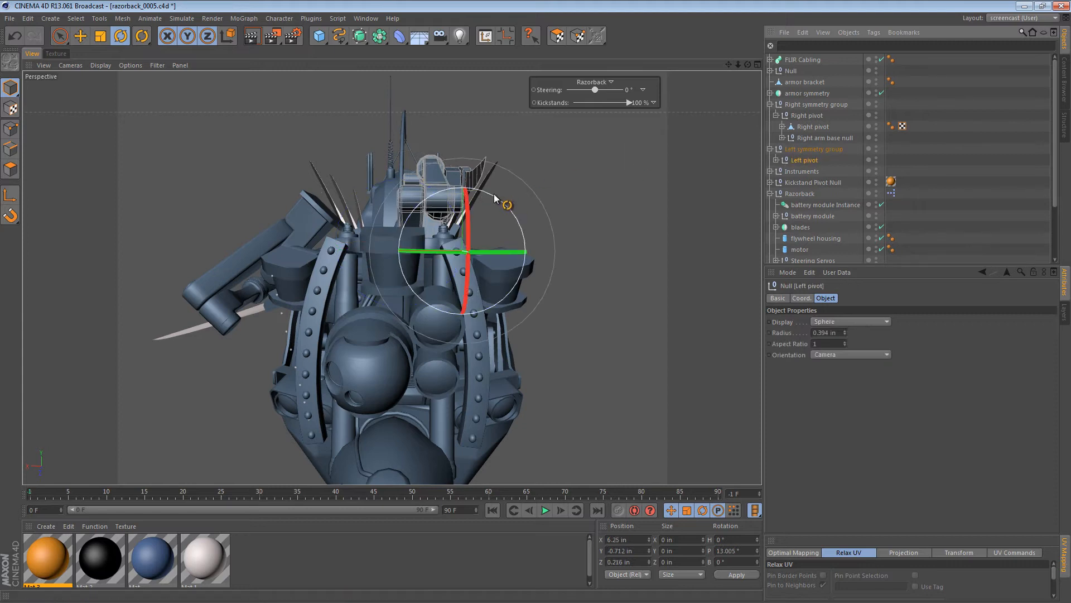
{"action": "left_click_drag", "start_coordinate": [493, 193], "coordinate": [537, 289]}
Expand the Left pivot and Left arm base nulls, and rotate the Left large arm null to a pitch of about 59.9°
{"action": "left_click", "coordinate": [776, 159]}
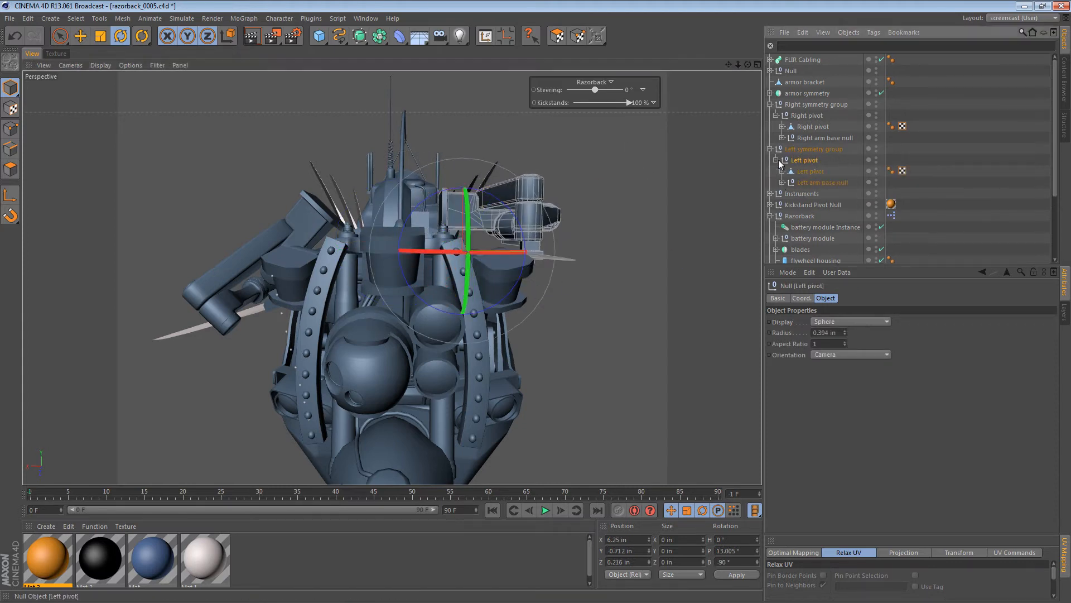
{"action": "left_click", "coordinate": [812, 177]}
{"action": "left_click_drag", "start_coordinate": [524, 247], "coordinate": [641, 287], "text": "alt"}
{"action": "left_click", "coordinate": [783, 182]}
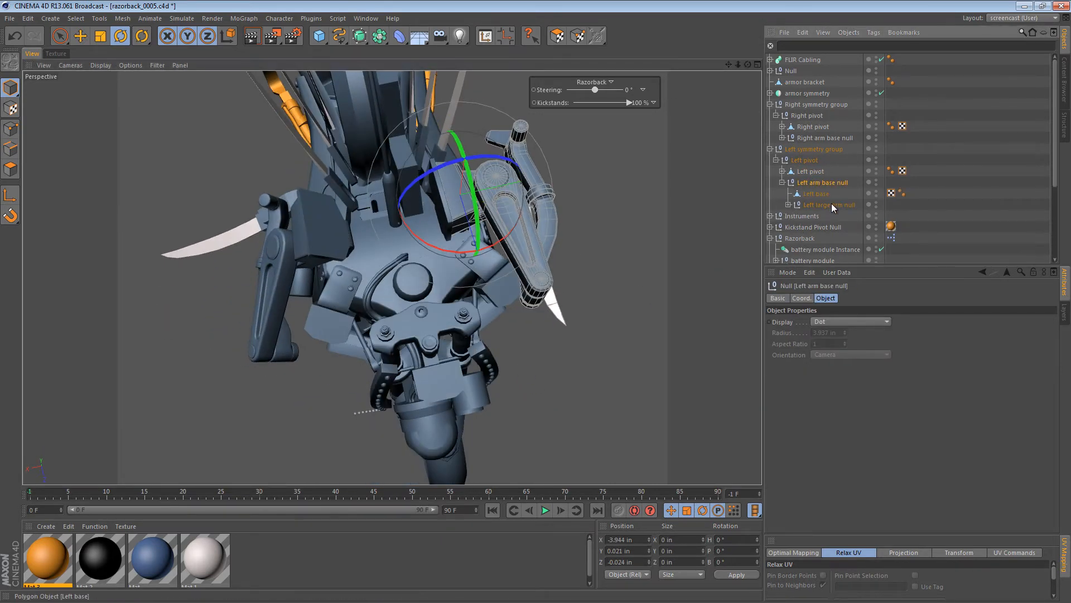
{"action": "left_click", "coordinate": [811, 205]}
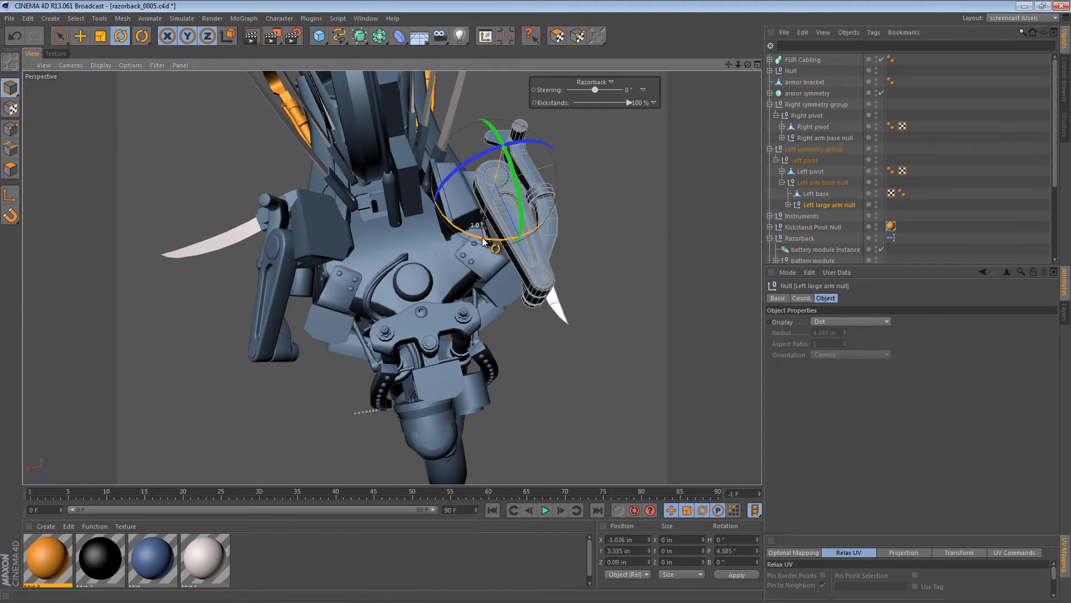
{"action": "left_click_drag", "start_coordinate": [478, 245], "coordinate": [533, 217]}
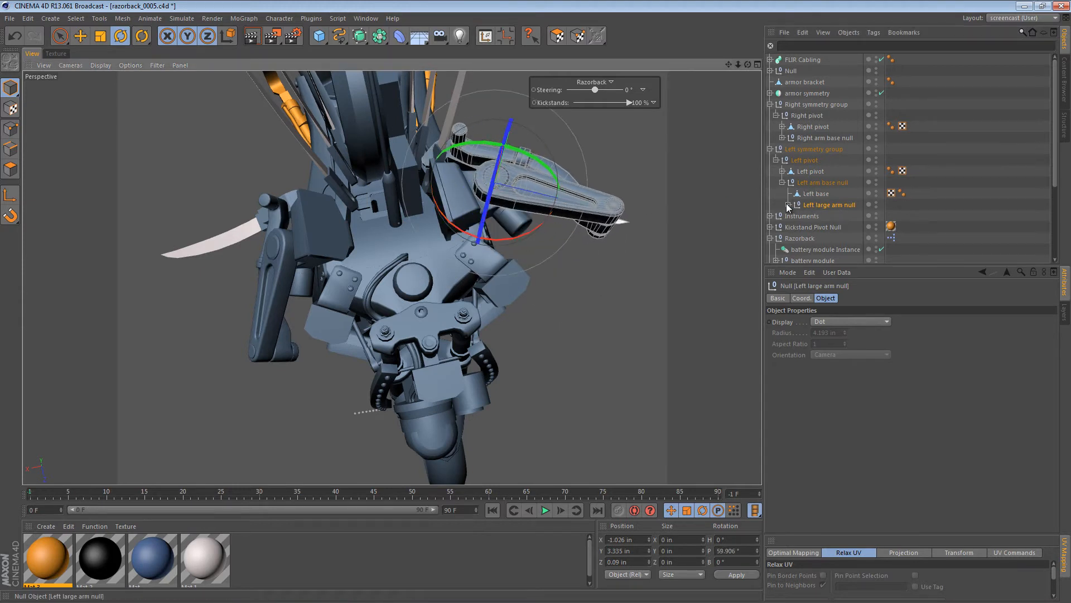
Rotate the Left small arm null inside the Left large arm null to a pitch of about 60.6°
{"action": "left_click", "coordinate": [787, 205]}
{"action": "left_click", "coordinate": [835, 249]}
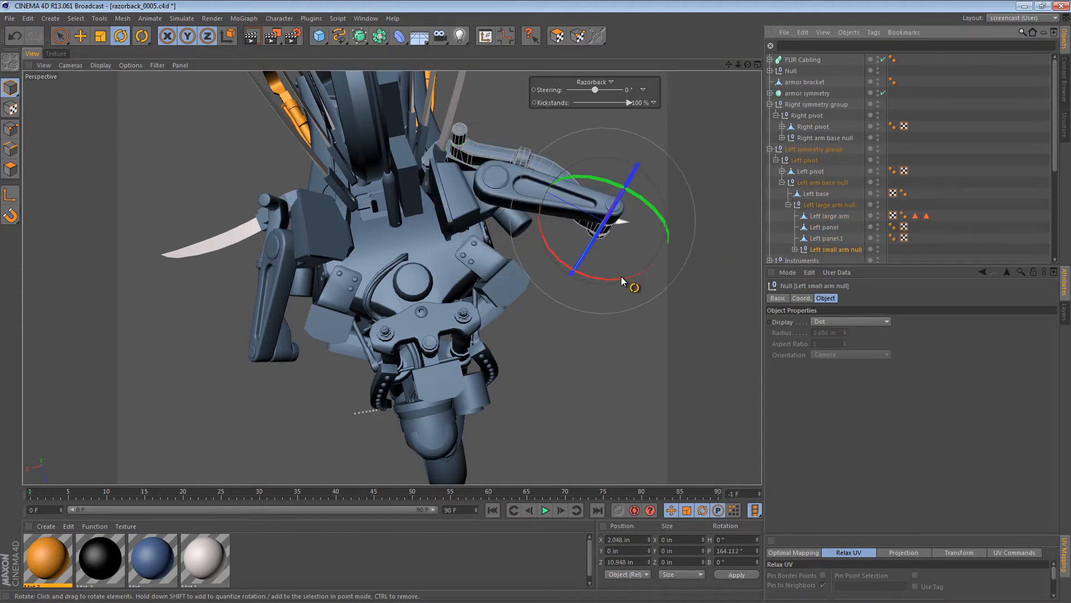
{"action": "left_click_drag", "start_coordinate": [617, 279], "coordinate": [751, 103]}
Expand the Left small arm and Left forearm nulls and rotate the Left end arm null to a pitch of about -70.6°
{"action": "left_click", "coordinate": [795, 249]}
{"action": "scroll", "coordinate": [815, 232], "scroll_direction": "down", "scroll_amount": 3}
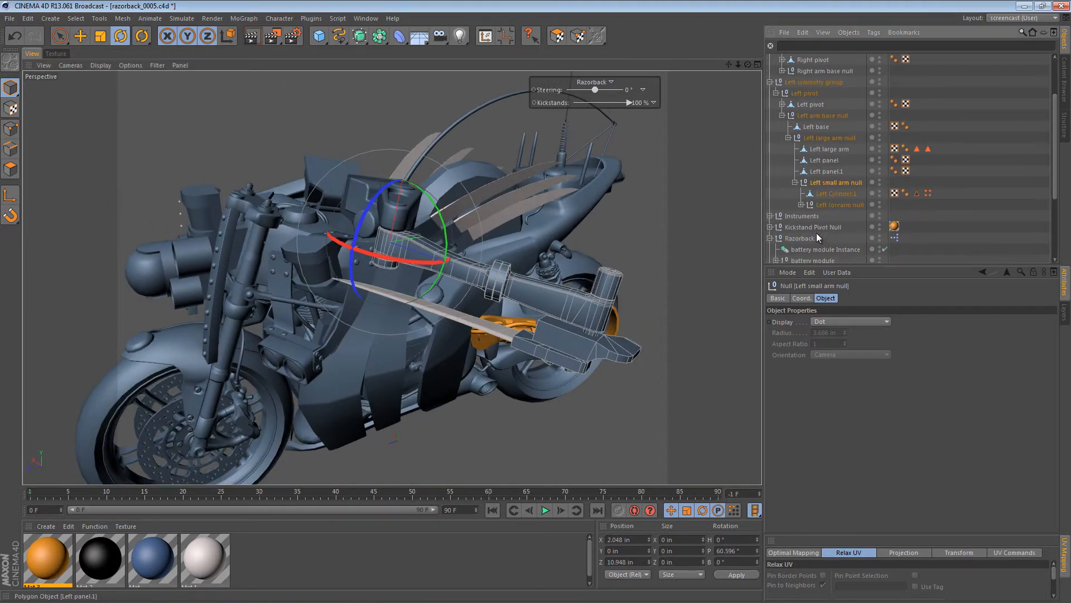
{"action": "middle_click_drag", "start_coordinate": [510, 253], "coordinate": [504, 197], "text": "alt"}
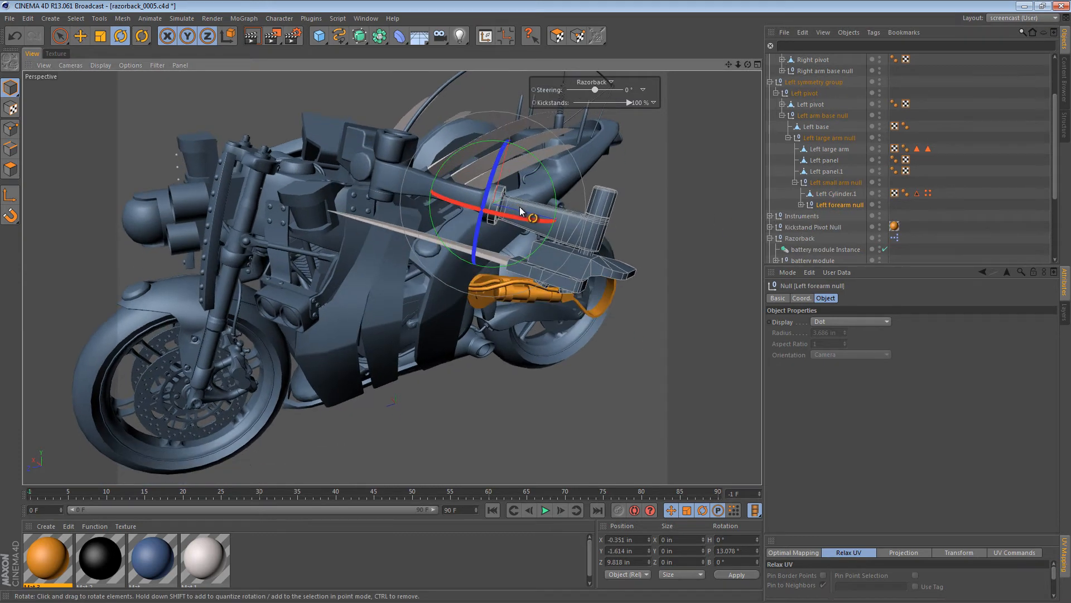
{"action": "left_click_drag", "start_coordinate": [525, 209], "coordinate": [453, 256], "text": "alt"}
{"action": "left_click", "coordinate": [801, 205]}
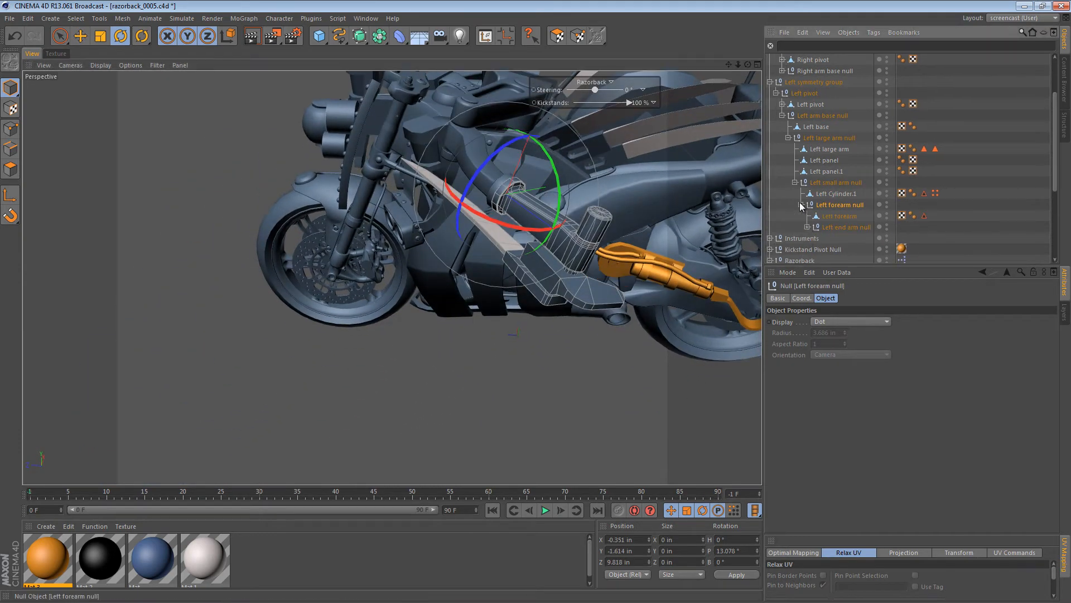
{"action": "left_click", "coordinate": [856, 227]}
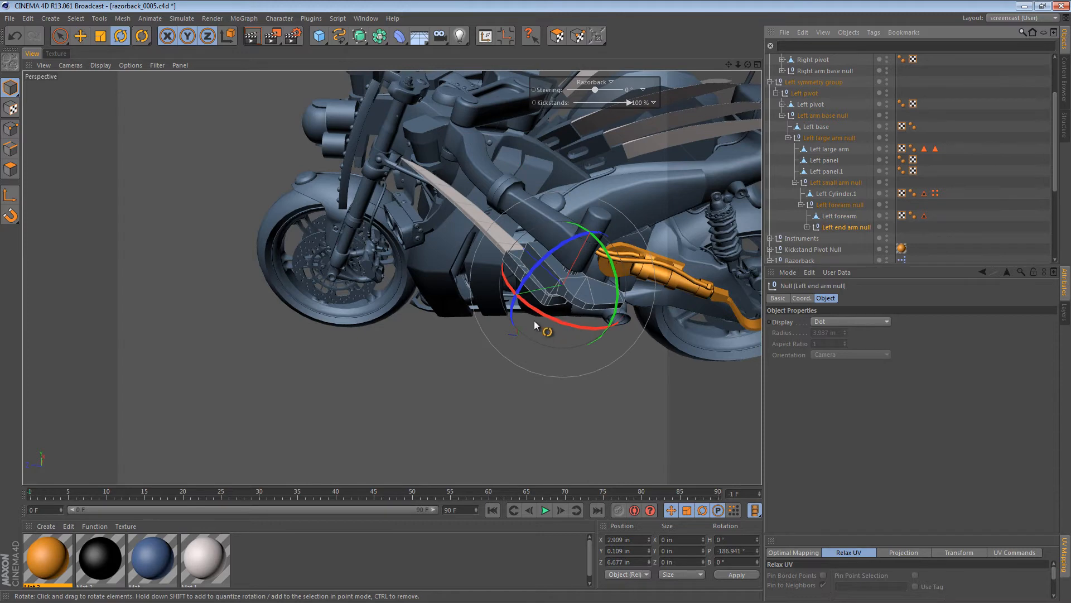
{"action": "left_click_drag", "start_coordinate": [539, 310], "coordinate": [646, 305]}
Rotate the Left forearm null to a bank of about 36.2°
{"action": "left_click_drag", "start_coordinate": [559, 242], "coordinate": [502, 195], "text": "alt"}
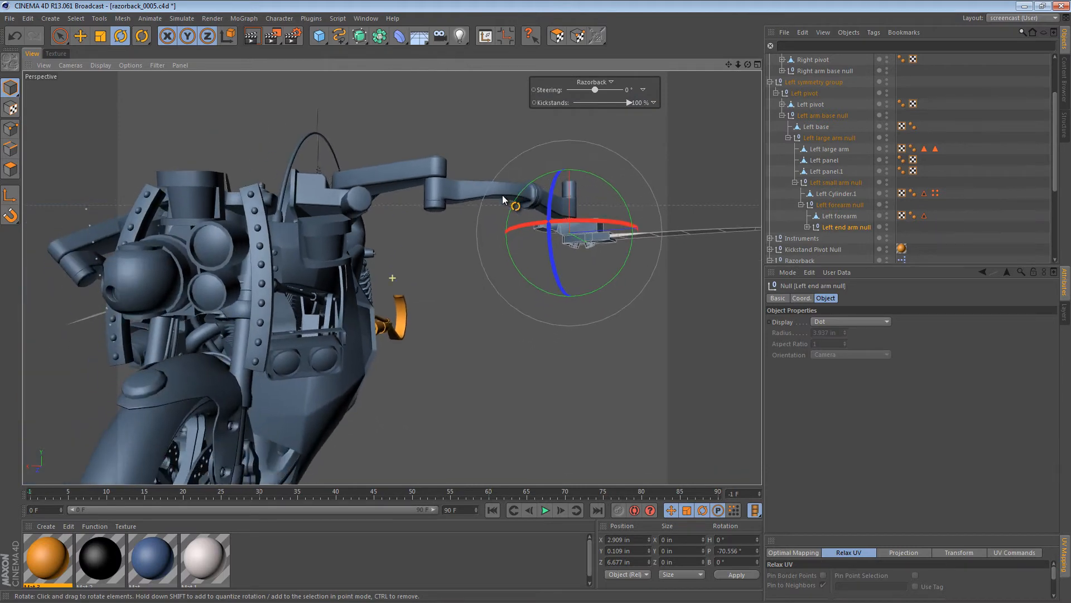
{"action": "left_click", "coordinate": [838, 205]}
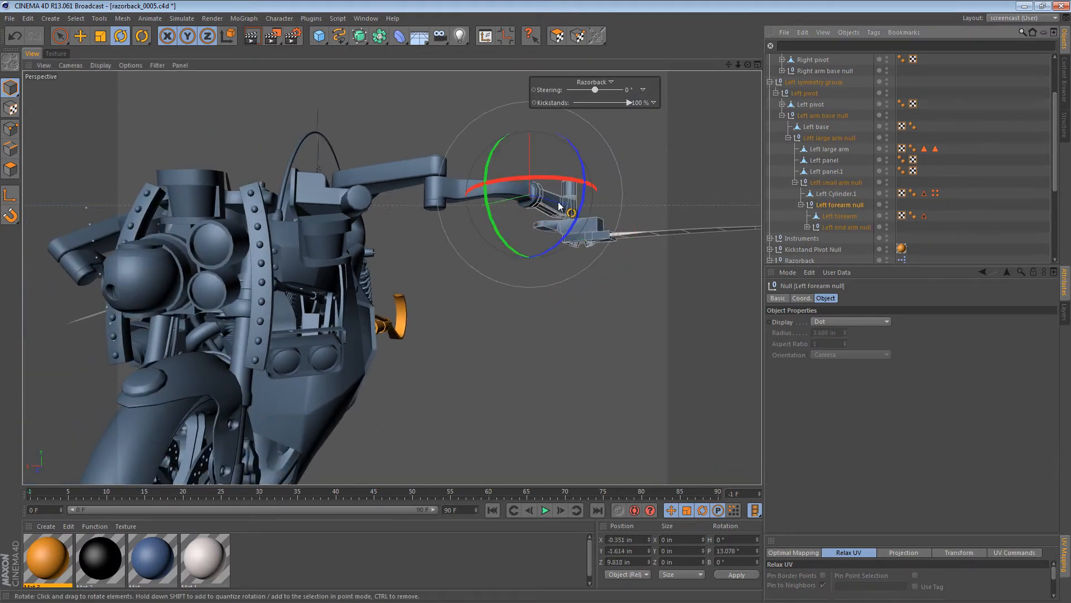
{"action": "left_click_drag", "start_coordinate": [561, 209], "coordinate": [530, 283]}
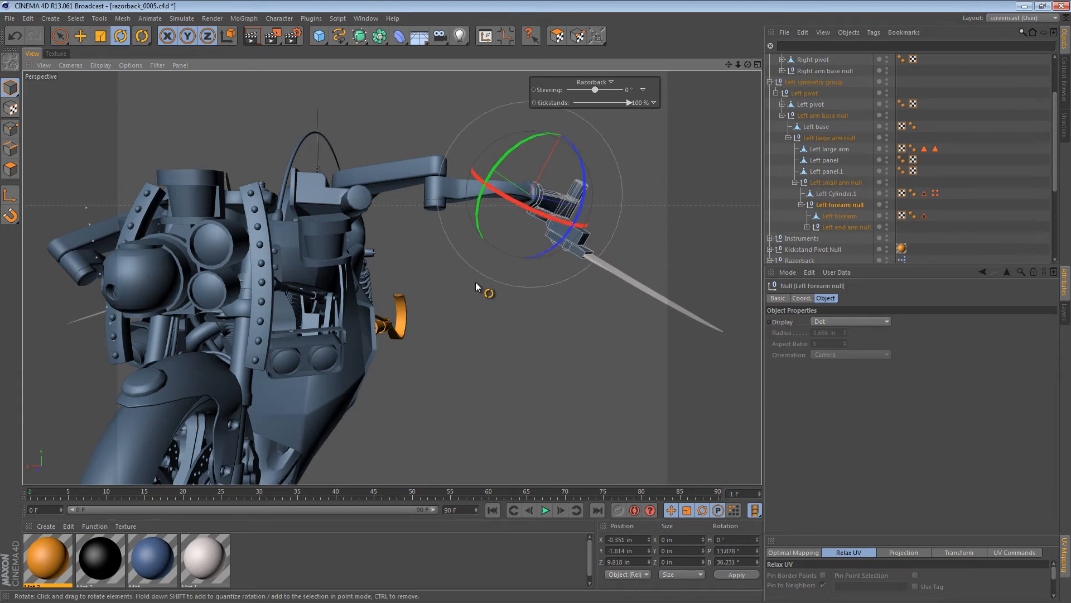
Clear the selection, review both posed arms around the bike, and collapse the Left pivot hierarchy
{"action": "right_click_drag", "start_coordinate": [476, 283], "coordinate": [324, 259], "text": "alt"}
{"action": "left_click_drag", "start_coordinate": [324, 260], "coordinate": [399, 237], "text": "alt"}
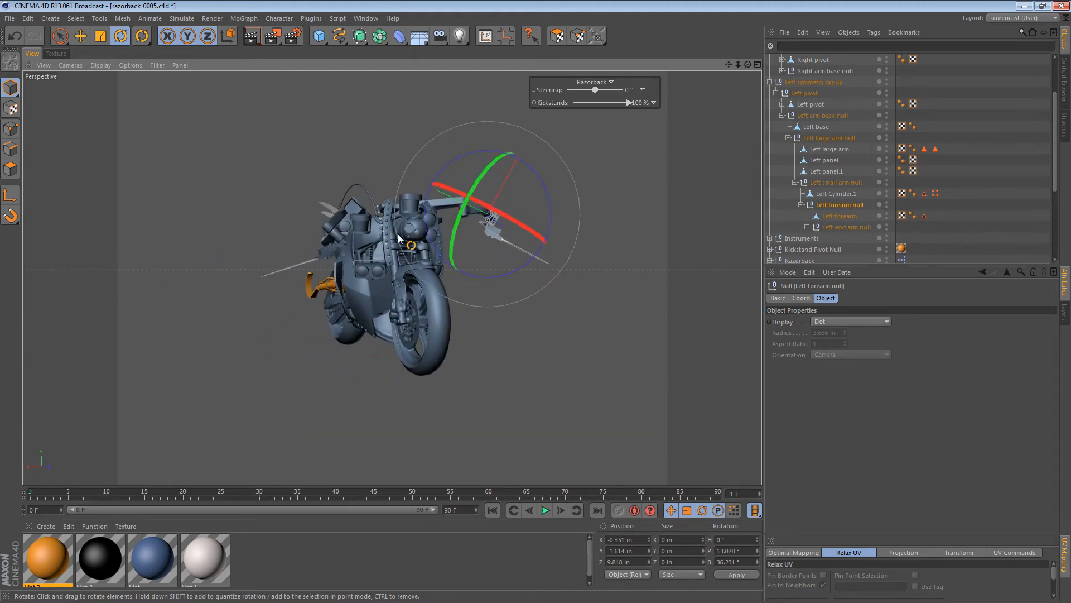
{"action": "right_click_drag", "start_coordinate": [399, 237], "coordinate": [421, 236], "text": "alt"}
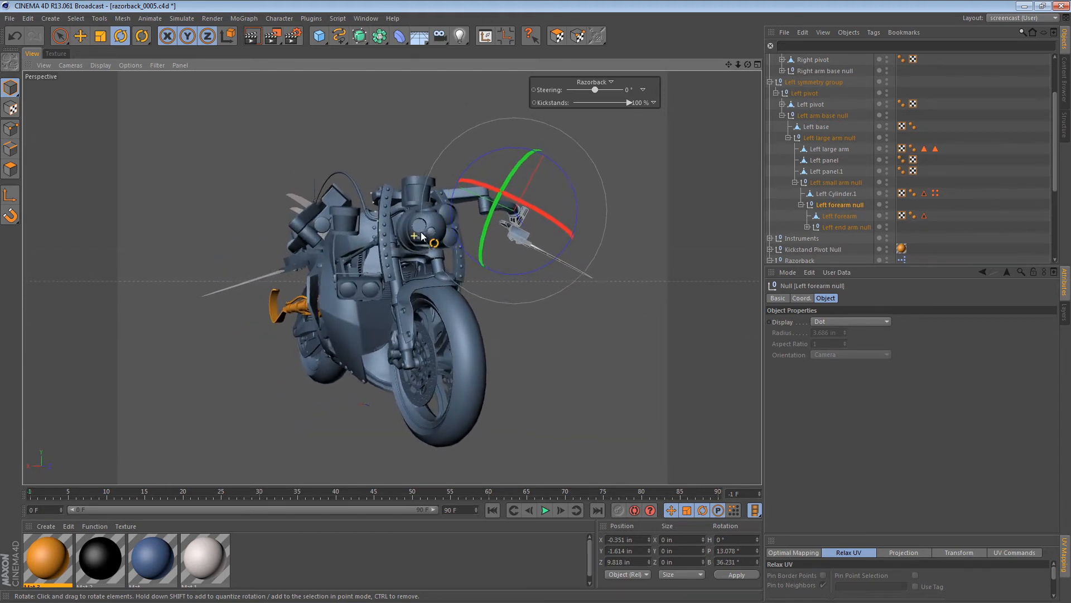
{"action": "left_click_drag", "start_coordinate": [421, 237], "coordinate": [417, 241], "text": "alt"}
{"action": "middle_click_drag", "start_coordinate": [417, 241], "coordinate": [408, 230], "text": "alt"}
{"action": "key", "text": "e"}
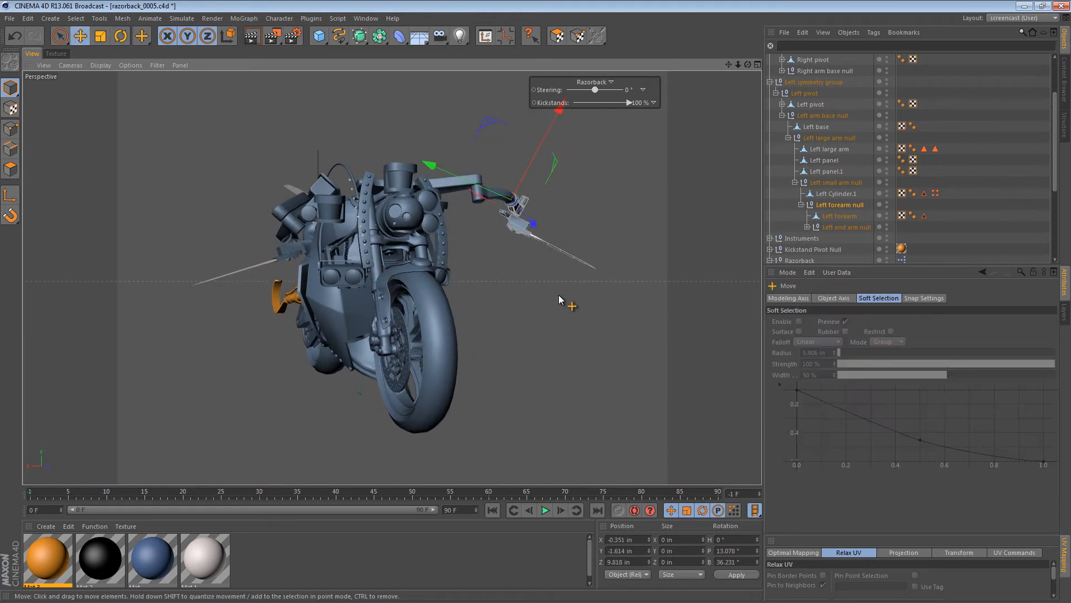
{"action": "left_click", "coordinate": [558, 294]}
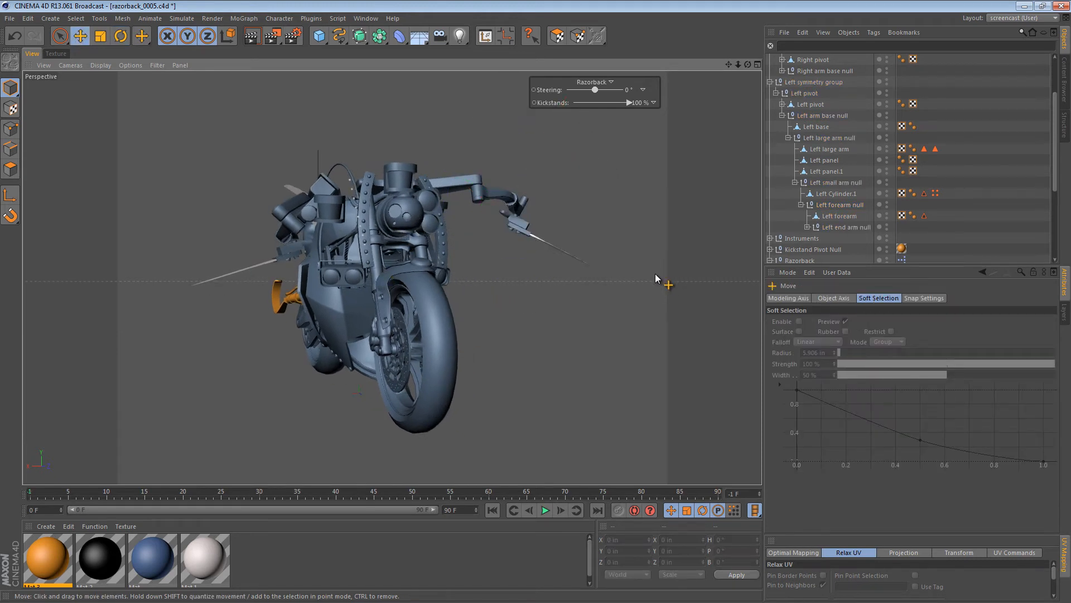
{"action": "left_click_drag", "start_coordinate": [381, 273], "coordinate": [423, 254], "text": "alt"}
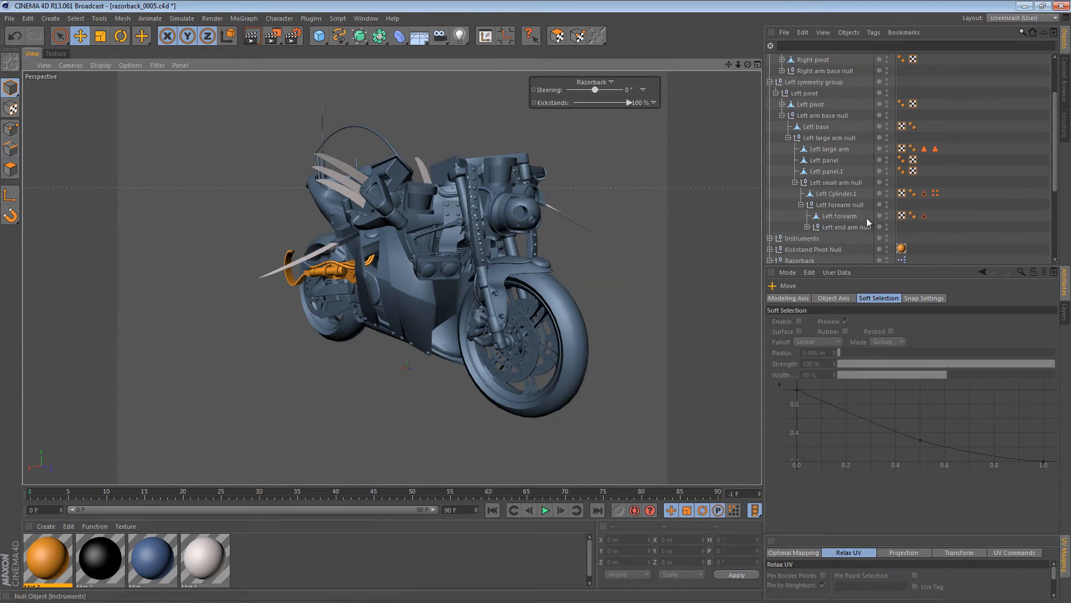
{"action": "left_click", "coordinate": [775, 93]}
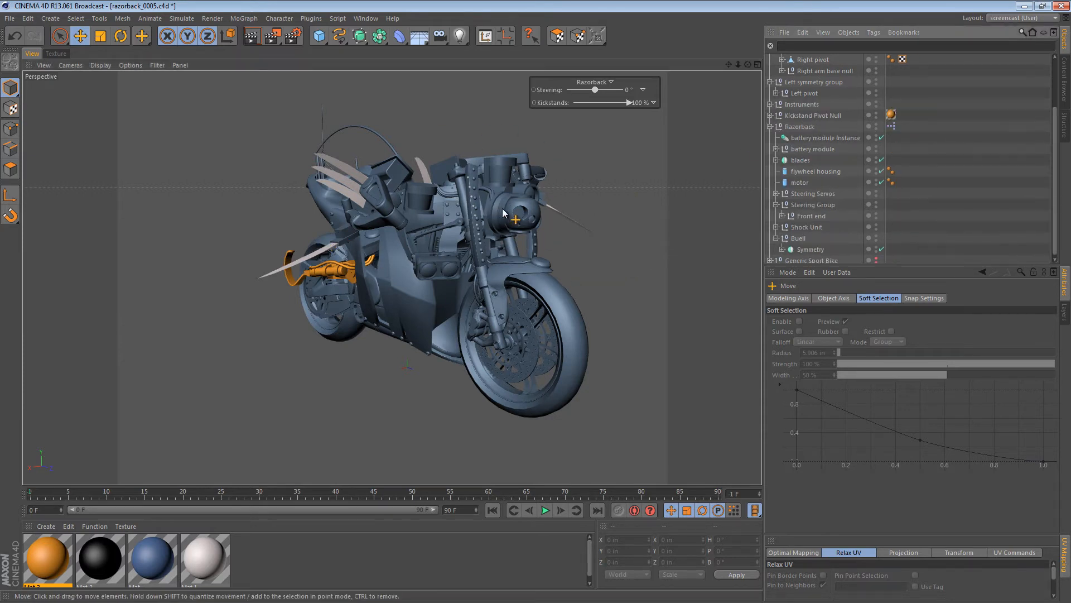
Undo the posing rotations of the left and right arms back to their original folded pose
{"action": "key", "text": "ctrl+z"}
{"action": "key", "text": "ctrl+z"}
{"action": "key", "text": "ctrl+z"}
{"action": "key", "text": "ctrl+z"}
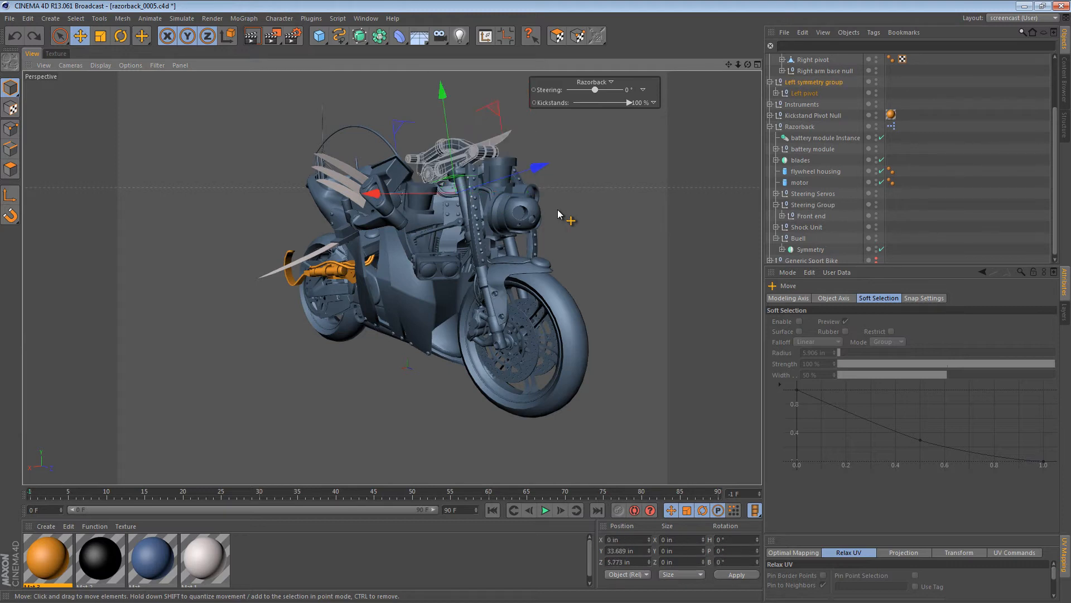
{"action": "key", "text": "ctrl+z"}
{"action": "key", "text": "ctrl+z"}
{"action": "key", "text": "ctrl+z"}
{"action": "key", "text": "ctrl+z"}
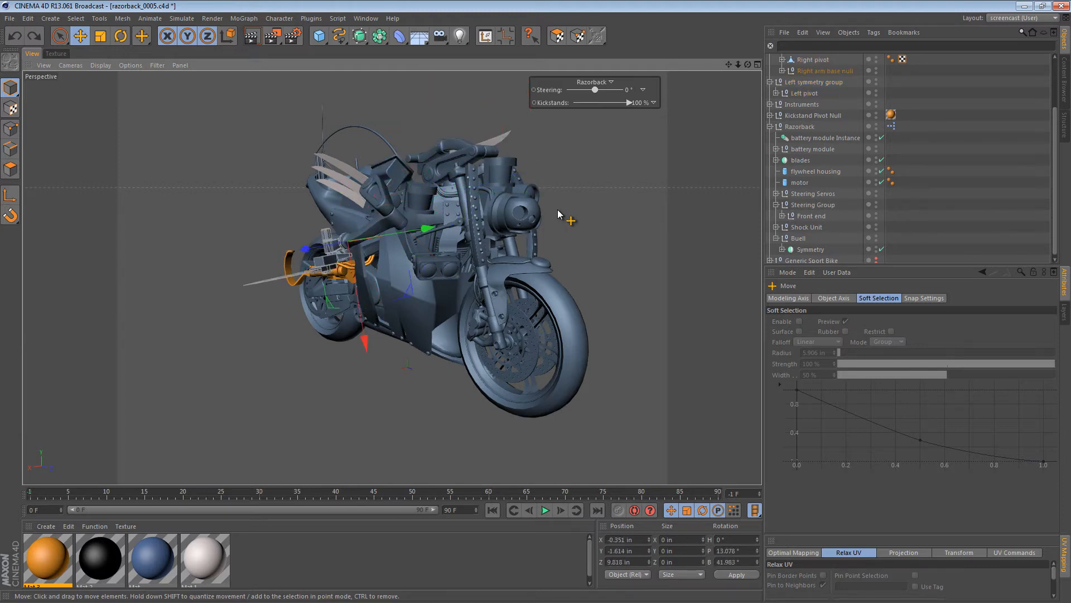
{"action": "key", "text": "ctrl+z"}
{"action": "key", "text": "ctrl+z"}
{"action": "key", "text": "ctrl+z"}
{"action": "key", "text": "ctrl+z"}
{"action": "key", "text": "ctrl+z"}
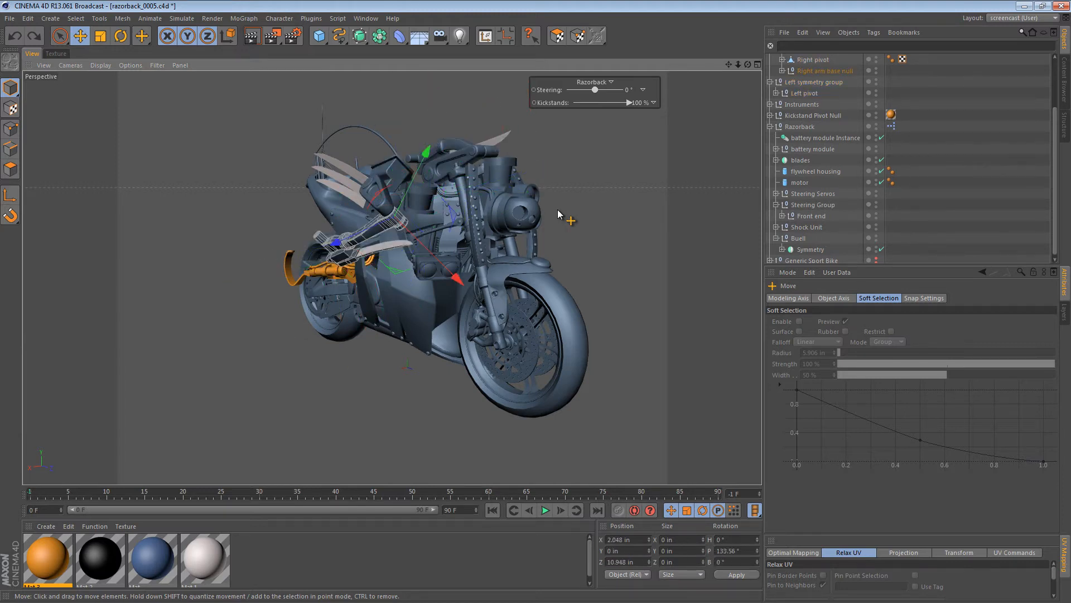
{"action": "key", "text": "ctrl+z"}
{"action": "key", "text": "ctrl+z"}
{"action": "key", "text": "ctrl+z"}
{"action": "key", "text": "ctrl+z"}
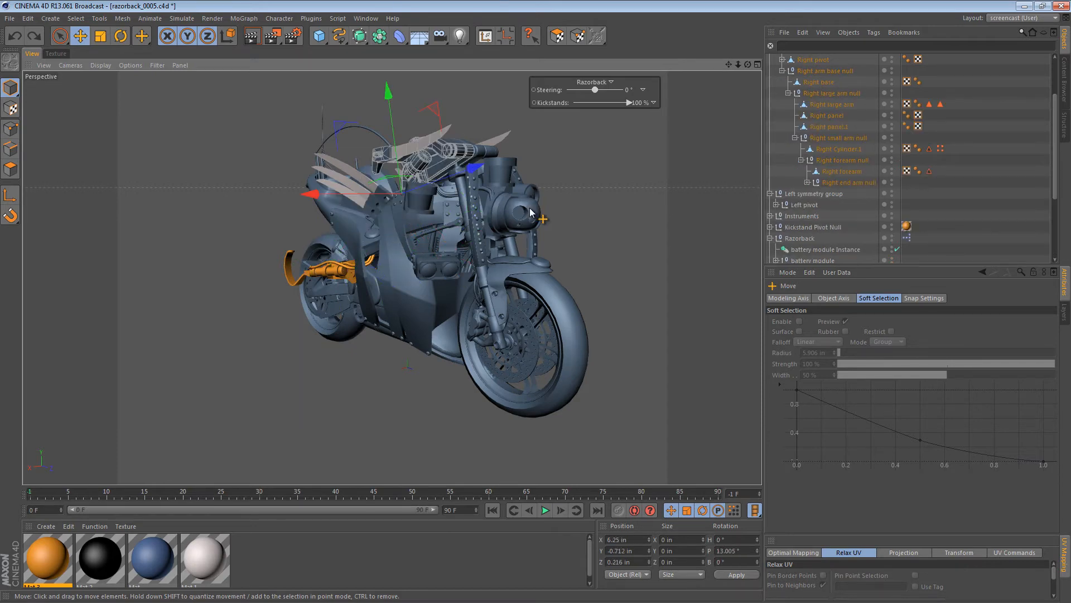
Clear the selection and examine the kickstand's bracket, ram and cabling up close from several angles
{"action": "left_click_drag", "start_coordinate": [415, 193], "coordinate": [487, 156], "text": "alt"}
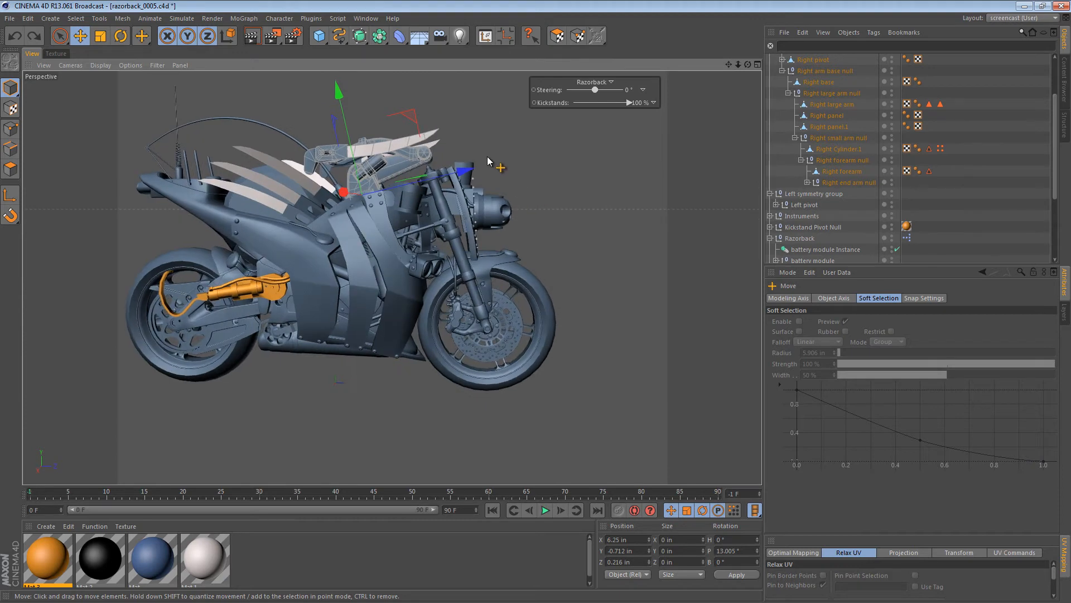
{"action": "left_click", "coordinate": [487, 157]}
{"action": "middle_click_drag", "start_coordinate": [374, 208], "coordinate": [519, 173], "text": "alt"}
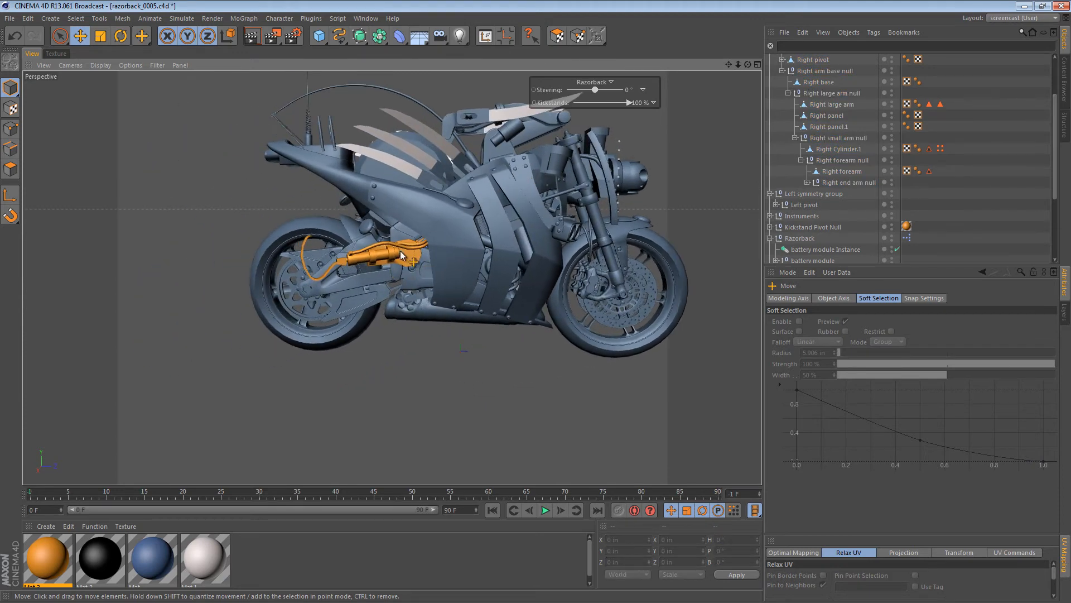
{"action": "right_click_drag", "start_coordinate": [401, 253], "coordinate": [636, 258], "text": "alt"}
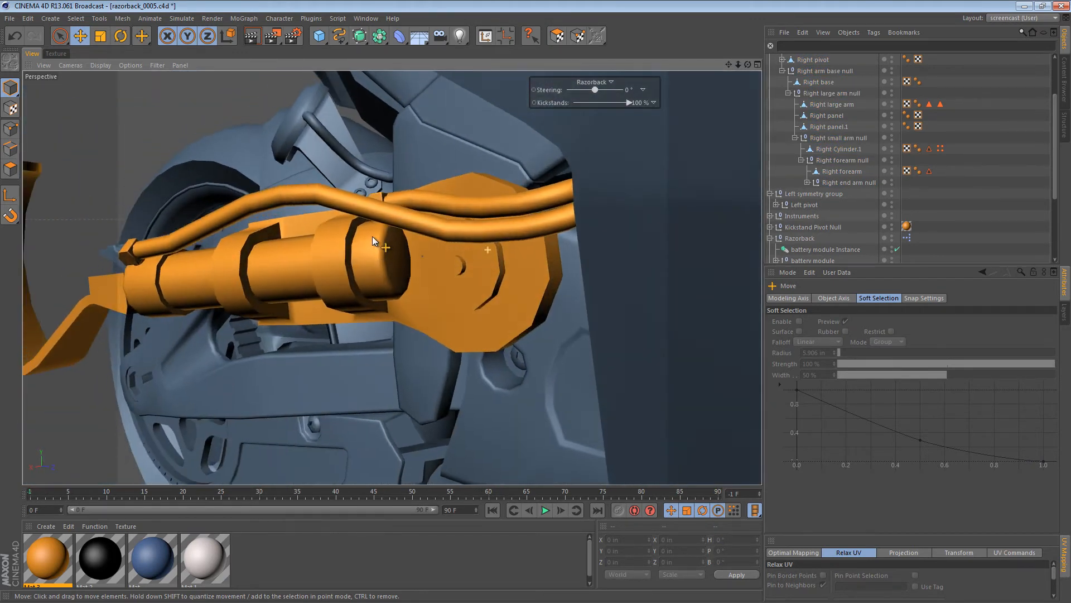
{"action": "left_click_drag", "start_coordinate": [372, 236], "coordinate": [477, 188], "text": "alt"}
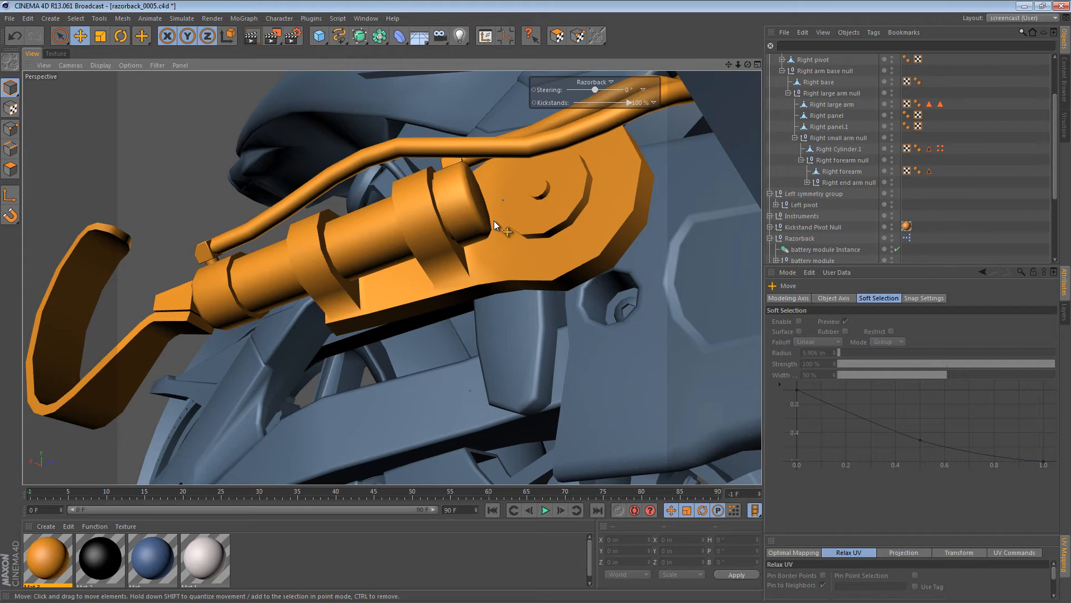
{"action": "left_click_drag", "start_coordinate": [497, 222], "coordinate": [535, 290], "text": "alt"}
{"action": "left_click_drag", "start_coordinate": [439, 236], "coordinate": [493, 444], "text": "alt"}
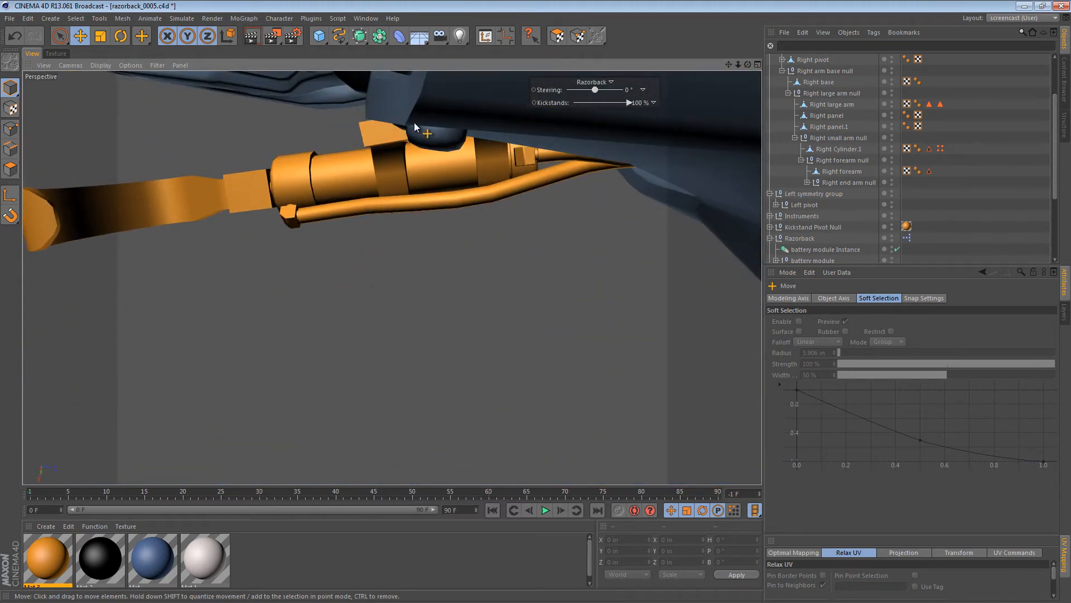
{"action": "left_click_drag", "start_coordinate": [414, 123], "coordinate": [537, 325], "text": "alt"}
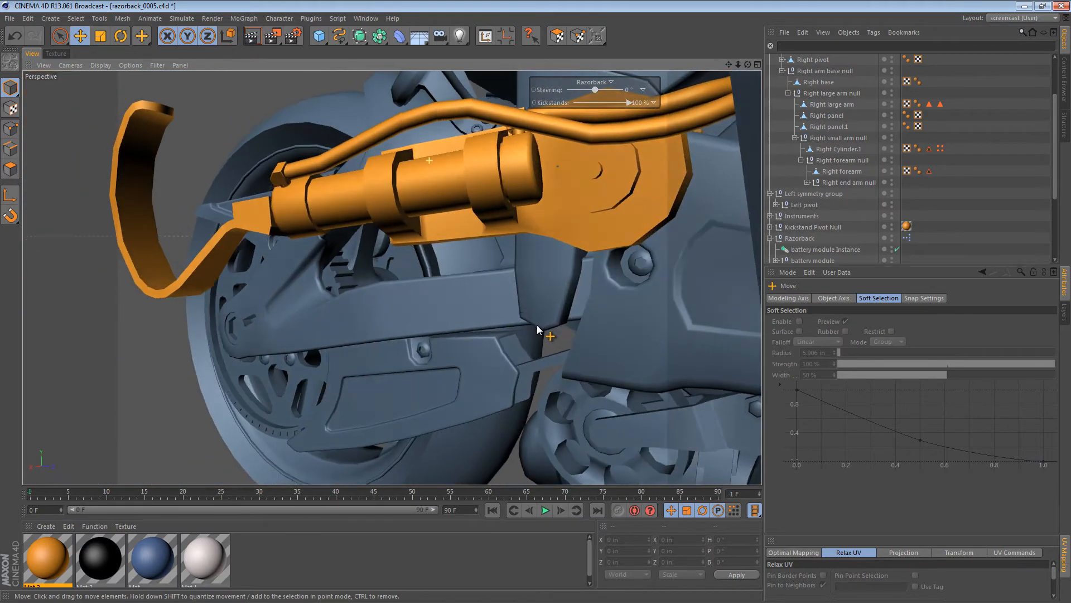
{"action": "scroll", "coordinate": [537, 325], "scroll_direction": "up", "scroll_amount": 5}
Try shifting the kickstand's Ram cylinder along its length and undo the move
{"action": "left_click", "coordinate": [445, 174]}
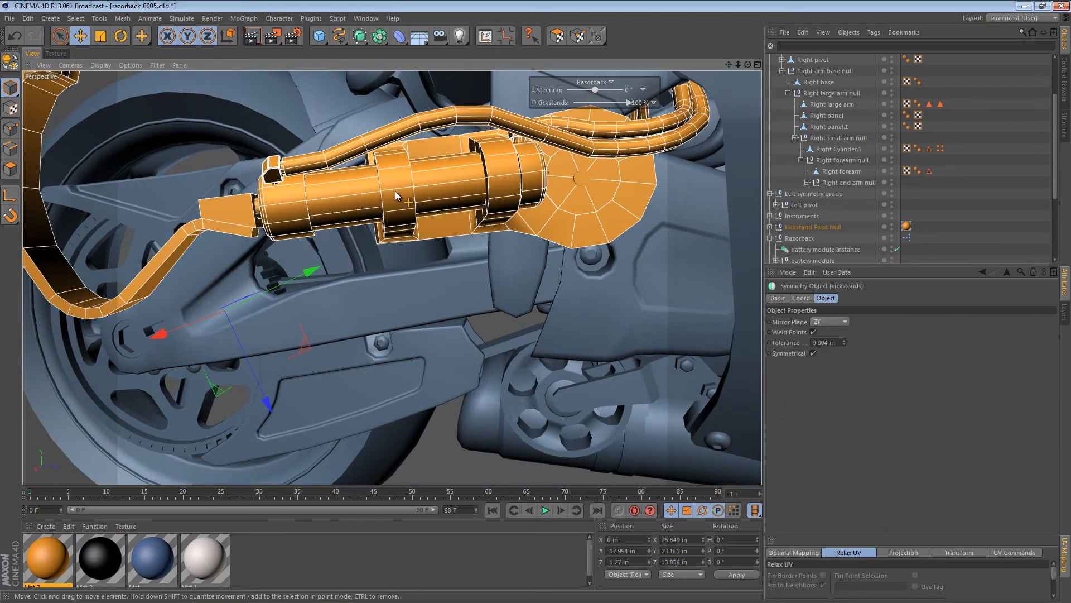
{"action": "left_click", "coordinate": [446, 183]}
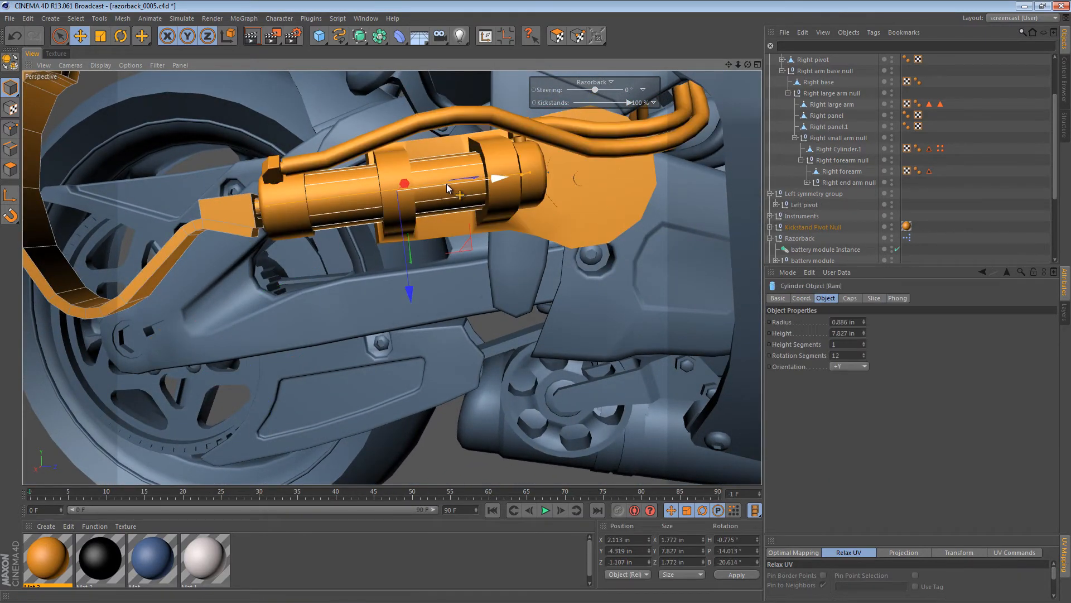
{"action": "left_click_drag", "start_coordinate": [502, 178], "coordinate": [473, 190]}
{"action": "key", "text": "ctrl+z"}
Slide the kickstand bracket's edge beside the ram's end by about 27.7% and a neighbouring point by about 10.5%
{"action": "scroll", "coordinate": [474, 182], "scroll_direction": "up", "scroll_amount": 5}
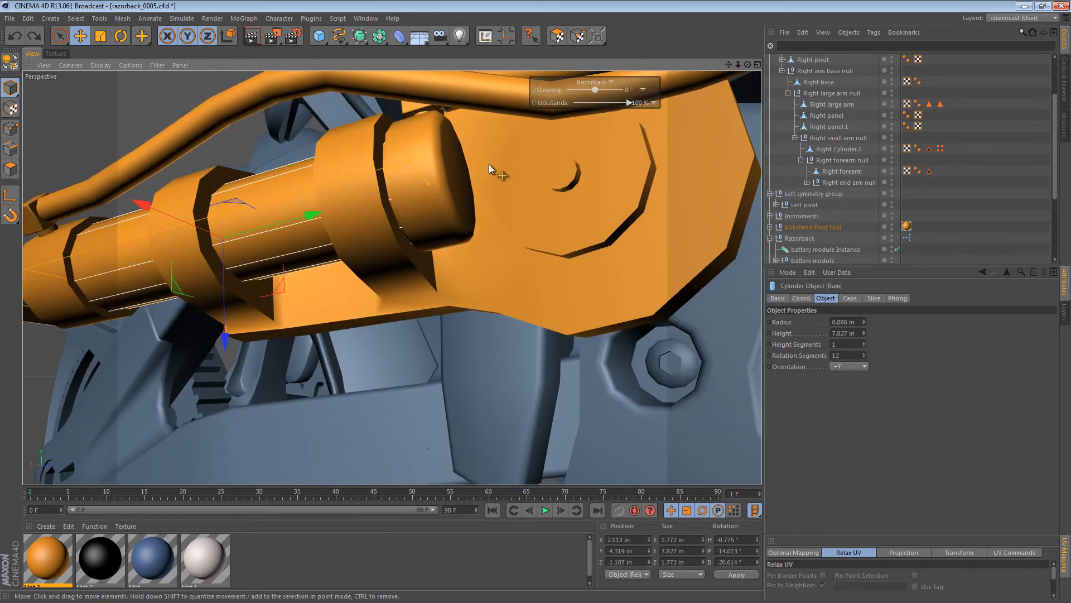
{"action": "left_click", "coordinate": [486, 189]}
{"action": "left_click_drag", "start_coordinate": [486, 188], "coordinate": [490, 236], "text": "alt"}
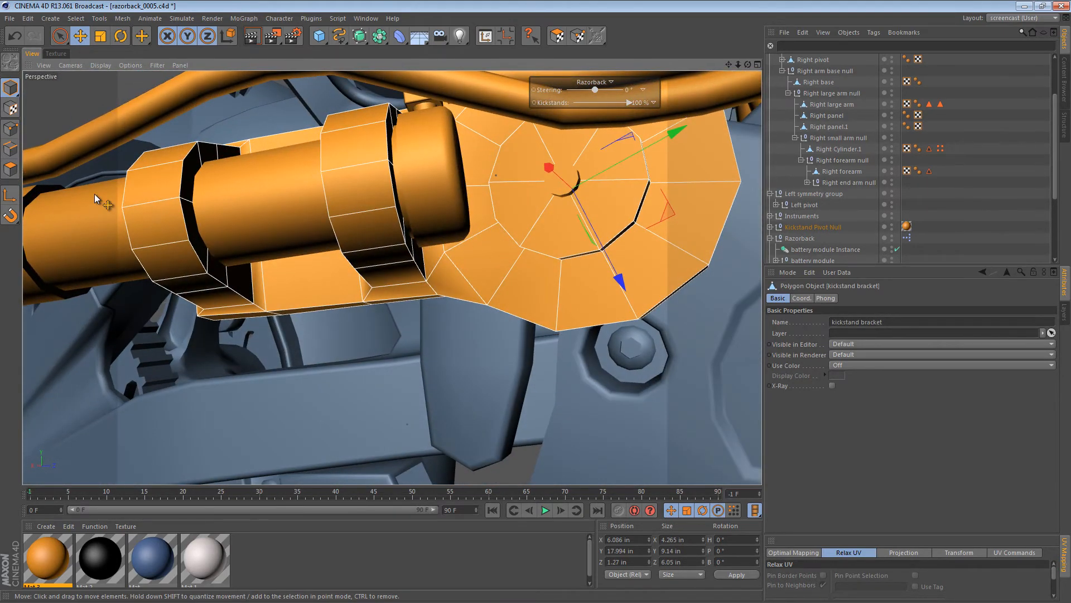
{"action": "left_click", "coordinate": [10, 149]}
{"action": "left_click_drag", "start_coordinate": [270, 188], "coordinate": [484, 223], "text": "alt"}
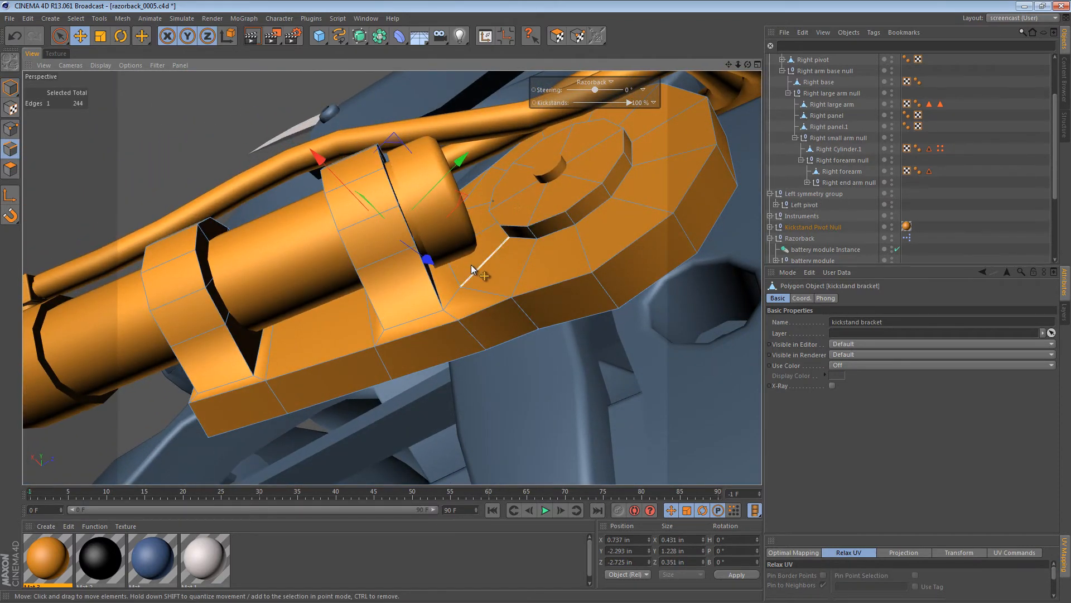
{"action": "key", "text": "m"}
{"action": "key", "text": "o"}
{"action": "left_click_drag", "start_coordinate": [472, 266], "coordinate": [506, 358]}
{"action": "left_click", "coordinate": [10, 129]}
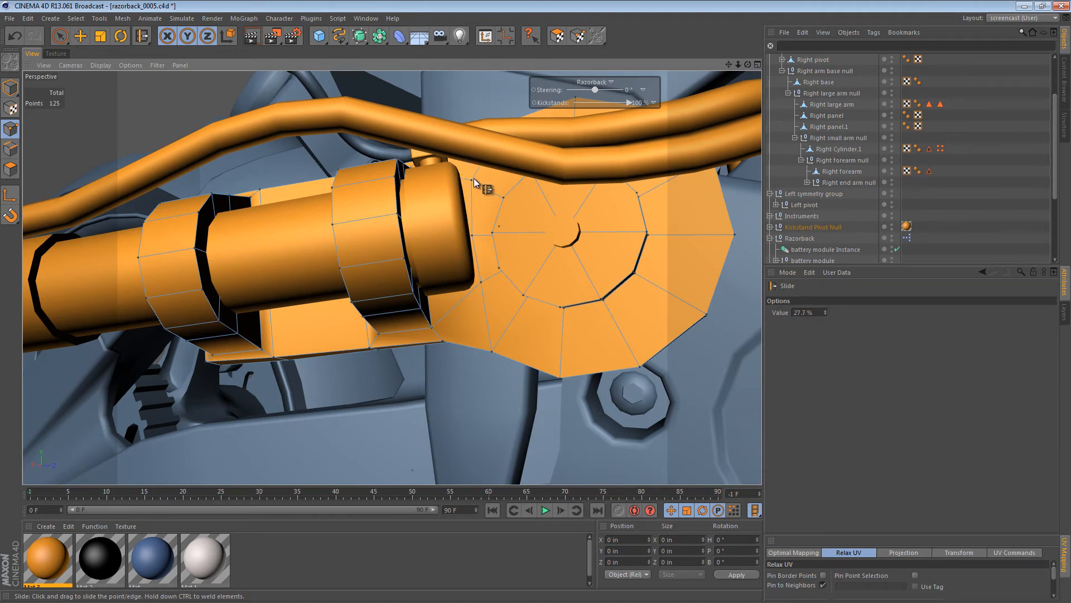
{"action": "left_click_drag", "start_coordinate": [475, 182], "coordinate": [471, 230], "text": "alt"}
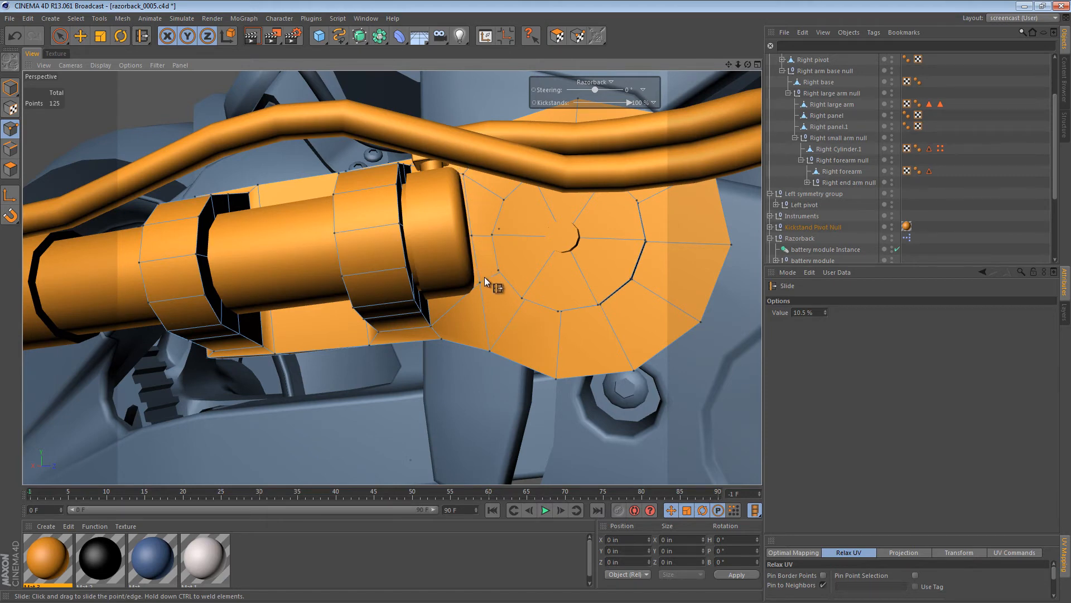
Try to extrude two kickstand bracket polygons between the ram's end and the inner ring, and undo the change
{"action": "left_click_drag", "start_coordinate": [489, 282], "coordinate": [425, 443], "text": "alt"}
{"action": "left_click", "coordinate": [10, 169]}
{"action": "key", "text": "e"}
{"action": "left_click", "coordinate": [481, 244]}
{"action": "left_click", "coordinate": [491, 257], "text": "shift"}
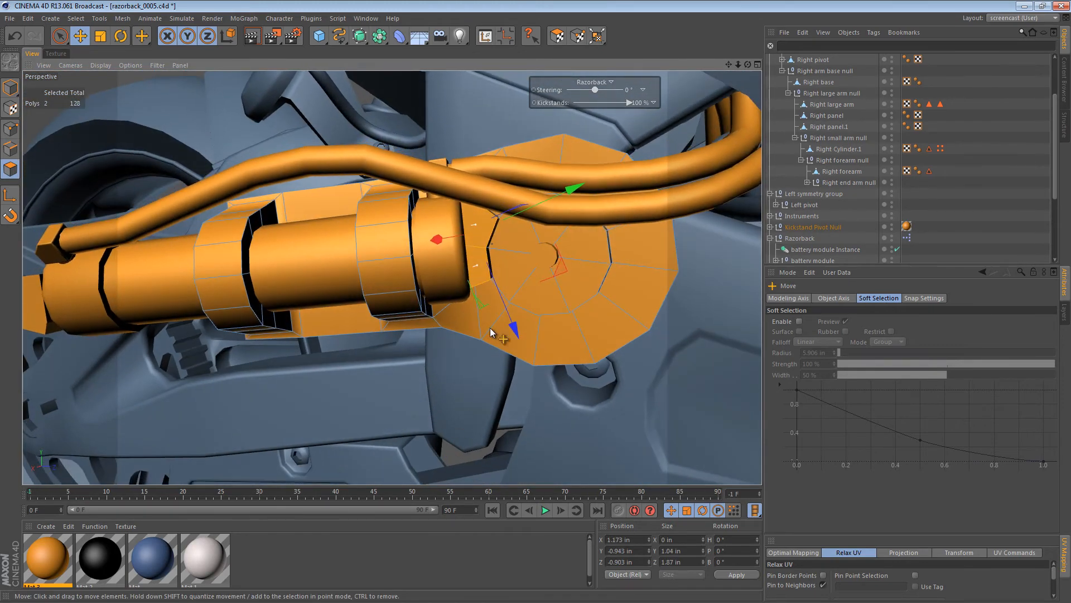
{"action": "right_click_drag", "start_coordinate": [497, 252], "coordinate": [551, 239], "text": "alt"}
{"action": "left_click_drag", "start_coordinate": [551, 240], "coordinate": [509, 146], "text": "alt"}
{"action": "key", "text": "ctrl+z"}
{"action": "key", "text": "ctrl+z"}
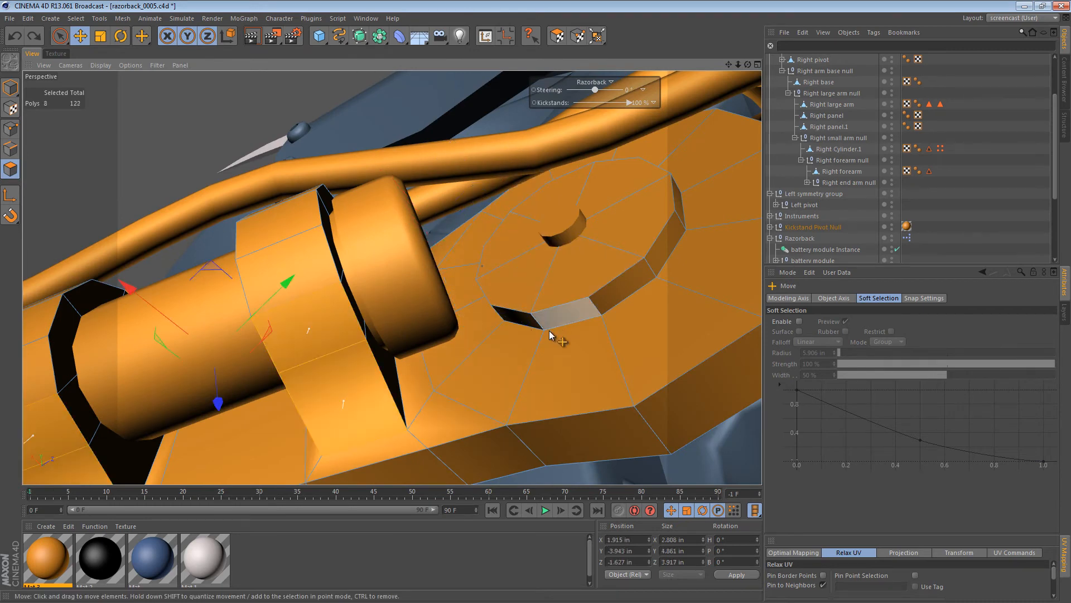
Add a default 78.74 in cube primitive to the scene
{"action": "left_click_drag", "start_coordinate": [491, 310], "coordinate": [424, 284], "text": "alt"}
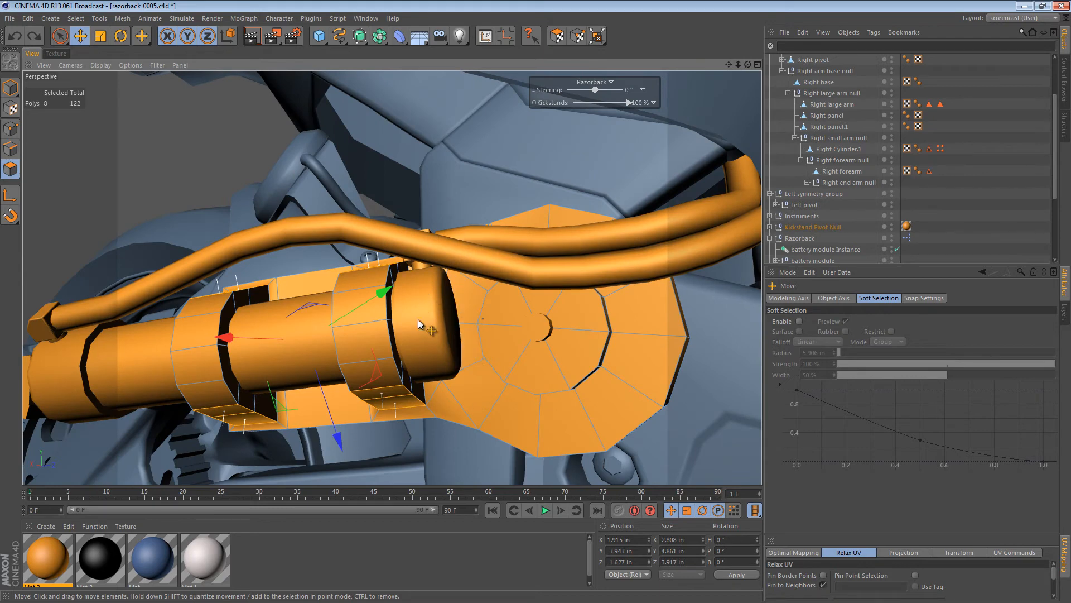
{"action": "left_click", "coordinate": [10, 87]}
{"action": "left_click", "coordinate": [499, 322]}
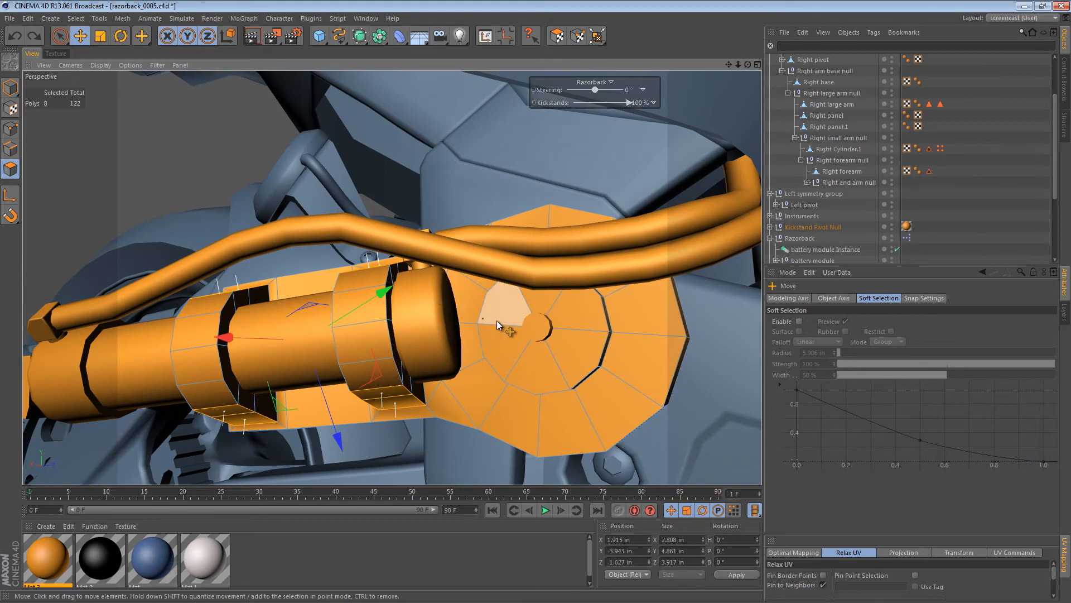
{"action": "left_click_drag", "start_coordinate": [463, 313], "coordinate": [468, 335], "text": "alt"}
{"action": "left_click", "coordinate": [319, 36]}
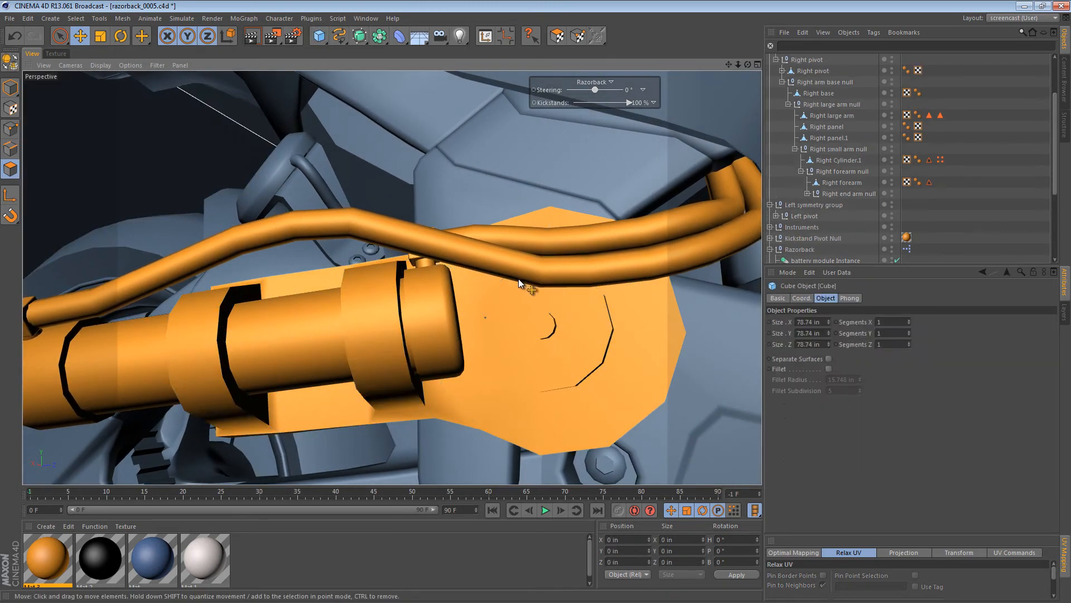
Transfer the cube to the kickstands object's position and orientation and scale it down uniformly to about 9.09 in
{"action": "key", "text": "ctrl+z"}
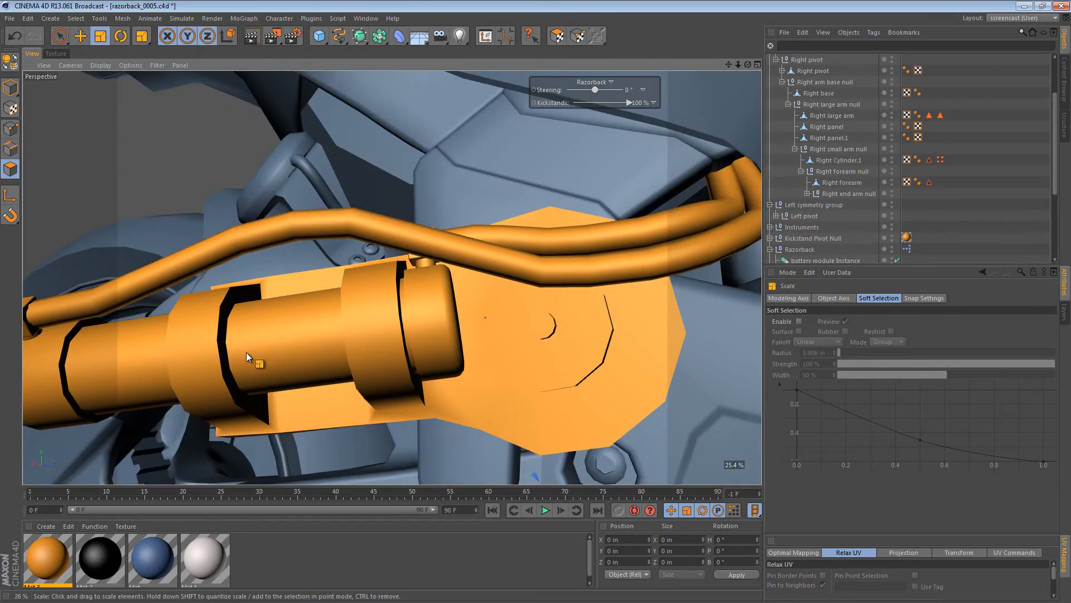
{"action": "left_click", "coordinate": [10, 88]}
{"action": "key", "text": "shift+t"}
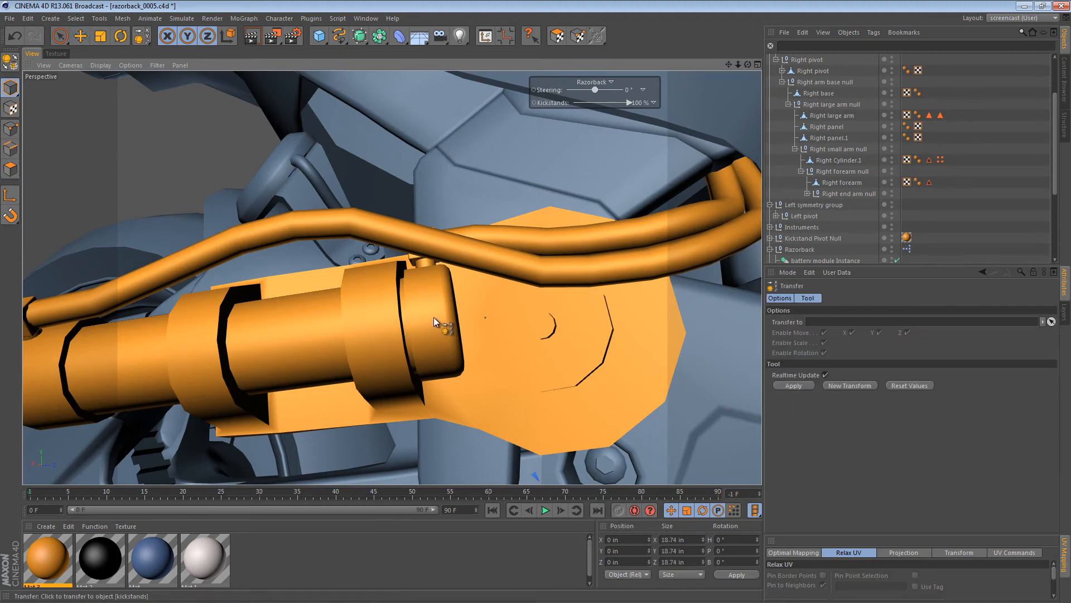
{"action": "left_click", "coordinate": [434, 317]}
{"action": "key", "text": "t"}
{"action": "left_click_drag", "start_coordinate": [498, 313], "coordinate": [331, 347]}
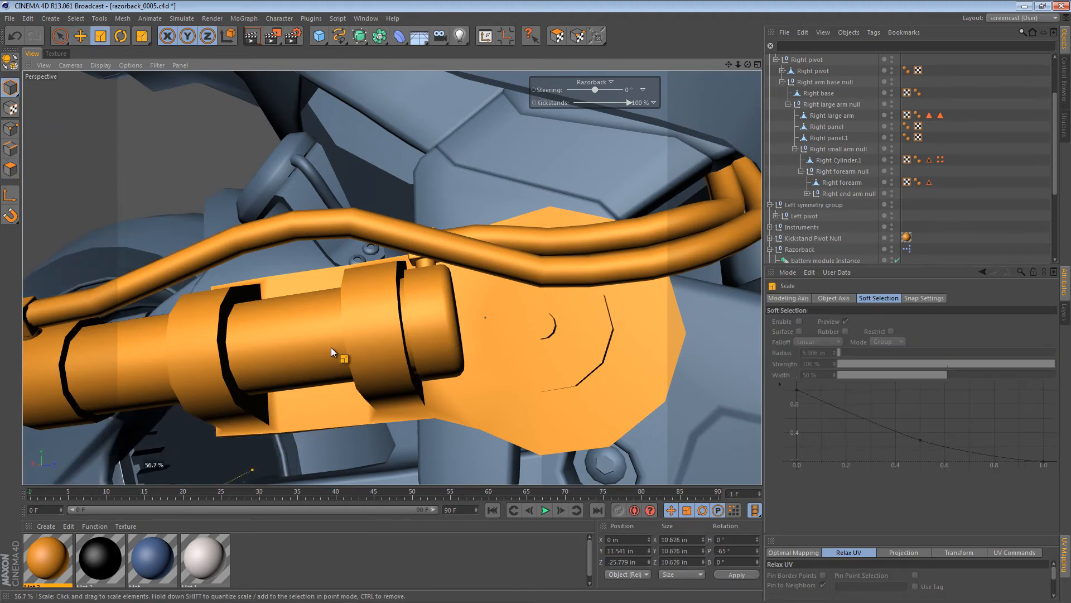
{"action": "right_click_drag", "start_coordinate": [505, 344], "coordinate": [382, 347], "text": "alt"}
{"action": "left_click_drag", "start_coordinate": [479, 363], "coordinate": [512, 371], "text": "alt"}
{"action": "key", "text": "e"}
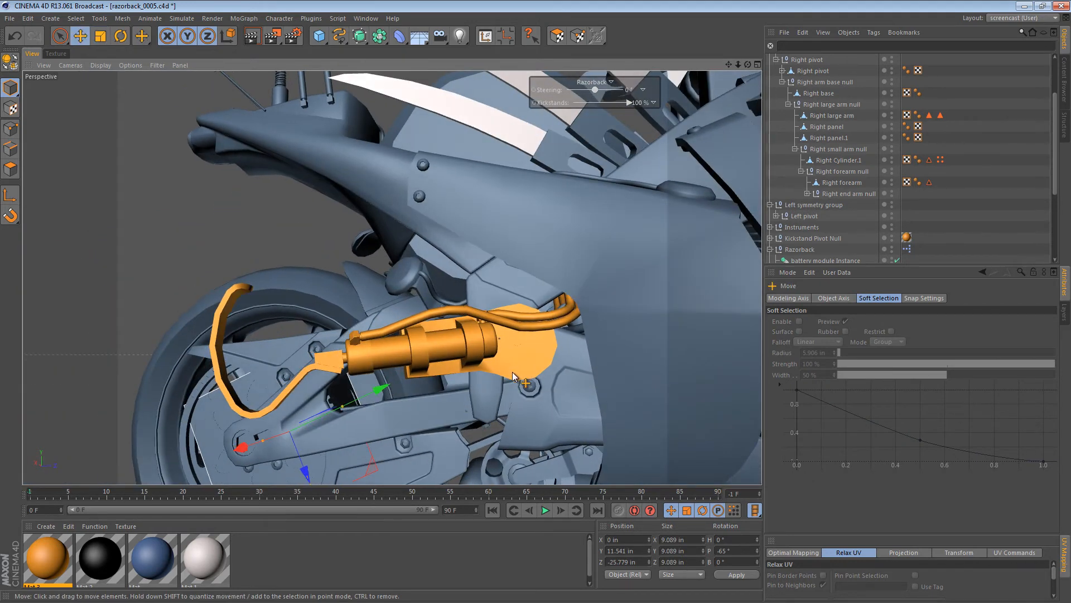
Select the kickstand's ram cylinder, Ram.3, and locate it in the object hierarchy
{"action": "key", "text": "shift+t"}
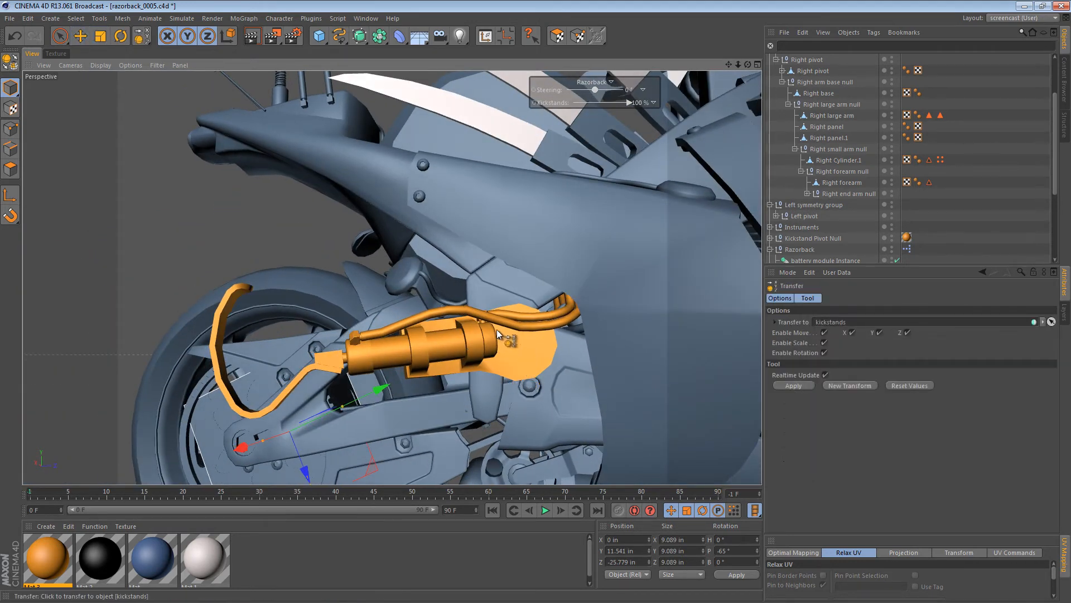
{"action": "left_click_drag", "start_coordinate": [491, 343], "coordinate": [433, 353], "text": "alt"}
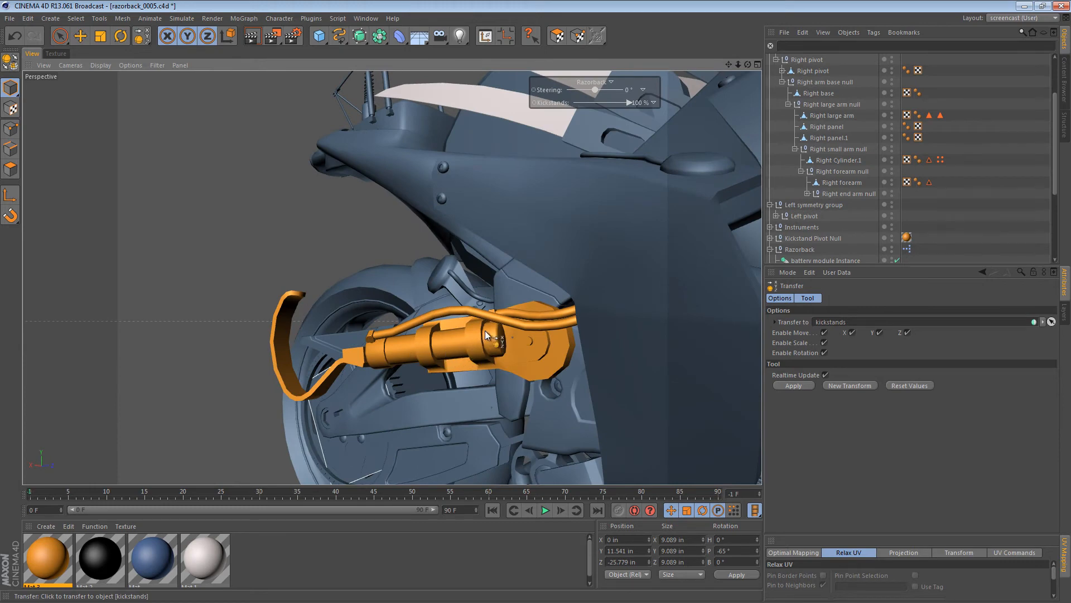
{"action": "left_click_drag", "start_coordinate": [513, 353], "coordinate": [483, 263], "text": "alt"}
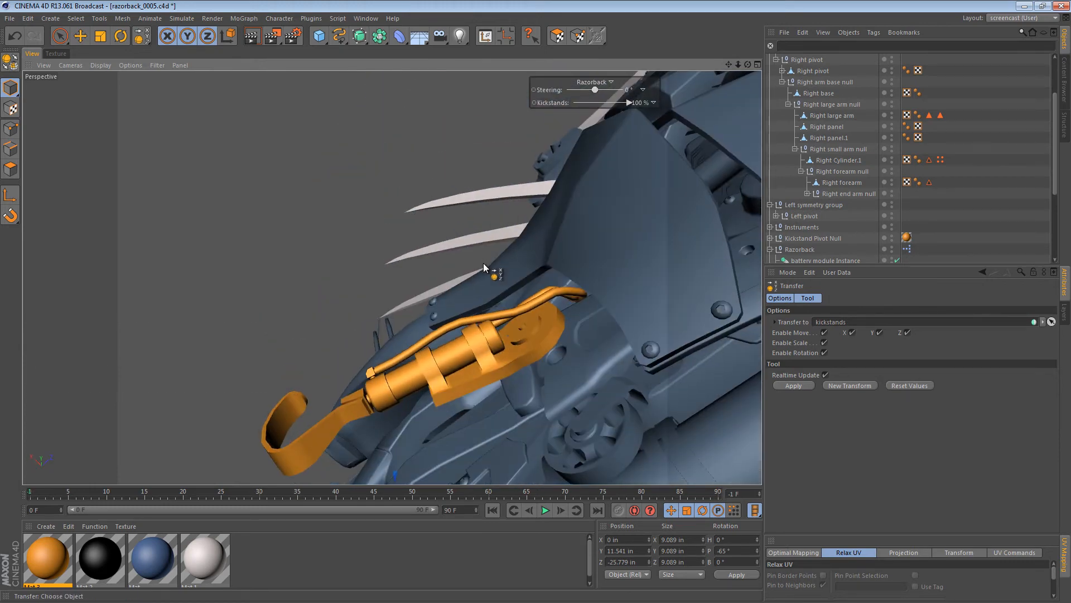
{"action": "left_click_drag", "start_coordinate": [497, 341], "coordinate": [474, 279], "text": "alt"}
{"action": "right_click_drag", "start_coordinate": [485, 313], "coordinate": [534, 315], "text": "alt"}
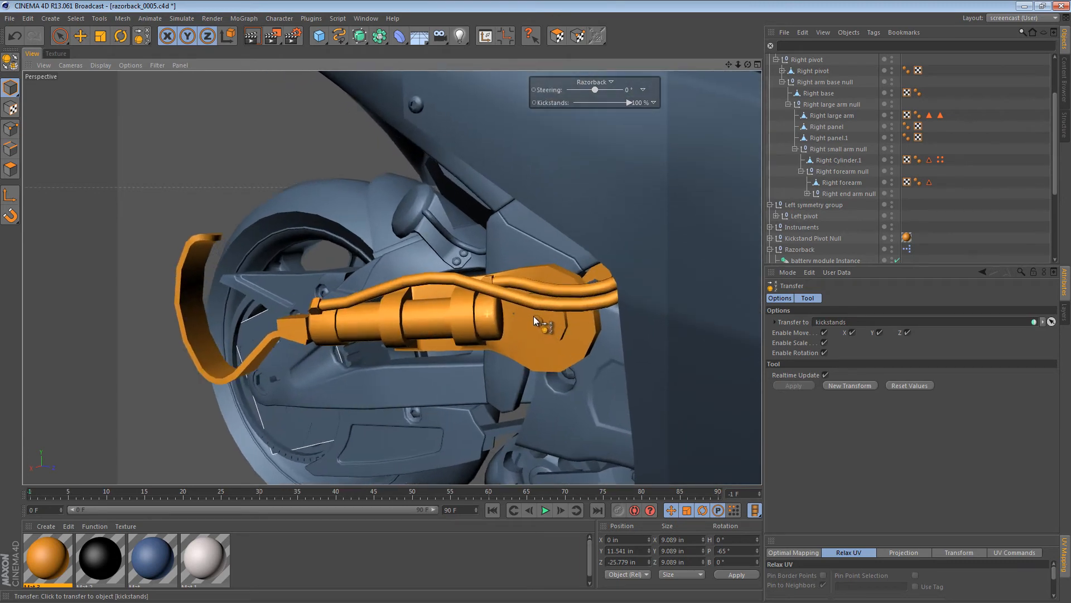
{"action": "key", "text": "e"}
{"action": "left_click", "coordinate": [494, 319]}
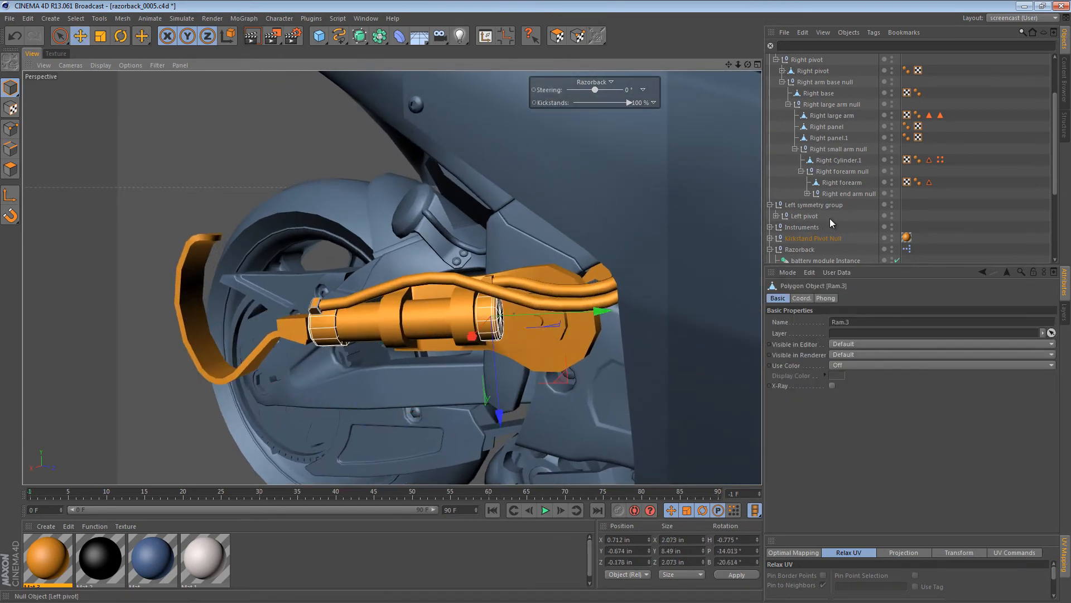
{"action": "key", "text": "s"}
{"action": "scroll", "coordinate": [840, 209], "scroll_direction": "down", "scroll_amount": 2}
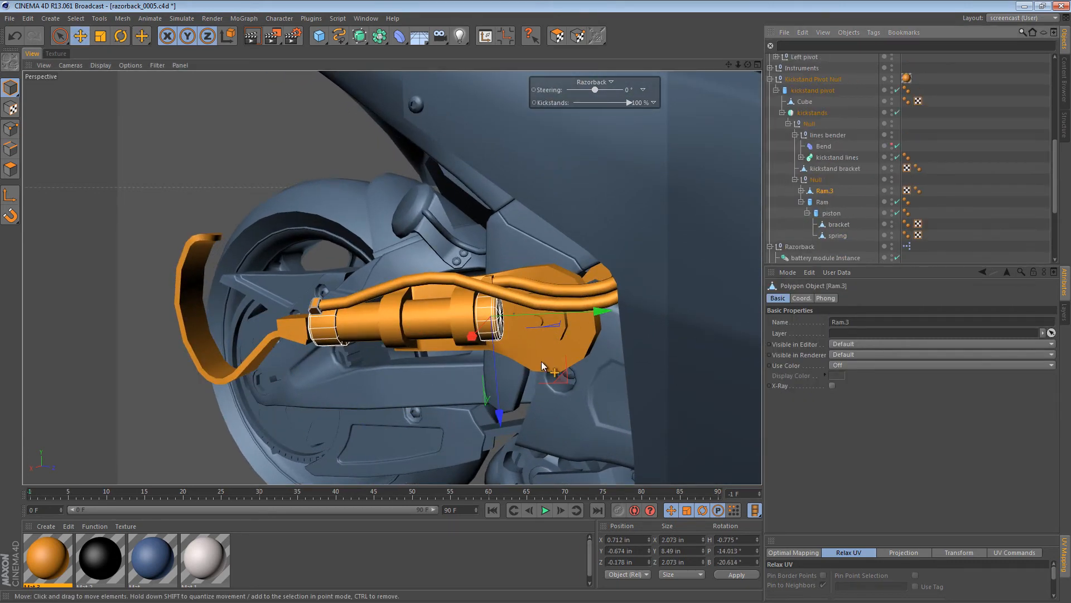
Select the cube and match its position, scale and rotation to Ram.3 with the Transfer tool
{"action": "left_click", "coordinate": [259, 318]}
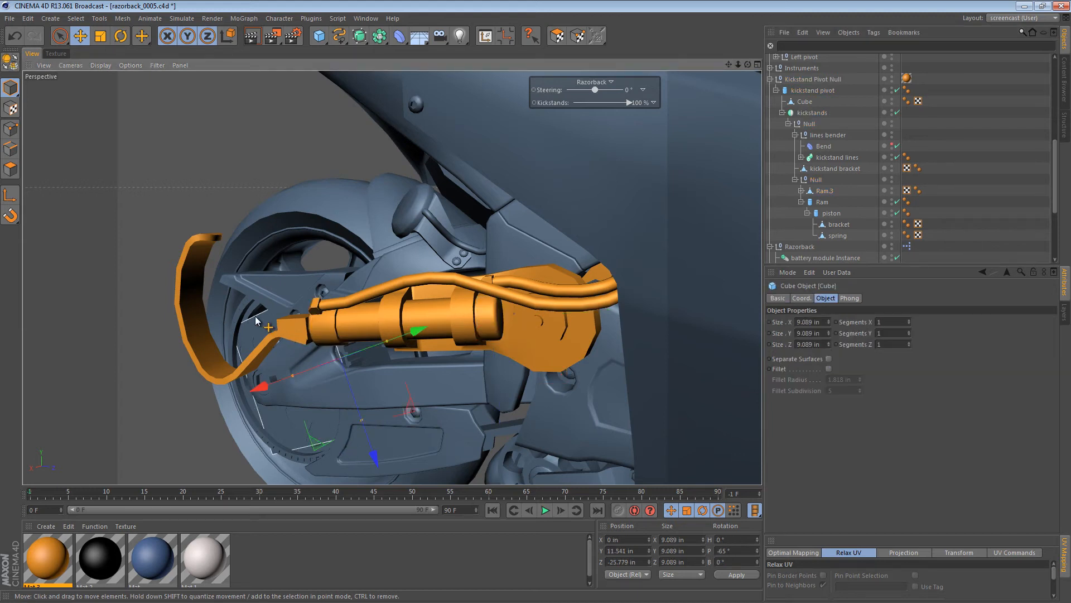
{"action": "key", "text": "e"}
{"action": "key", "text": "shift+t"}
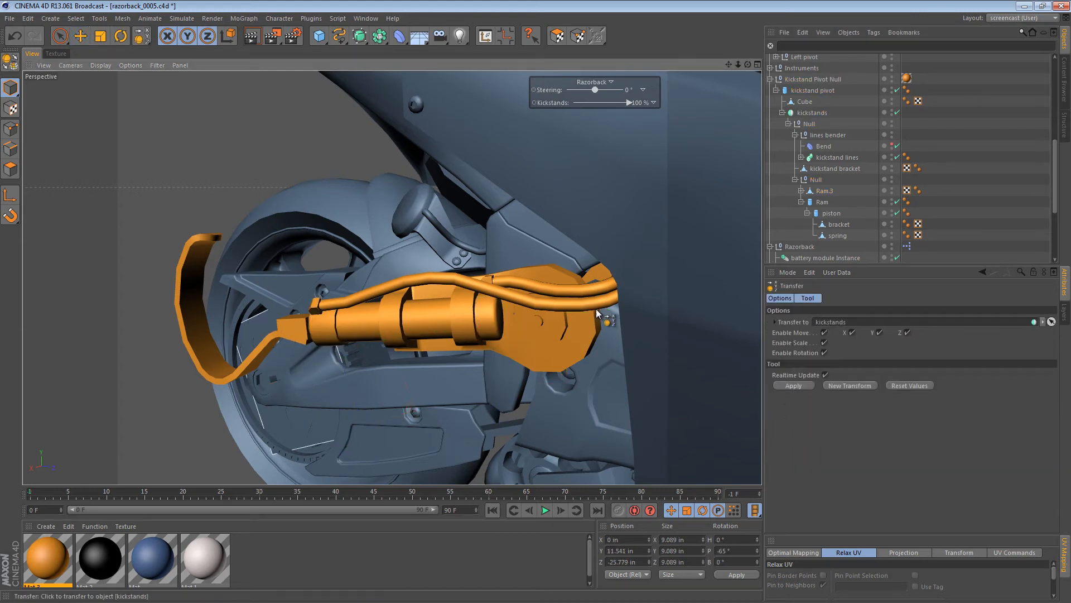
{"action": "left_click_drag", "start_coordinate": [819, 192], "coordinate": [846, 323]}
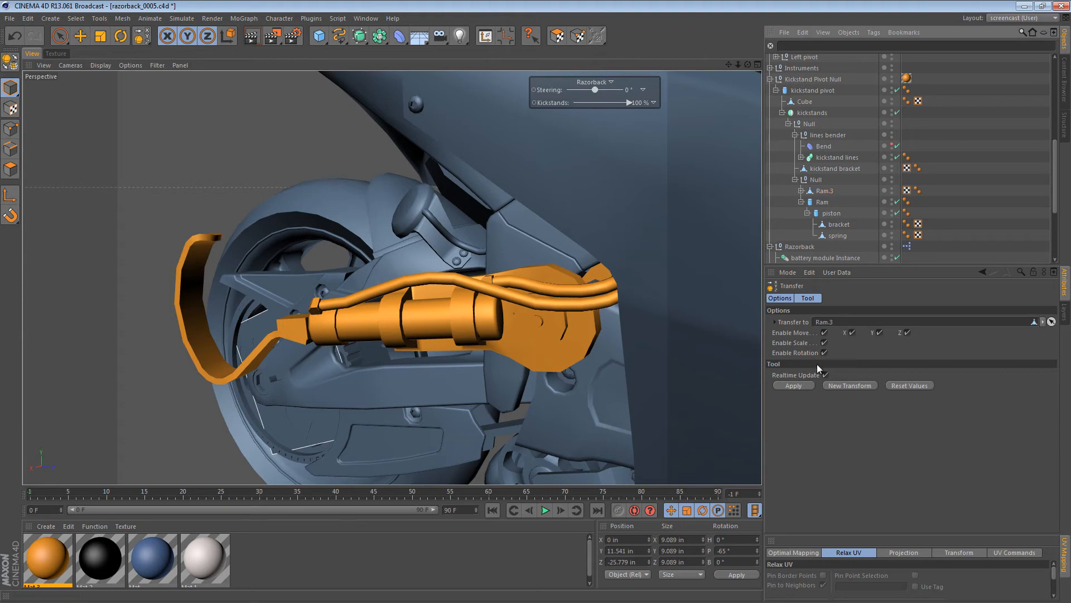
{"action": "left_click", "coordinate": [809, 385]}
Scale the cube down to a thin plate of about 0.99 × 0.21 × 0.99 in and place it against the ram's end
{"action": "key", "text": "t"}
{"action": "left_click_drag", "start_coordinate": [578, 312], "coordinate": [257, 409]}
{"action": "right_click_drag", "start_coordinate": [495, 323], "coordinate": [672, 312], "text": "alt"}
{"action": "mouse_move", "coordinate": [541, 285]}
{"action": "left_mouse_down", "text": "alt"}
{"action": "mouse_move", "coordinate": [563, 293]}
{"action": "mouse_move", "coordinate": [625, 276]}
{"action": "mouse_move", "coordinate": [547, 301]}
{"action": "left_mouse_up", "text": "alt"}
{"action": "key", "text": "e"}
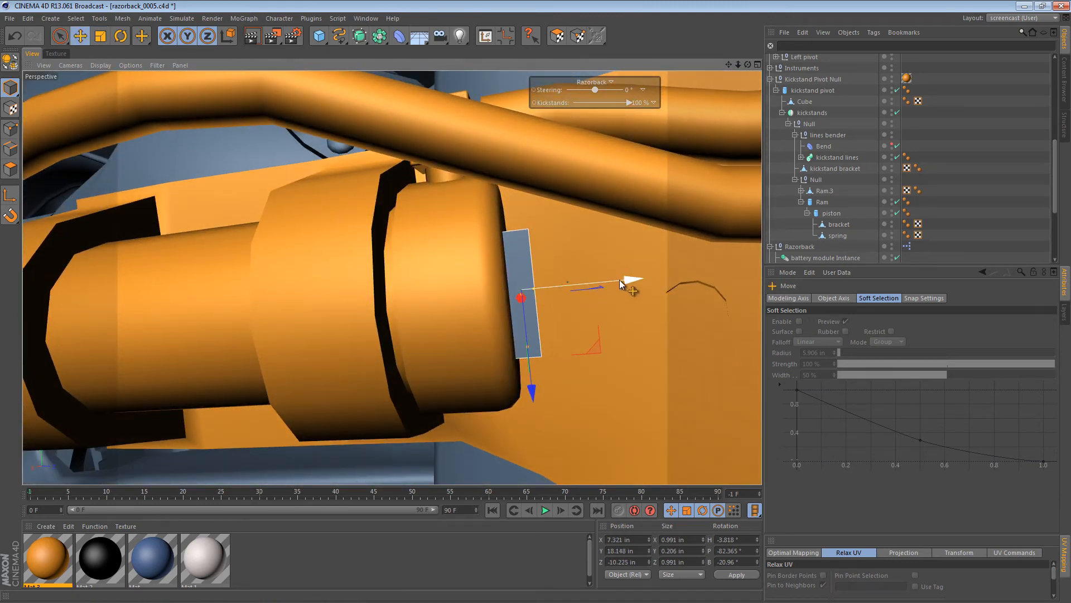
{"action": "left_click_drag", "start_coordinate": [619, 280], "coordinate": [627, 280]}
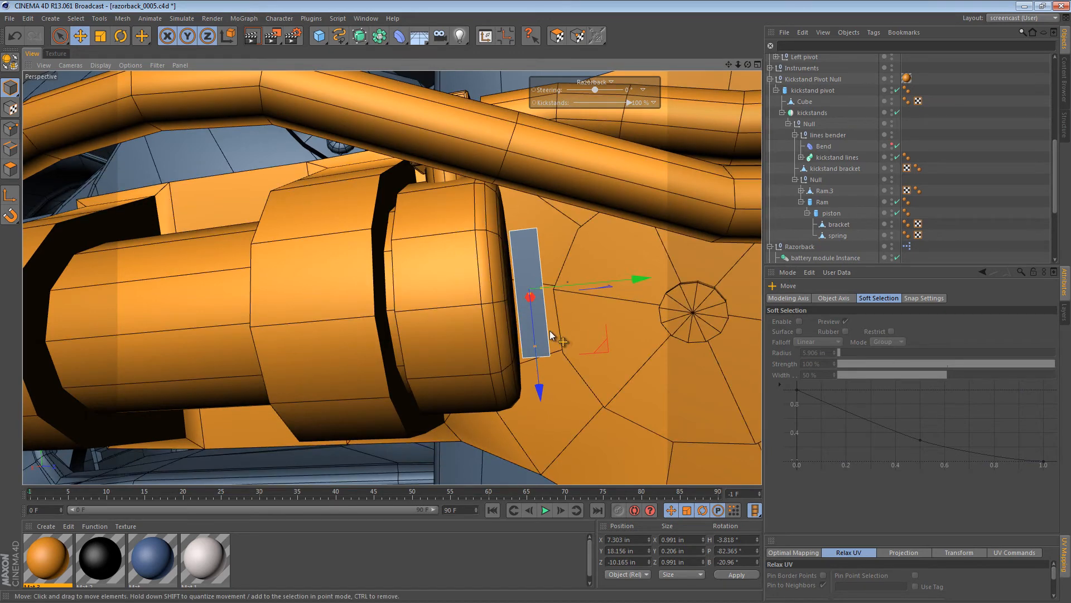
Enlarge the cube to about 1.13 × 0.37 × 1.13 in and nudge it along the ram's axis against the end cap
{"action": "left_click_drag", "start_coordinate": [550, 335], "coordinate": [374, 259], "text": "alt"}
{"action": "key", "text": "t"}
{"action": "left_click_drag", "start_coordinate": [667, 337], "coordinate": [773, 307]}
{"action": "left_click_drag", "start_coordinate": [641, 305], "coordinate": [645, 259], "text": "alt"}
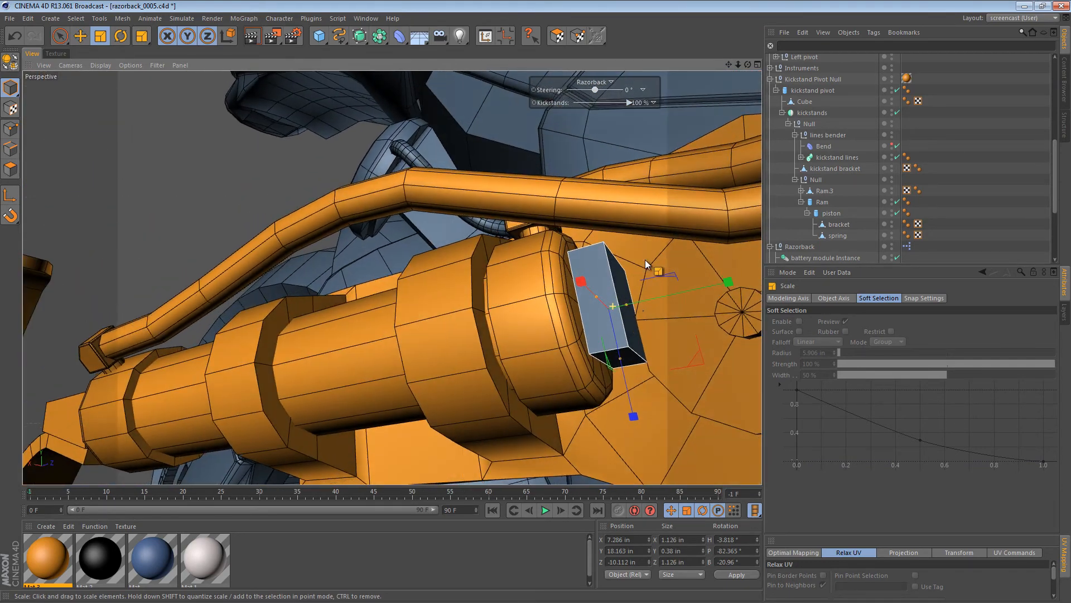
{"action": "key", "text": "e"}
{"action": "left_click_drag", "start_coordinate": [716, 288], "coordinate": [725, 279]}
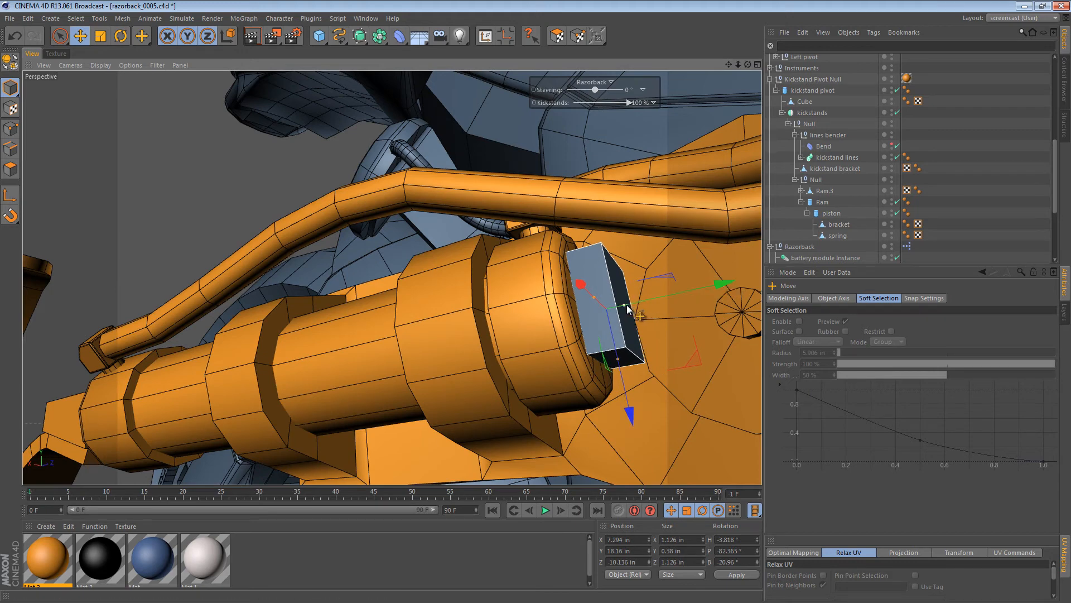
{"action": "left_click_drag", "start_coordinate": [626, 305], "coordinate": [624, 309]}
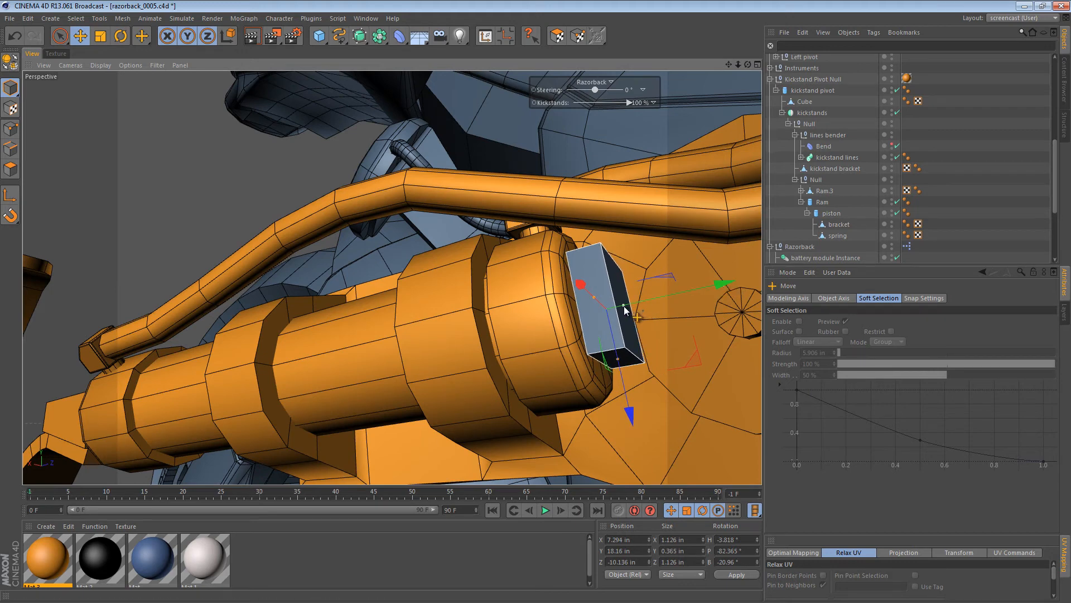
Make the cube an editable polygon object and move it into the null that holds Ram.3
{"action": "key", "text": "c"}
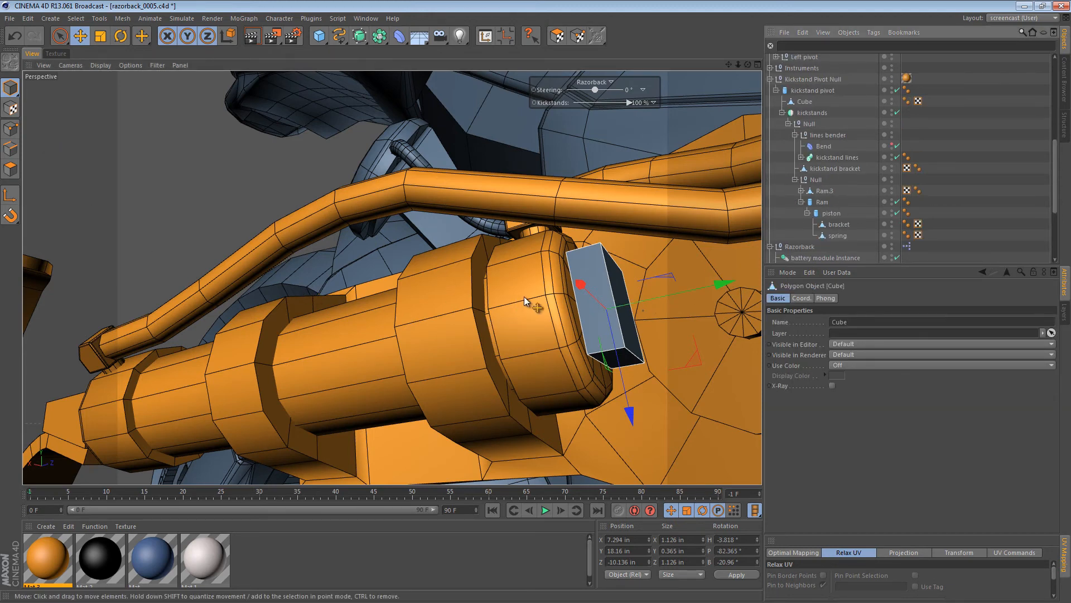
{"action": "key", "text": "Delete"}
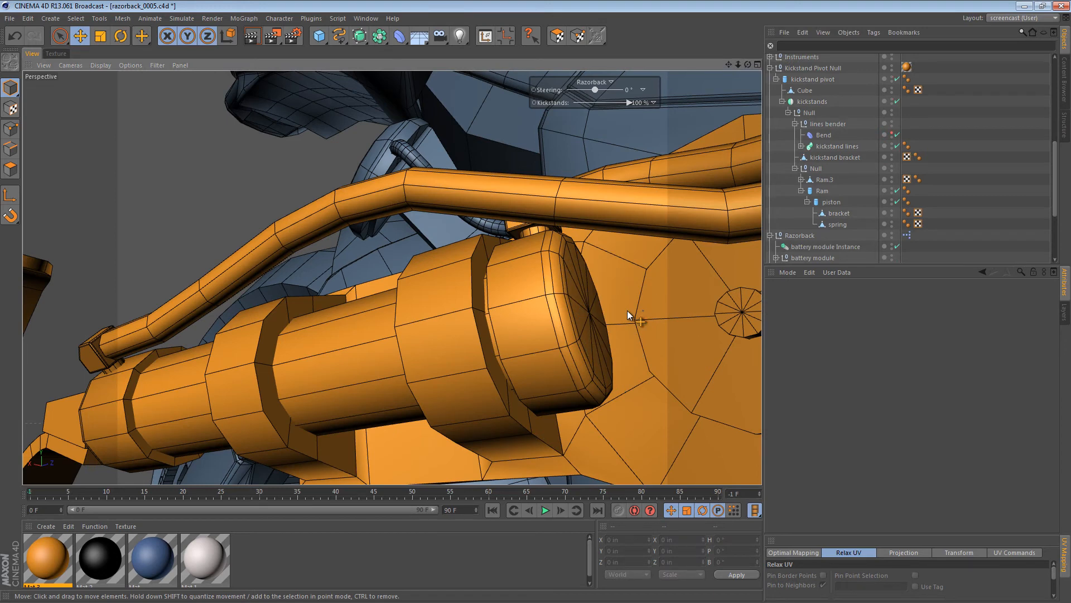
{"action": "left_click", "coordinate": [836, 180]}
{"action": "left_click", "coordinate": [801, 179]}
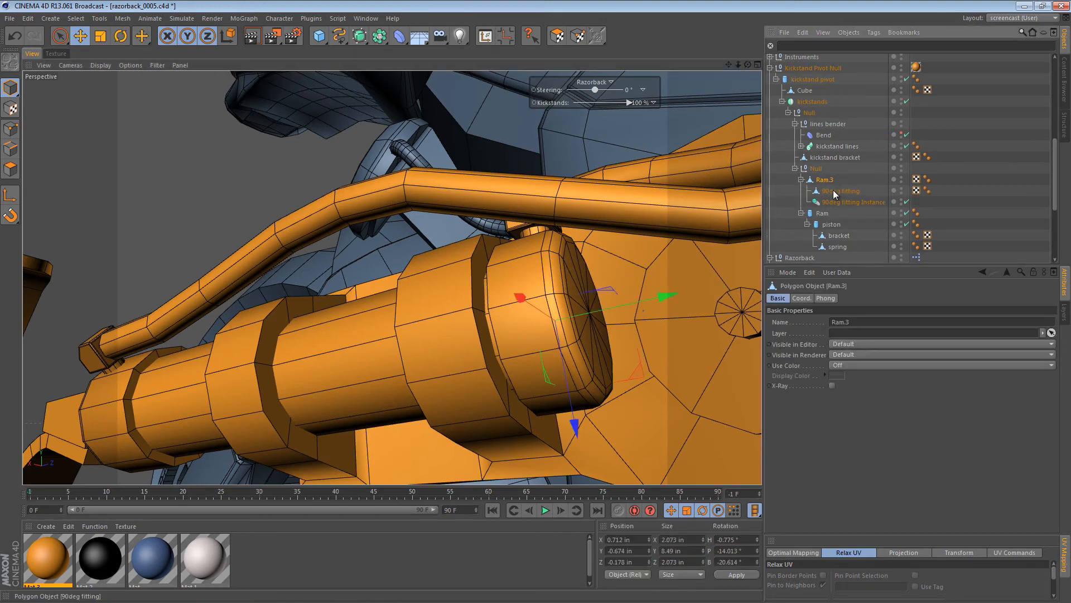
{"action": "left_click", "coordinate": [832, 189]}
{"action": "left_click", "coordinate": [801, 179]}
{"action": "left_click", "coordinate": [814, 180]}
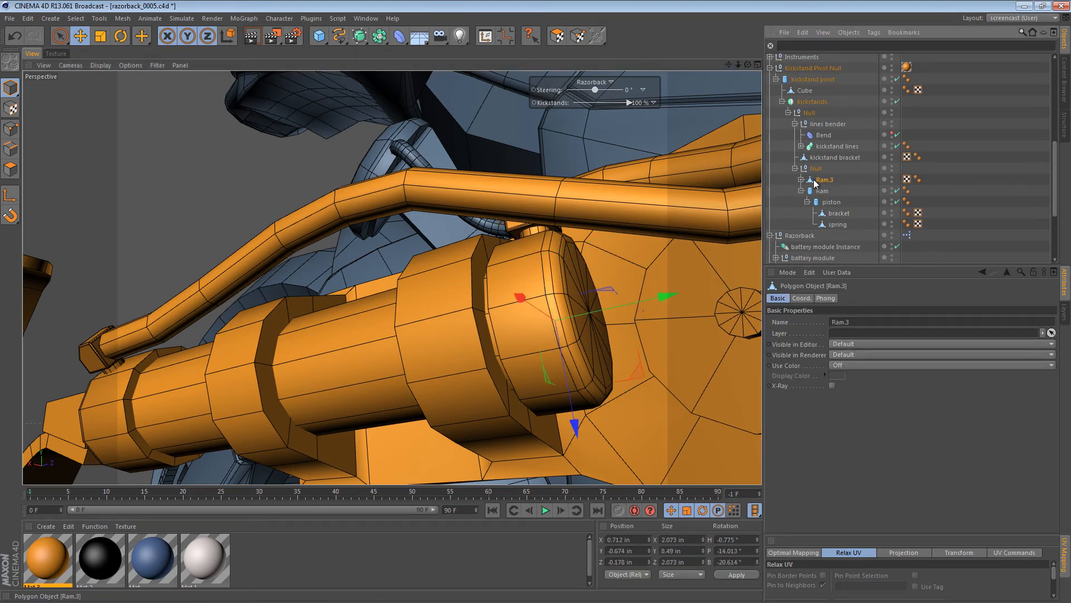
{"action": "key", "text": "ctrl+v"}
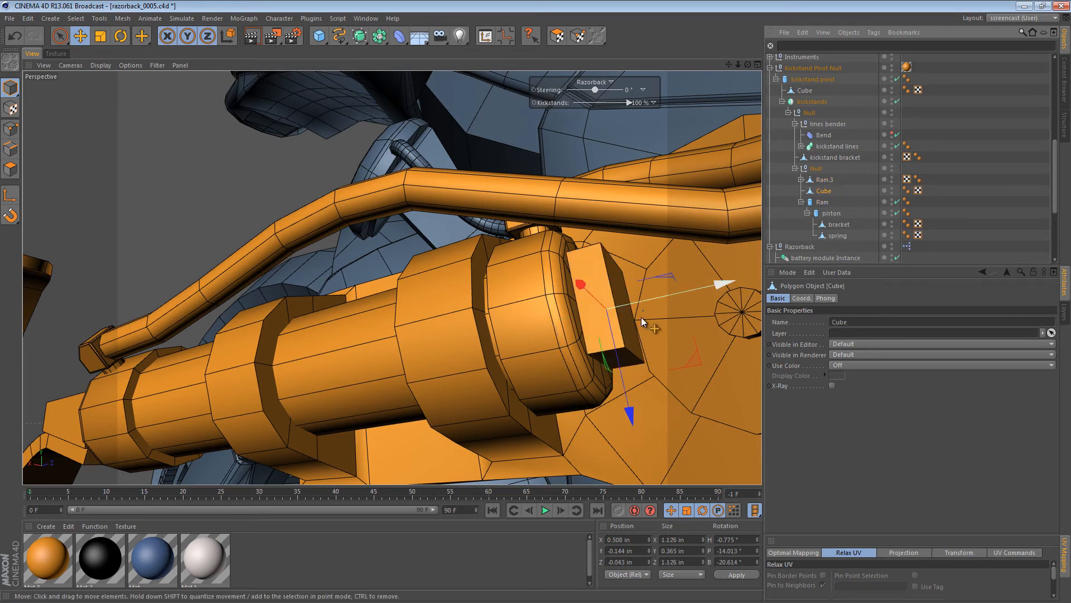
Select the cube's side polygon facing the kickstand bracket, using wireframe display to reach it
{"action": "left_click_drag", "start_coordinate": [608, 287], "coordinate": [553, 347], "text": "alt"}
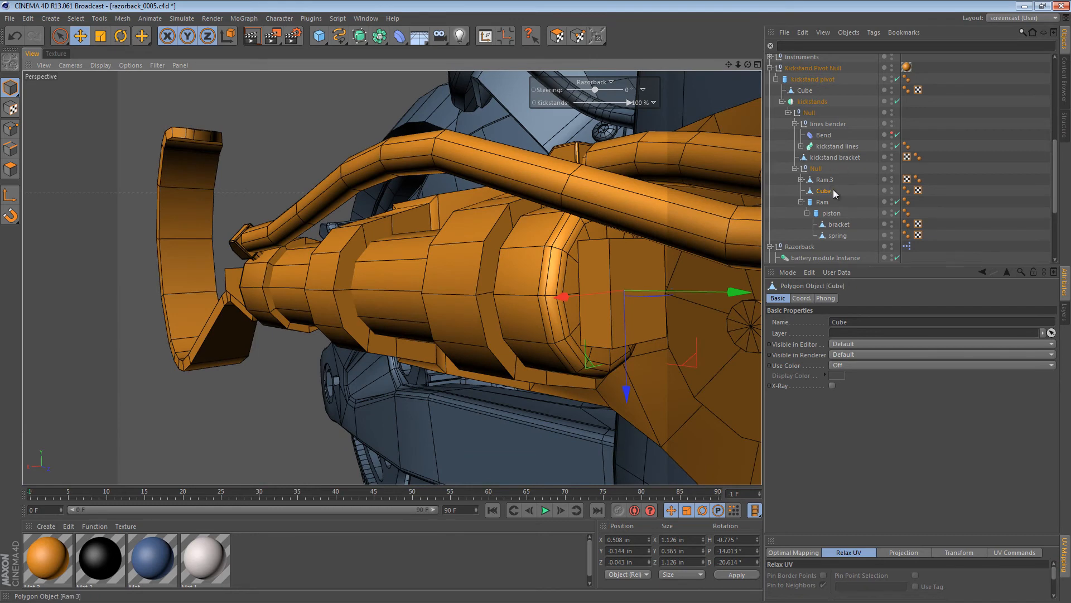
{"action": "left_click_drag", "start_coordinate": [650, 302], "coordinate": [528, 271], "text": "alt"}
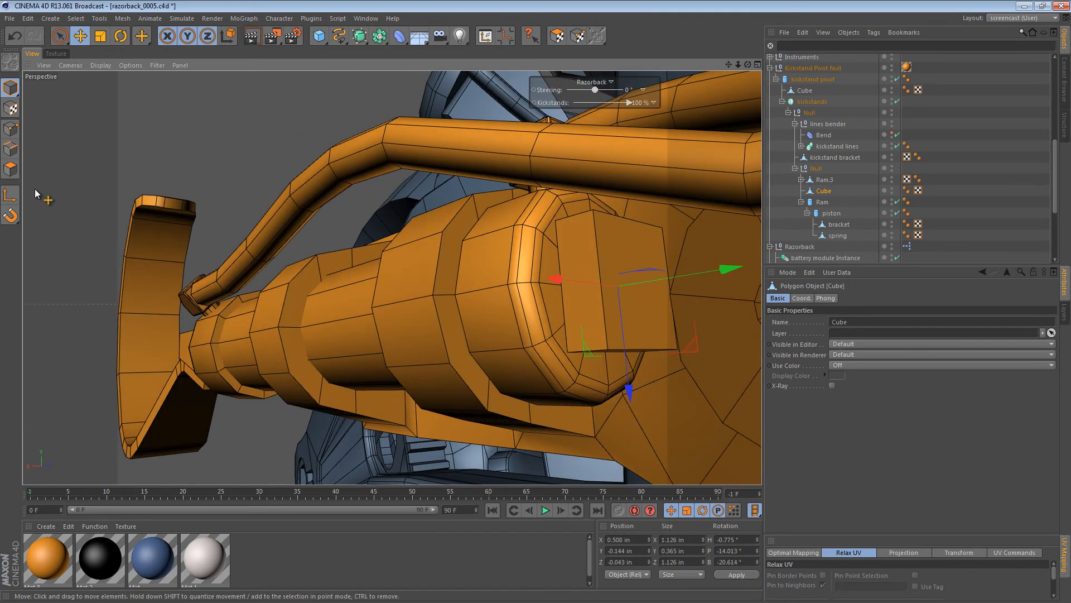
{"action": "left_click", "coordinate": [10, 168]}
{"action": "key", "text": "n"}
{"action": "key", "text": "g"}
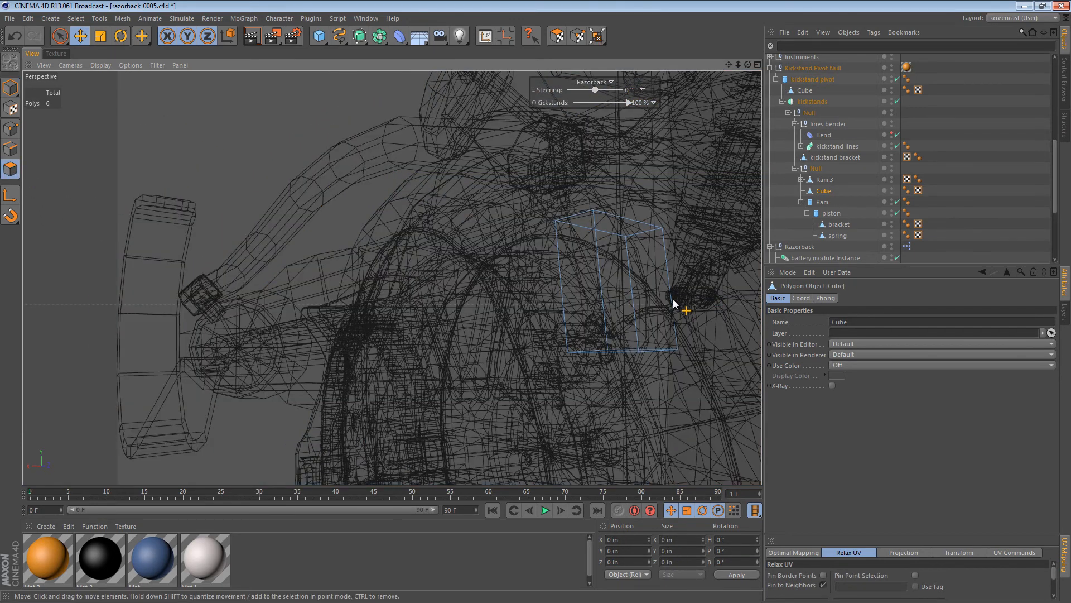
{"action": "mouse_move", "coordinate": [630, 291]}
{"action": "left_mouse_down", "text": "alt"}
{"action": "mouse_move", "coordinate": [490, 269]}
{"action": "mouse_move", "coordinate": [514, 277]}
{"action": "left_mouse_up", "text": "alt"}
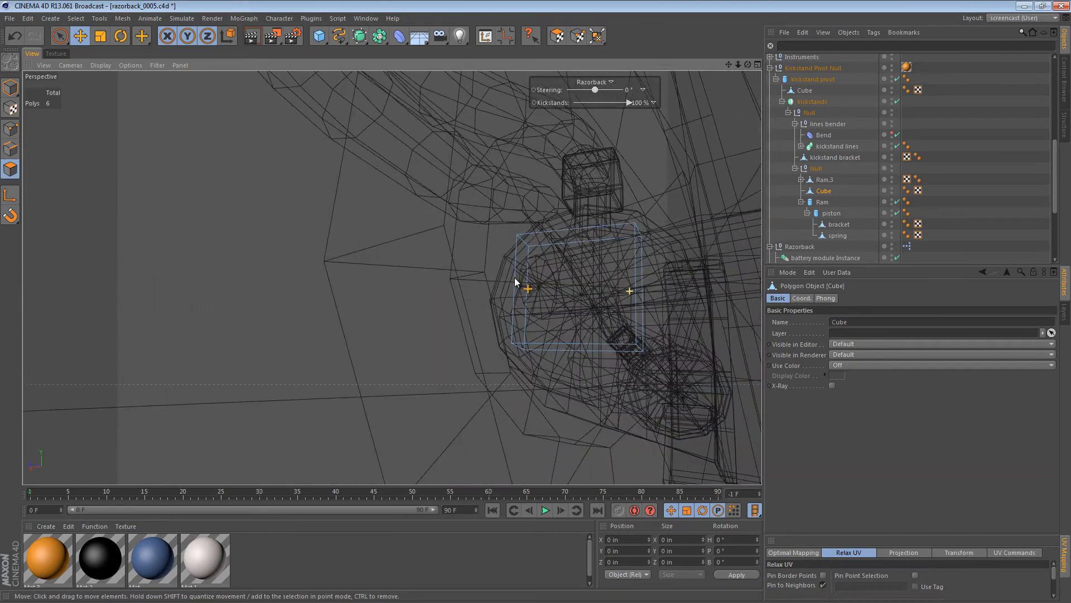
{"action": "key", "text": "e"}
{"action": "left_click", "coordinate": [640, 275]}
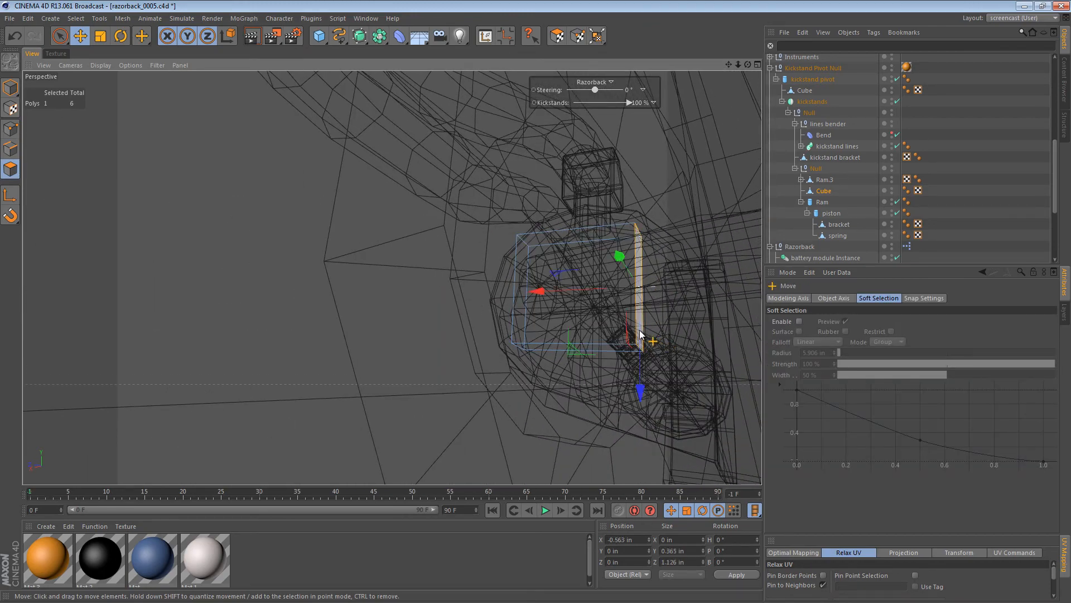
Restore shaded display without lines and extrude the selected cube polygon about 0.53 in toward the kickstand bracket
{"action": "key", "text": "n"}
{"action": "key", "text": "a"}
{"action": "key", "text": "ctrl+shift+z"}
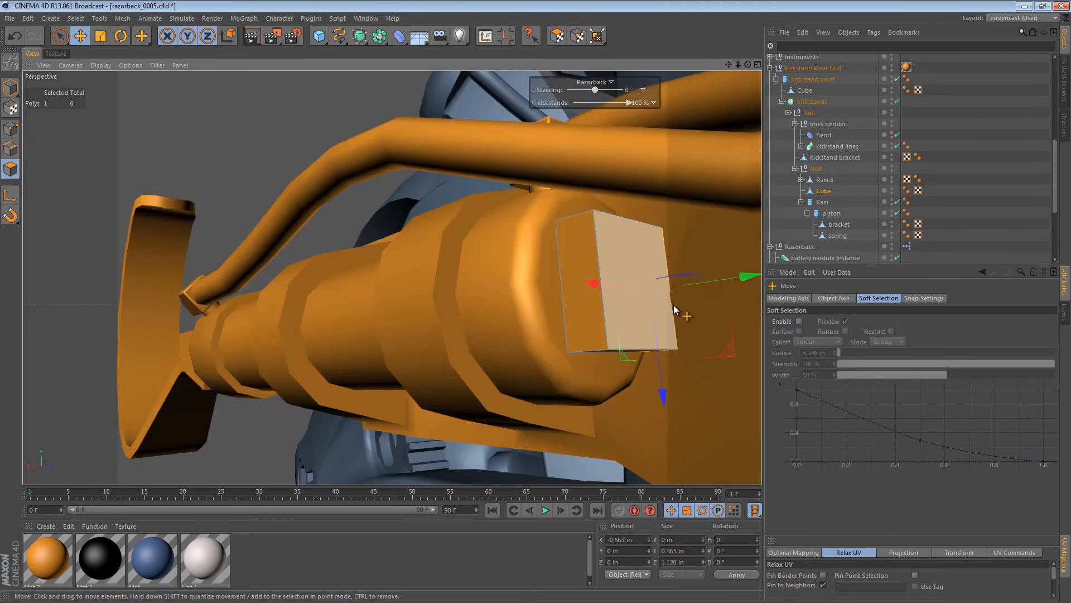
{"action": "left_click_drag", "start_coordinate": [674, 304], "coordinate": [591, 339], "text": "alt"}
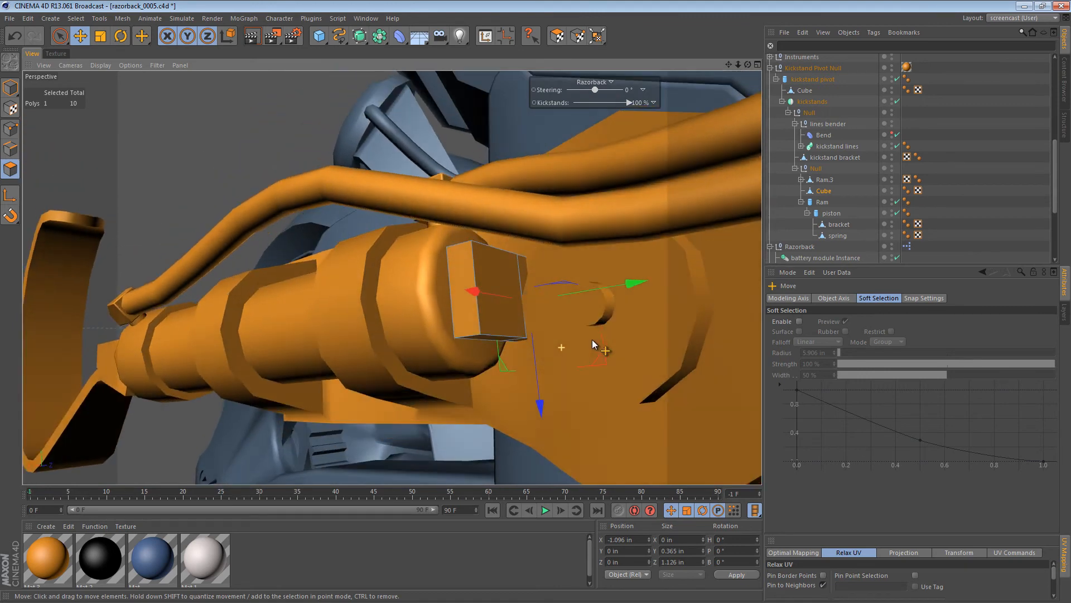
Widen the extruded end polygon along its Z axis to about 2.23 in
{"action": "key", "text": "t"}
{"action": "mouse_move", "coordinate": [538, 404]}
{"action": "left_mouse_down"}
{"action": "mouse_move", "coordinate": [548, 431]}
{"action": "mouse_move", "coordinate": [536, 322]}
{"action": "mouse_move", "coordinate": [545, 404]}
{"action": "left_mouse_up"}
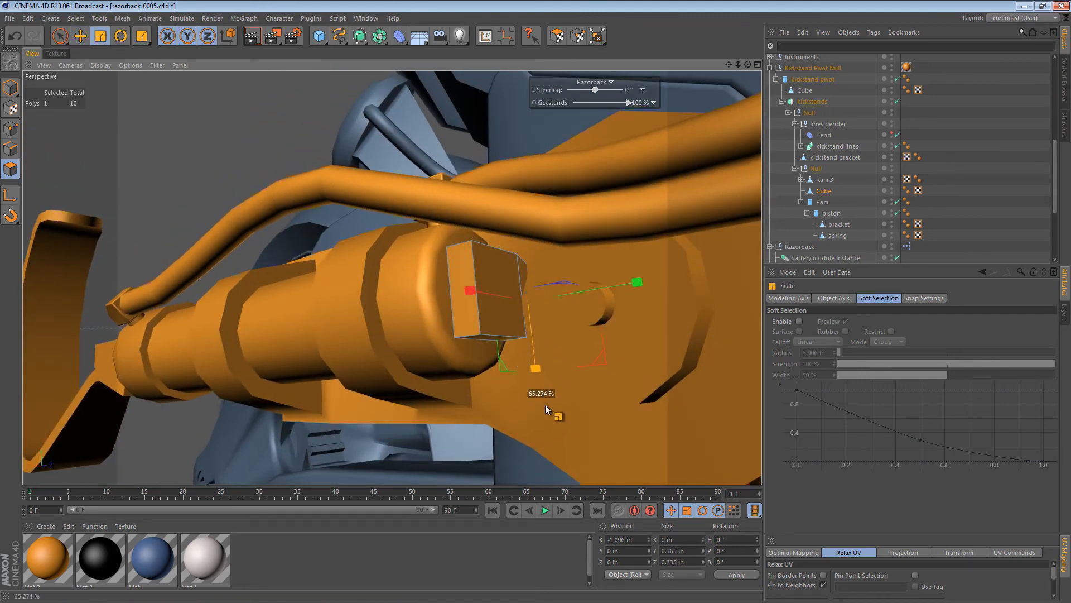
{"action": "left_click_drag", "start_coordinate": [537, 330], "coordinate": [536, 323]}
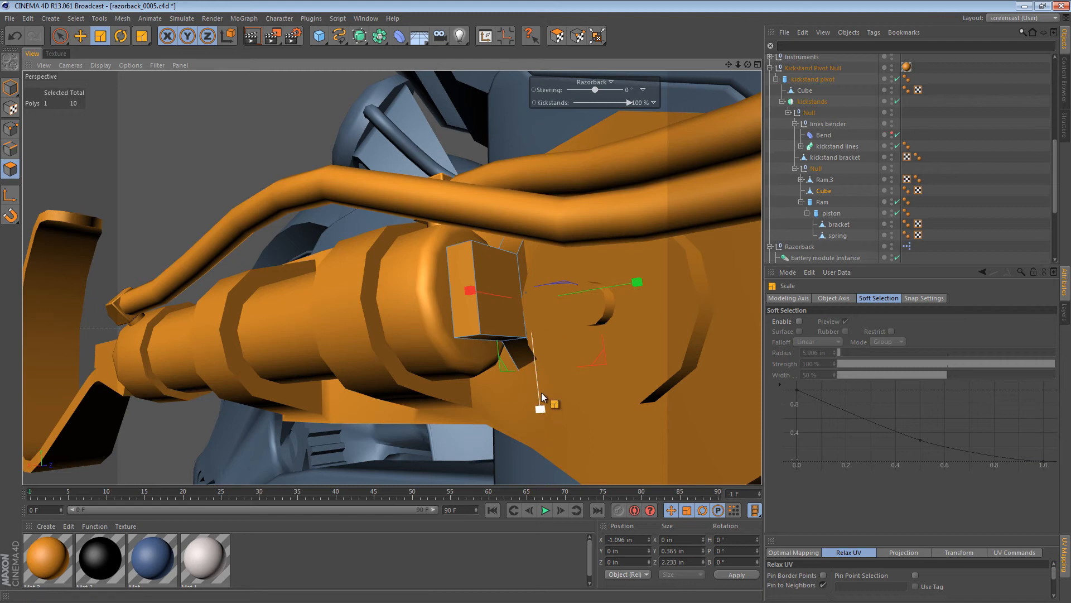
Select the four-edge loop at the extrusion's base and scale it along Z to about 1.65 in
{"action": "key", "text": "u"}
{"action": "key", "text": "l"}
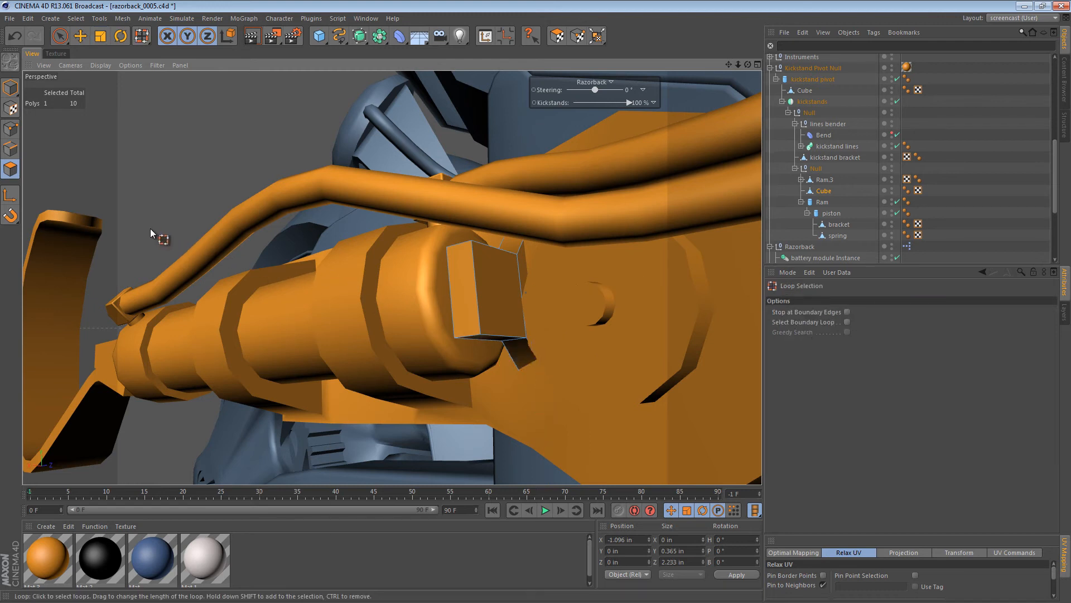
{"action": "left_click", "coordinate": [10, 148]}
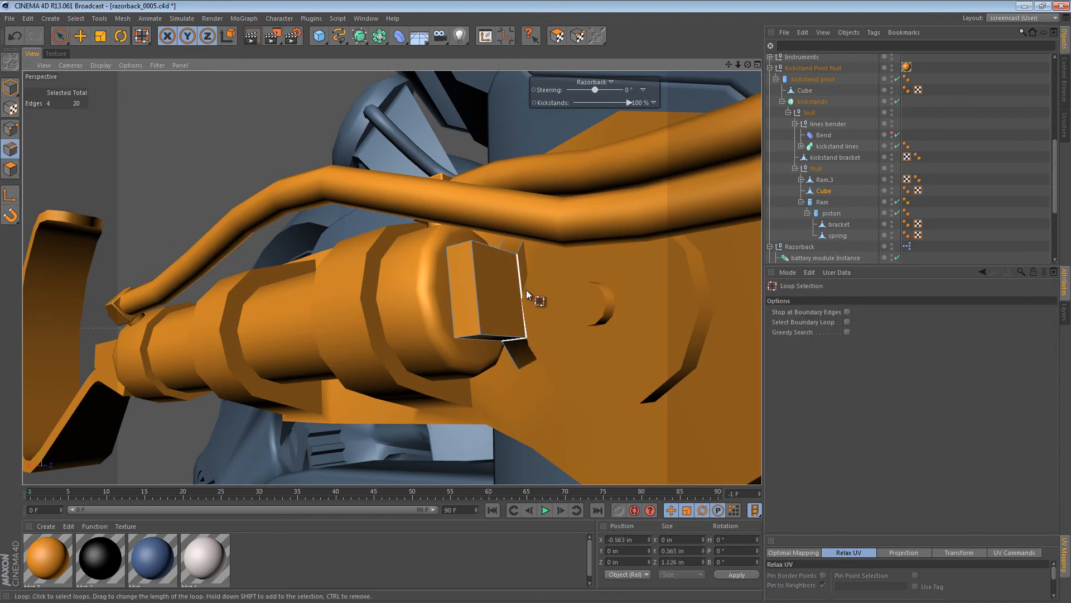
{"action": "key", "text": "t"}
{"action": "left_click_drag", "start_coordinate": [519, 405], "coordinate": [533, 414]}
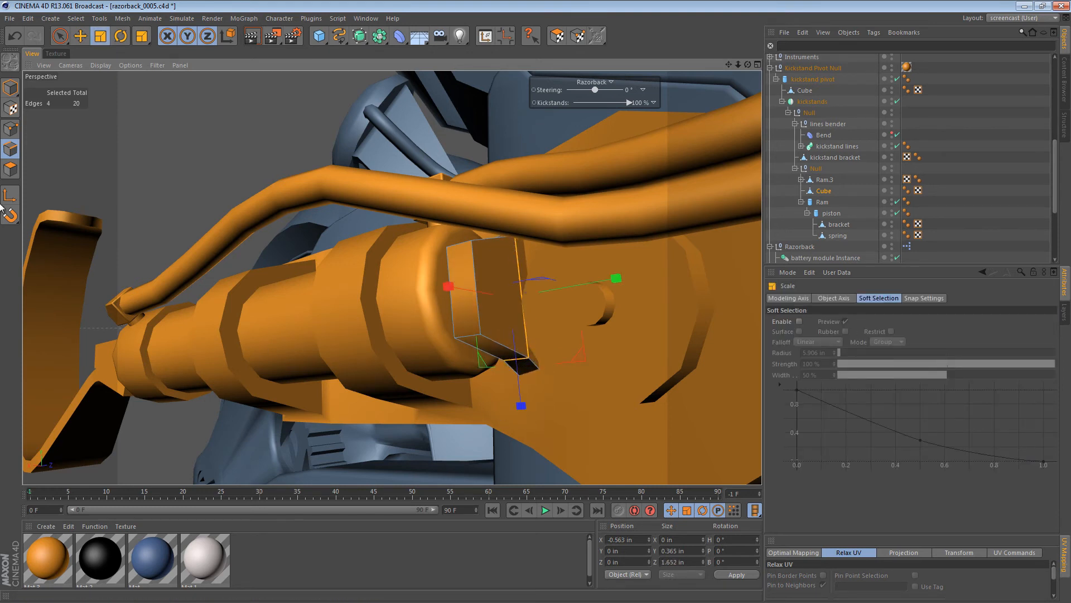
Bevel the two short edges on the cube's side facing away from the kickstand bracket, with an inner offset of about 0.268 in
{"action": "left_click", "coordinate": [10, 150]}
{"action": "key", "text": "e"}
{"action": "left_click", "coordinate": [462, 243]}
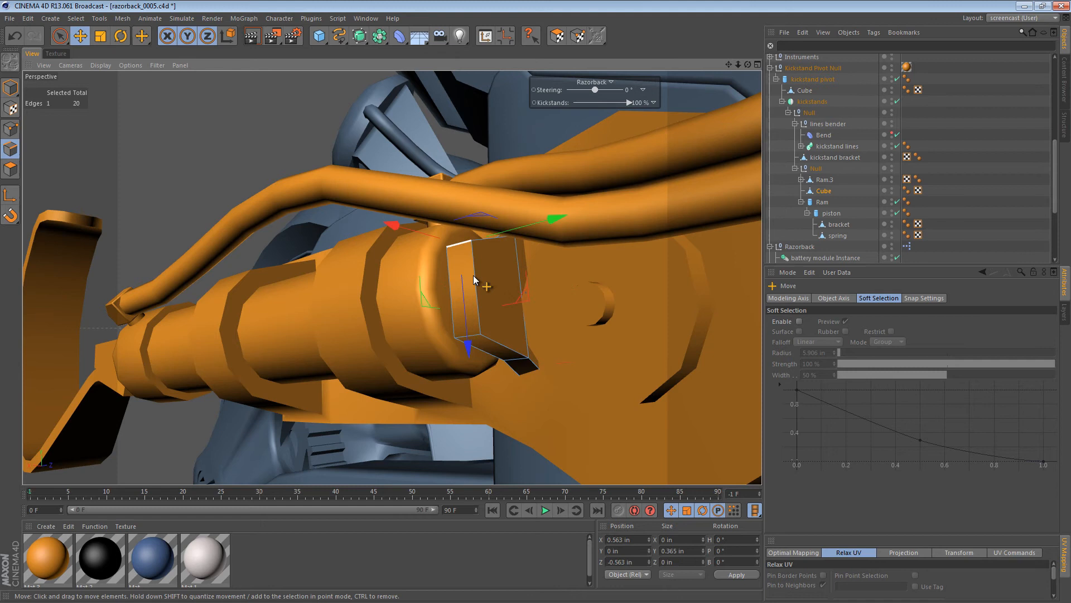
{"action": "left_click", "coordinate": [474, 336], "text": "shift"}
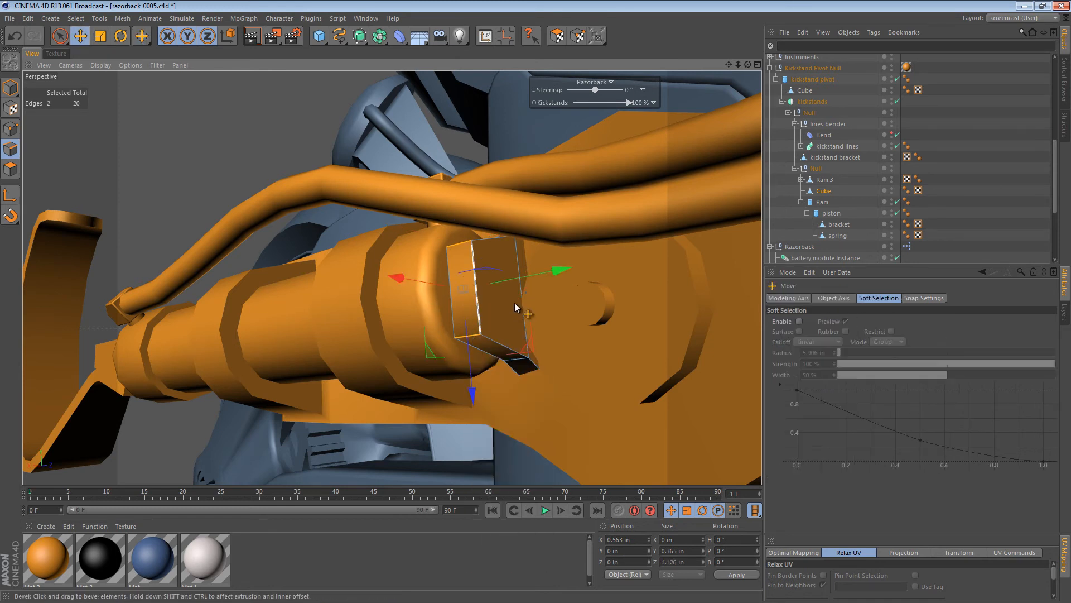
{"action": "left_click_drag", "start_coordinate": [589, 310], "coordinate": [603, 310]}
{"action": "key", "text": "ctrl+z"}
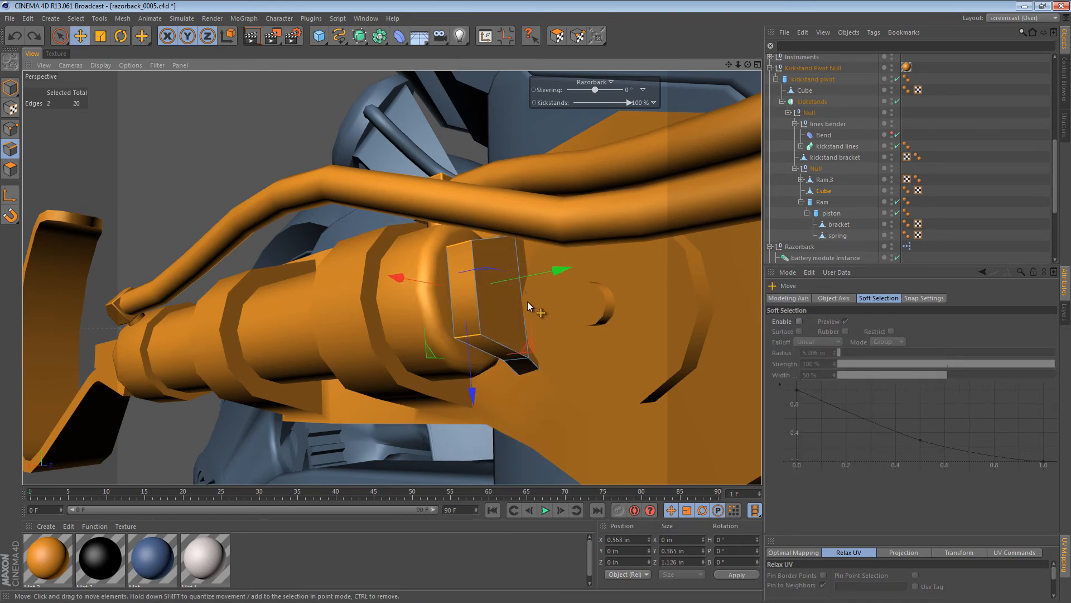
{"action": "key", "text": "m"}
{"action": "key", "text": "s"}
{"action": "left_click_drag", "start_coordinate": [537, 324], "coordinate": [574, 468]}
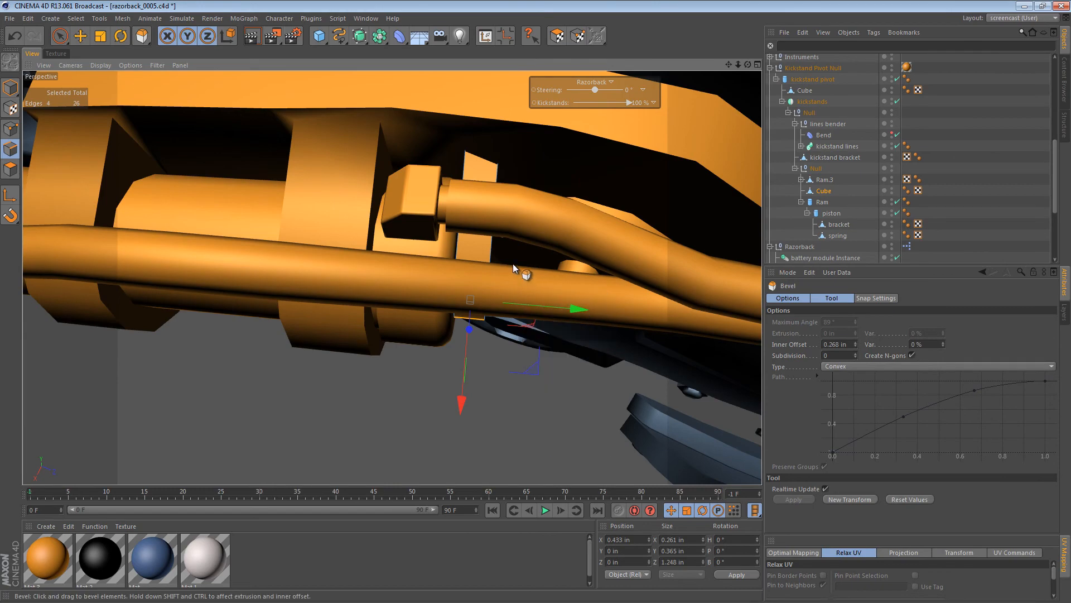
Select the two long edges at the base and end of the cube's extruded section and move them along Y to about 0.216 in
{"action": "key", "text": "n"}
{"action": "key", "text": "g"}
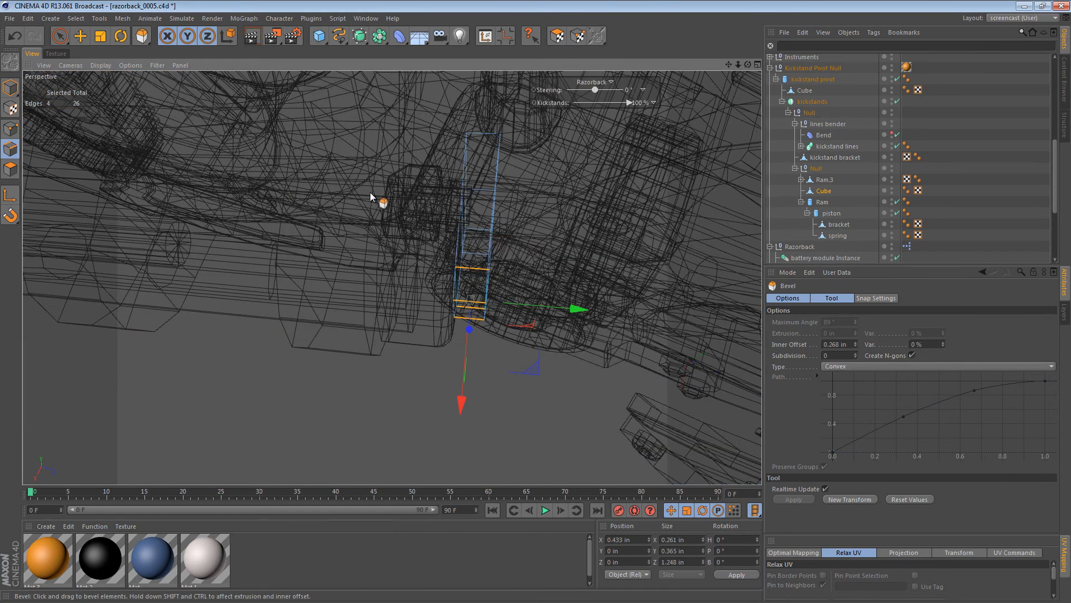
{"action": "key", "text": "e"}
{"action": "left_click_drag", "start_coordinate": [475, 322], "coordinate": [547, 198], "text": "alt"}
{"action": "left_click", "coordinate": [520, 206]}
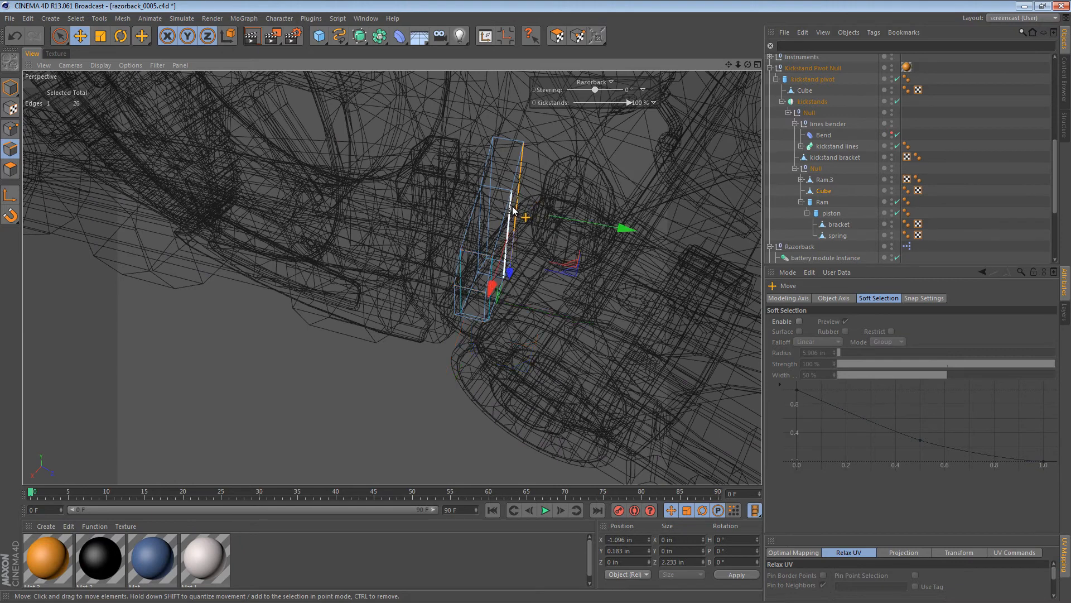
{"action": "left_click", "coordinate": [511, 211], "text": "shift"}
{"action": "key", "text": "n"}
{"action": "key", "text": "a"}
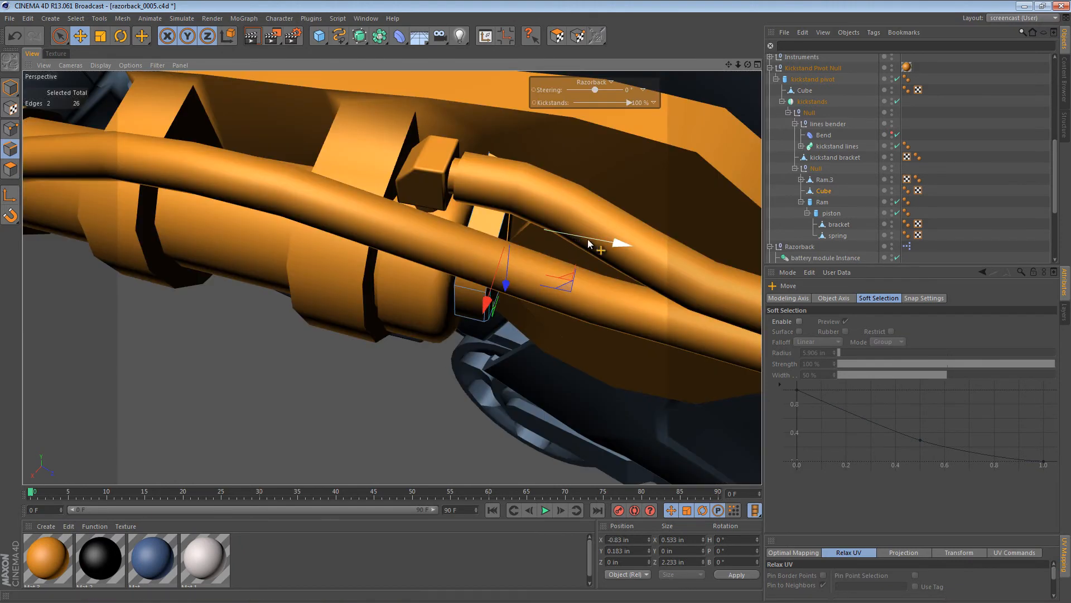
{"action": "left_click_drag", "start_coordinate": [538, 239], "coordinate": [542, 147], "text": "alt"}
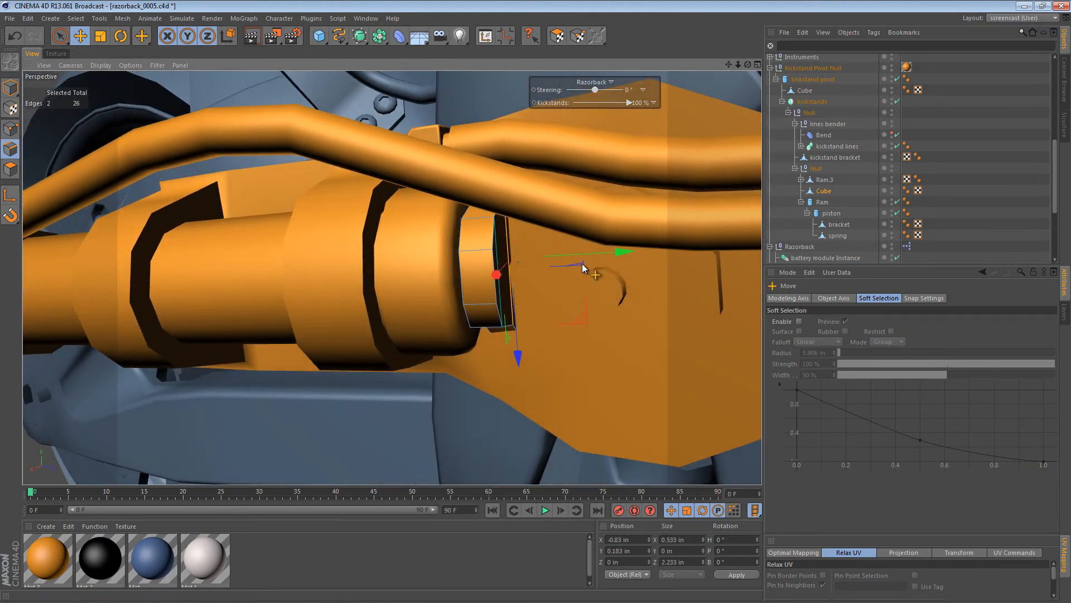
{"action": "left_click_drag", "start_coordinate": [622, 251], "coordinate": [510, 343]}
Select only the long outer edge at the extrusion's end and move it along Y to about 0.55 in, flaring the cube
{"action": "key", "text": "n"}
{"action": "key", "text": "g"}
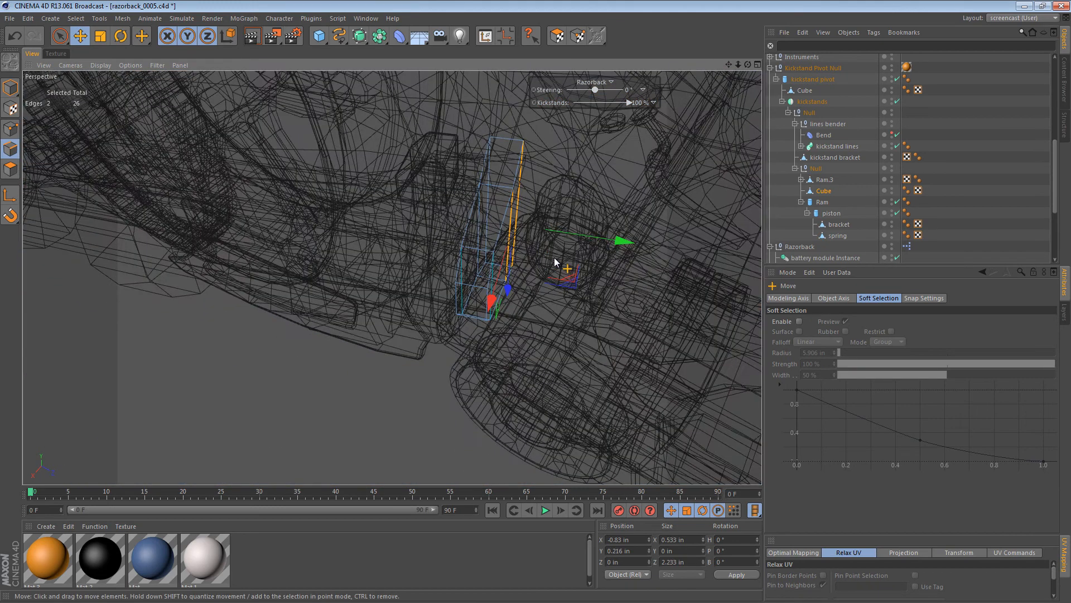
{"action": "left_click", "coordinate": [518, 190]}
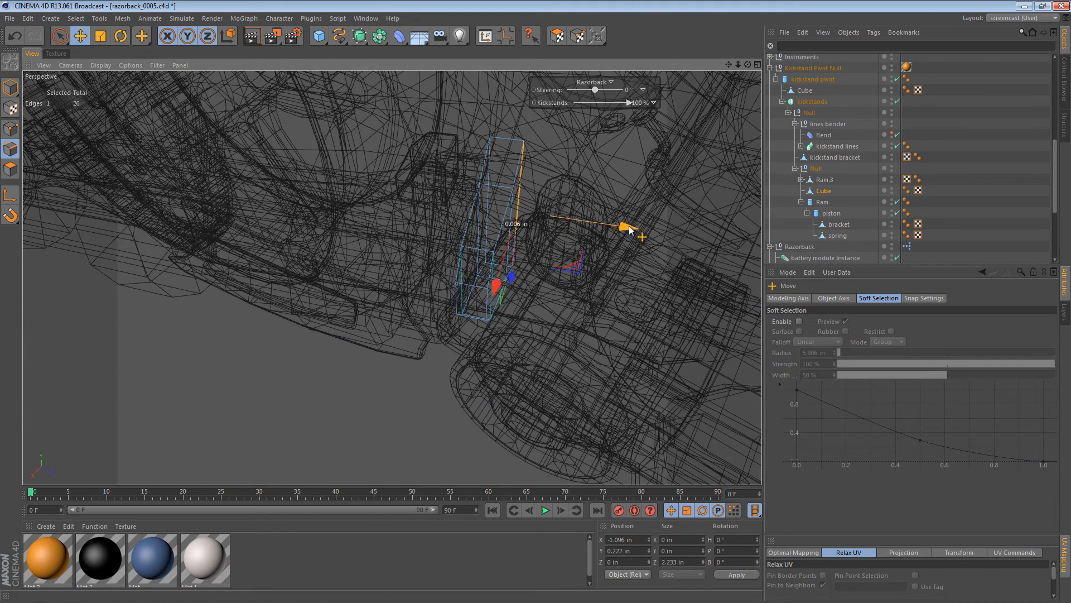
{"action": "left_click_drag", "start_coordinate": [631, 225], "coordinate": [652, 232]}
{"action": "key", "text": "n"}
{"action": "key", "text": "a"}
{"action": "left_click_drag", "start_coordinate": [552, 253], "coordinate": [537, 324], "text": "alt"}
{"action": "middle_click_drag", "start_coordinate": [573, 306], "coordinate": [382, 288], "text": "alt"}
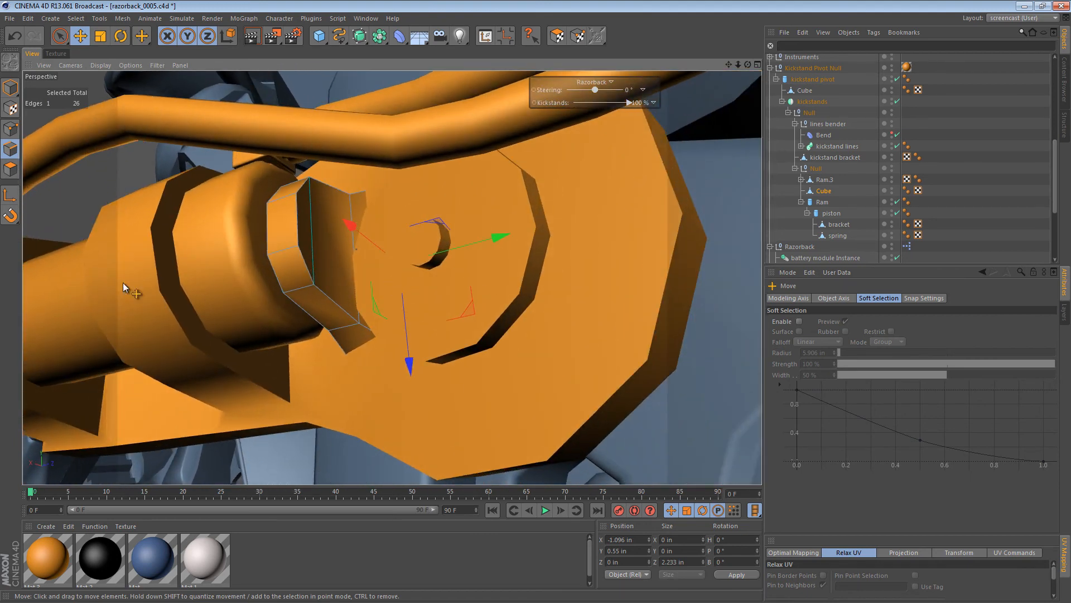
Check the objects in the kickstand hierarchy to find which one contains the round recess around the pivot
{"action": "left_click", "coordinate": [10, 168]}
{"action": "left_click", "coordinate": [10, 88]}
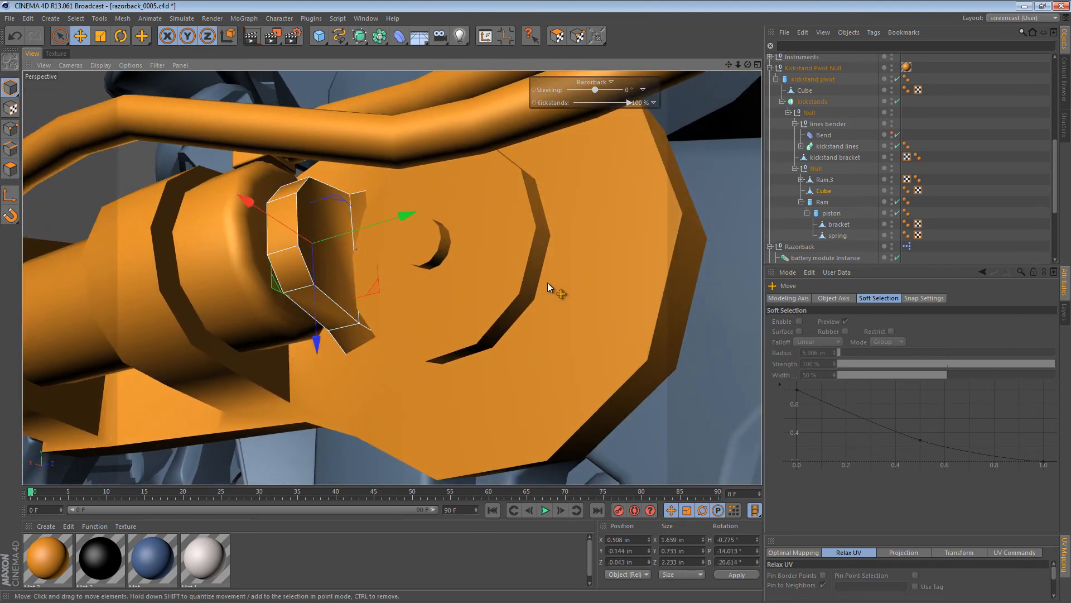
{"action": "left_click", "coordinate": [507, 309]}
{"action": "key", "text": "Return"}
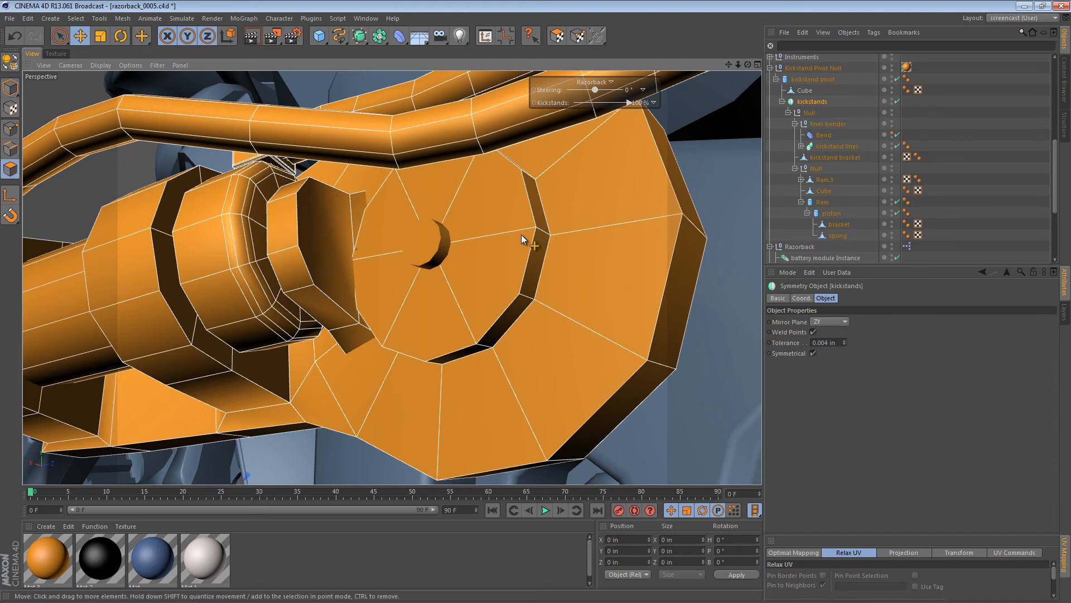
{"action": "left_click", "coordinate": [816, 179]}
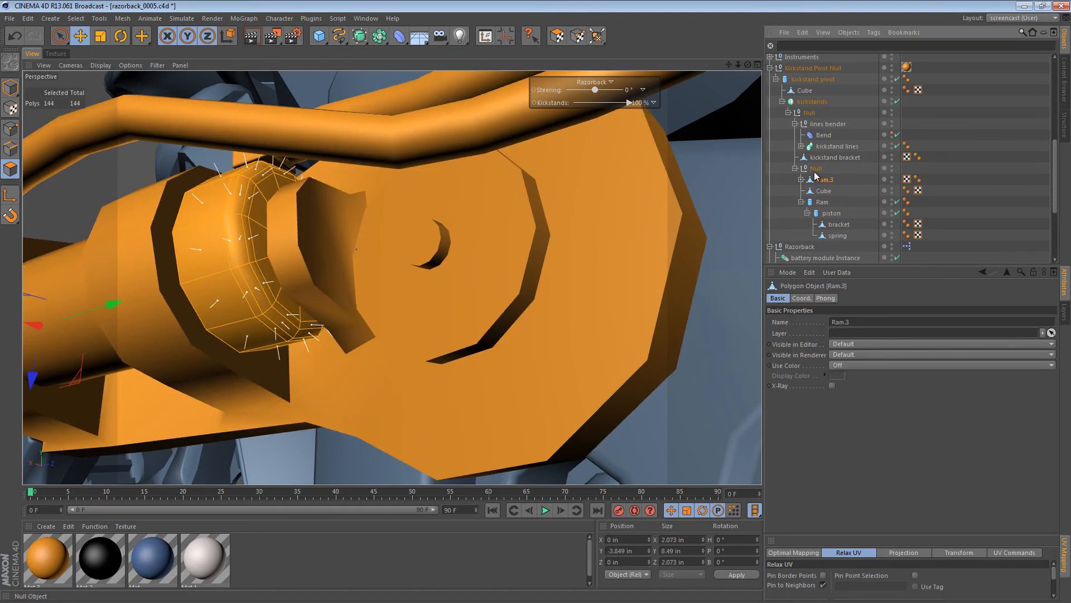
{"action": "left_click", "coordinate": [806, 80]}
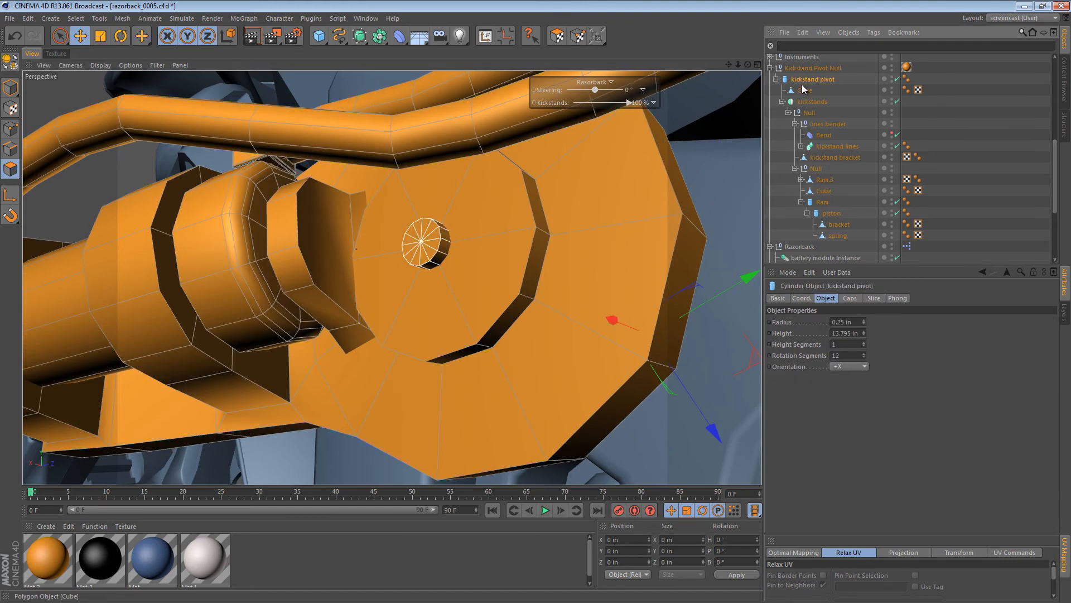
{"action": "left_click", "coordinate": [806, 90]}
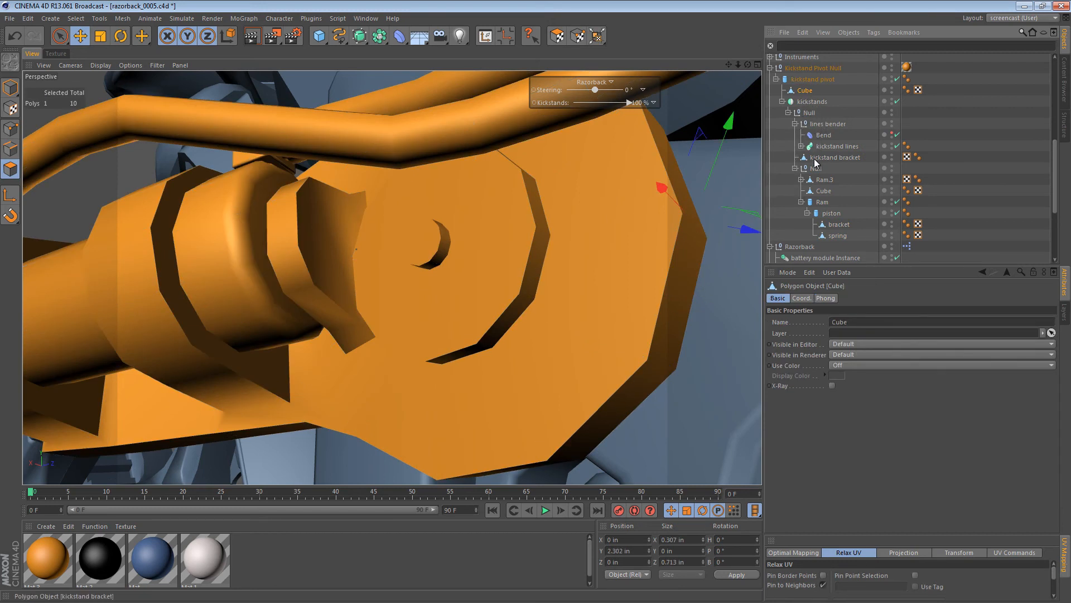
{"action": "left_click", "coordinate": [839, 236]}
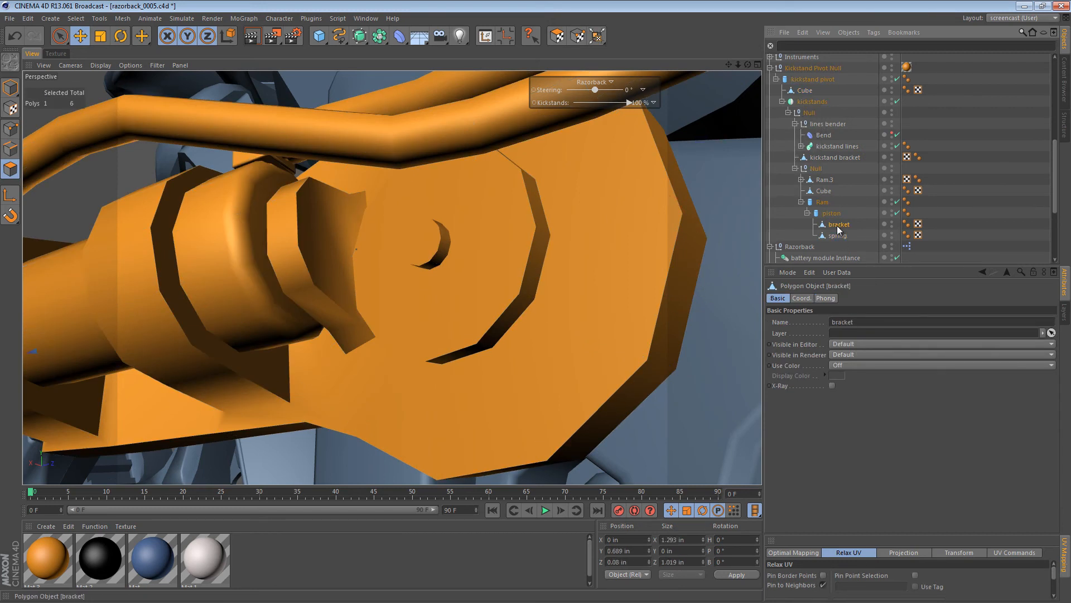
{"action": "left_click", "coordinate": [833, 216]}
{"action": "left_click", "coordinate": [819, 192]}
{"action": "left_click", "coordinate": [817, 181]}
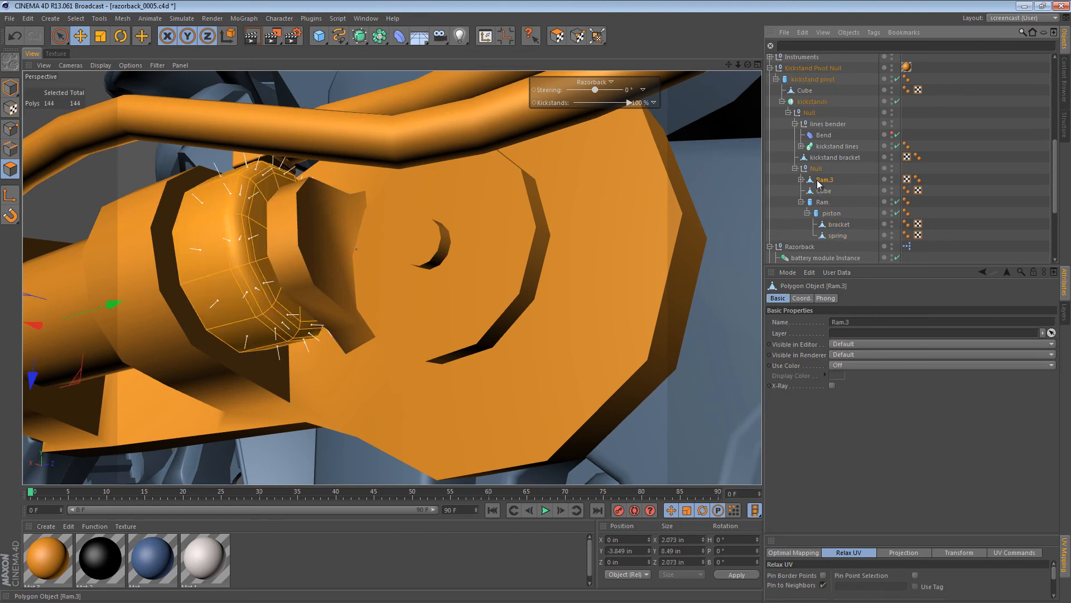
Loop-select the kickstand bracket's recess wall polygons around the pivot and scale them down to about 2.01 in across
{"action": "left_click", "coordinate": [817, 158]}
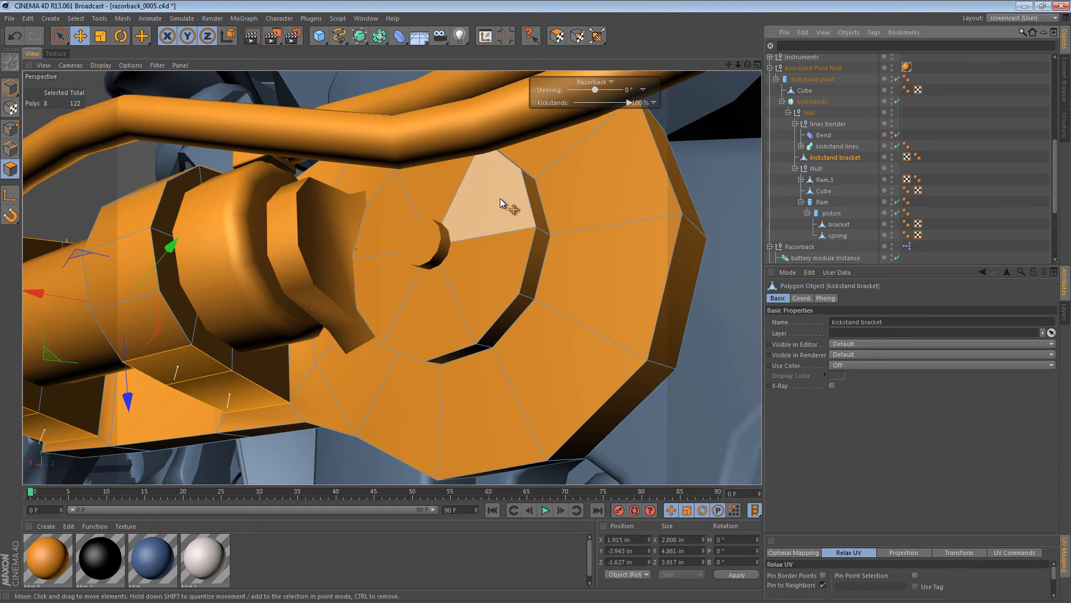
{"action": "left_click", "coordinate": [544, 231]}
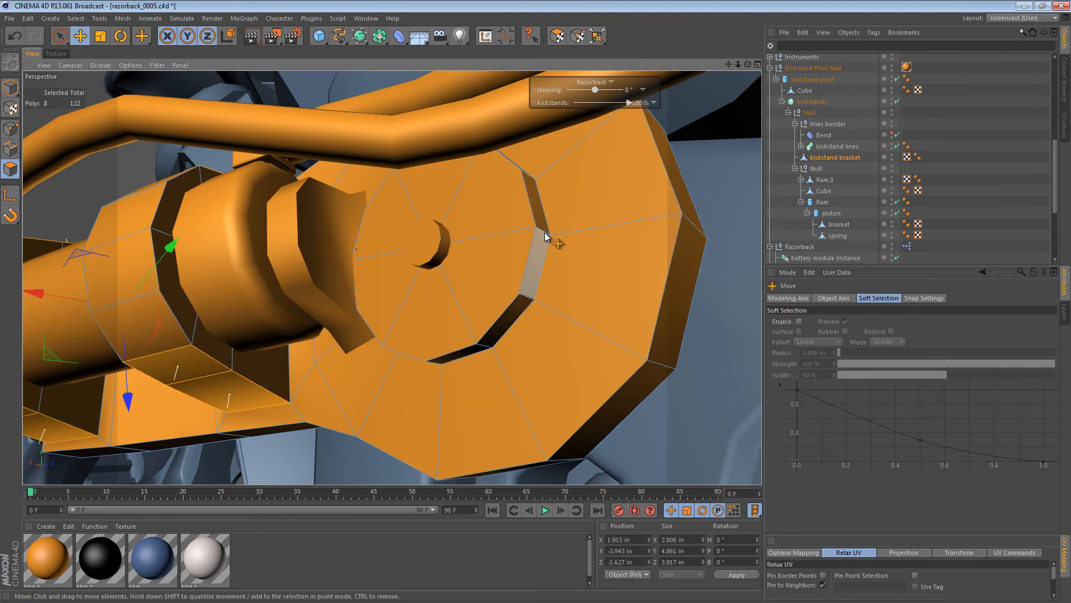
{"action": "key", "text": "u"}
{"action": "key", "text": "l"}
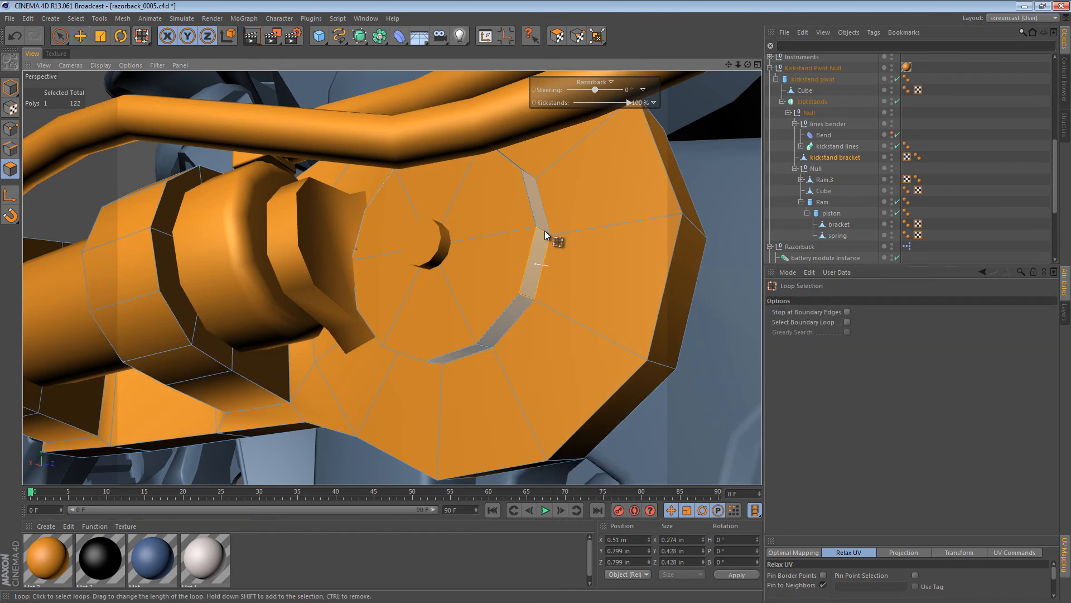
{"action": "left_click", "coordinate": [547, 236]}
{"action": "key", "text": "t"}
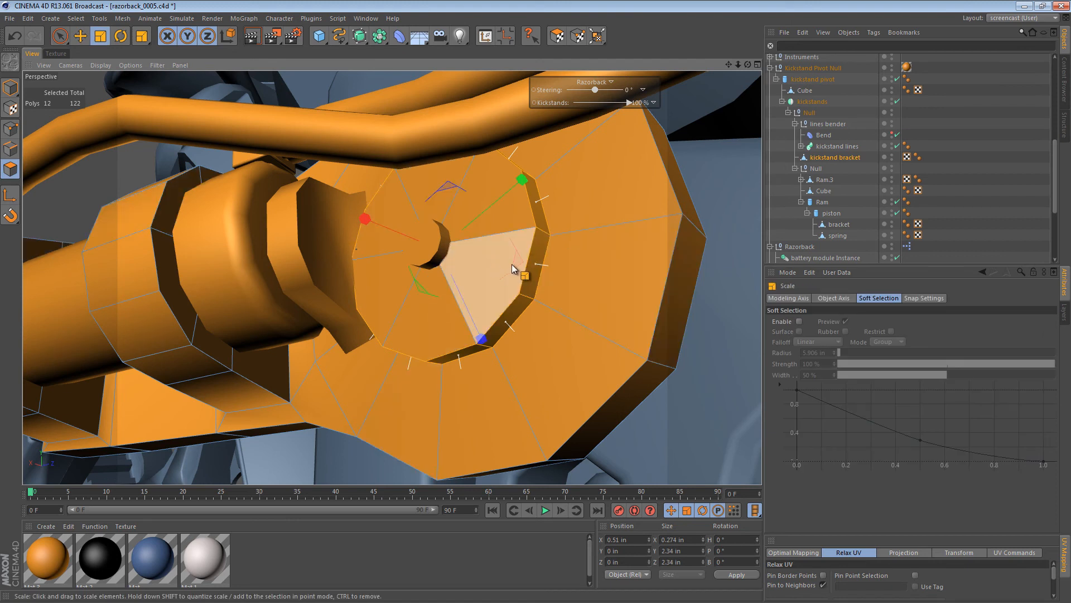
{"action": "left_click_drag", "start_coordinate": [516, 260], "coordinate": [476, 295]}
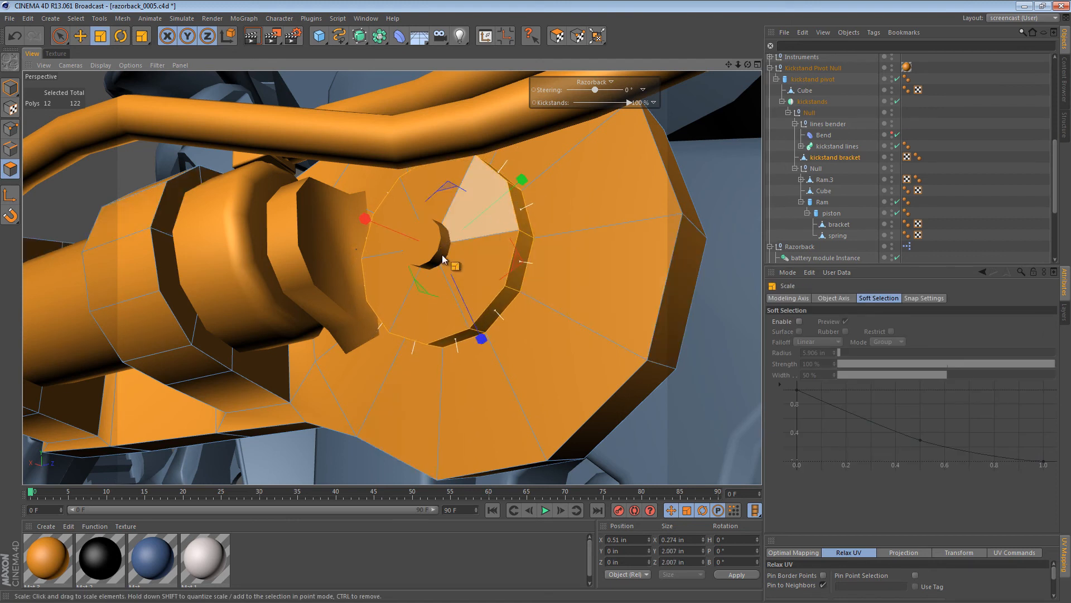
Select the cube's long edge where the extruded section meets its base, in edge mode
{"action": "left_click_drag", "start_coordinate": [441, 255], "coordinate": [300, 430], "text": "alt"}
{"action": "left_click", "coordinate": [10, 149]}
{"action": "key", "text": "e"}
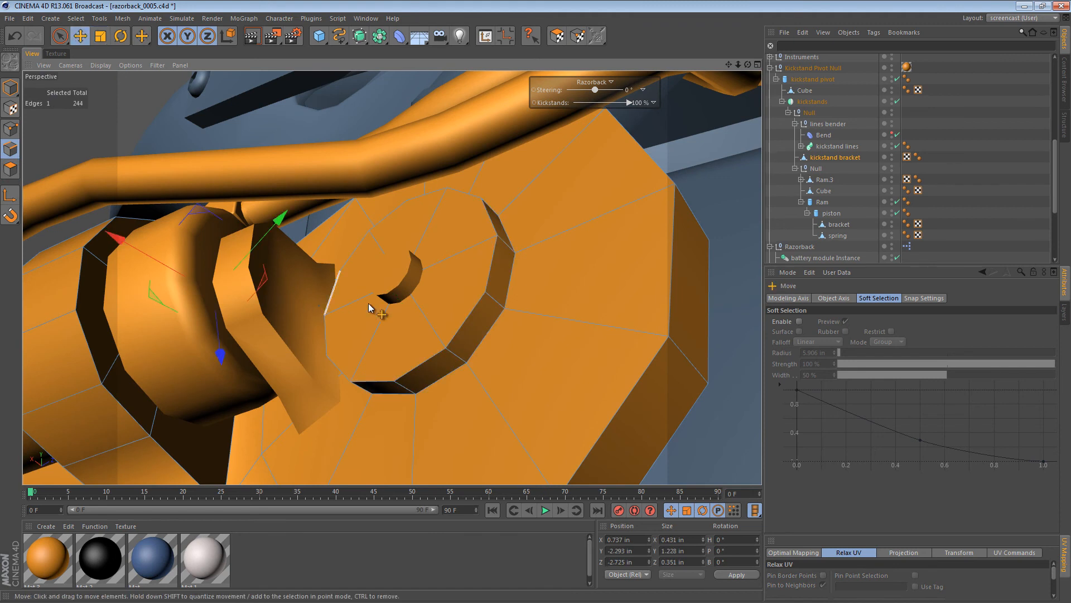
{"action": "left_click", "coordinate": [823, 190]}
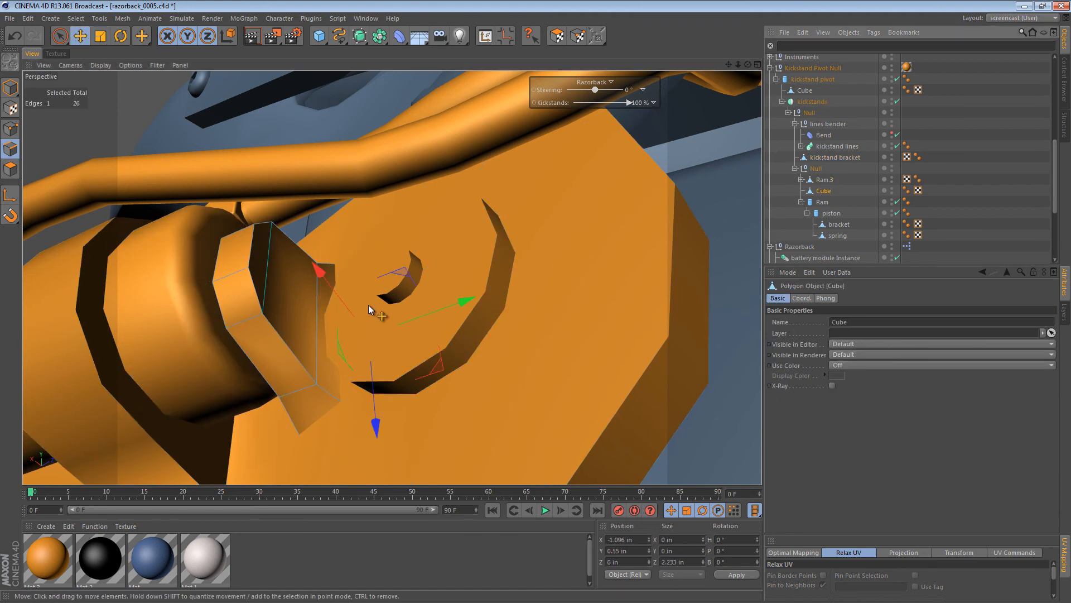
{"action": "left_click", "coordinate": [317, 313]}
Try to lengthen the selected cube edge to about 1.81 in by scaling it, and undo the change
{"action": "key", "text": "t"}
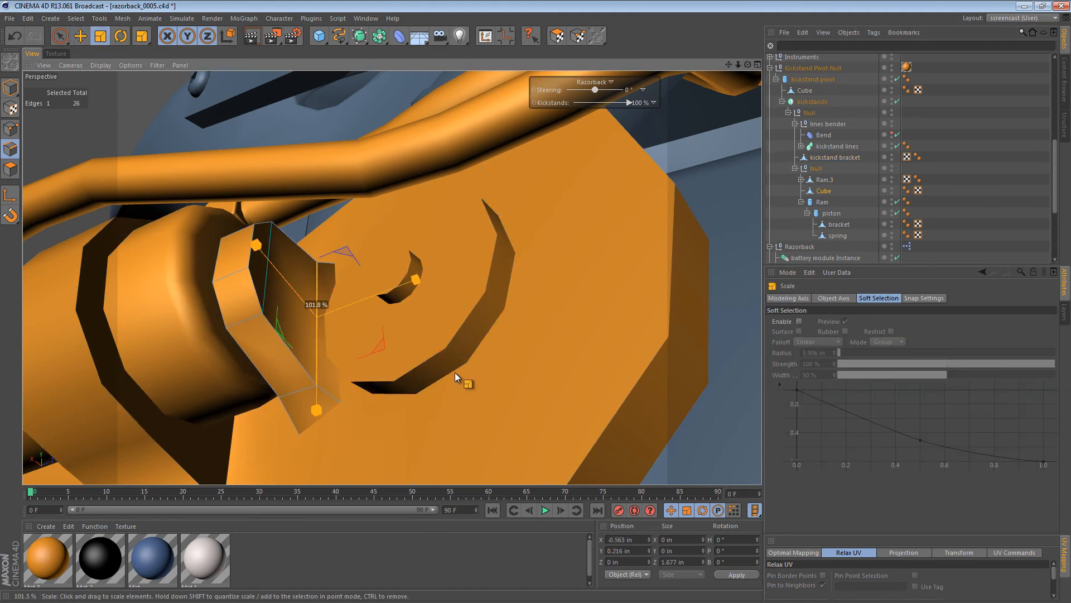
{"action": "left_click_drag", "start_coordinate": [454, 372], "coordinate": [494, 370]}
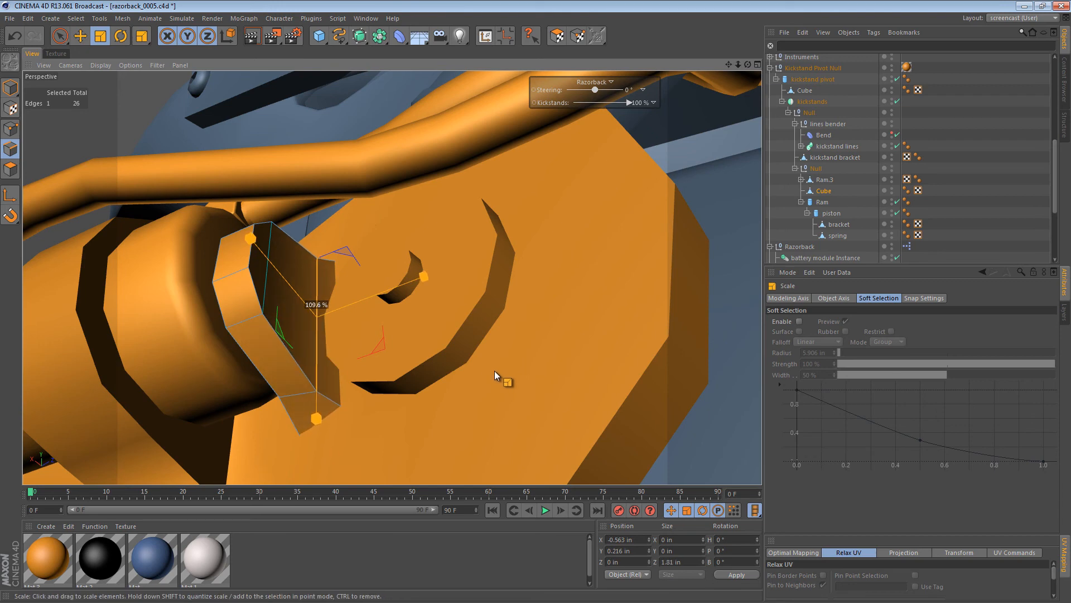
{"action": "left_click_drag", "start_coordinate": [212, 323], "coordinate": [274, 273], "text": "alt"}
{"action": "key", "text": "ctrl+z"}
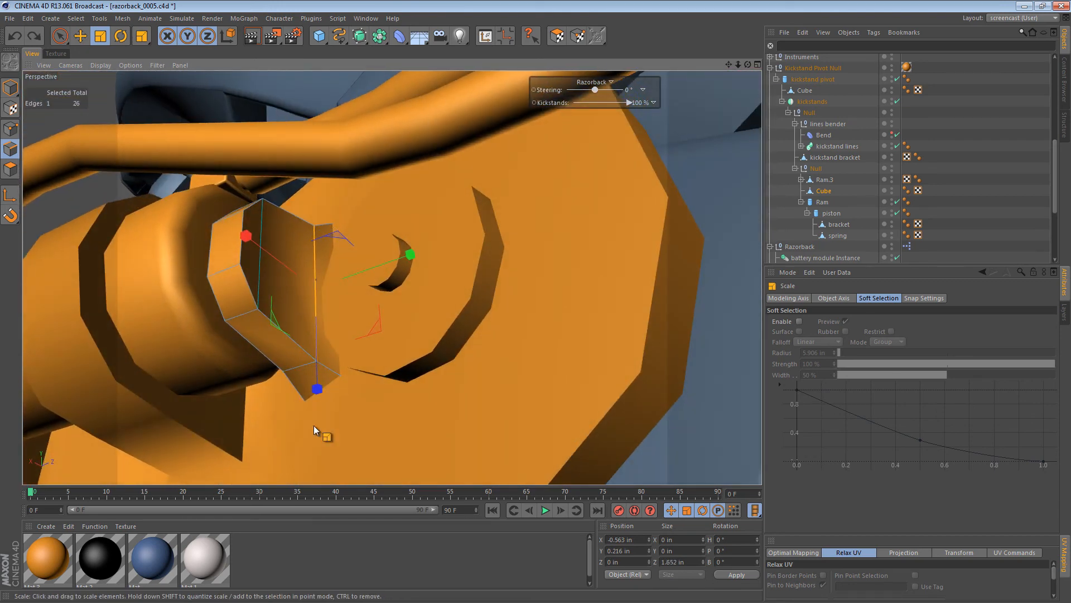
Set the phong angle of the cube's Phong tag to 60°
{"action": "left_click", "coordinate": [10, 88]}
{"action": "key", "text": "e"}
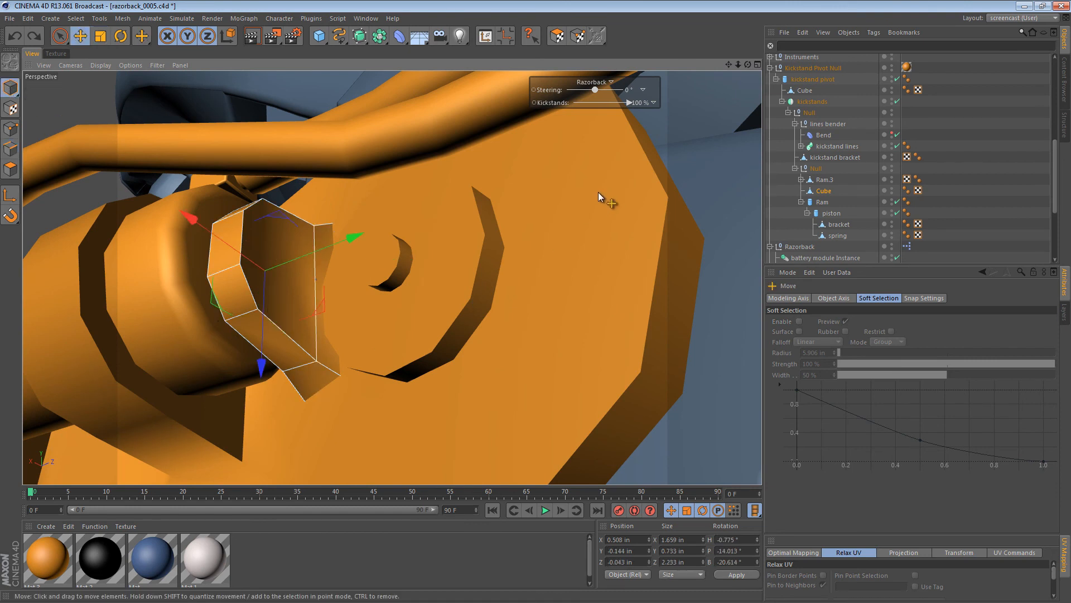
{"action": "left_click", "coordinate": [906, 191]}
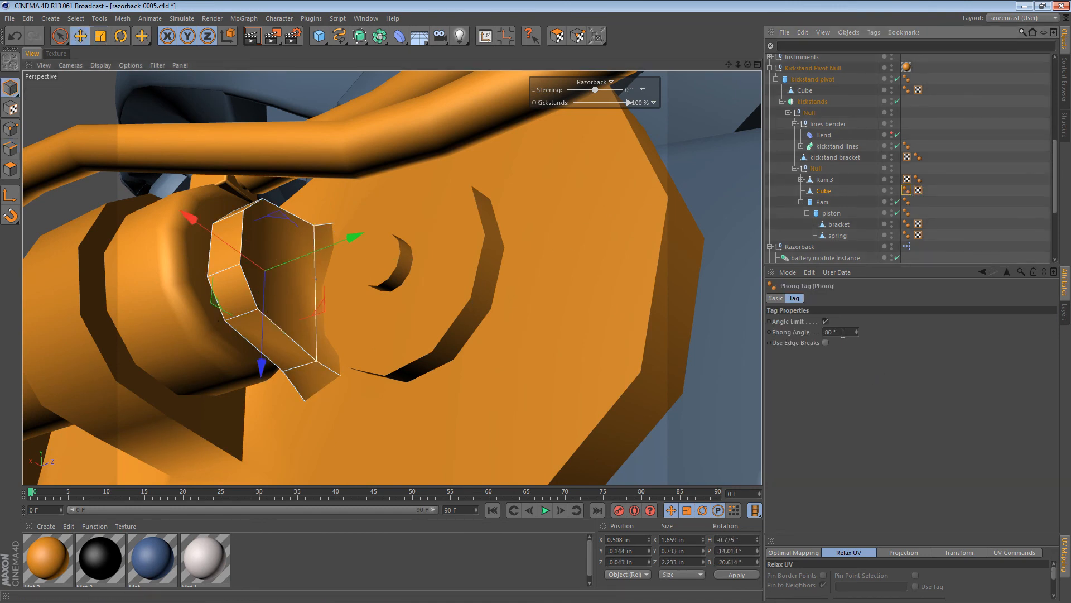
{"action": "double_click", "coordinate": [842, 332]}
{"action": "type", "text": "60"}
{"action": "key", "text": "Return"}
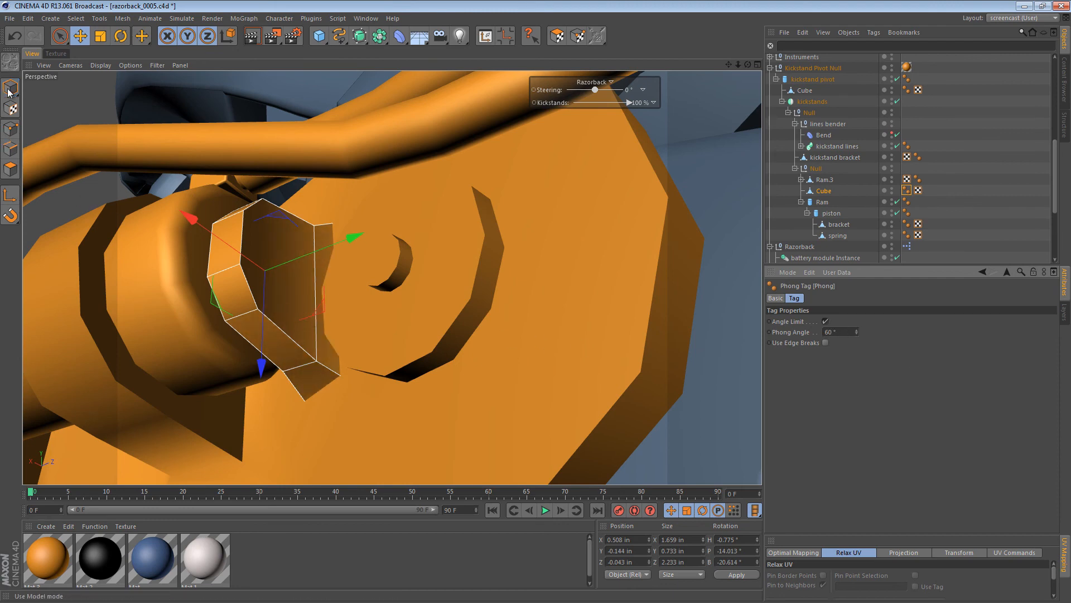
Inspect the cube's shading, and move its edge at the extrusion's base along Y to about 0.255 in
{"action": "left_click", "coordinate": [319, 254]}
{"action": "right_click_drag", "start_coordinate": [497, 298], "coordinate": [341, 299], "text": "alt"}
{"action": "left_click_drag", "start_coordinate": [443, 289], "coordinate": [446, 202], "text": "alt"}
{"action": "right_click_drag", "start_coordinate": [453, 320], "coordinate": [683, 311], "text": "alt"}
{"action": "left_click", "coordinate": [498, 336]}
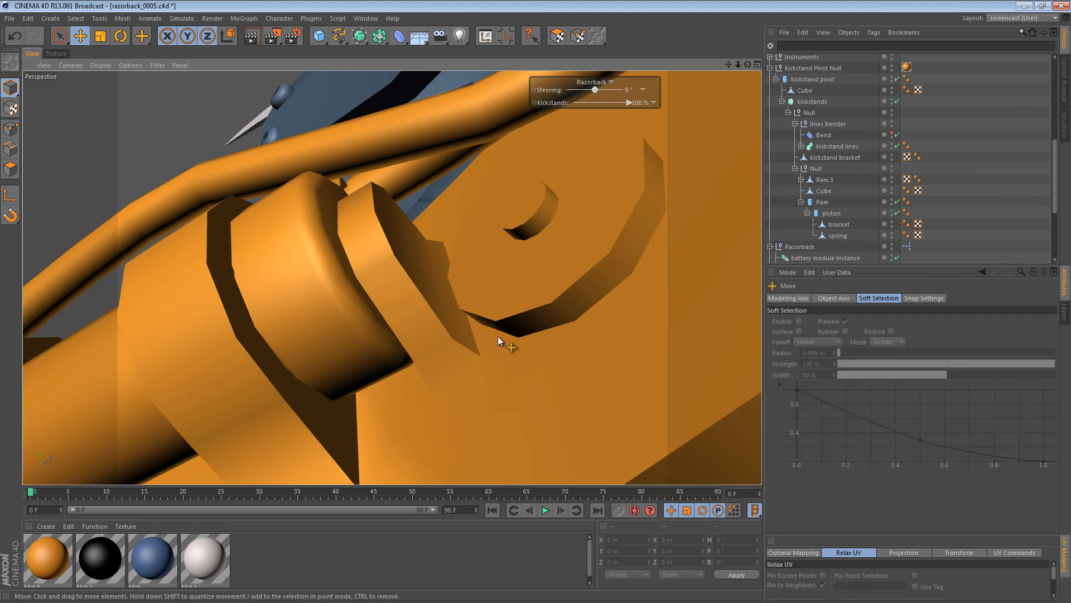
{"action": "left_click", "coordinate": [823, 190]}
{"action": "left_click", "coordinate": [10, 149]}
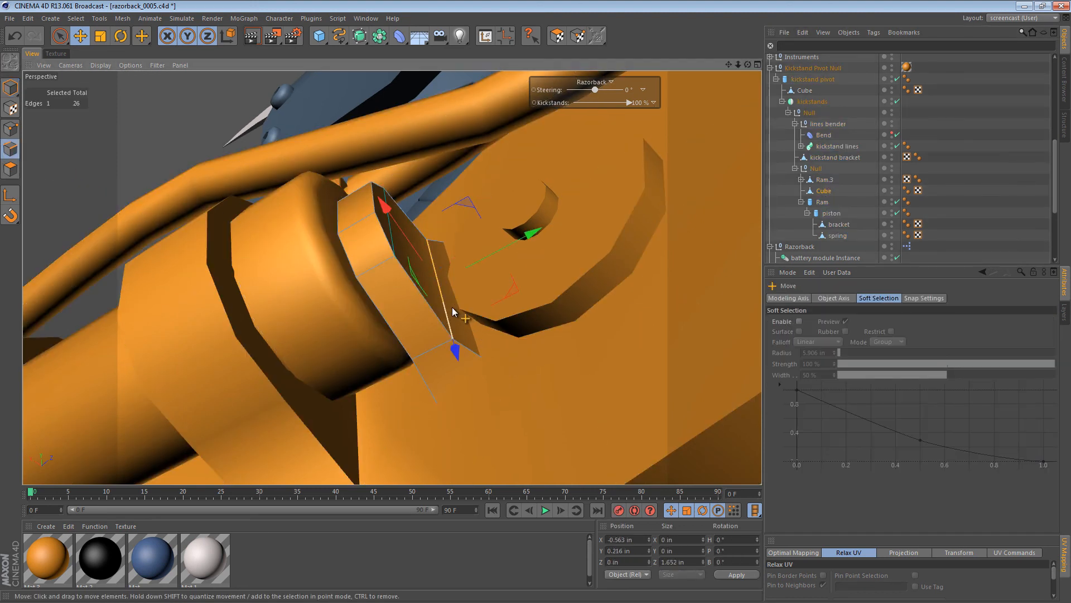
{"action": "left_click_drag", "start_coordinate": [532, 234], "coordinate": [537, 234]}
{"action": "left_click_drag", "start_coordinate": [467, 284], "coordinate": [445, 337], "text": "alt"}
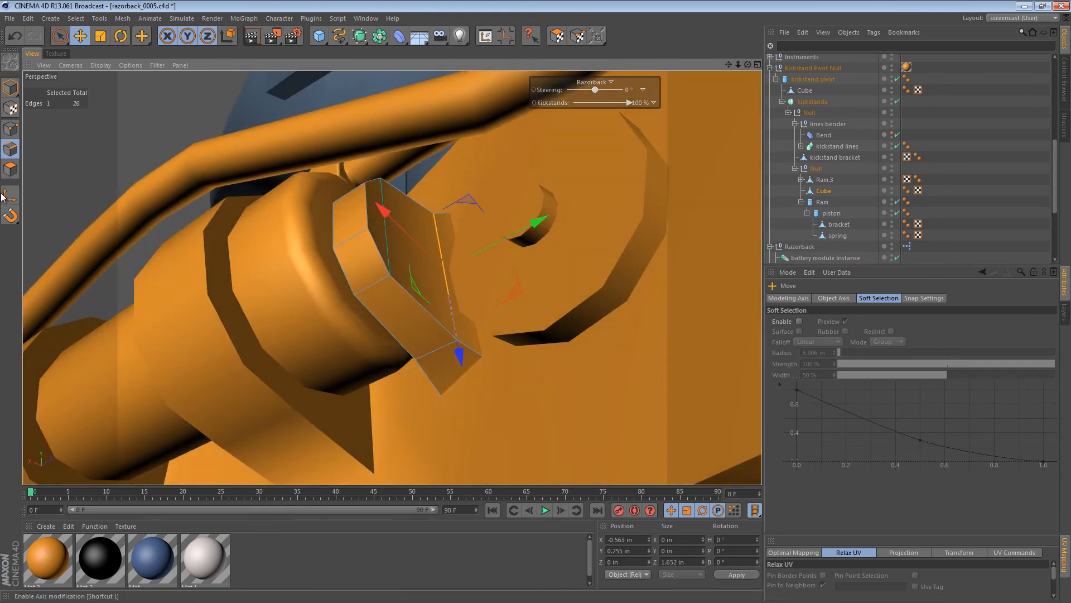
Select all of the cube's polygons in polygon mode and remove its N-gons
{"action": "left_click", "coordinate": [10, 169]}
{"action": "key", "text": "ctrl+a"}
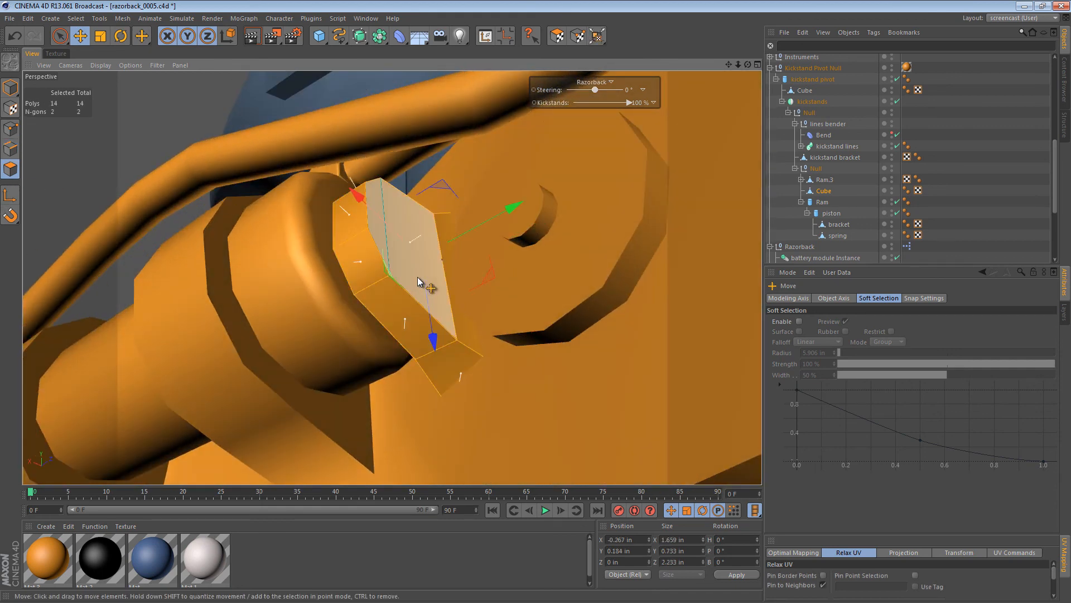
{"action": "key", "text": "u"}
{"action": "key", "text": "e"}
Check the cube's polygons in wireframe display, and return to model mode with all polygons and objects deselected
{"action": "key", "text": "n"}
{"action": "key", "text": "g"}
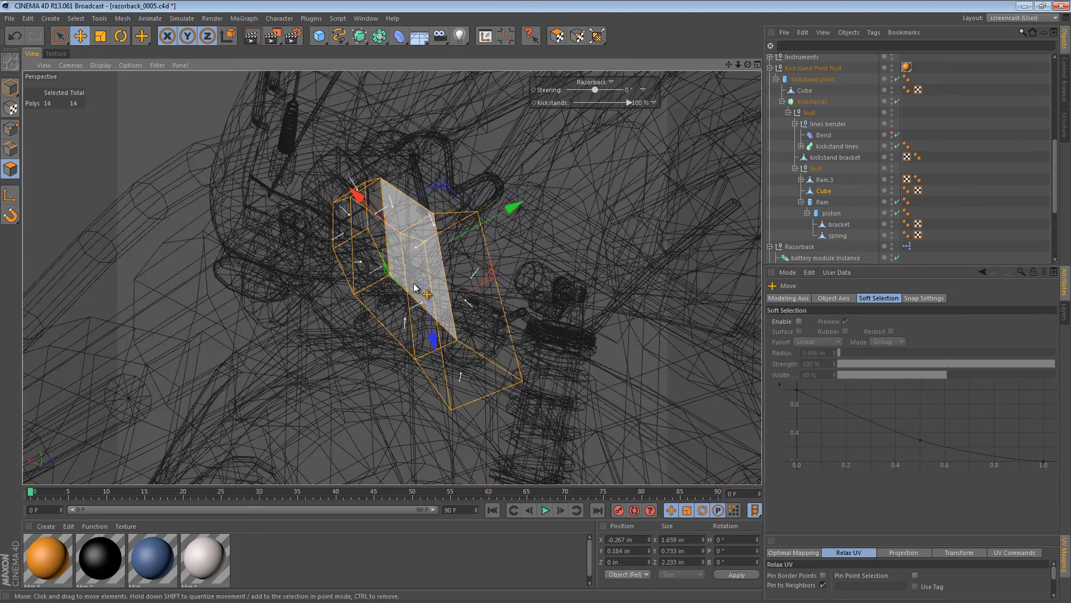
{"action": "key", "text": "ctrl+shift+a"}
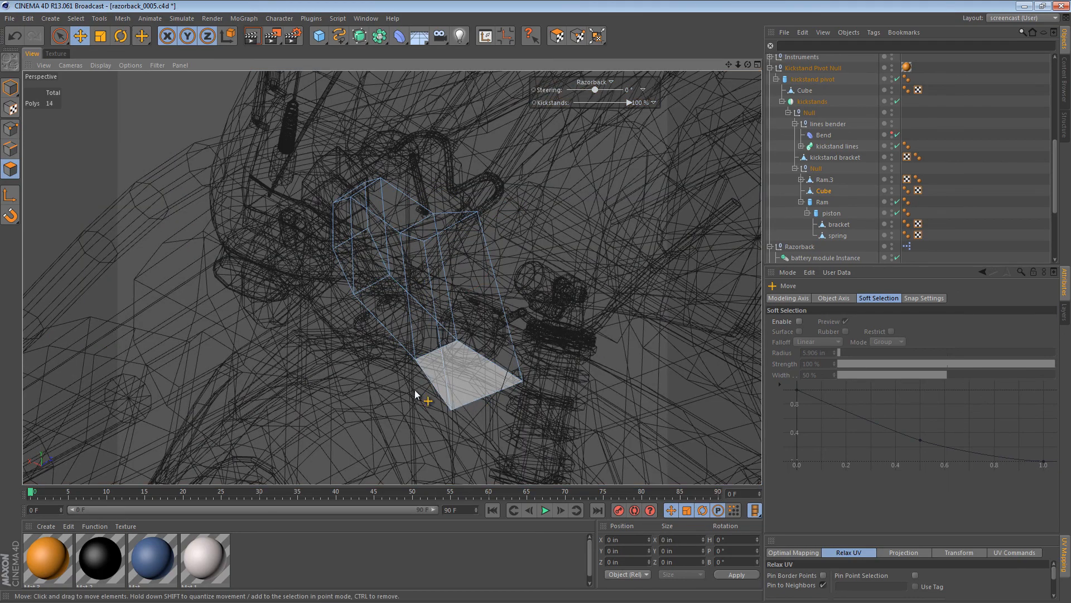
{"action": "right_click_drag", "start_coordinate": [357, 282], "coordinate": [226, 294], "text": "alt"}
{"action": "left_click_drag", "start_coordinate": [226, 294], "coordinate": [505, 398], "text": "alt"}
{"action": "left_click", "coordinate": [11, 88]}
{"action": "key", "text": "ctrl+shift+a"}
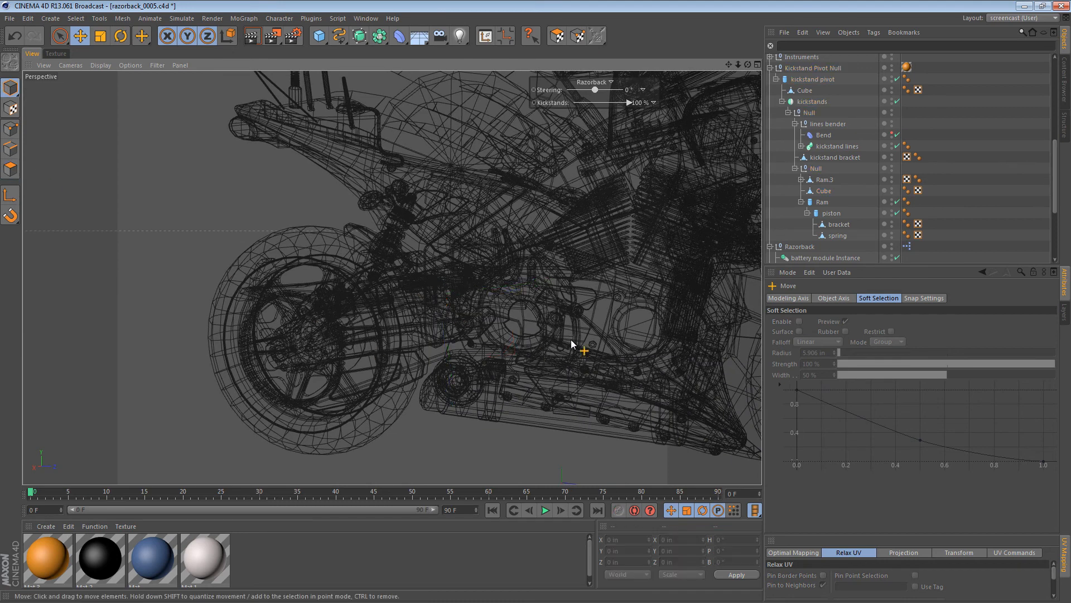
Restore Gouraud shading and examine the whole motorcycle from several angles, including the underside and the fin mounts
{"action": "key", "text": "n"}
{"action": "key", "text": "a"}
{"action": "right_click_drag", "start_coordinate": [606, 279], "coordinate": [546, 282], "text": "alt"}
{"action": "middle_click_drag", "start_coordinate": [574, 273], "coordinate": [379, 300], "text": "alt"}
{"action": "left_click_drag", "start_coordinate": [443, 193], "coordinate": [456, 407], "text": "alt"}
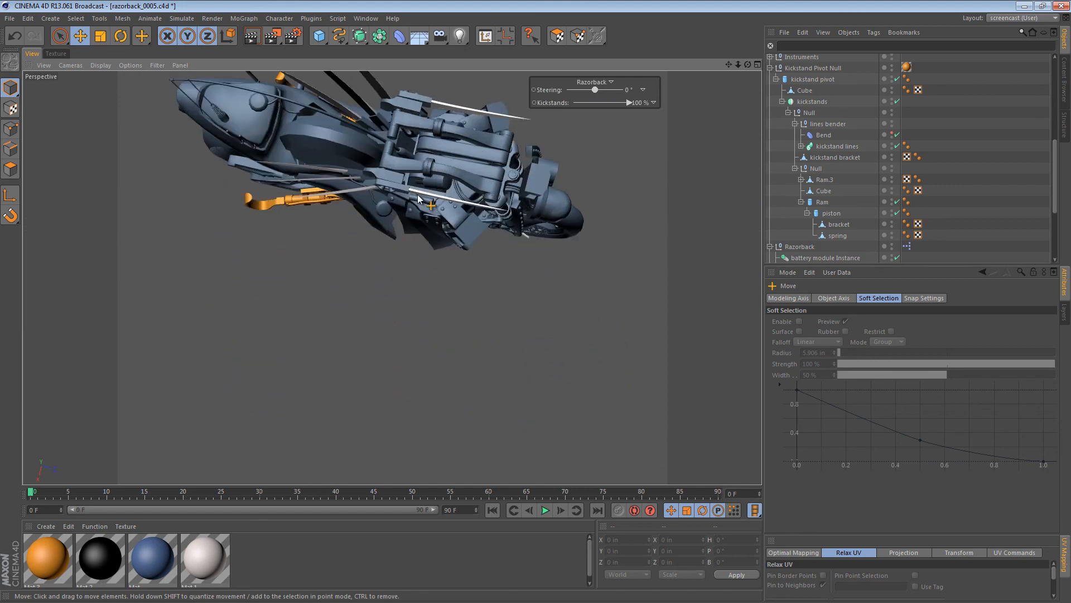
{"action": "left_click_drag", "start_coordinate": [418, 198], "coordinate": [394, 73], "text": "alt"}
{"action": "scroll", "coordinate": [486, 183], "scroll_direction": "up", "scroll_amount": 8}
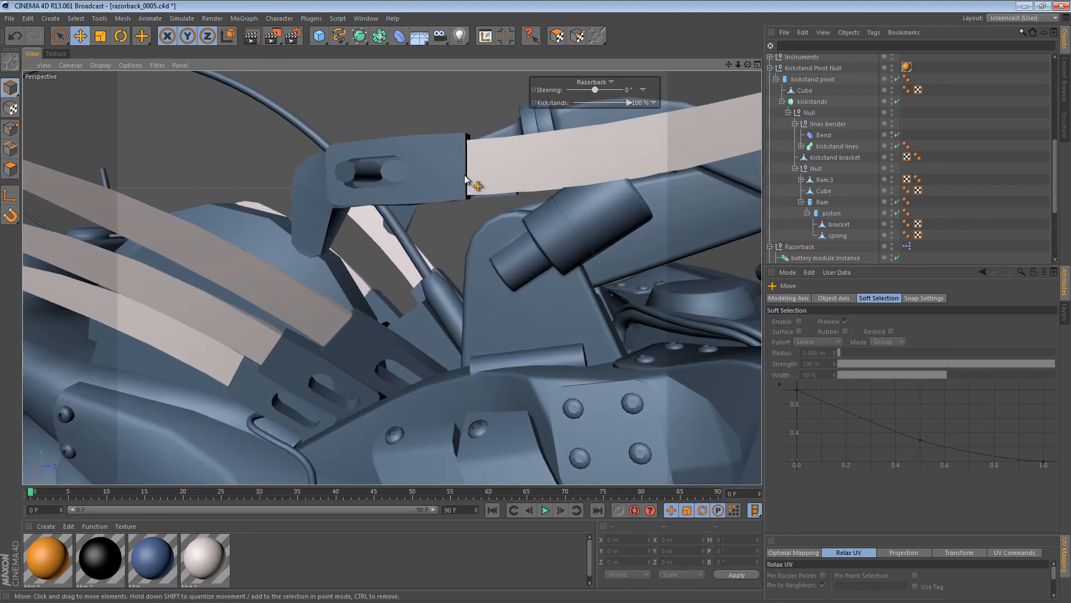
{"action": "left_click_drag", "start_coordinate": [405, 180], "coordinate": [435, 344], "text": "alt"}
{"action": "right_click_drag", "start_coordinate": [415, 338], "coordinate": [444, 337], "text": "alt"}
{"action": "left_click_drag", "start_coordinate": [441, 337], "coordinate": [471, 338], "text": "alt"}
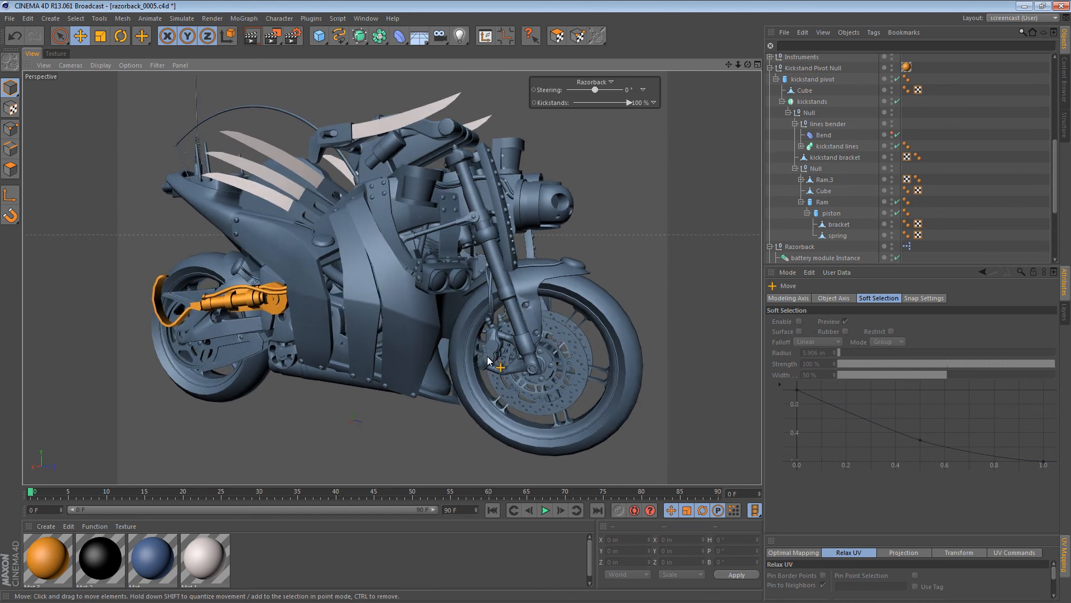